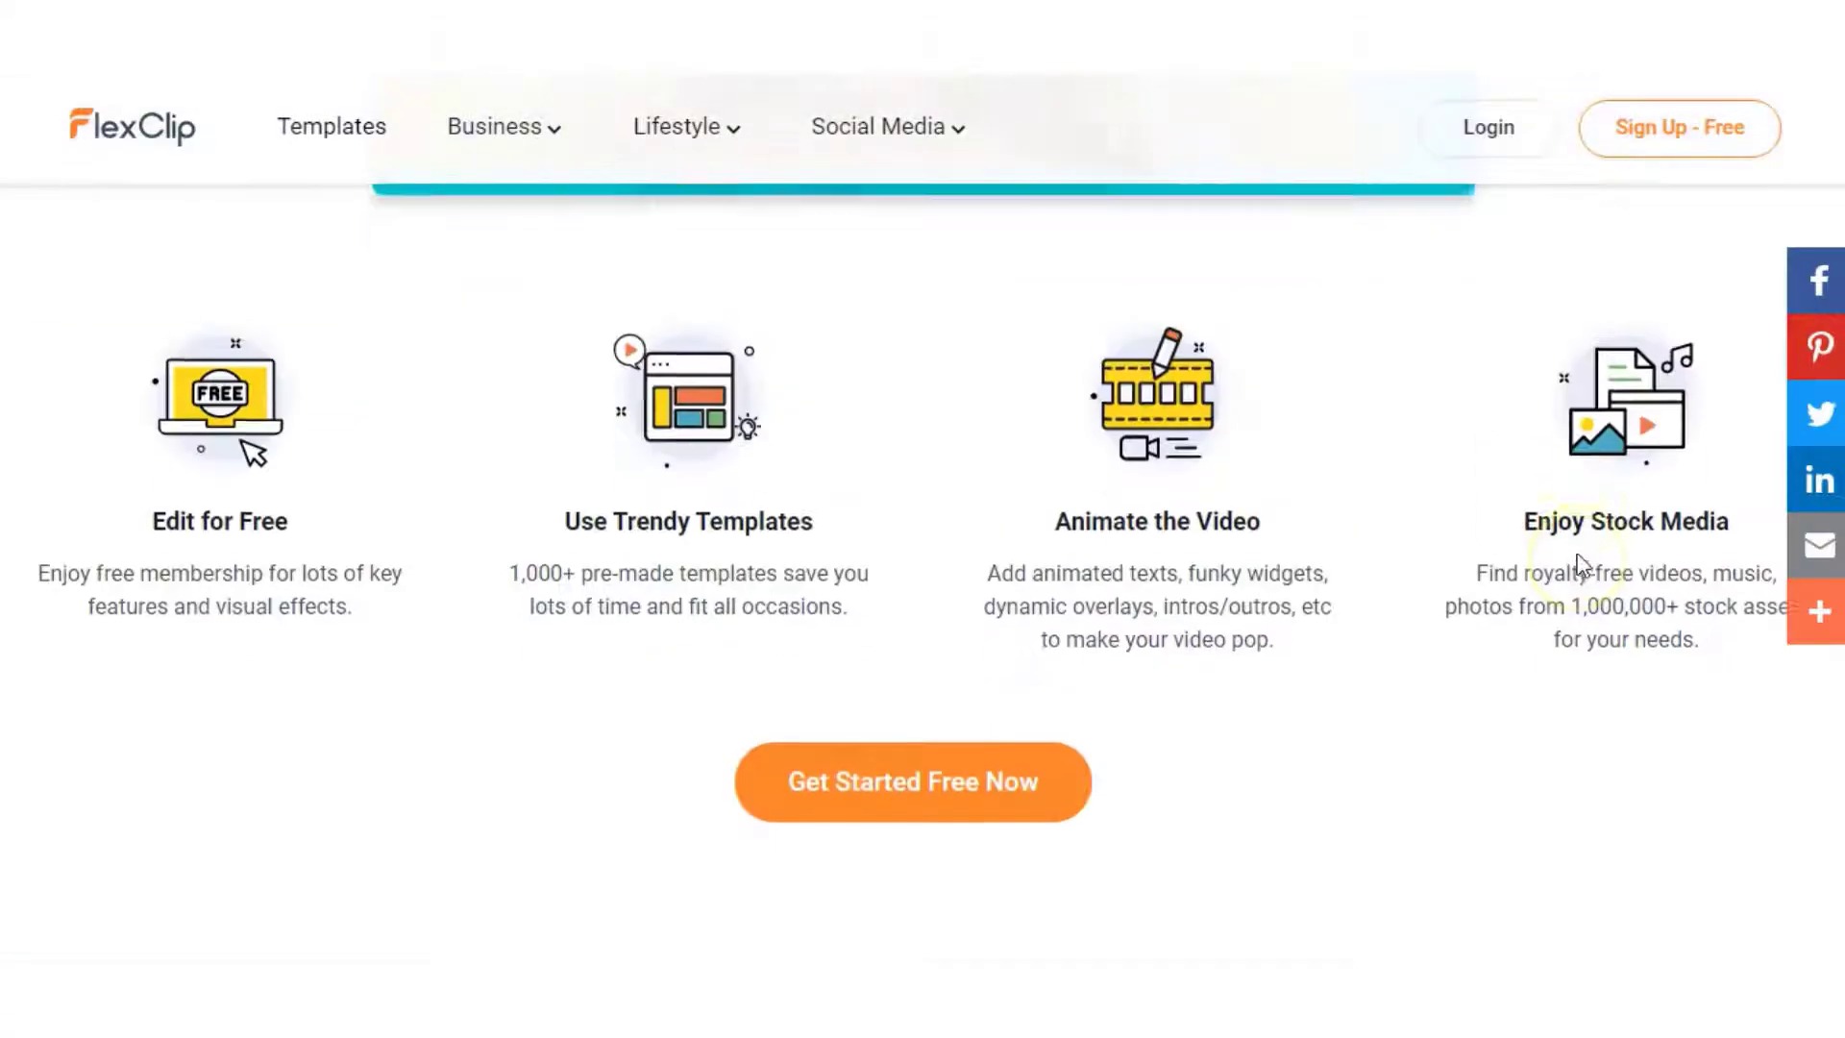
Scroll the FlexClip homepage and look over the Business, Lifestyle and Social Media menus
scroll(1584, 565, "down", 1)
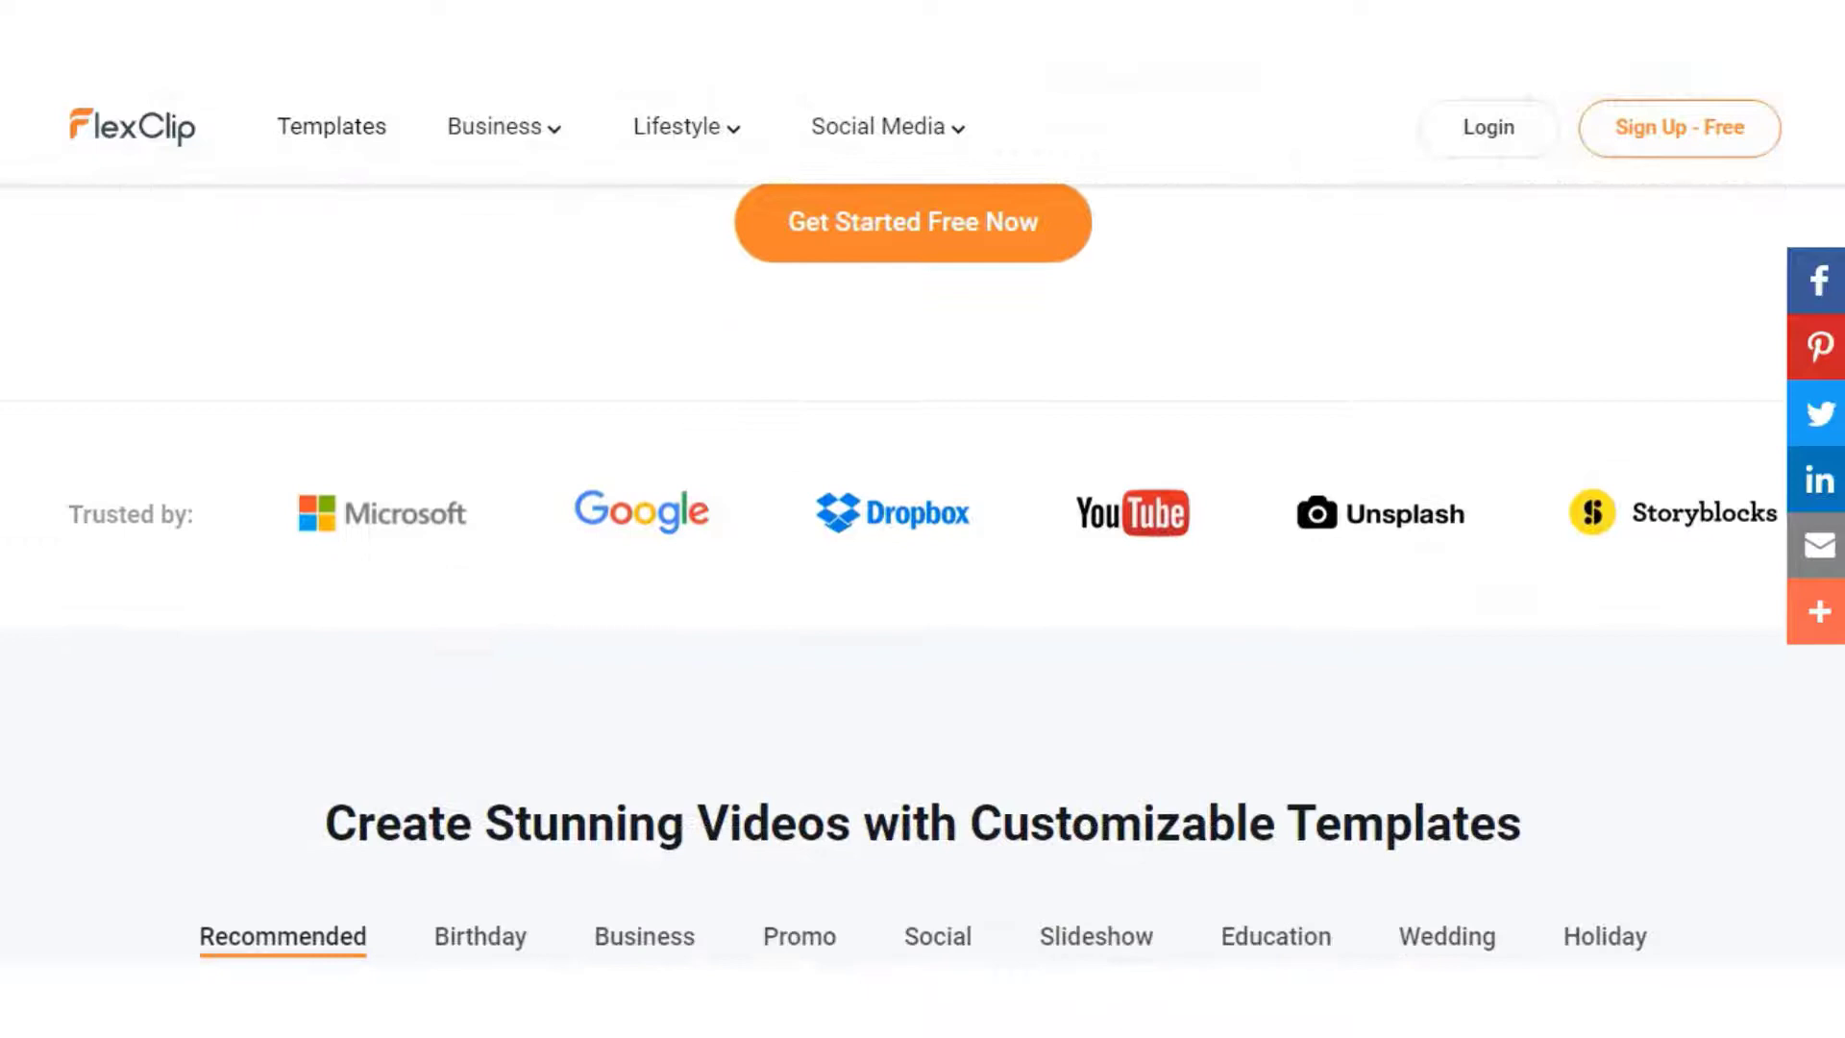
scroll(922, 567, "down", 20)
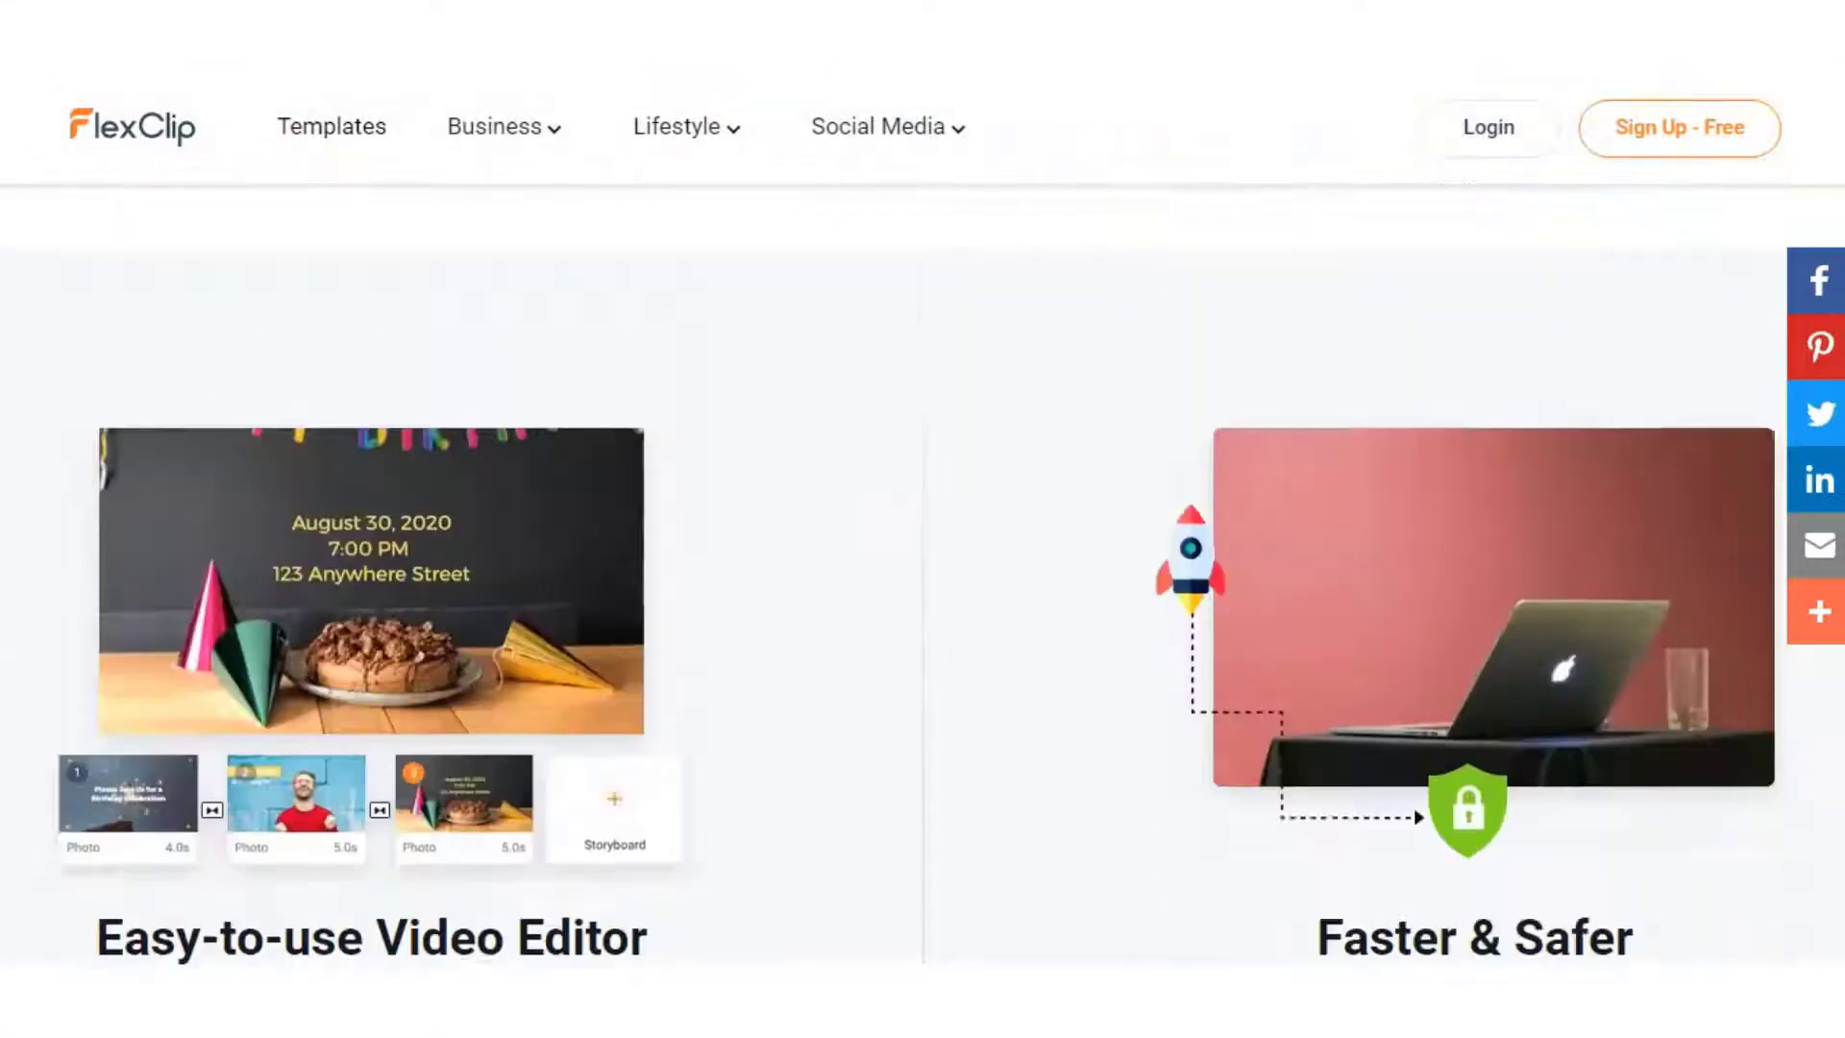
scroll(923, 567, "down", 3)
scroll(922, 567, "up", 15)
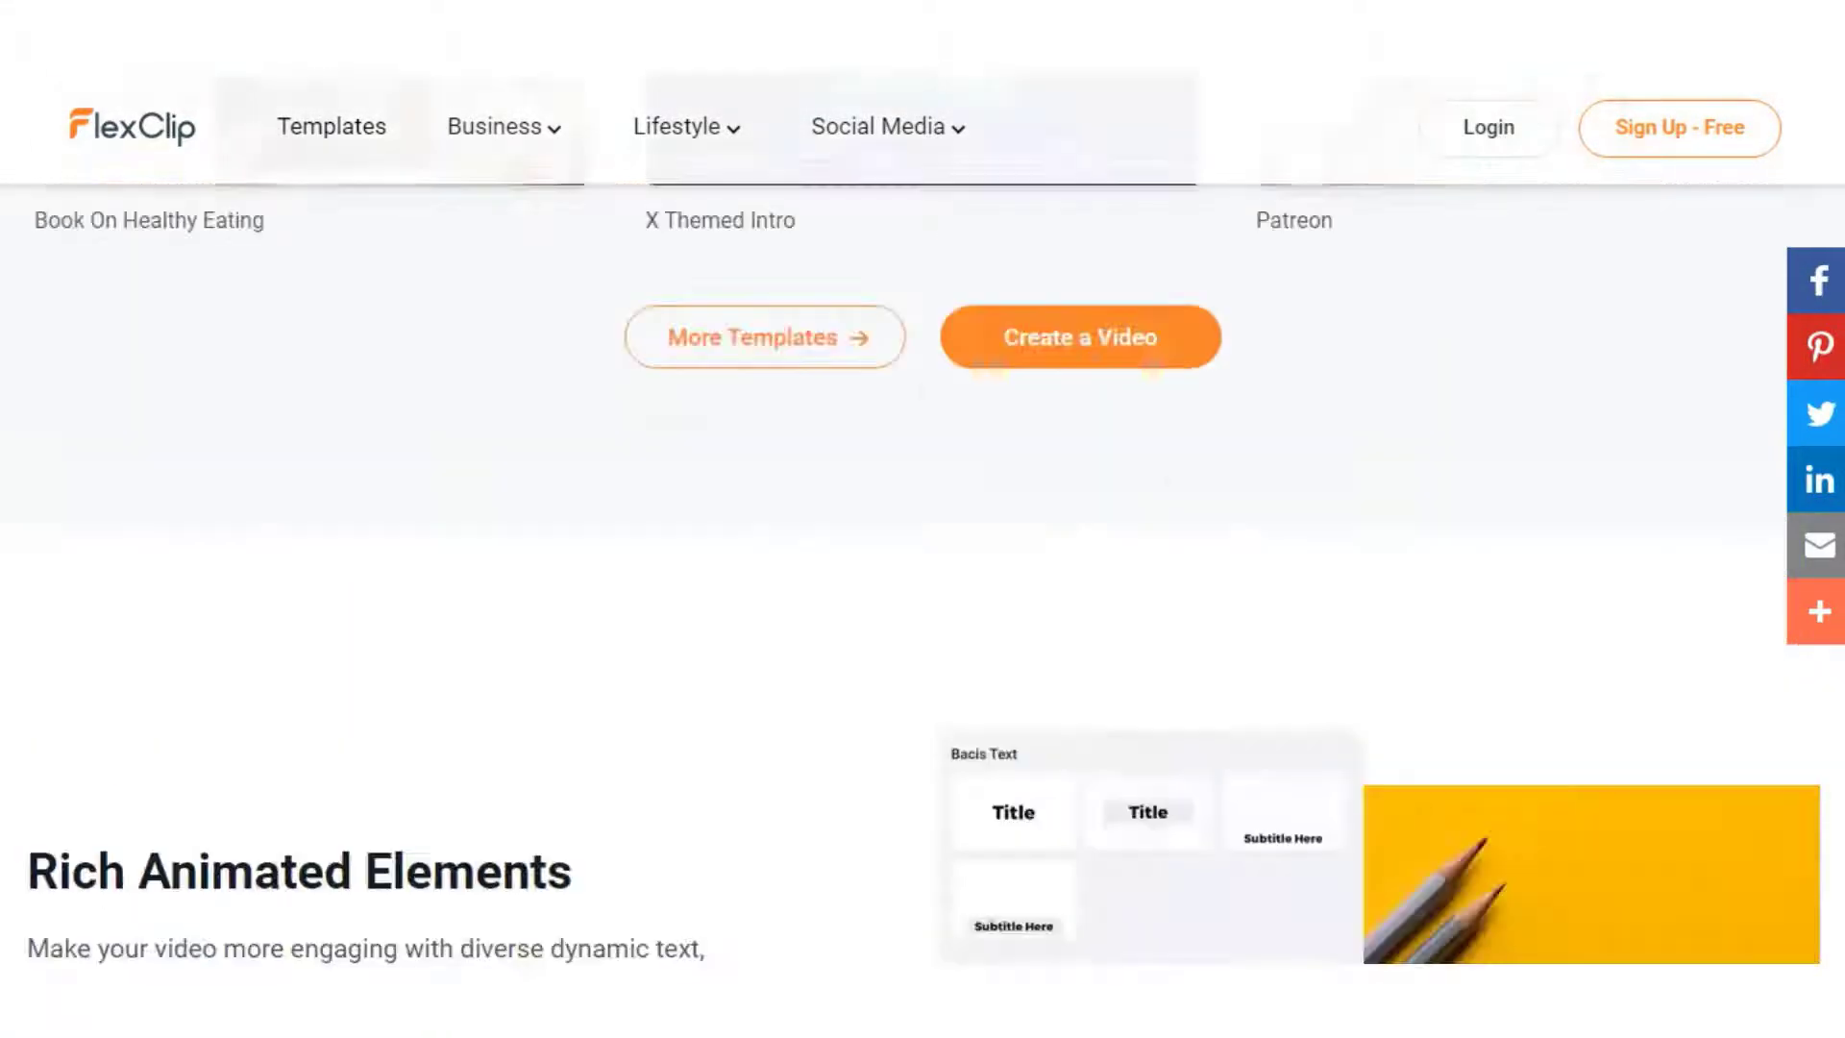
scroll(923, 567, "up", 10)
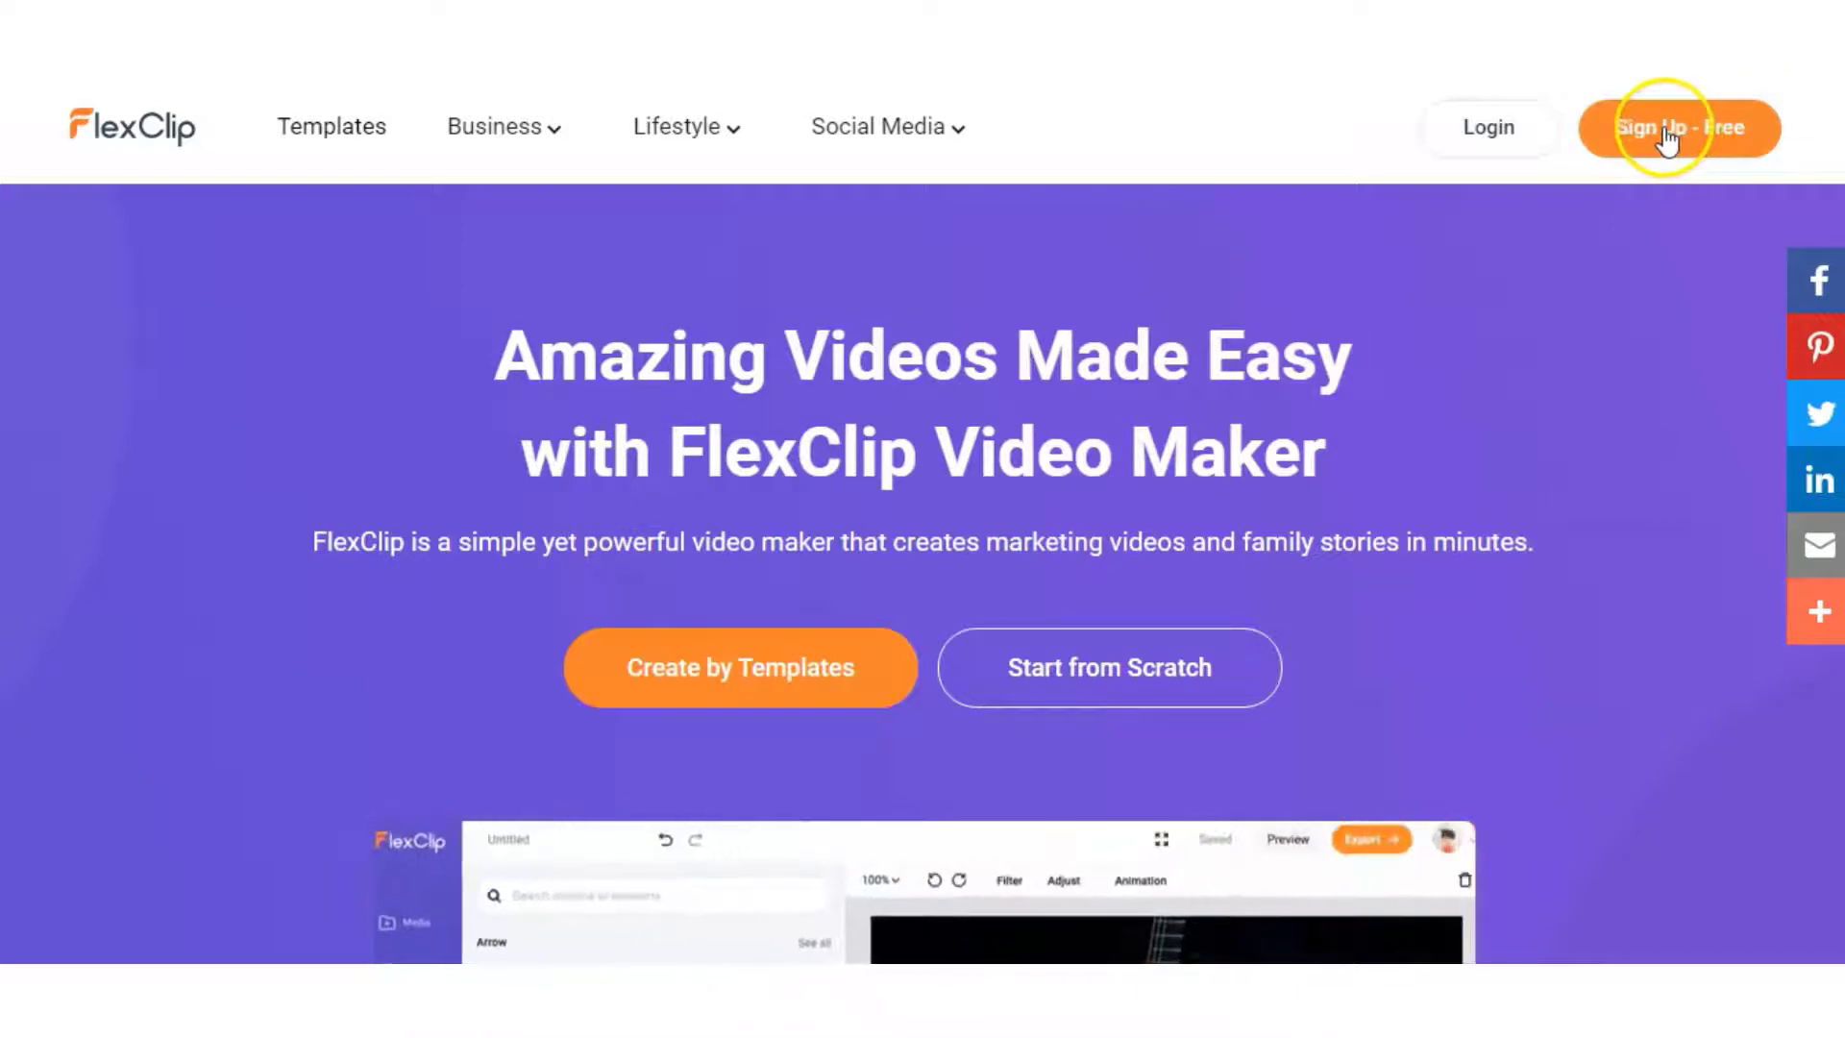
mouse_move(493, 144)
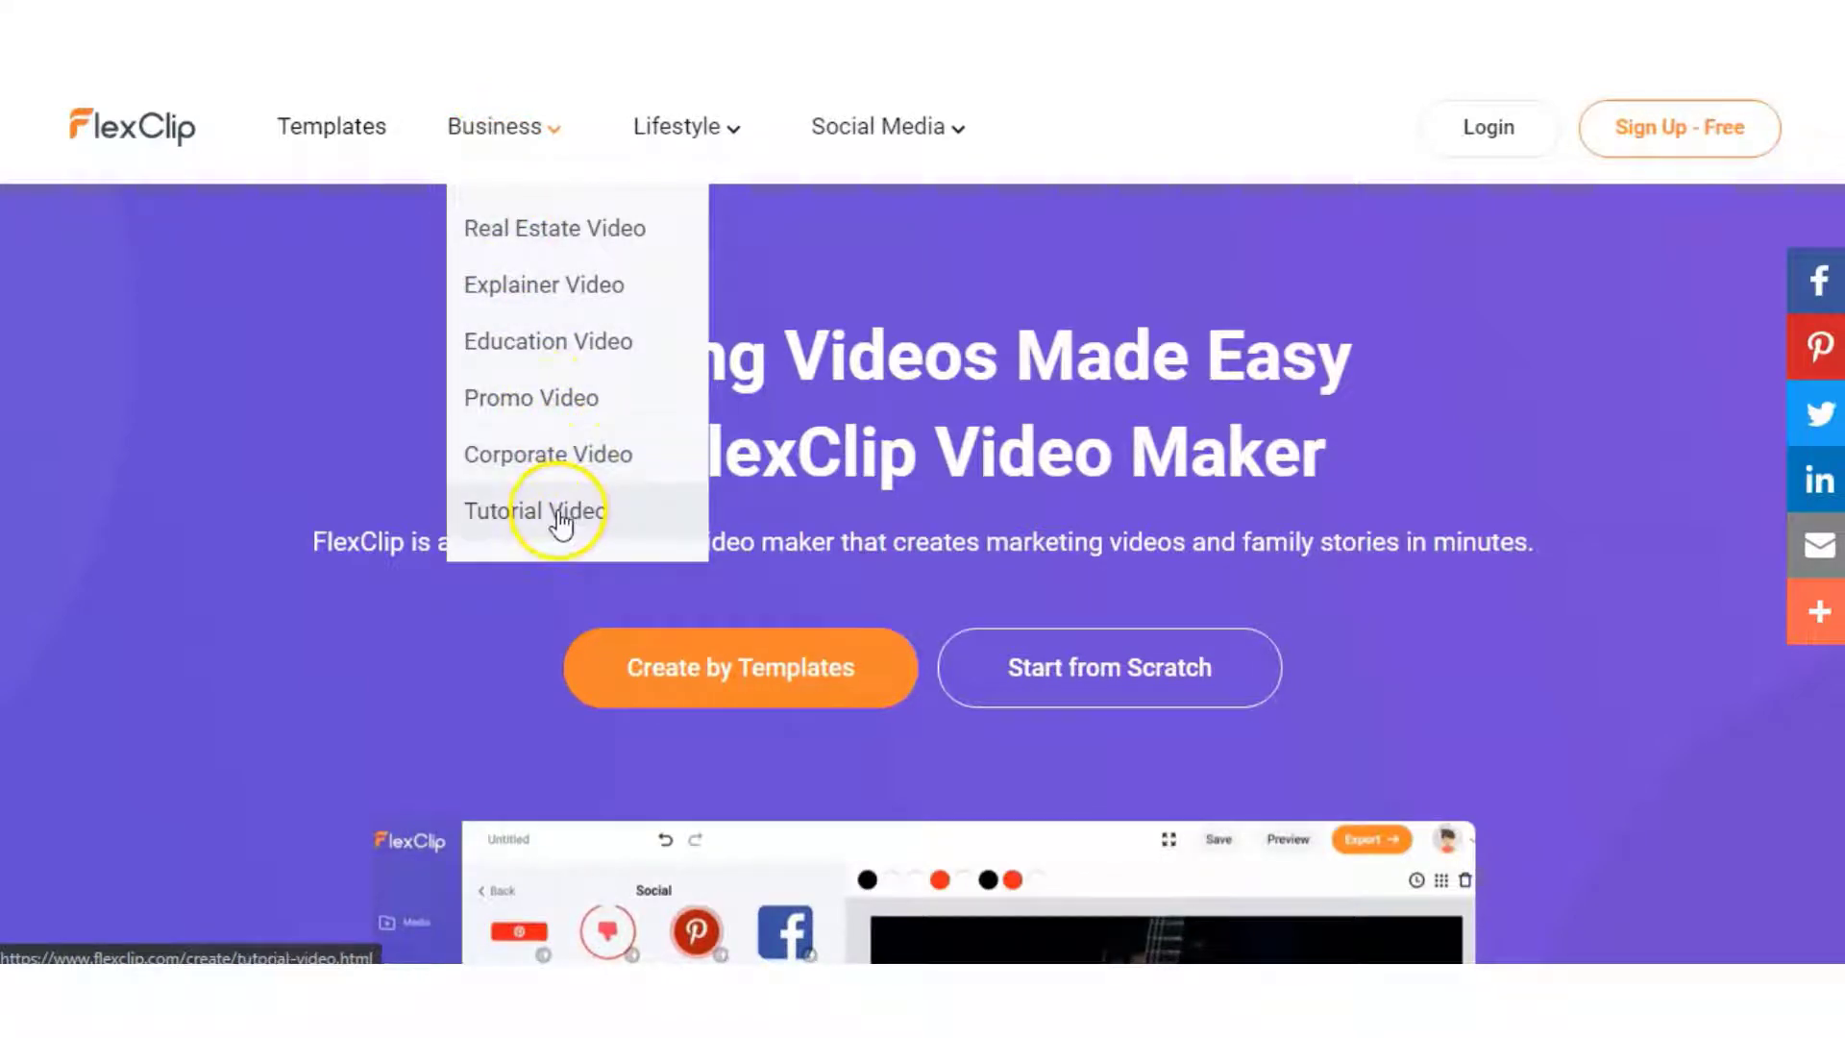
mouse_move(659, 124)
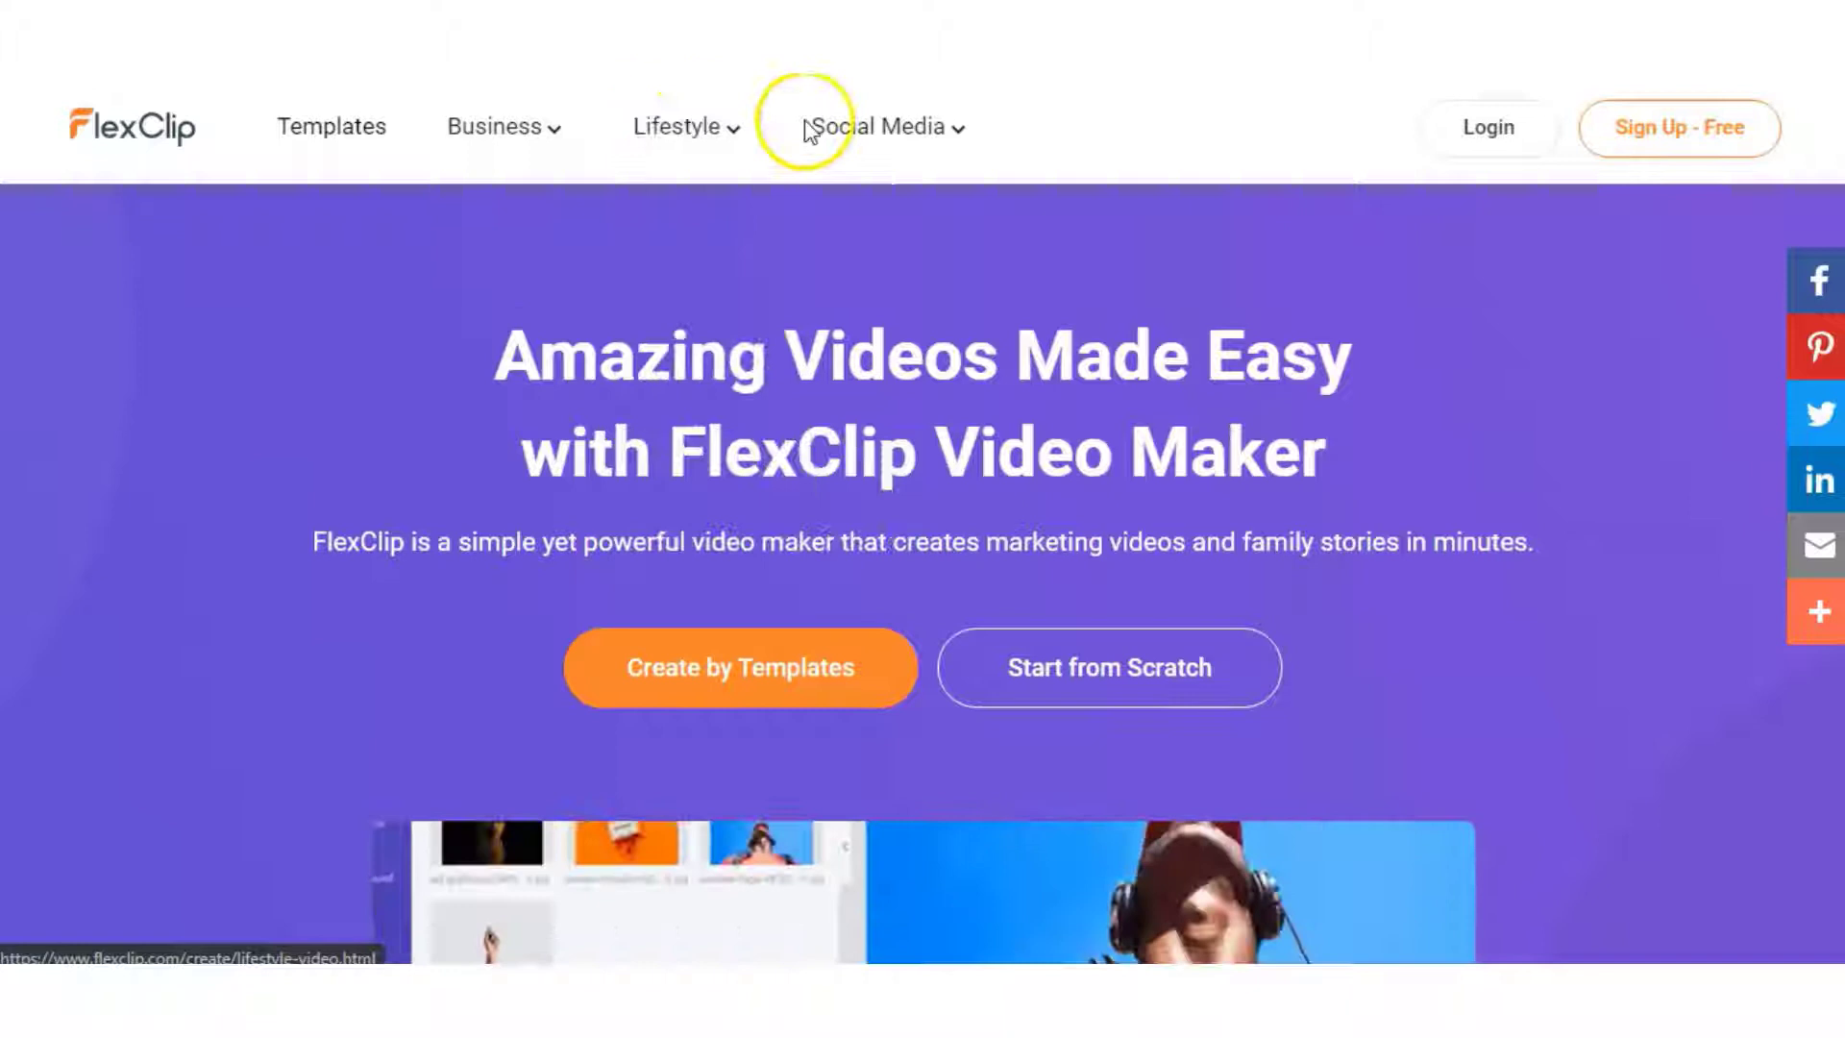
mouse_move(870, 130)
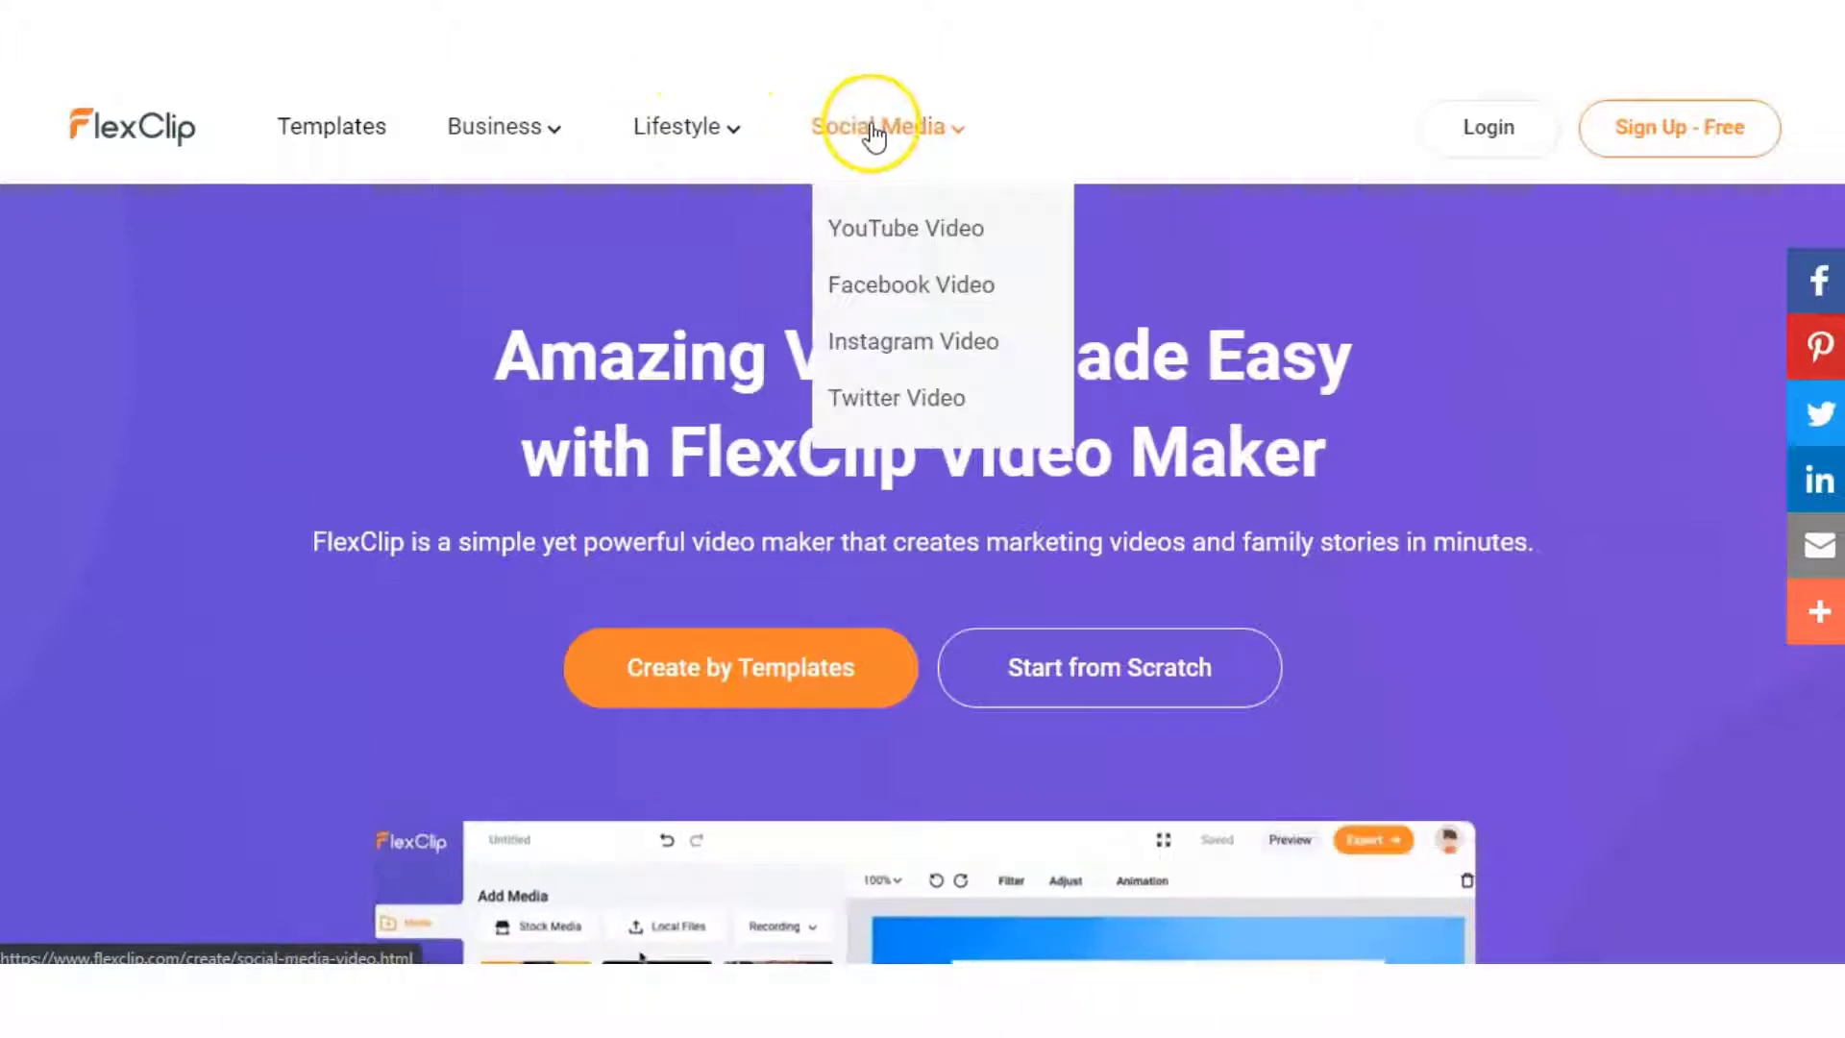
Open the Templates gallery and scroll through its Categories sidebar
left_click(337, 130)
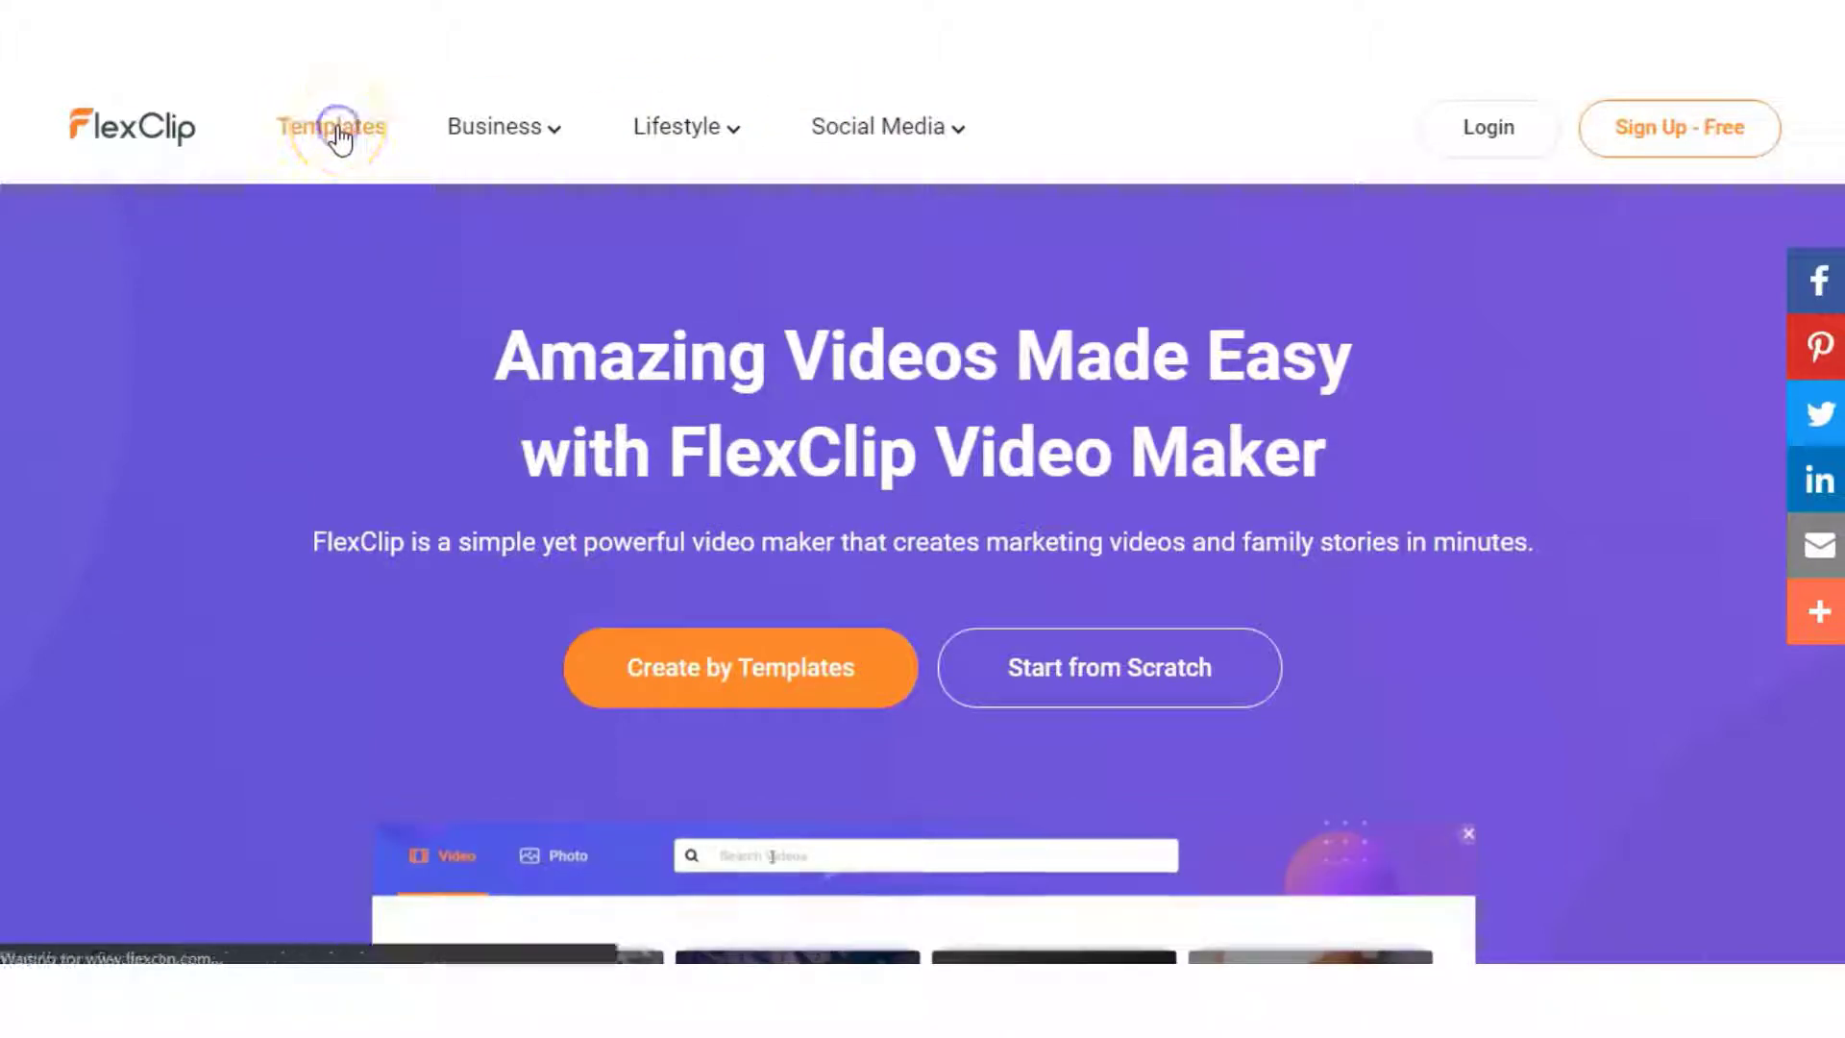
scroll(217, 736, "down", 12)
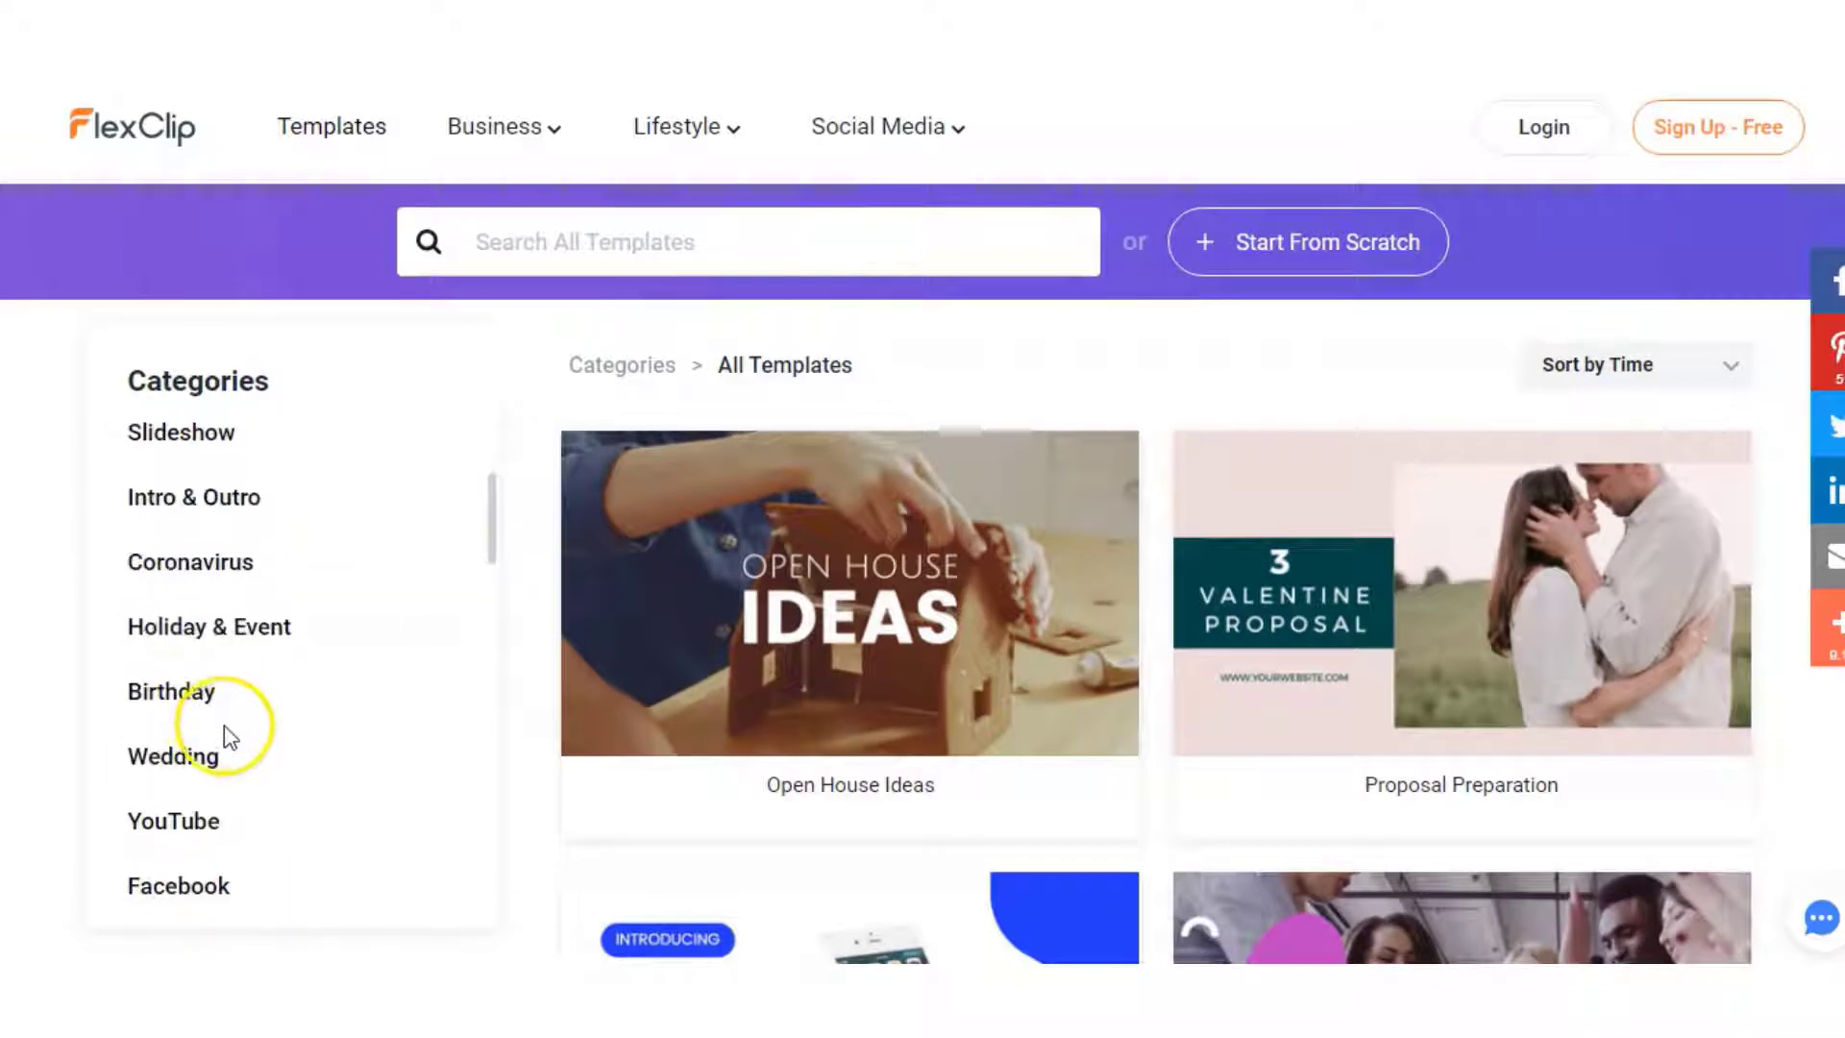
scroll(226, 730, "down", 4)
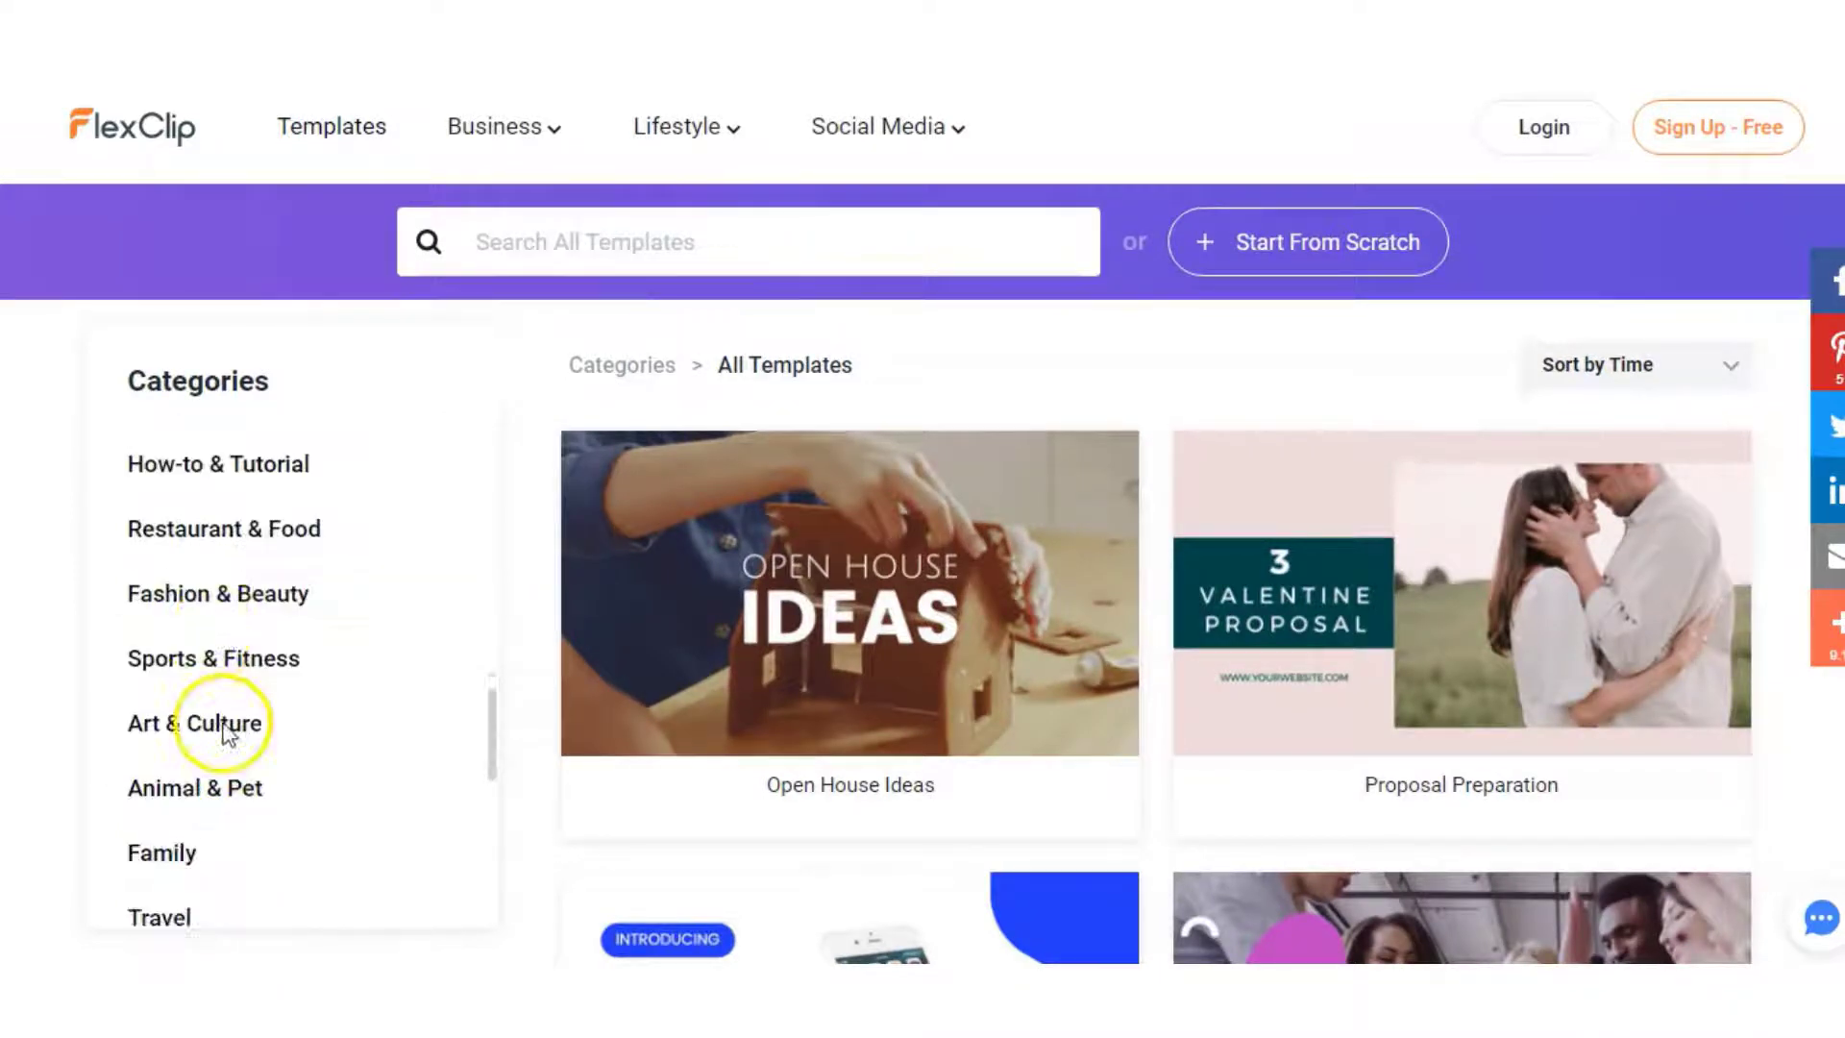
scroll(250, 734, "down", 3)
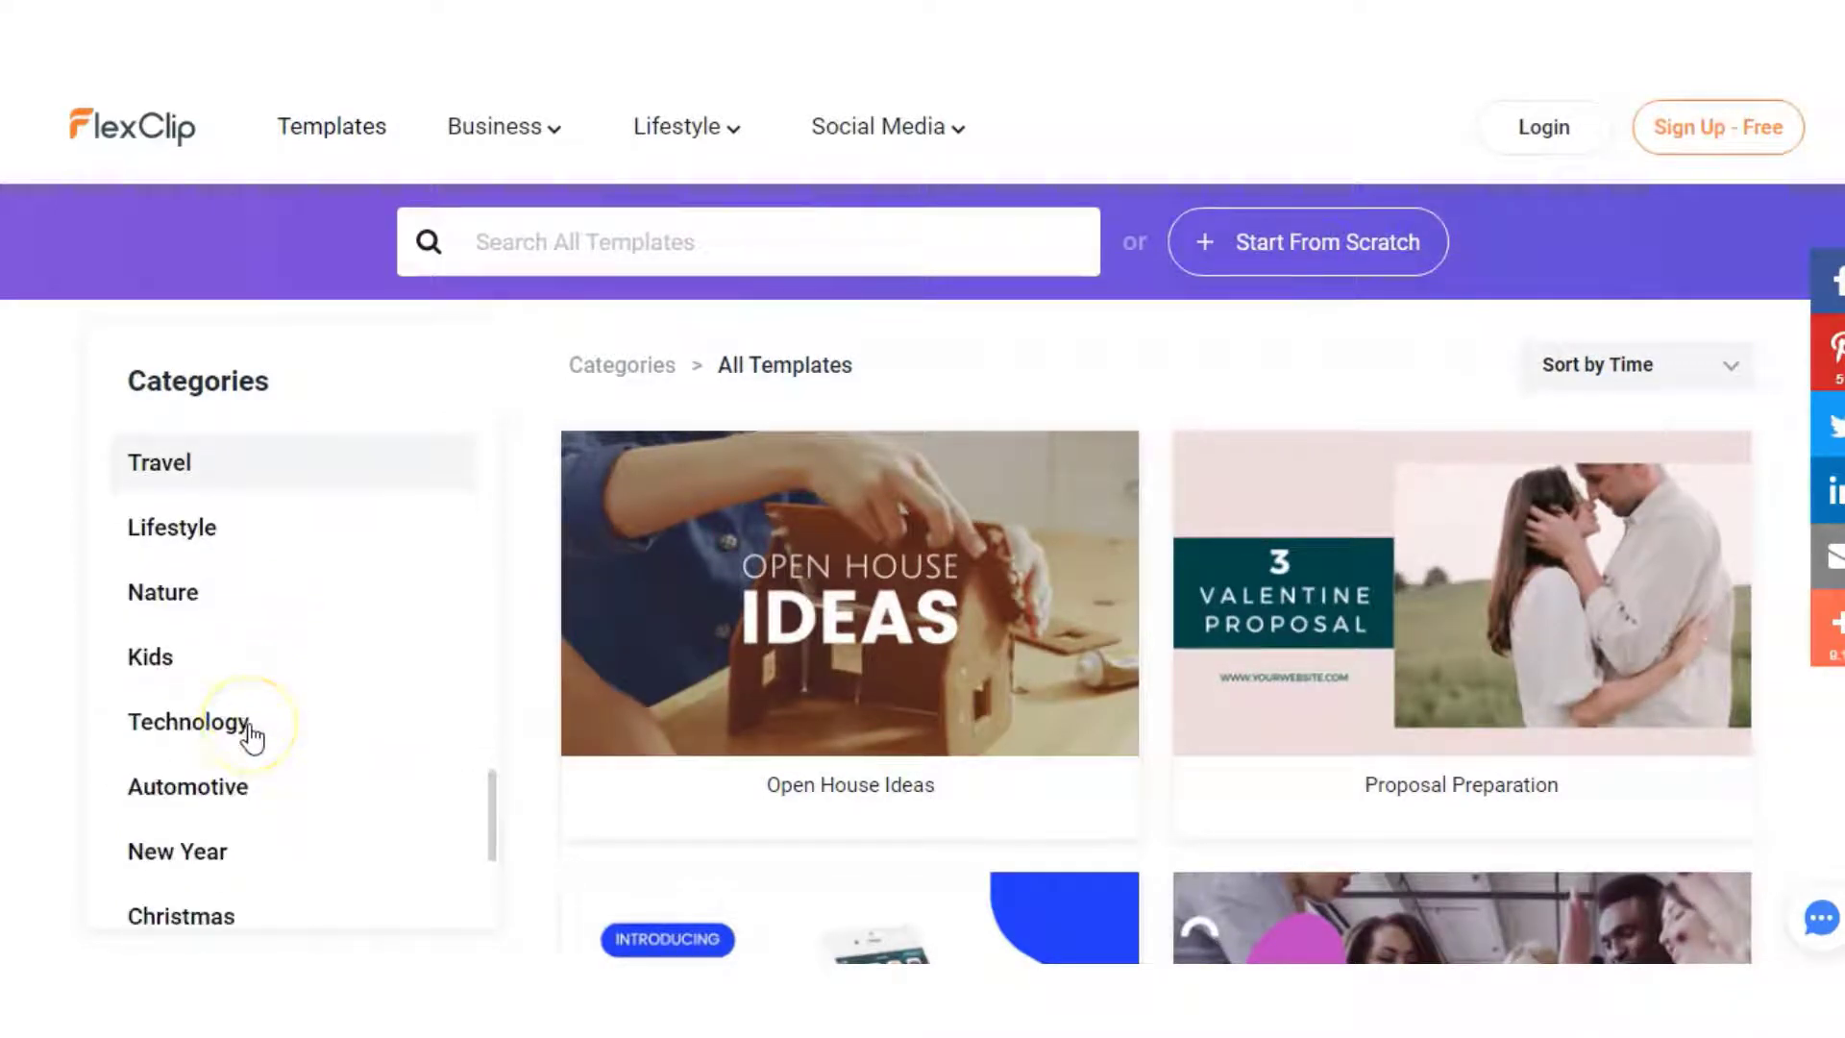
scroll(254, 734, "down", 3)
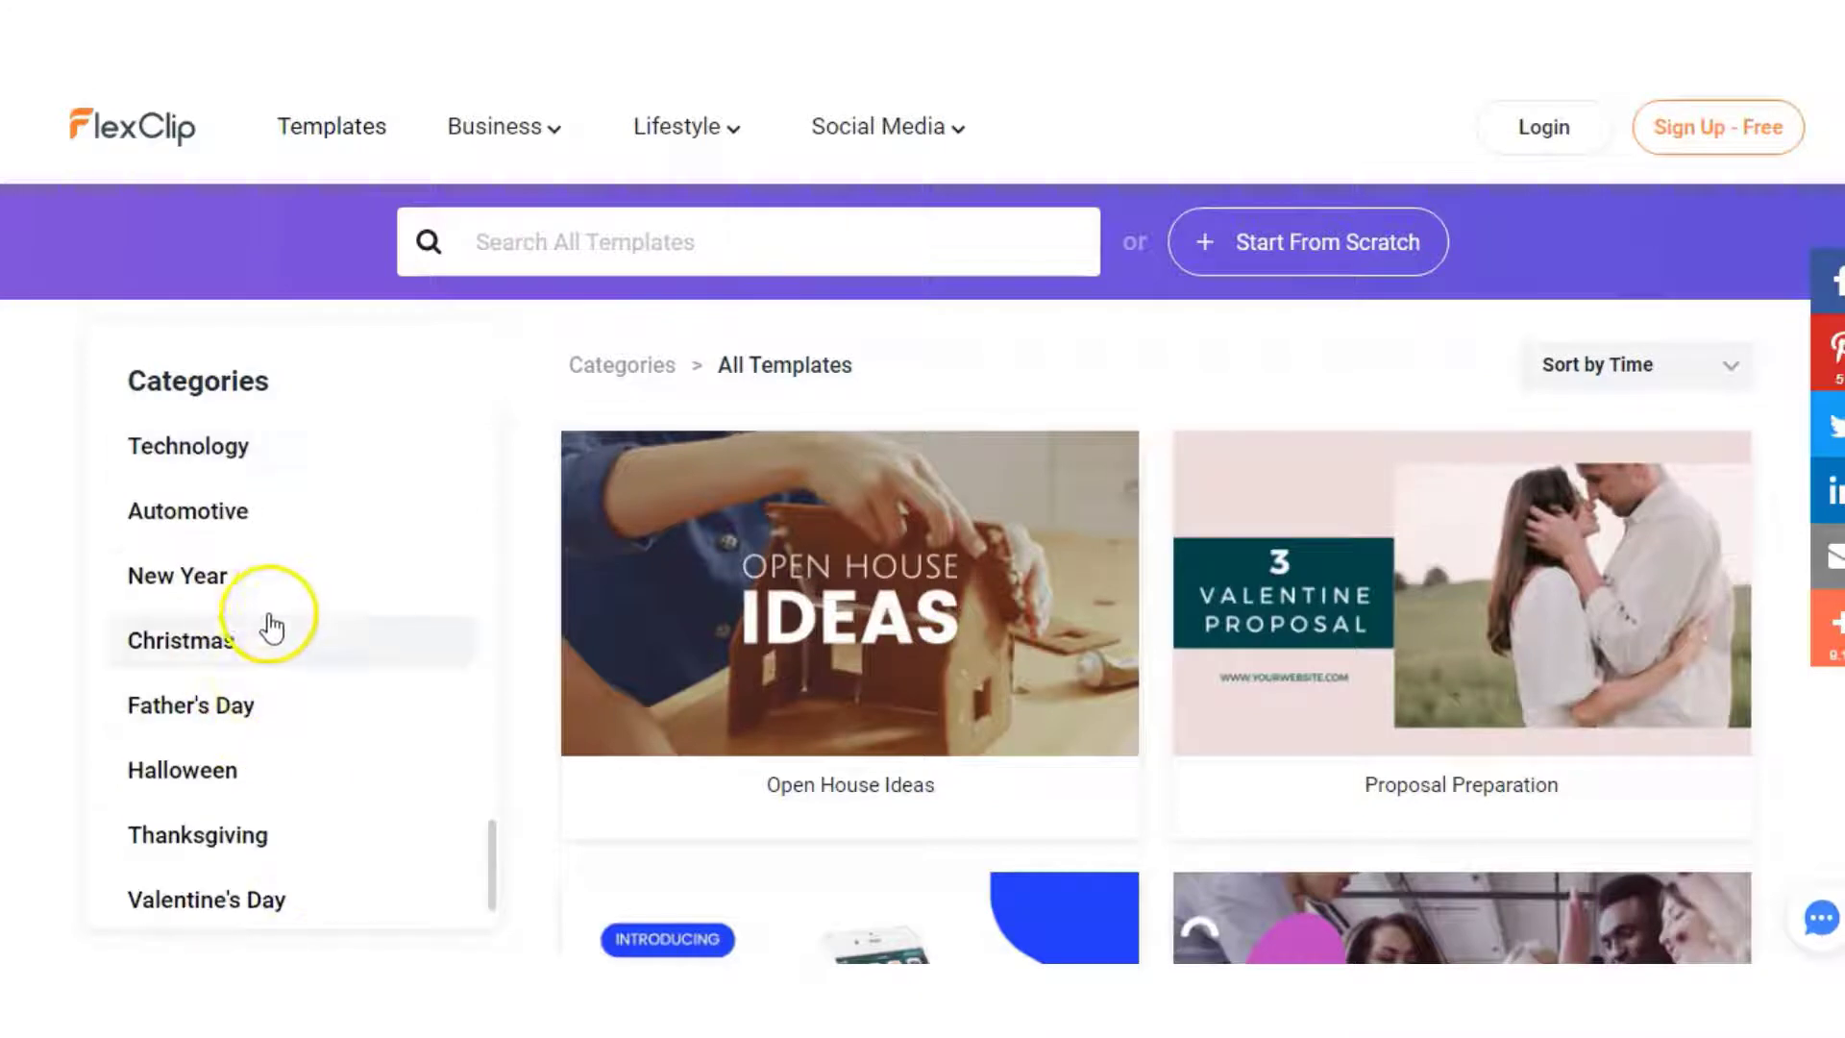
scroll(245, 639, "down", 1)
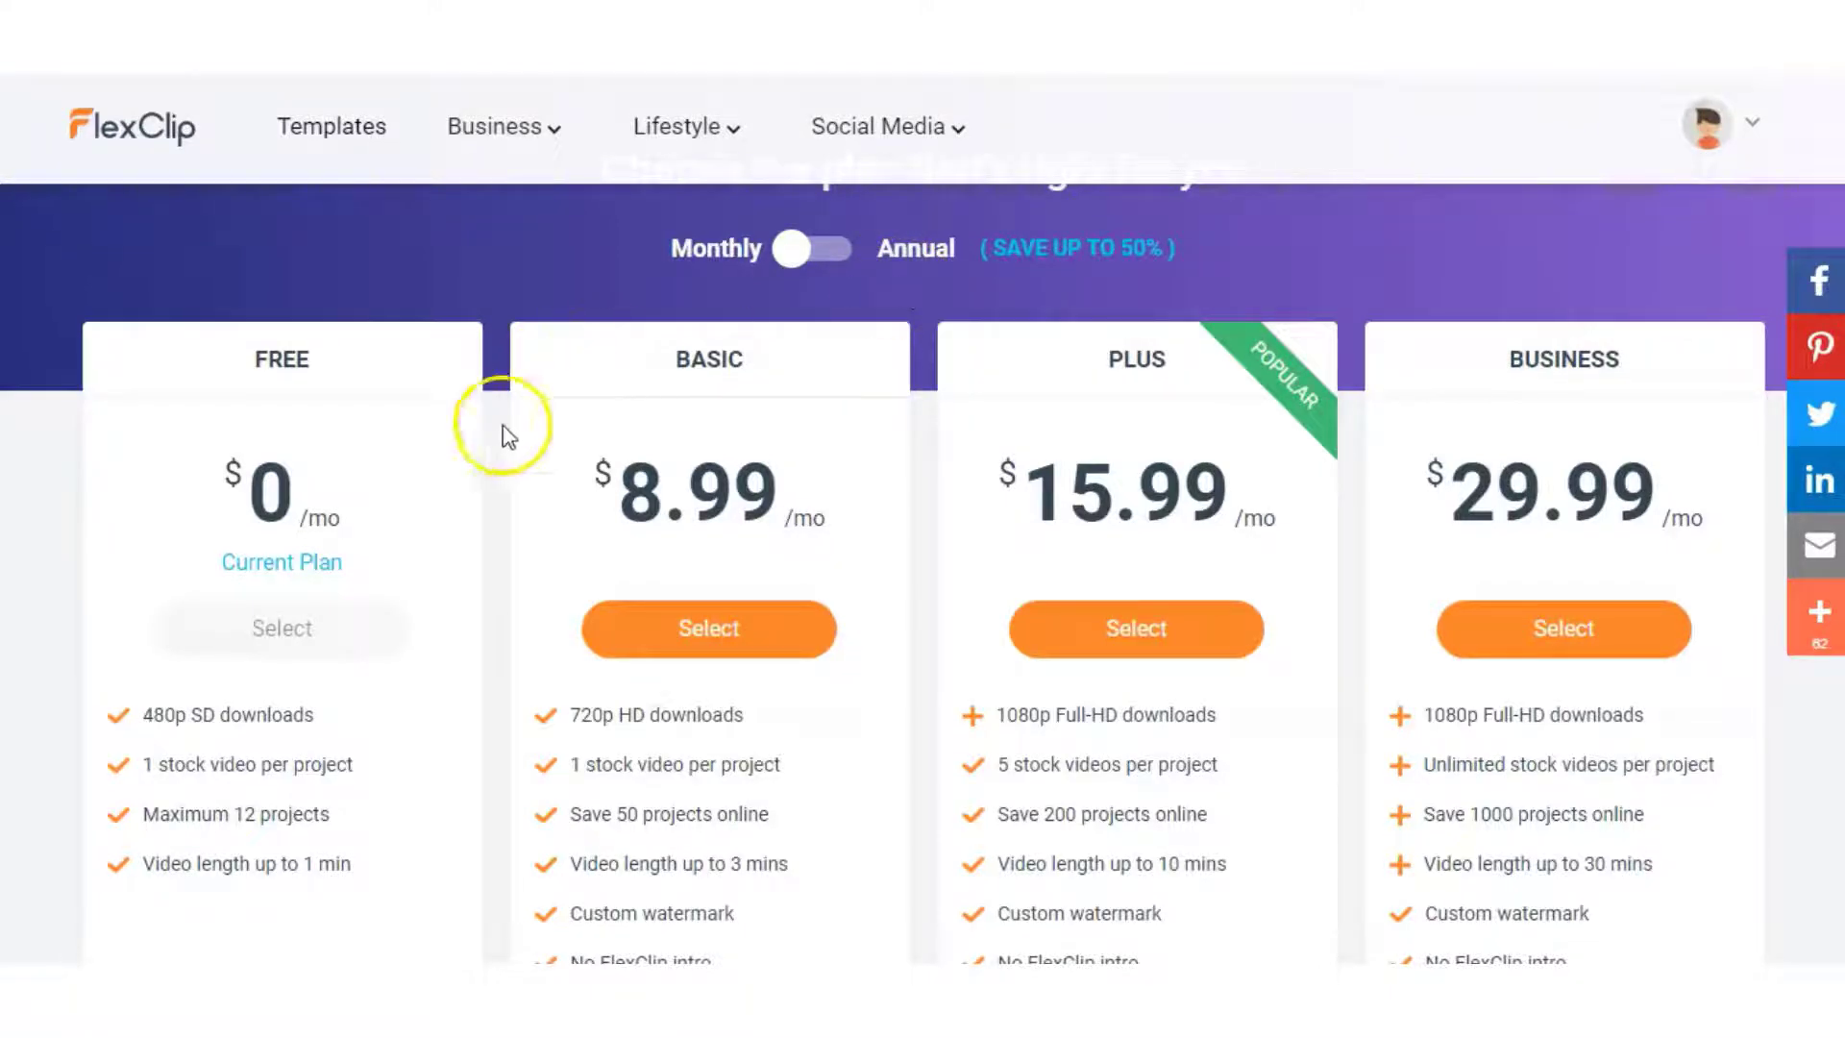
Switch the pricing page to Annual billing, then sign up with a Google account
scroll(459, 533, "down", 2)
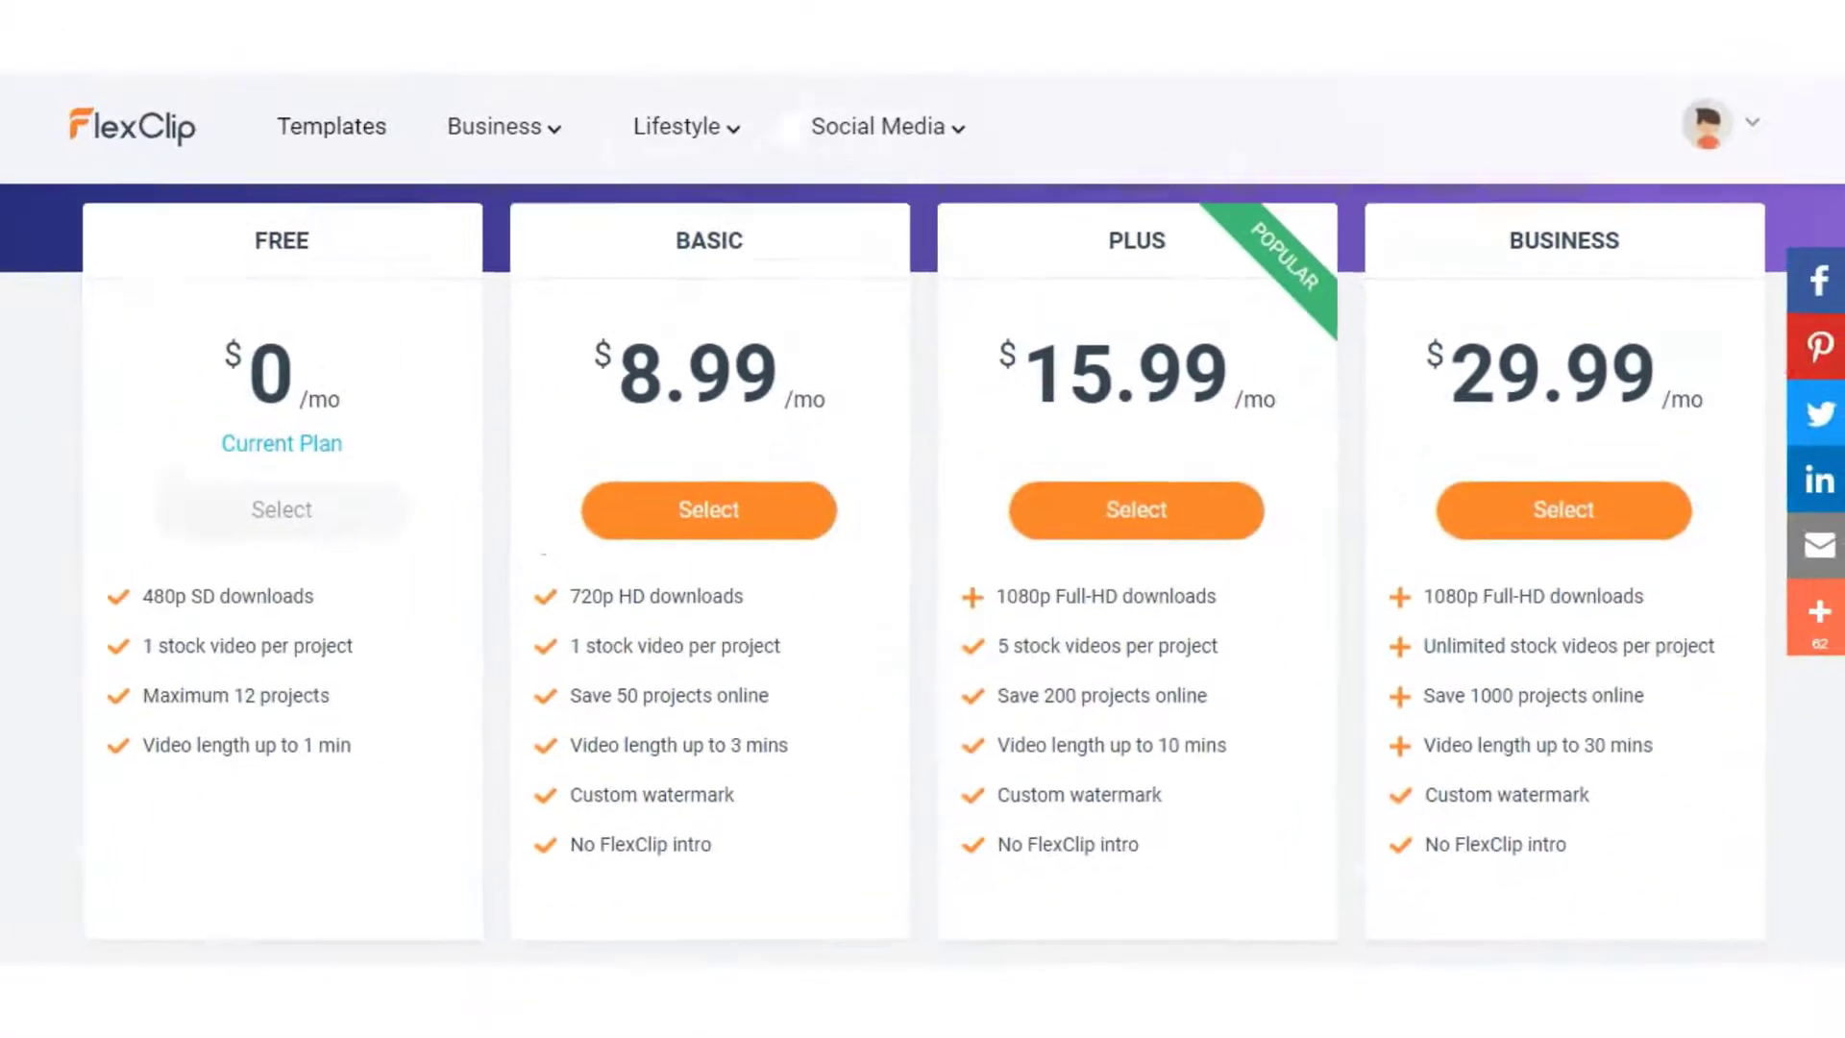
scroll(245, 852, "up", 2)
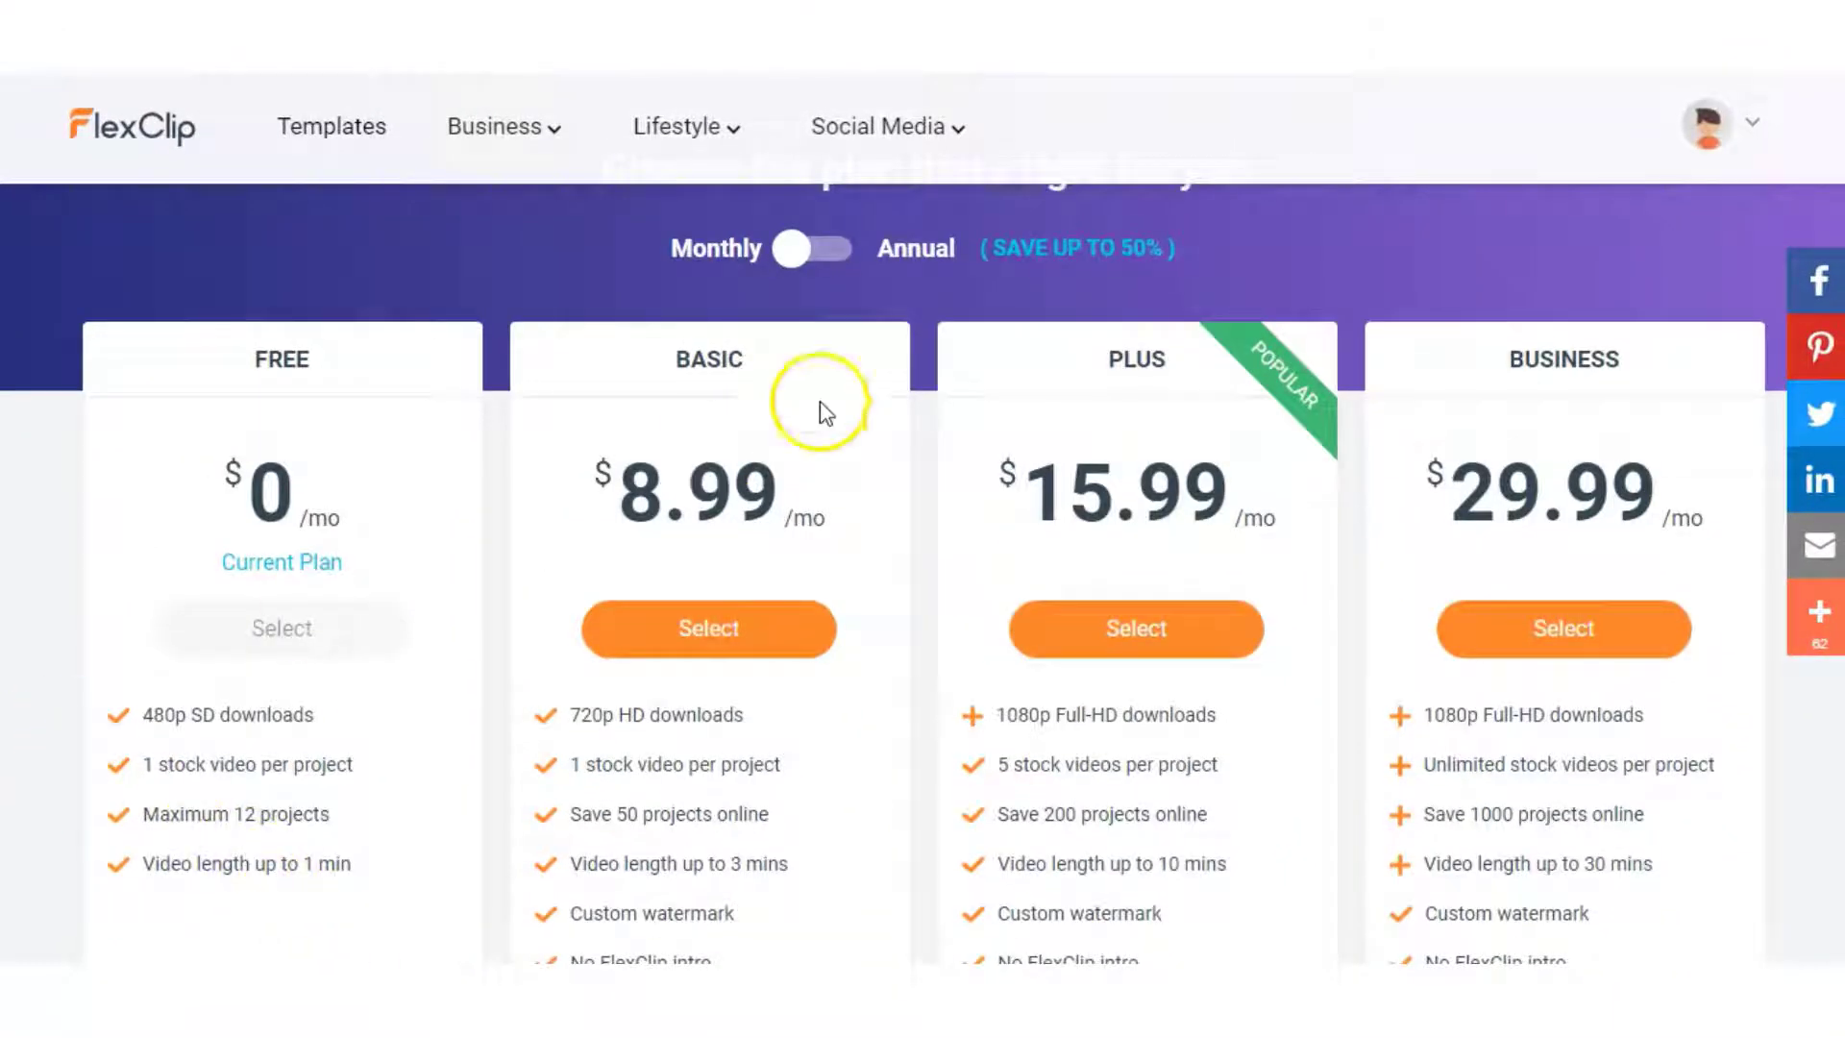
left_click(830, 256)
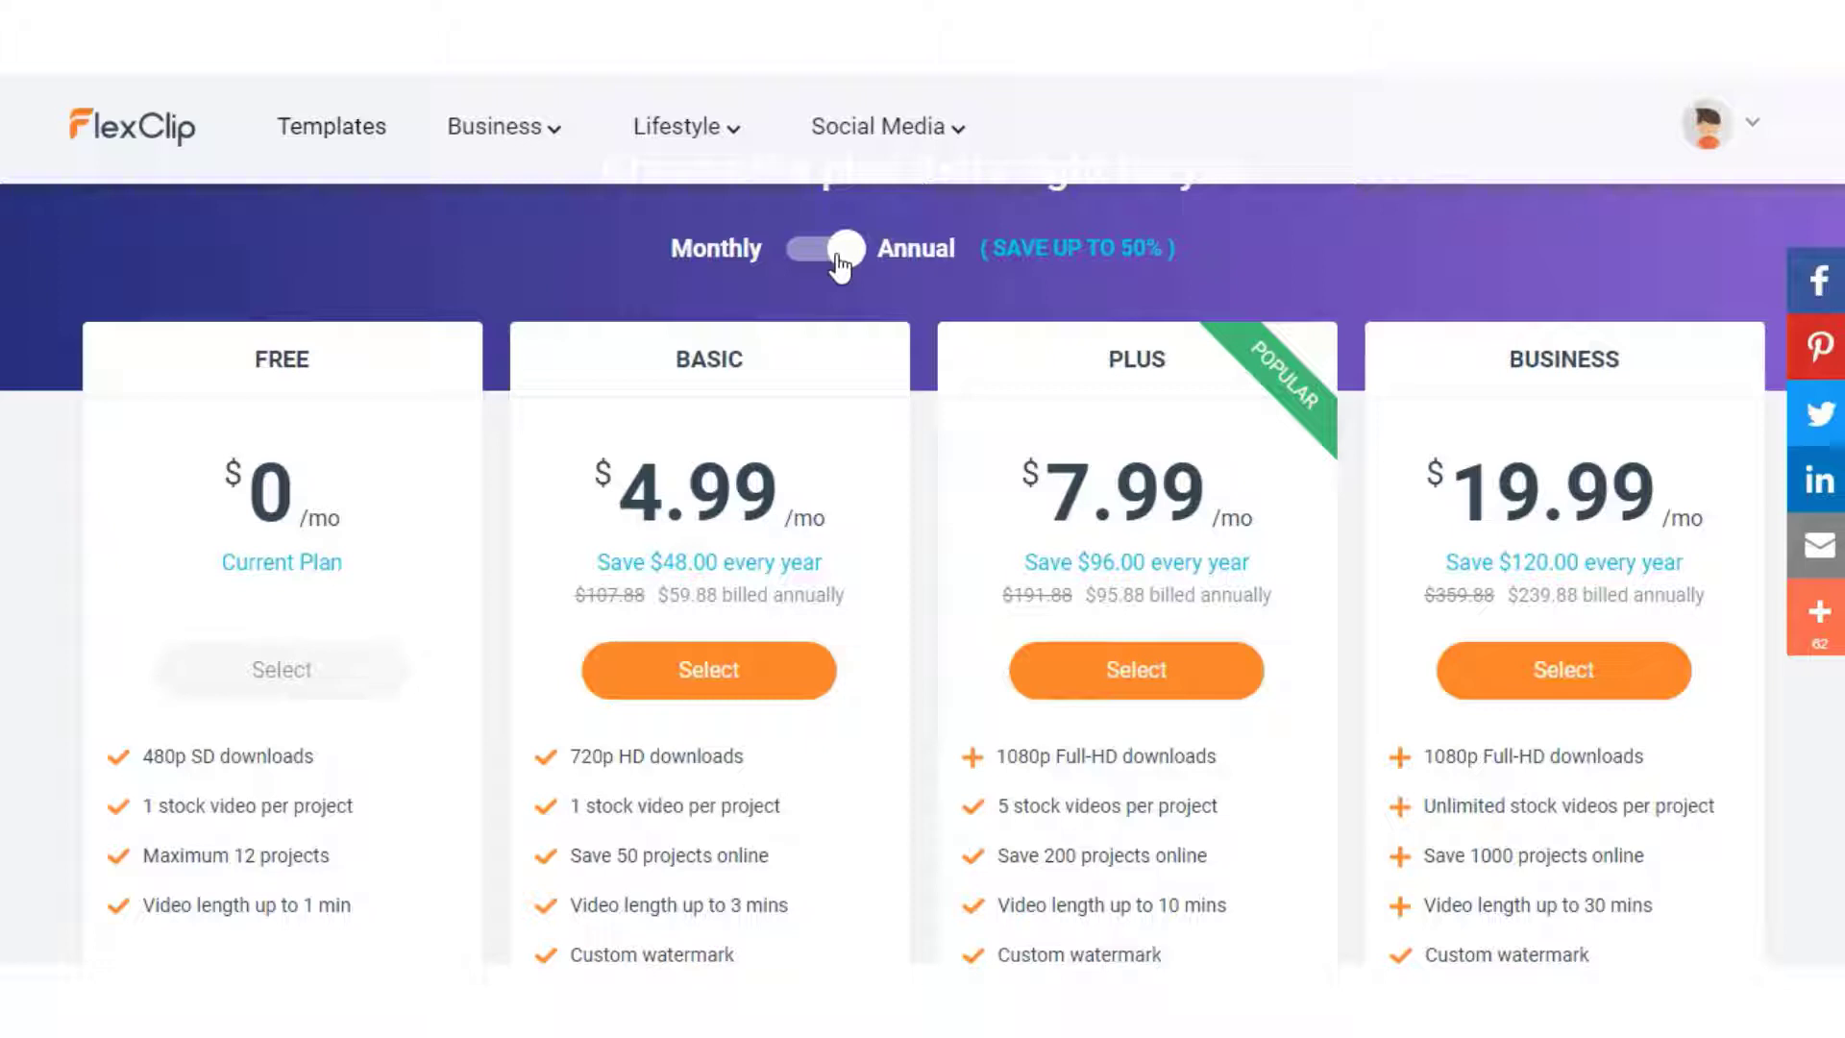
left_click(1109, 418)
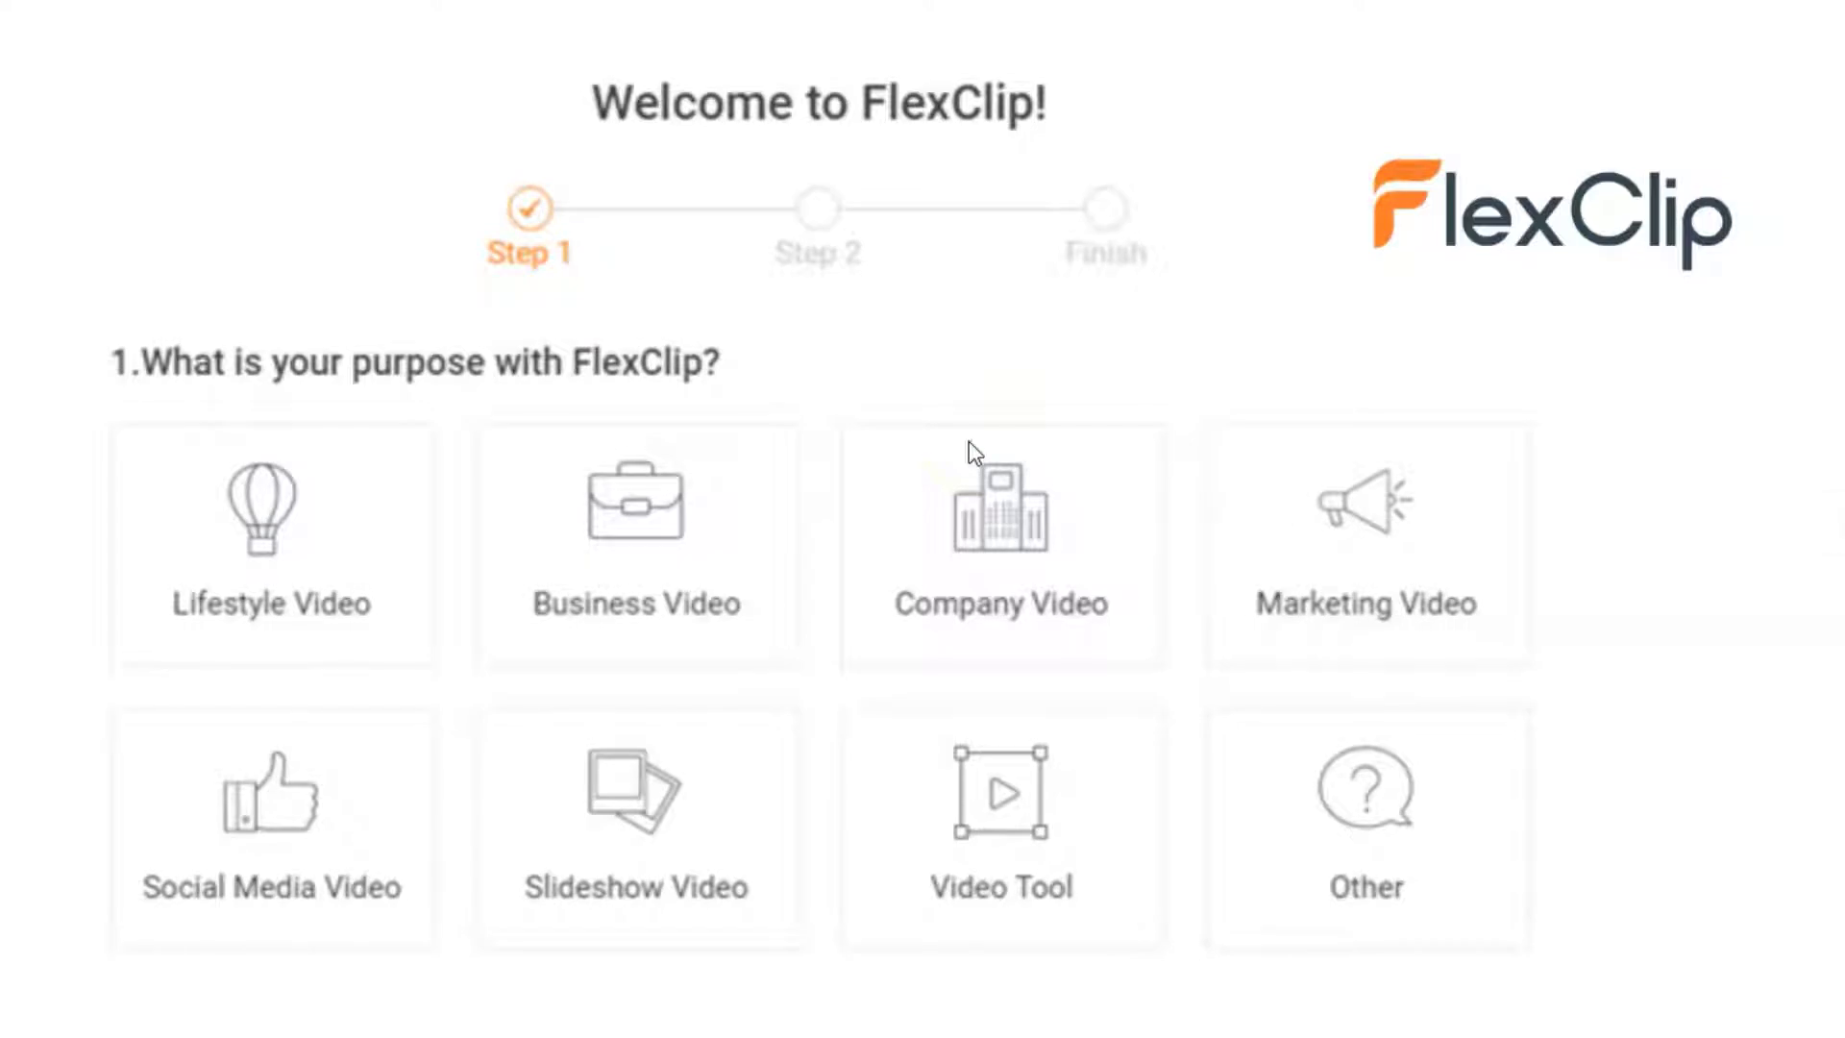
Pick a purpose card, then choose Tutorial Slideshow as the video type to finish registration
left_click(769, 497)
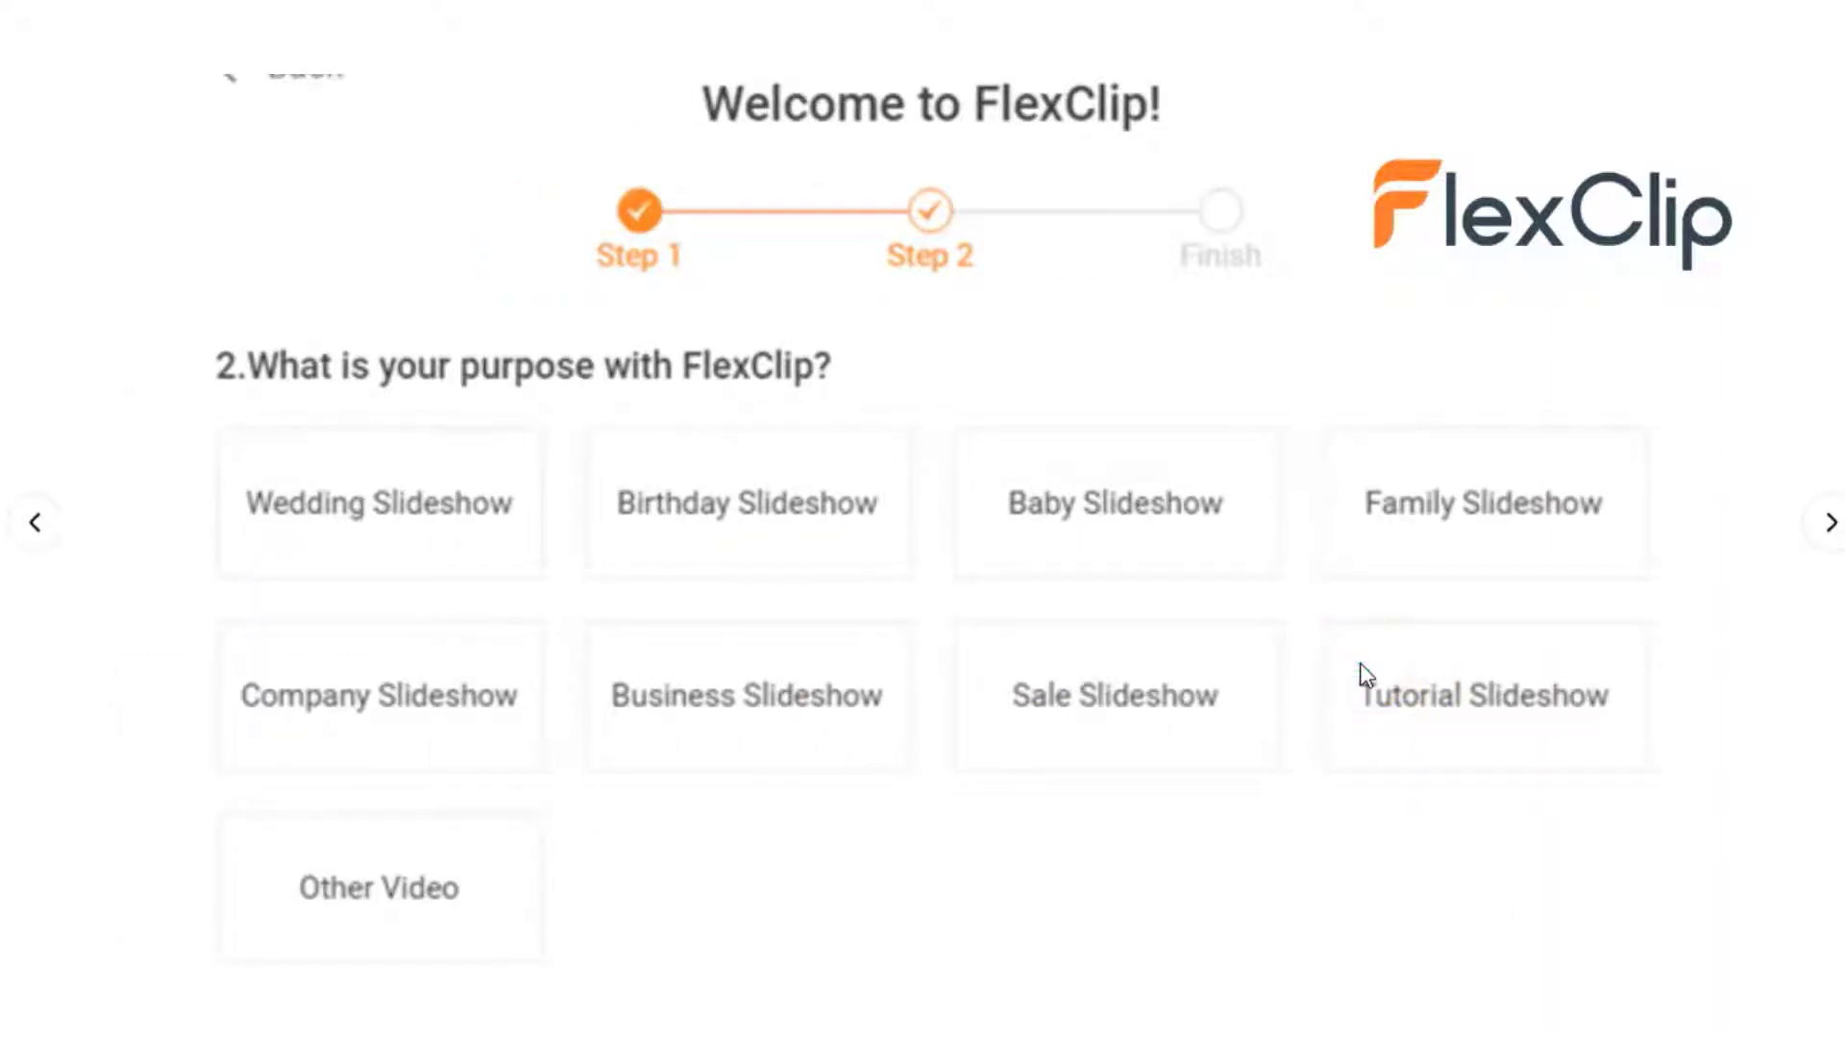
left_click(1355, 663)
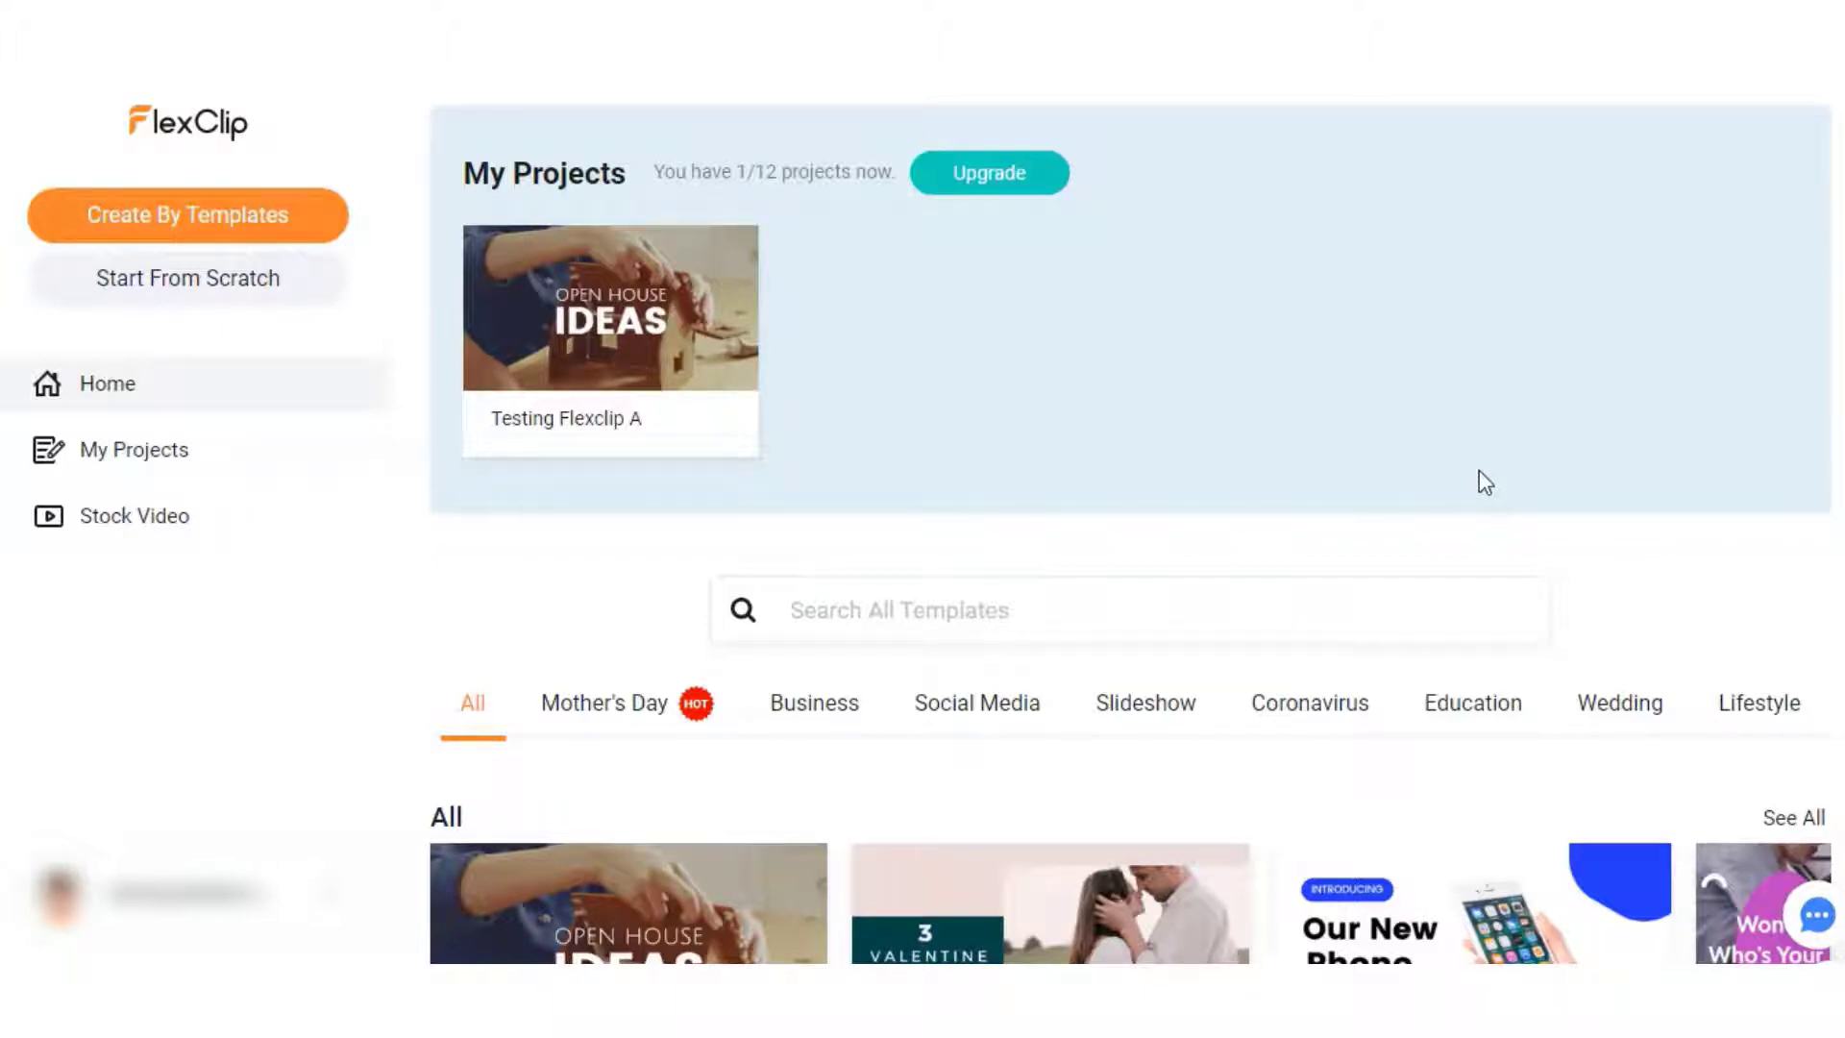
Close the live chat form and open the getting started tutorial from account options
left_click(1814, 921)
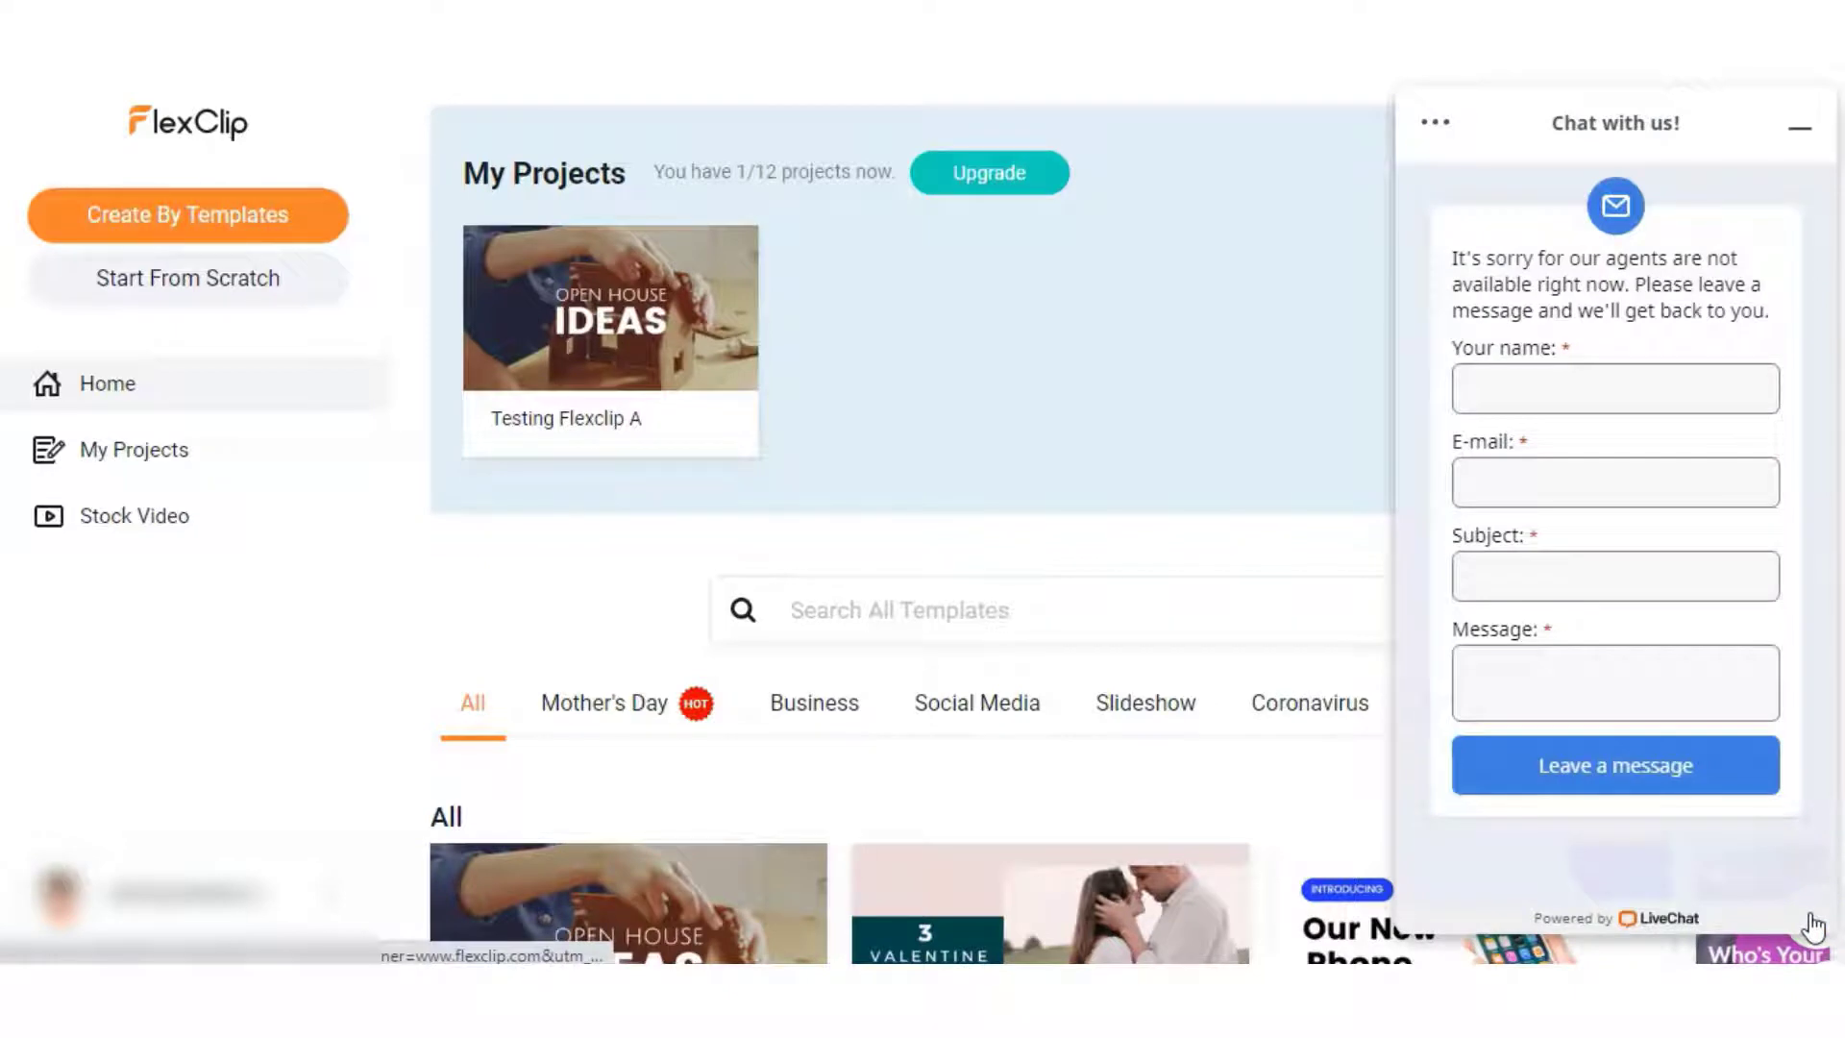
left_click(1814, 924)
left_click(318, 898)
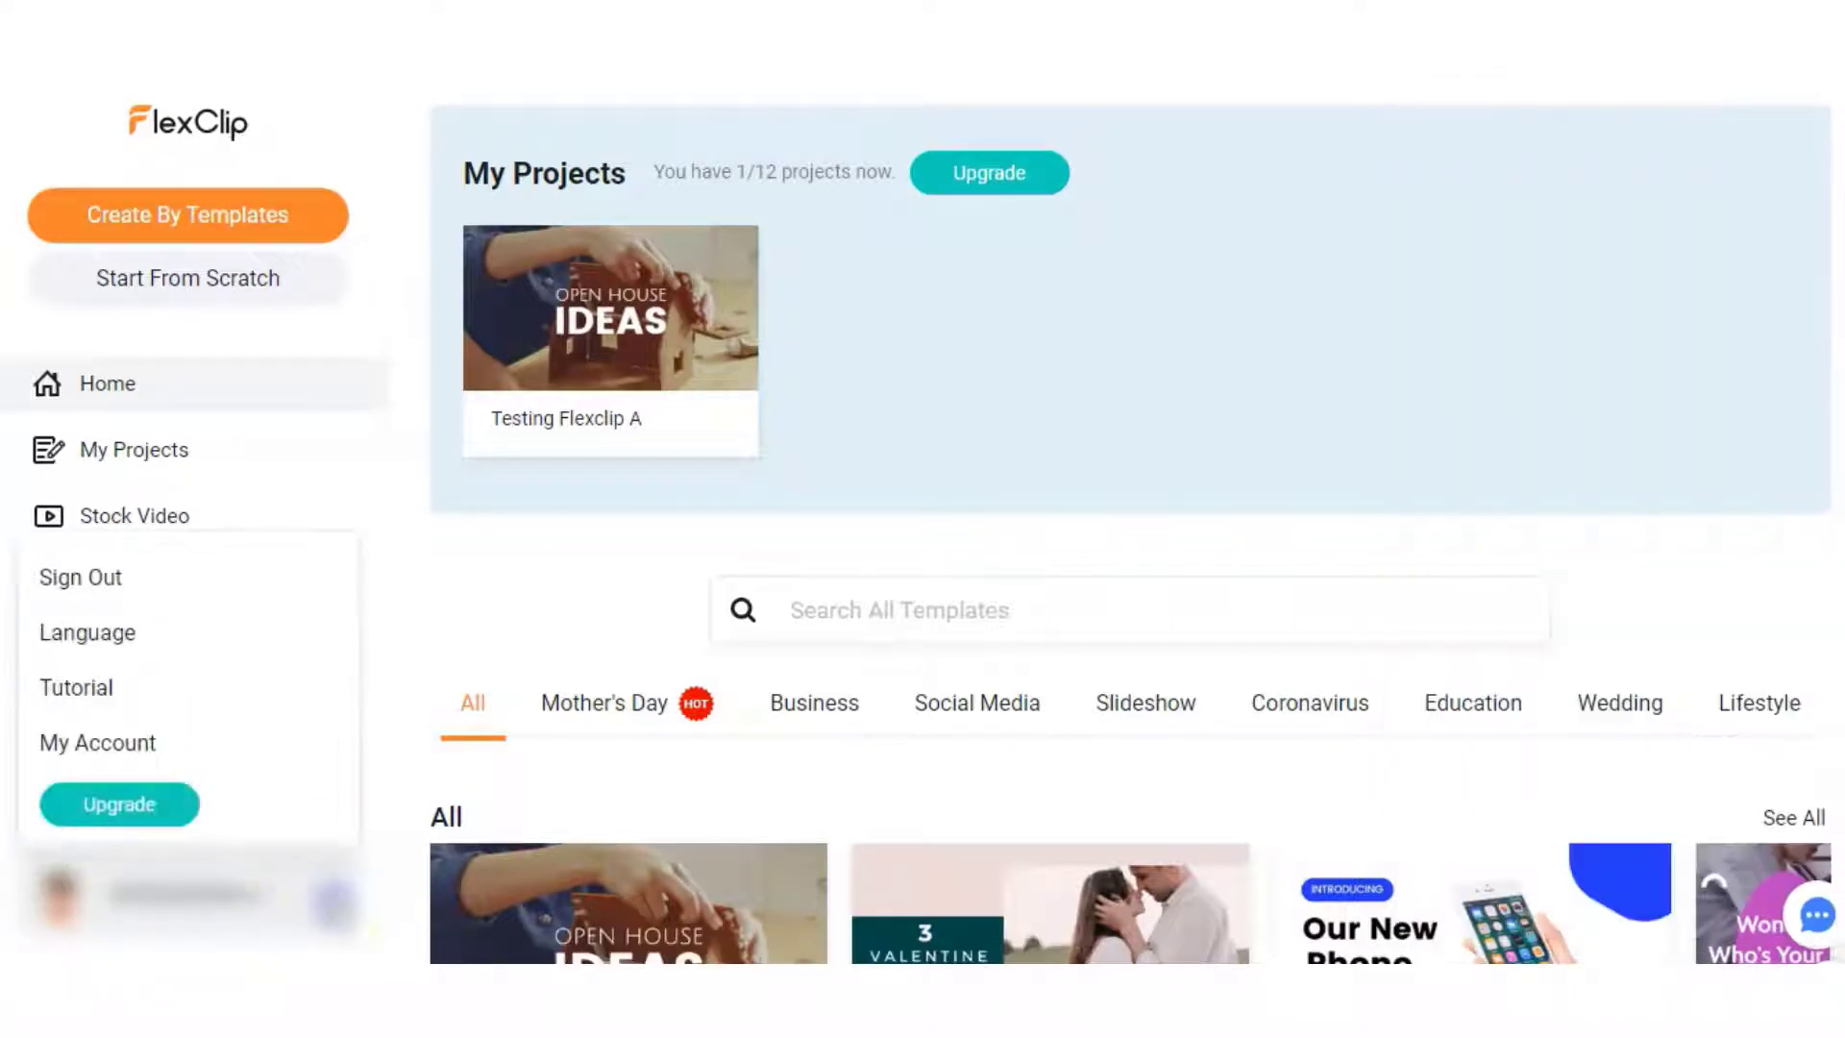
left_click(84, 700)
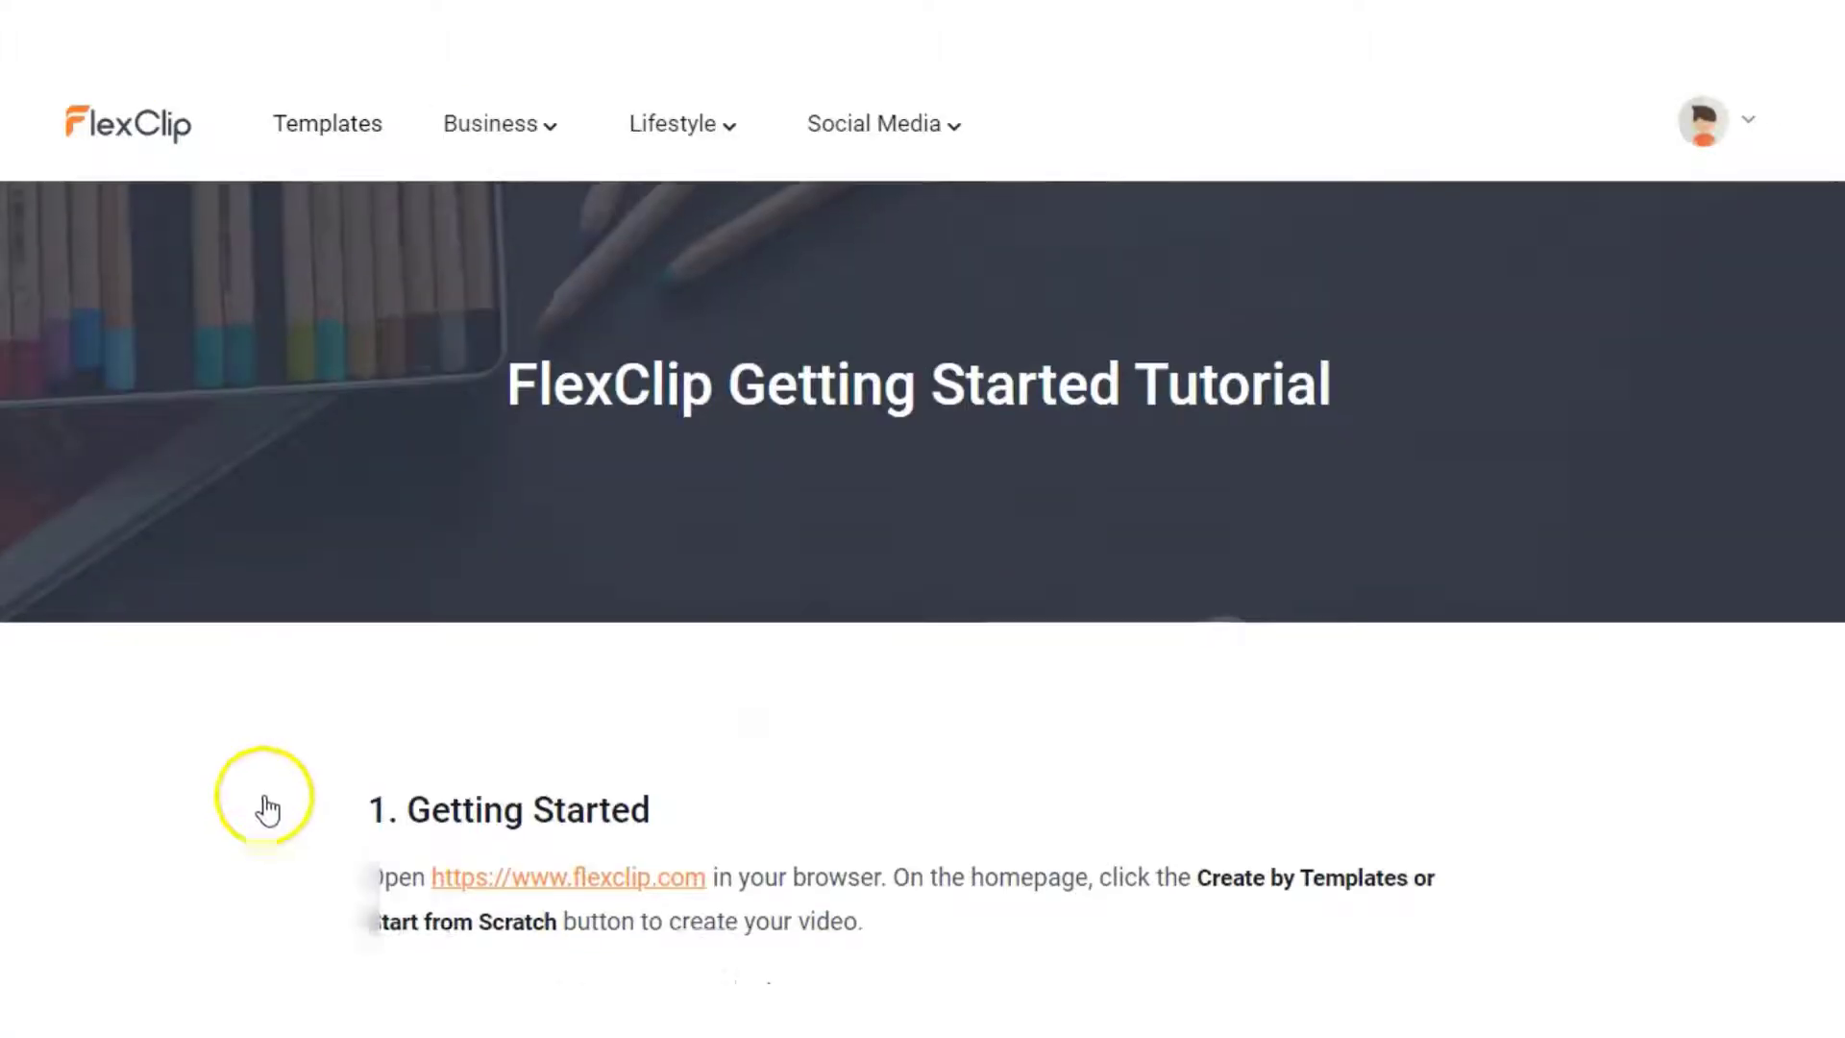
scroll(576, 653, "down", 1)
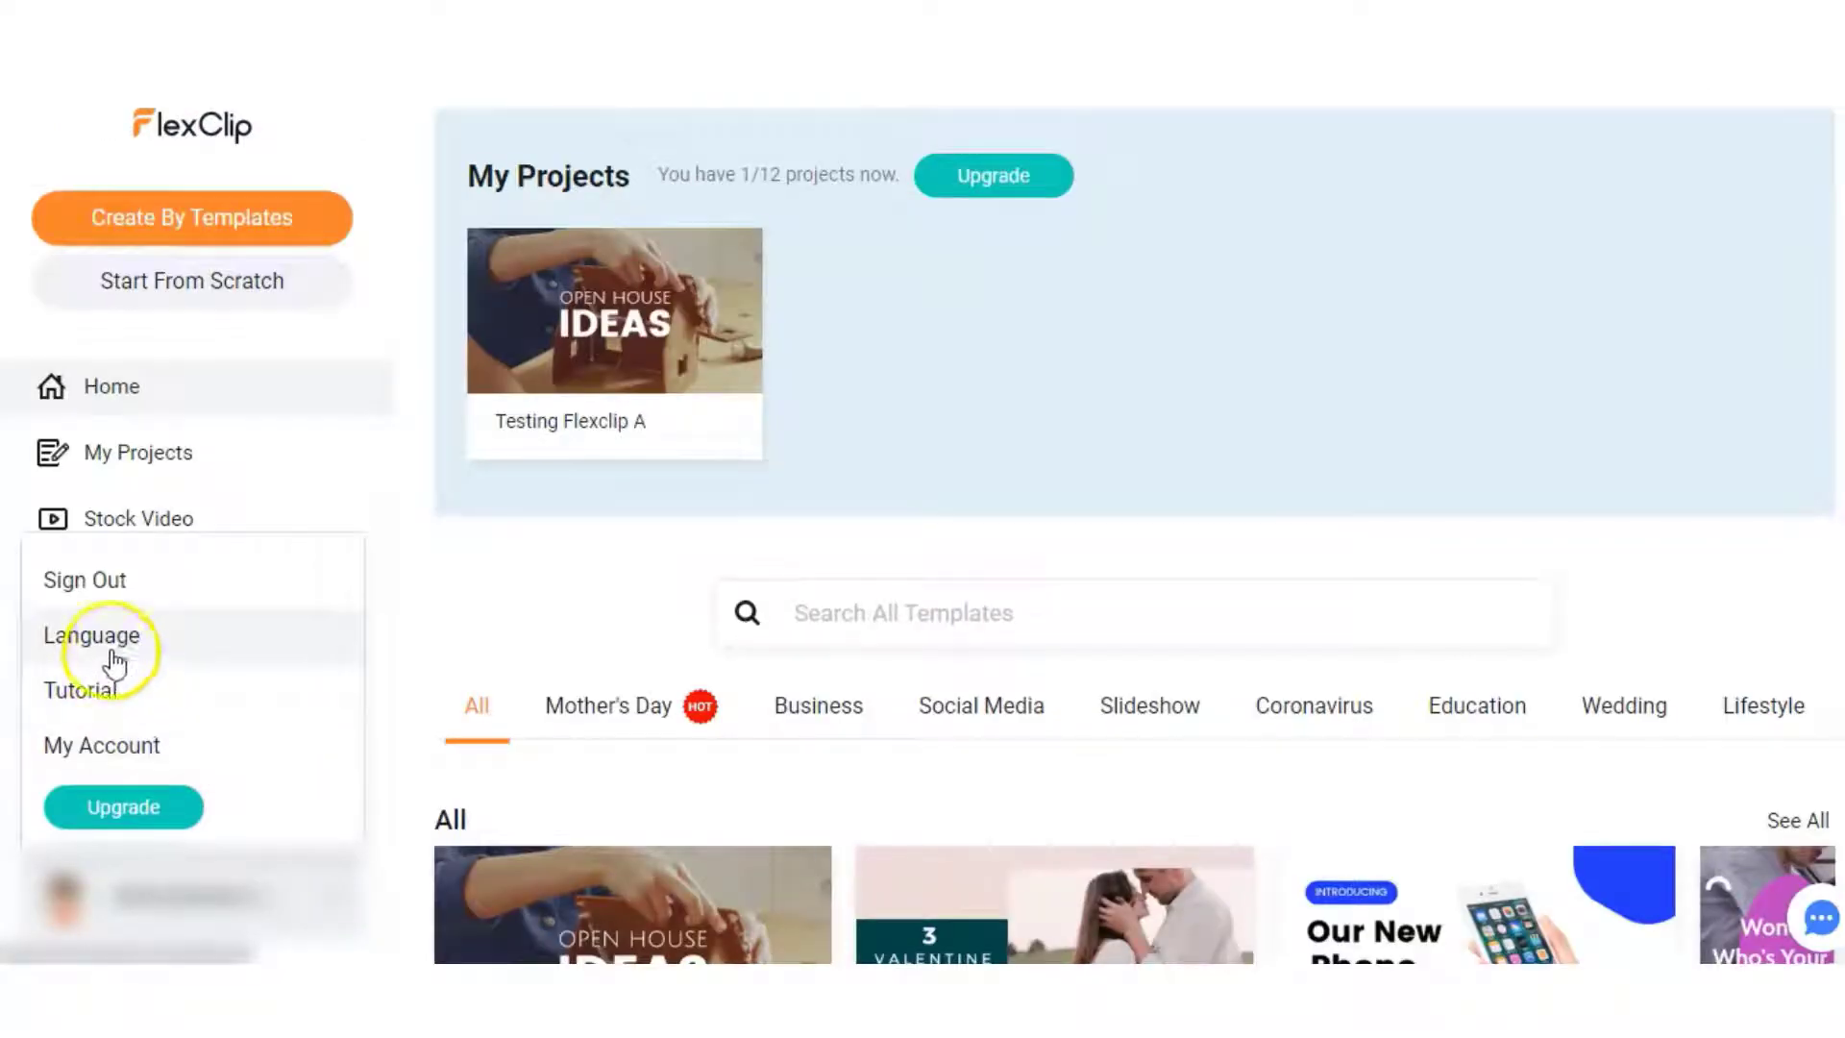
View the available languages and close language settings without changing anything
left_click(112, 654)
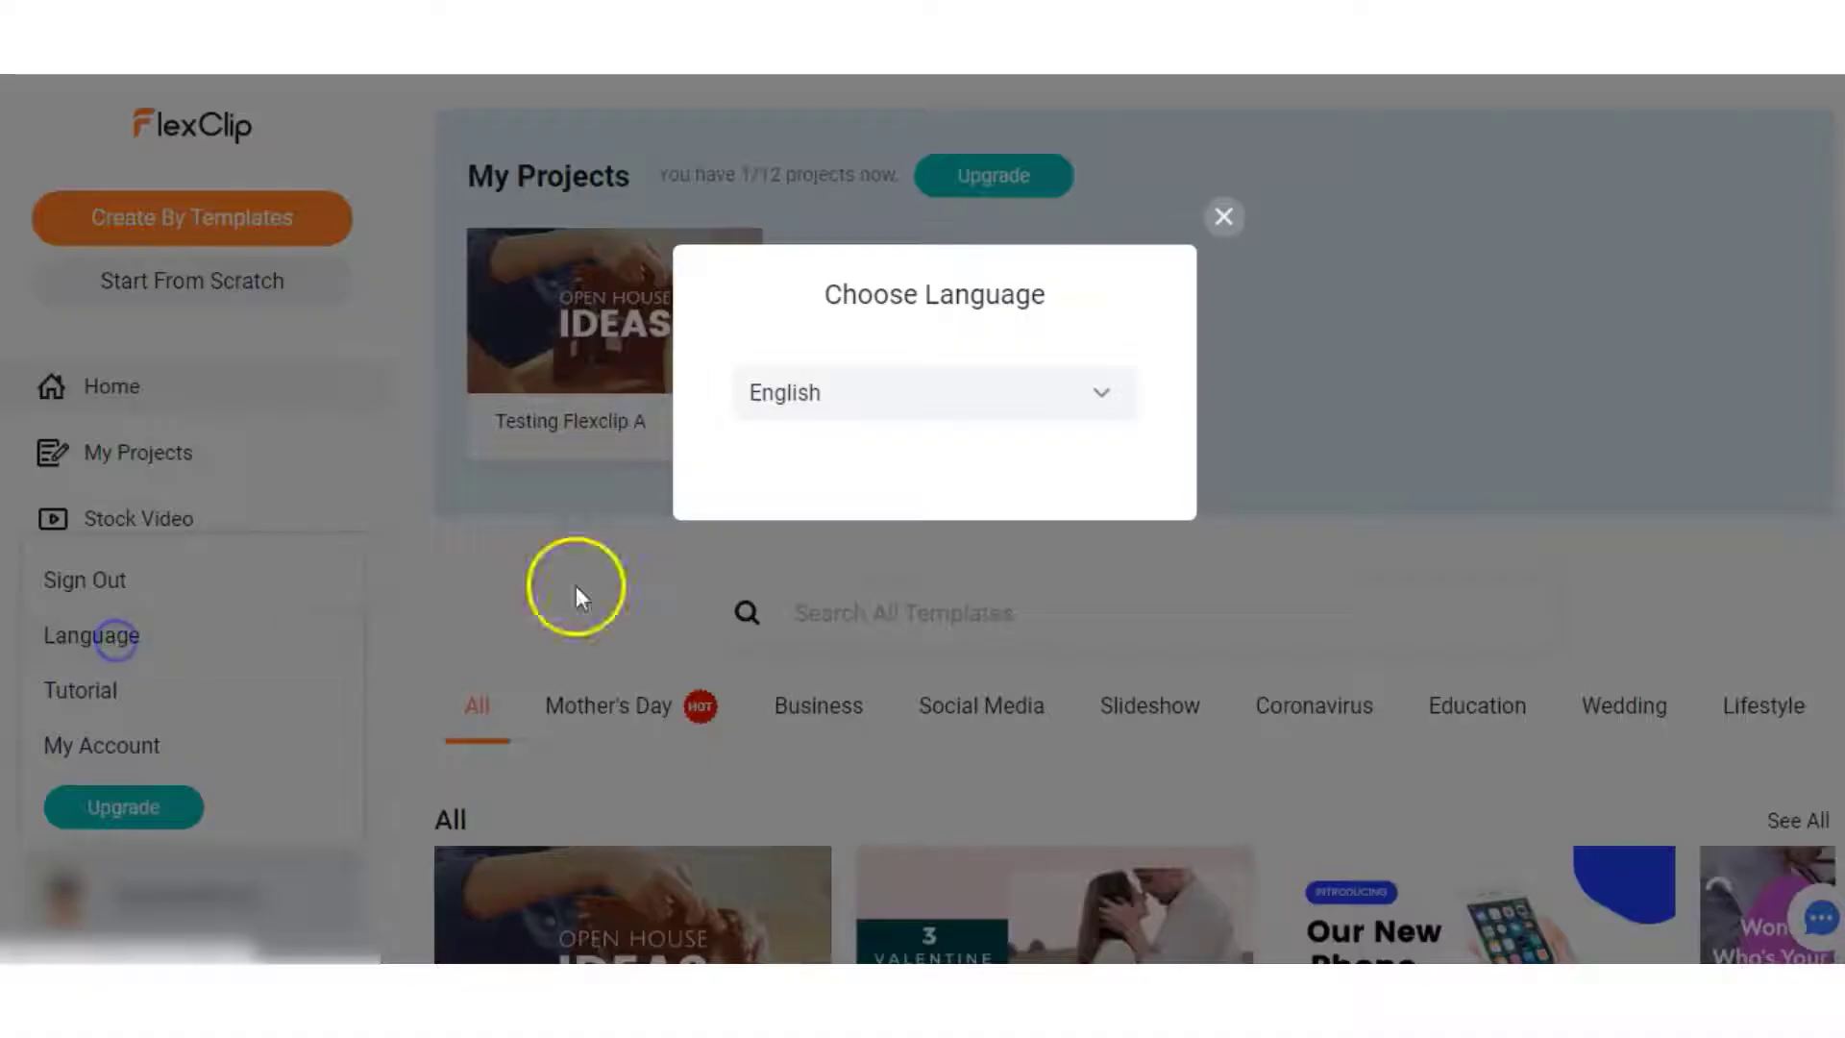
left_click(1101, 393)
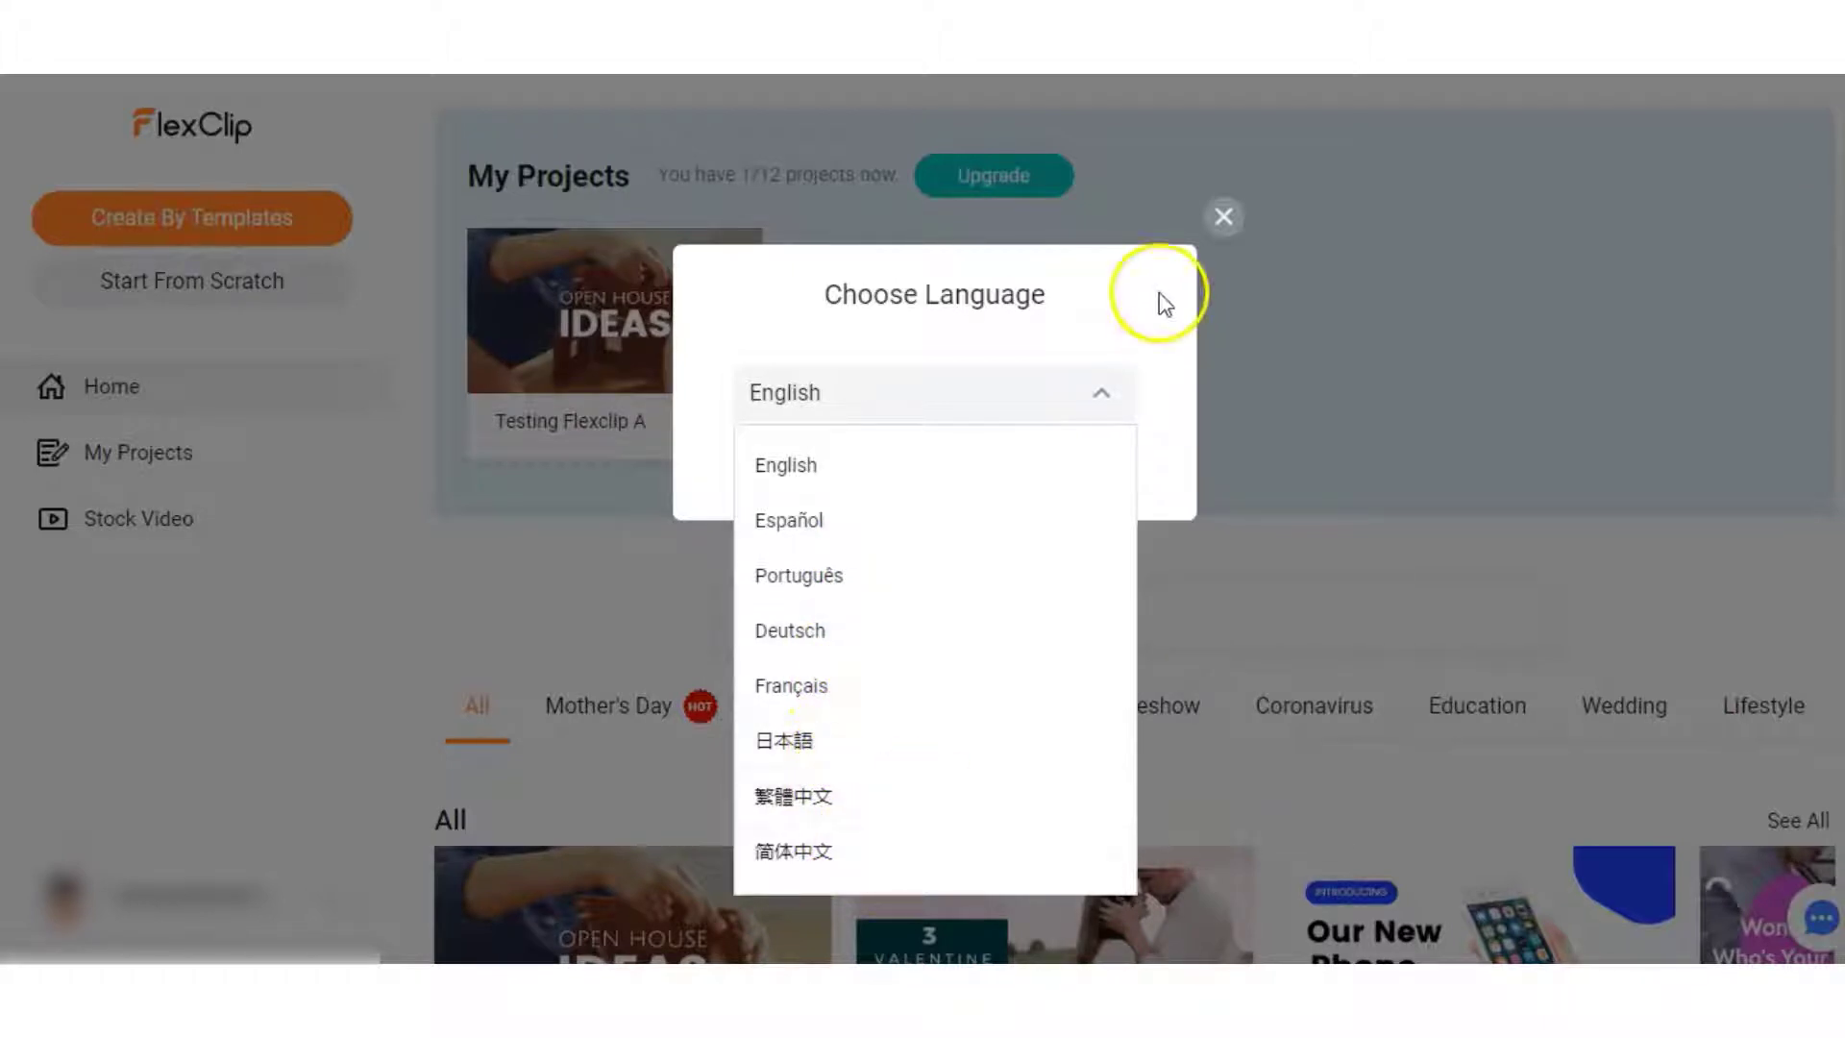
left_click(1223, 216)
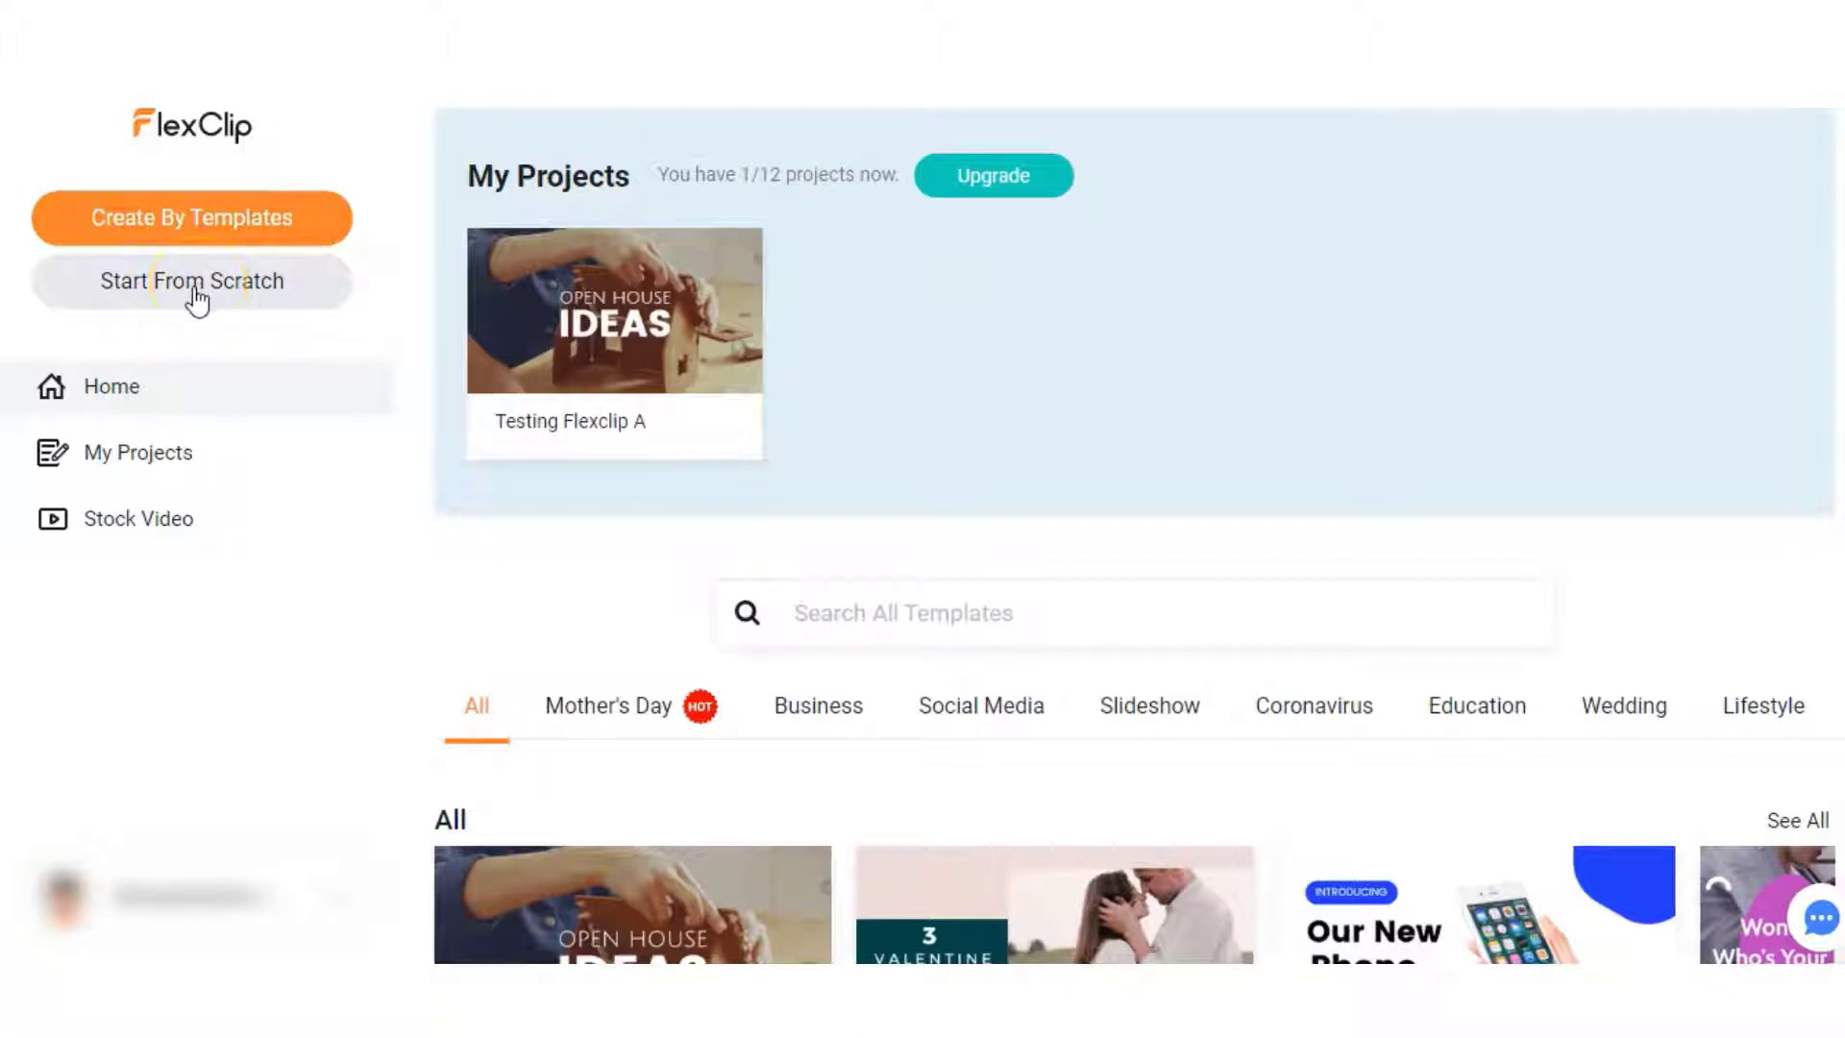
Open the Stock Video library and start a search in the Search Videos box
mouse_move(634, 353)
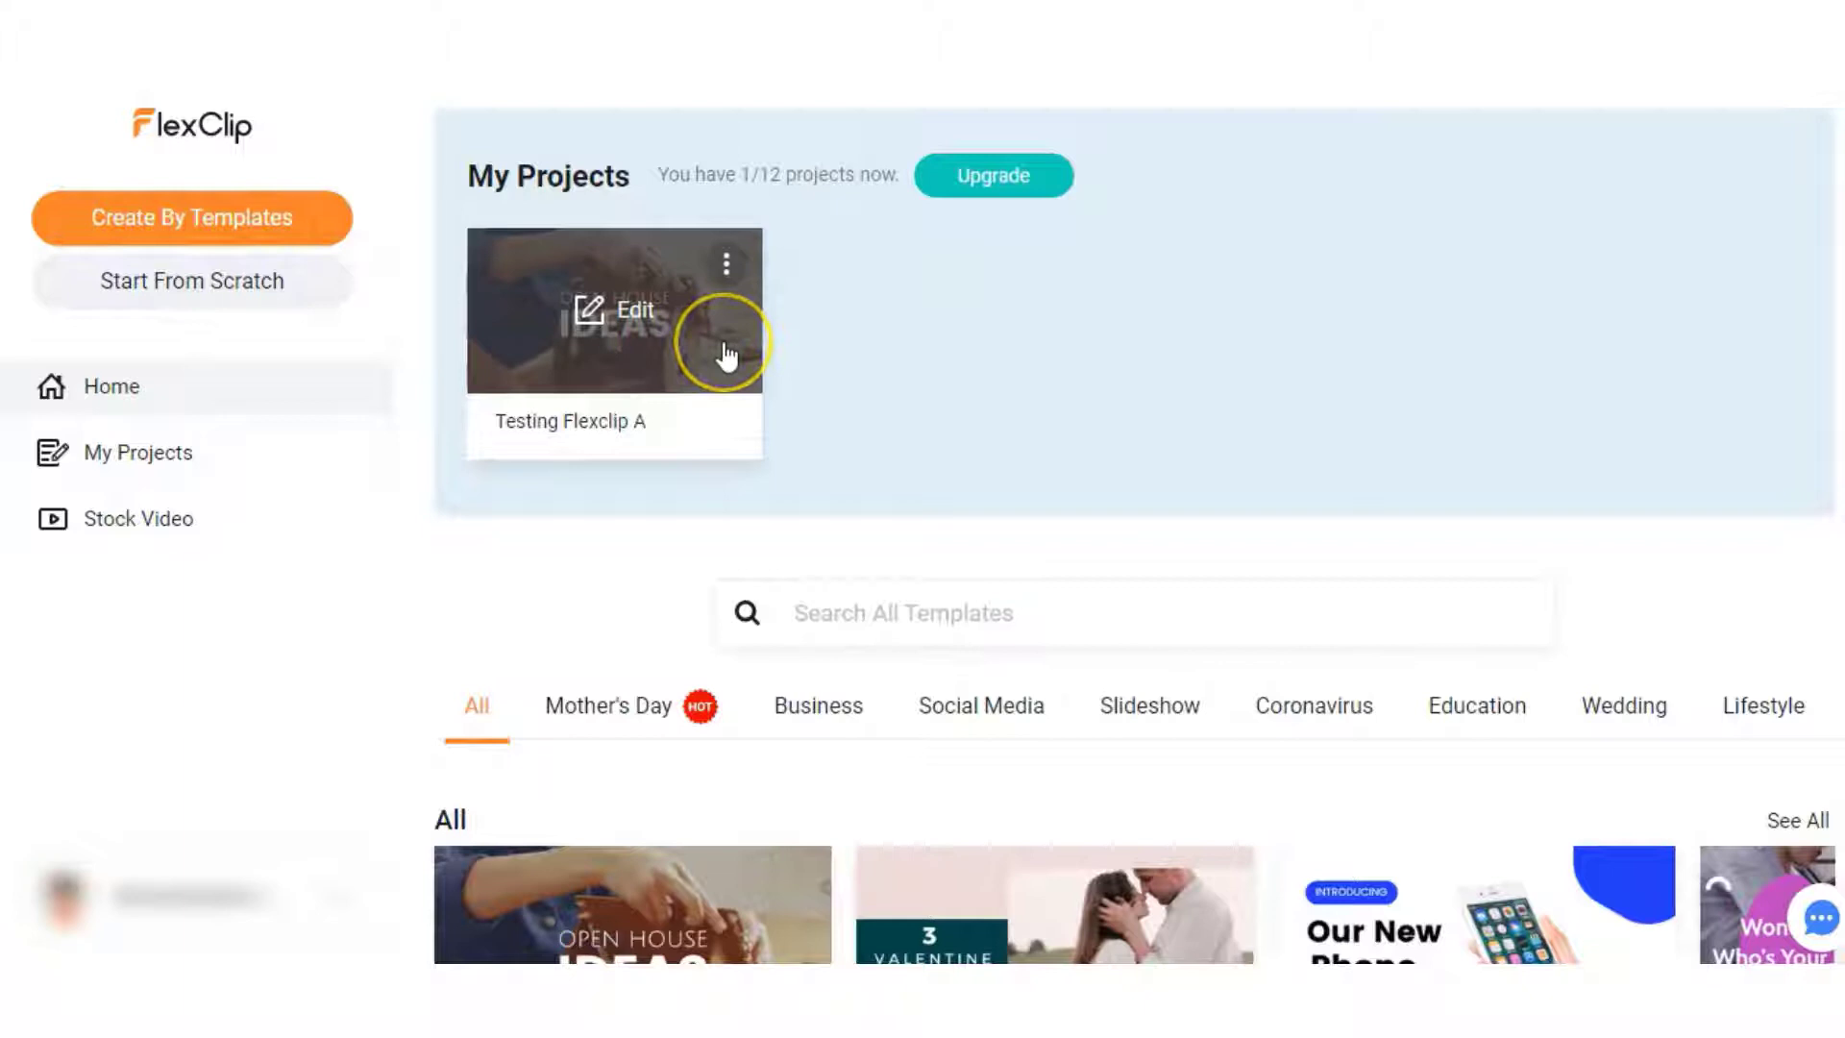
left_click(135, 521)
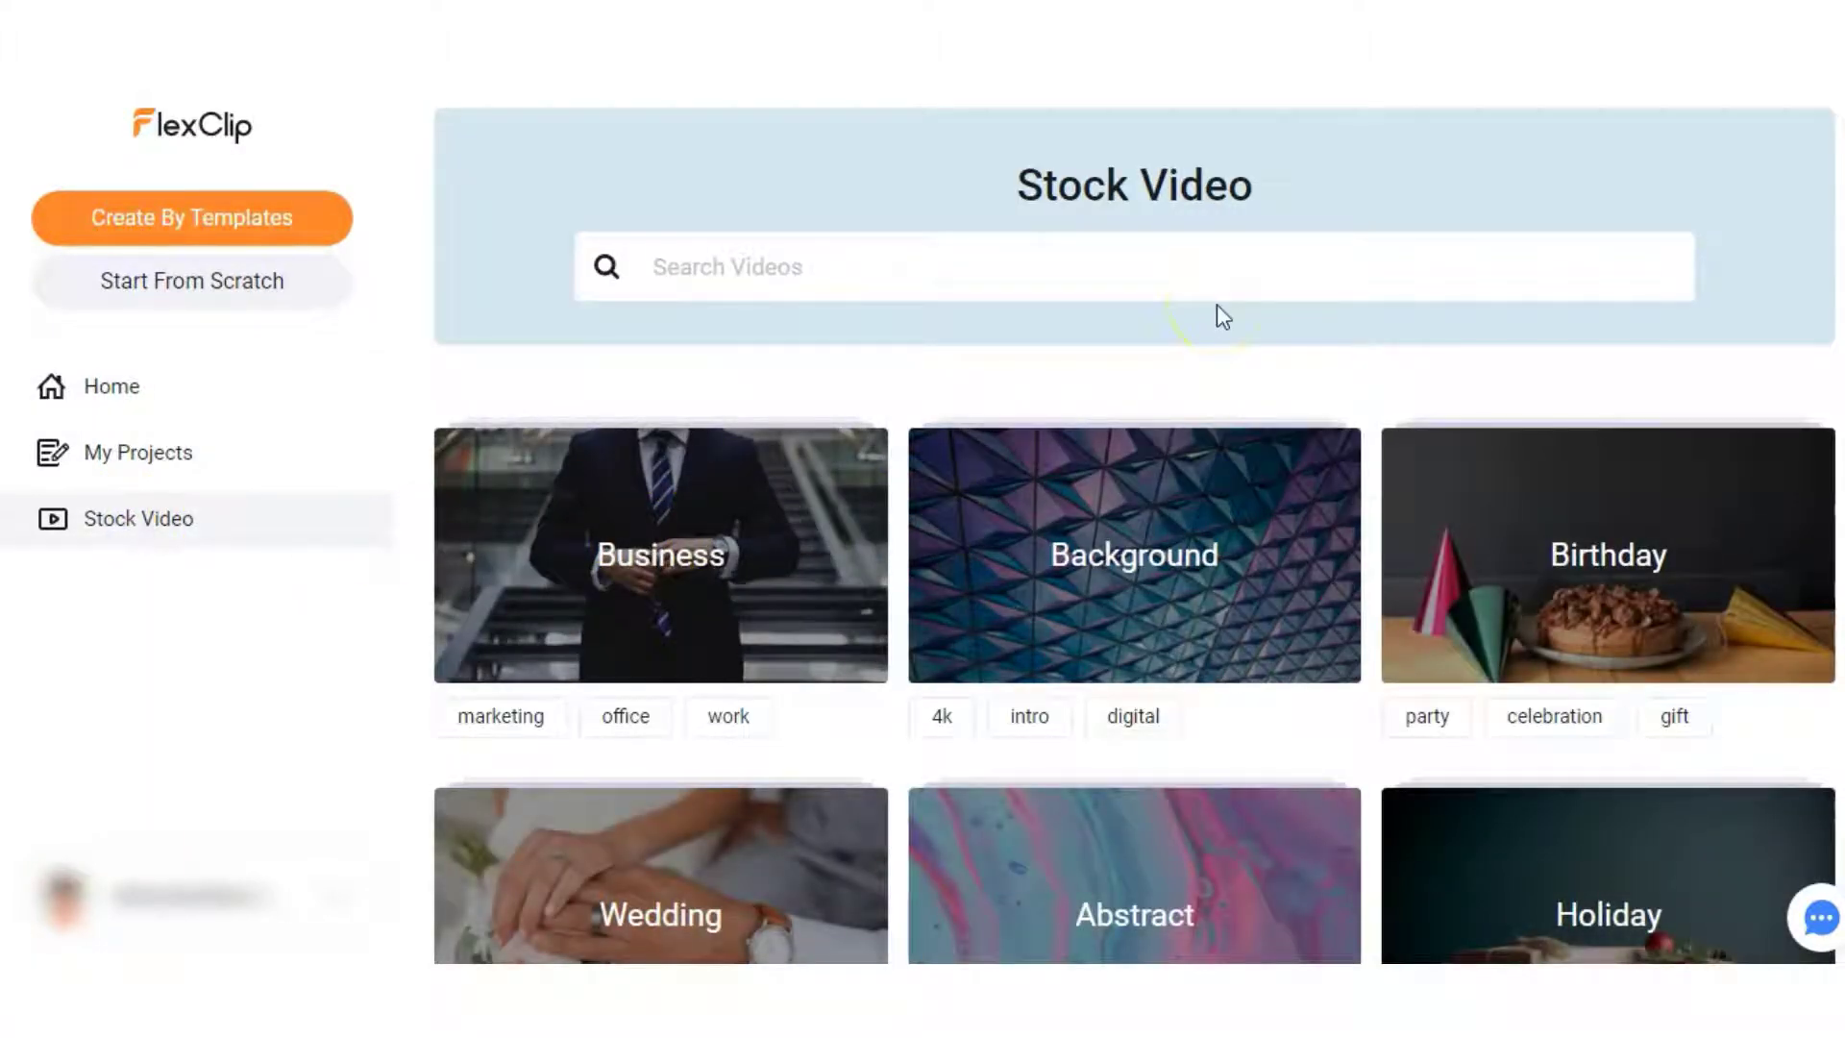
left_click(1043, 255)
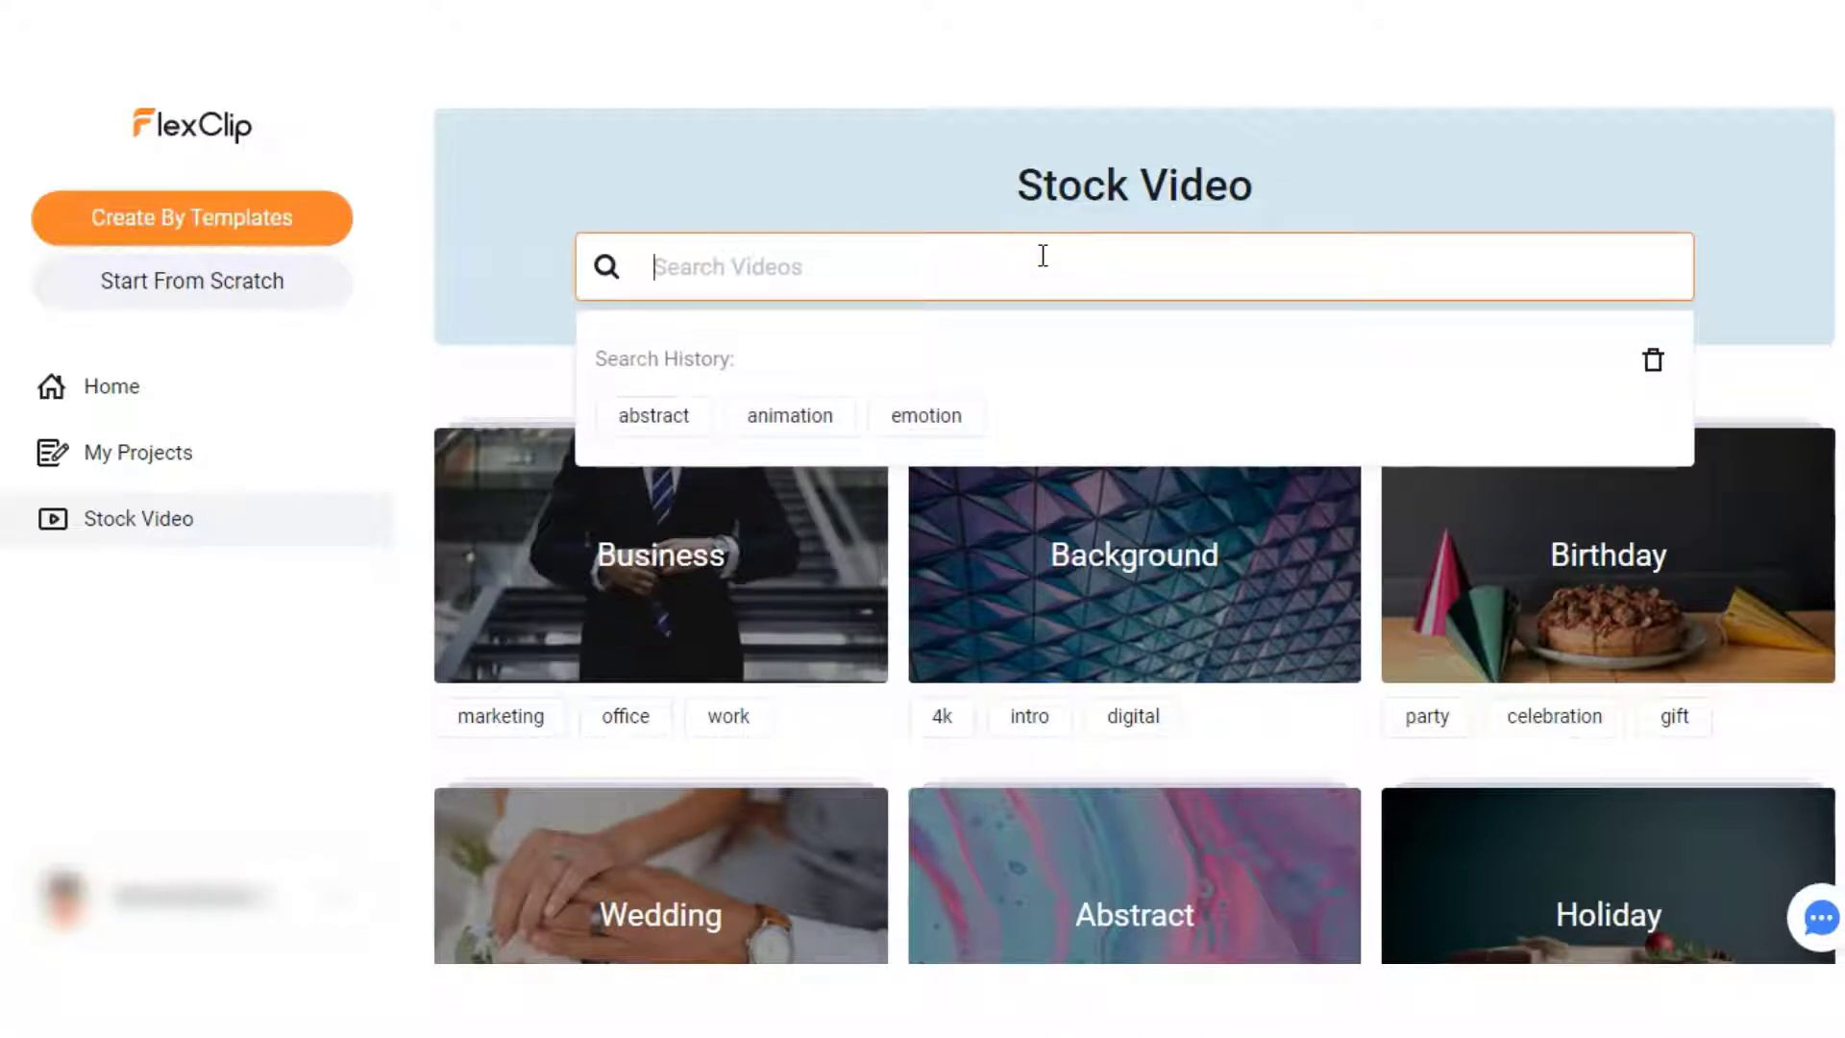
Open Create By Templates and scroll the gallery through to the 'tutorial video' results
left_click(187, 223)
scroll(433, 349, "down", 7)
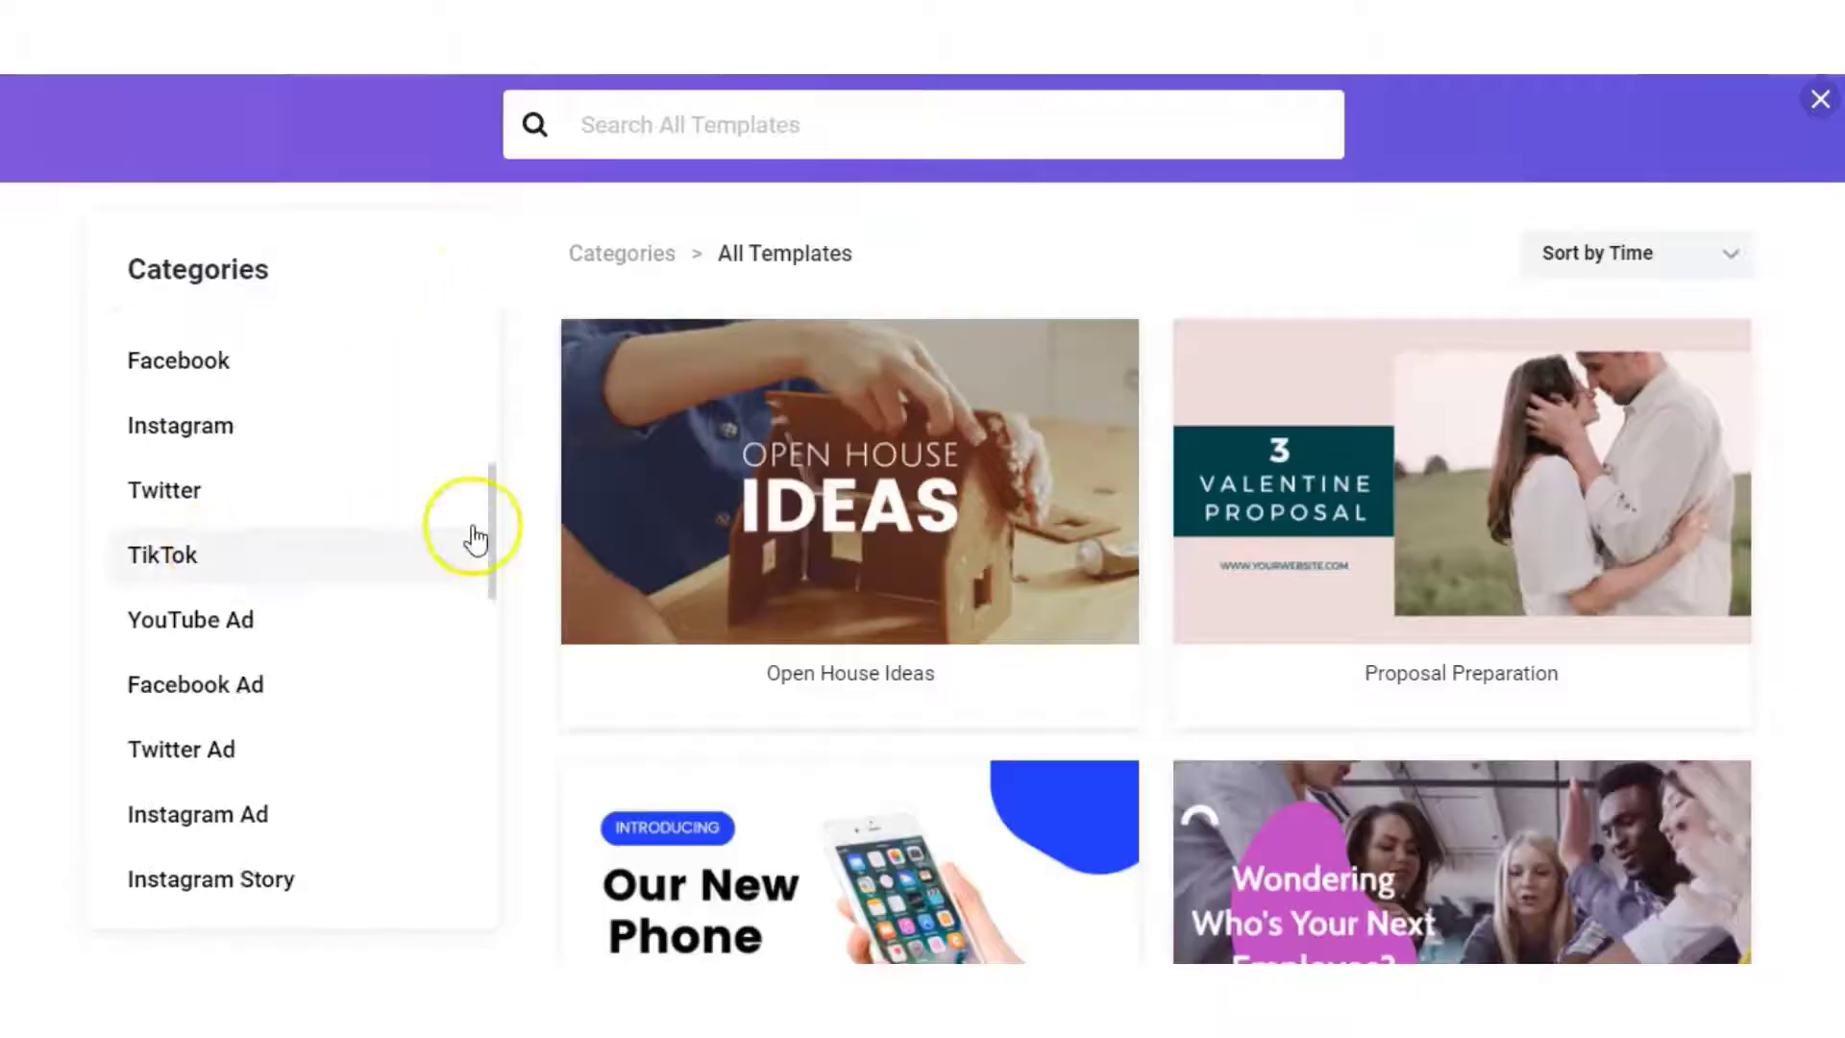
scroll(538, 532, "down", 2)
scroll(538, 531, "down", 8)
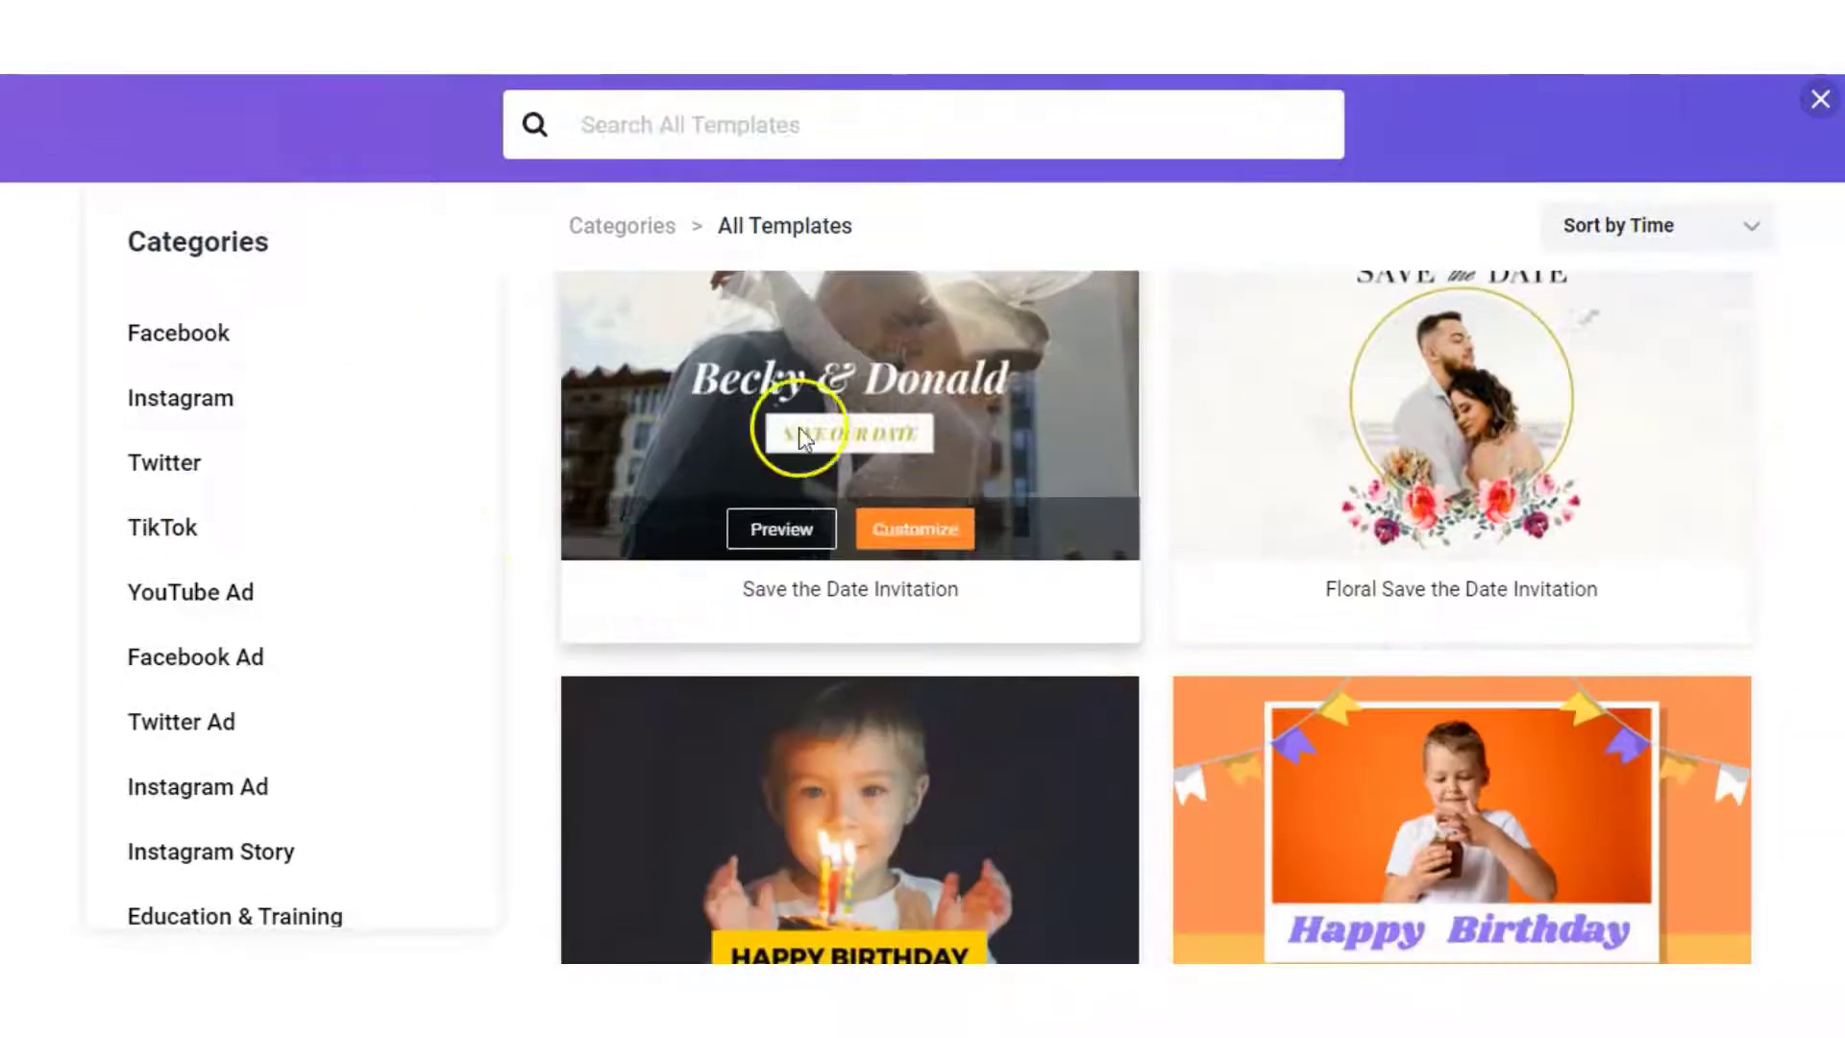
scroll(509, 346, "up", 10)
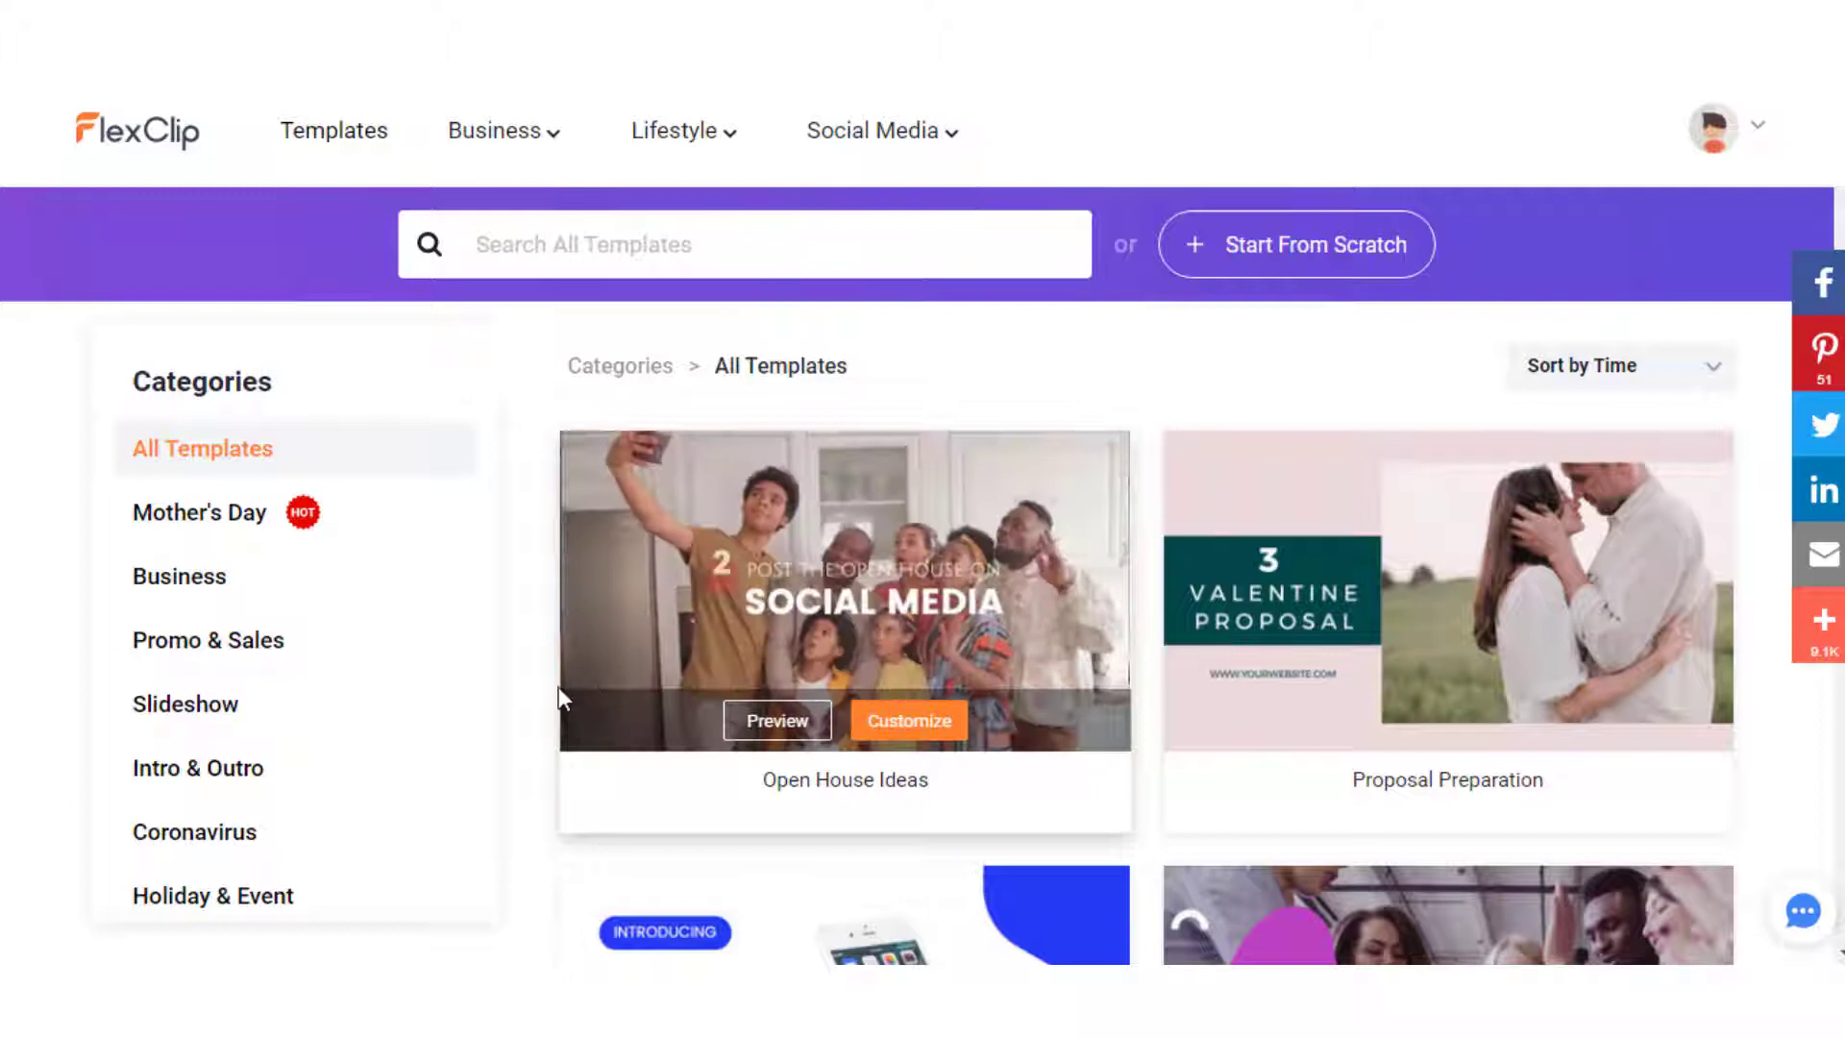
scroll(1362, 754, "down", 4)
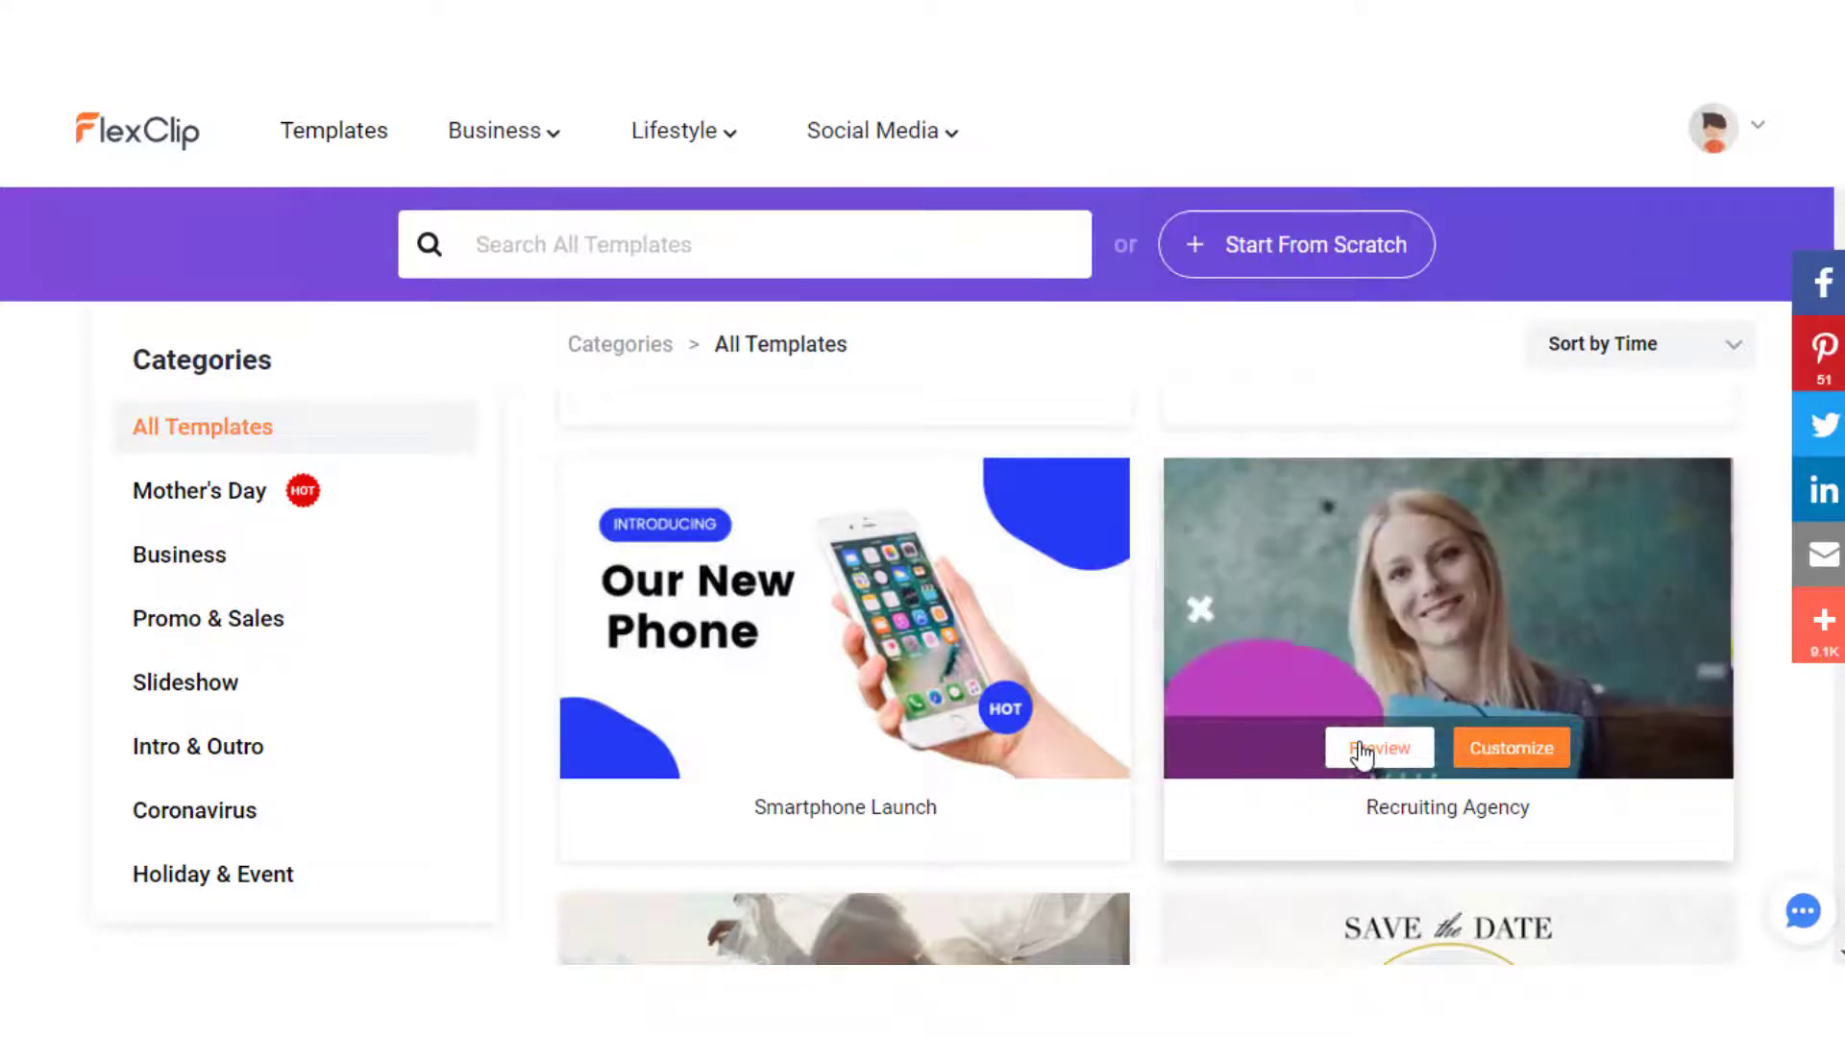
scroll(1359, 753, "down", 8)
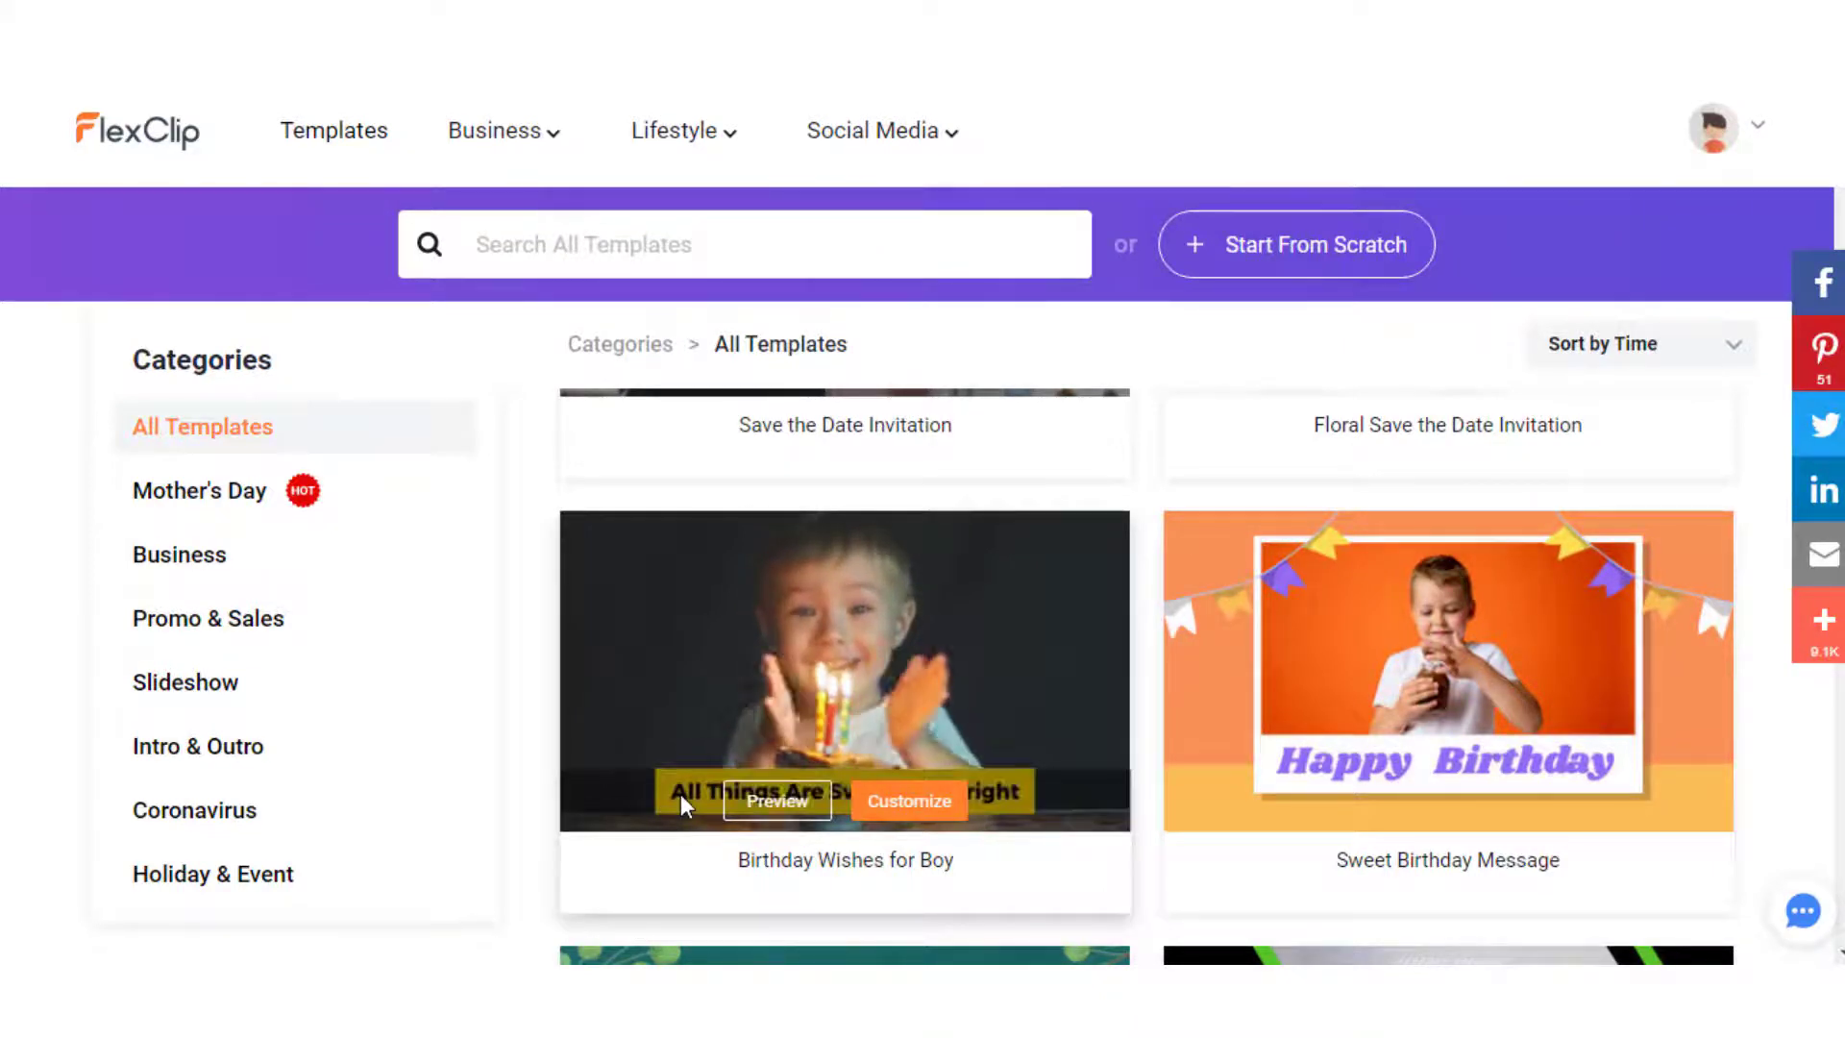
scroll(628, 784, "down", 8)
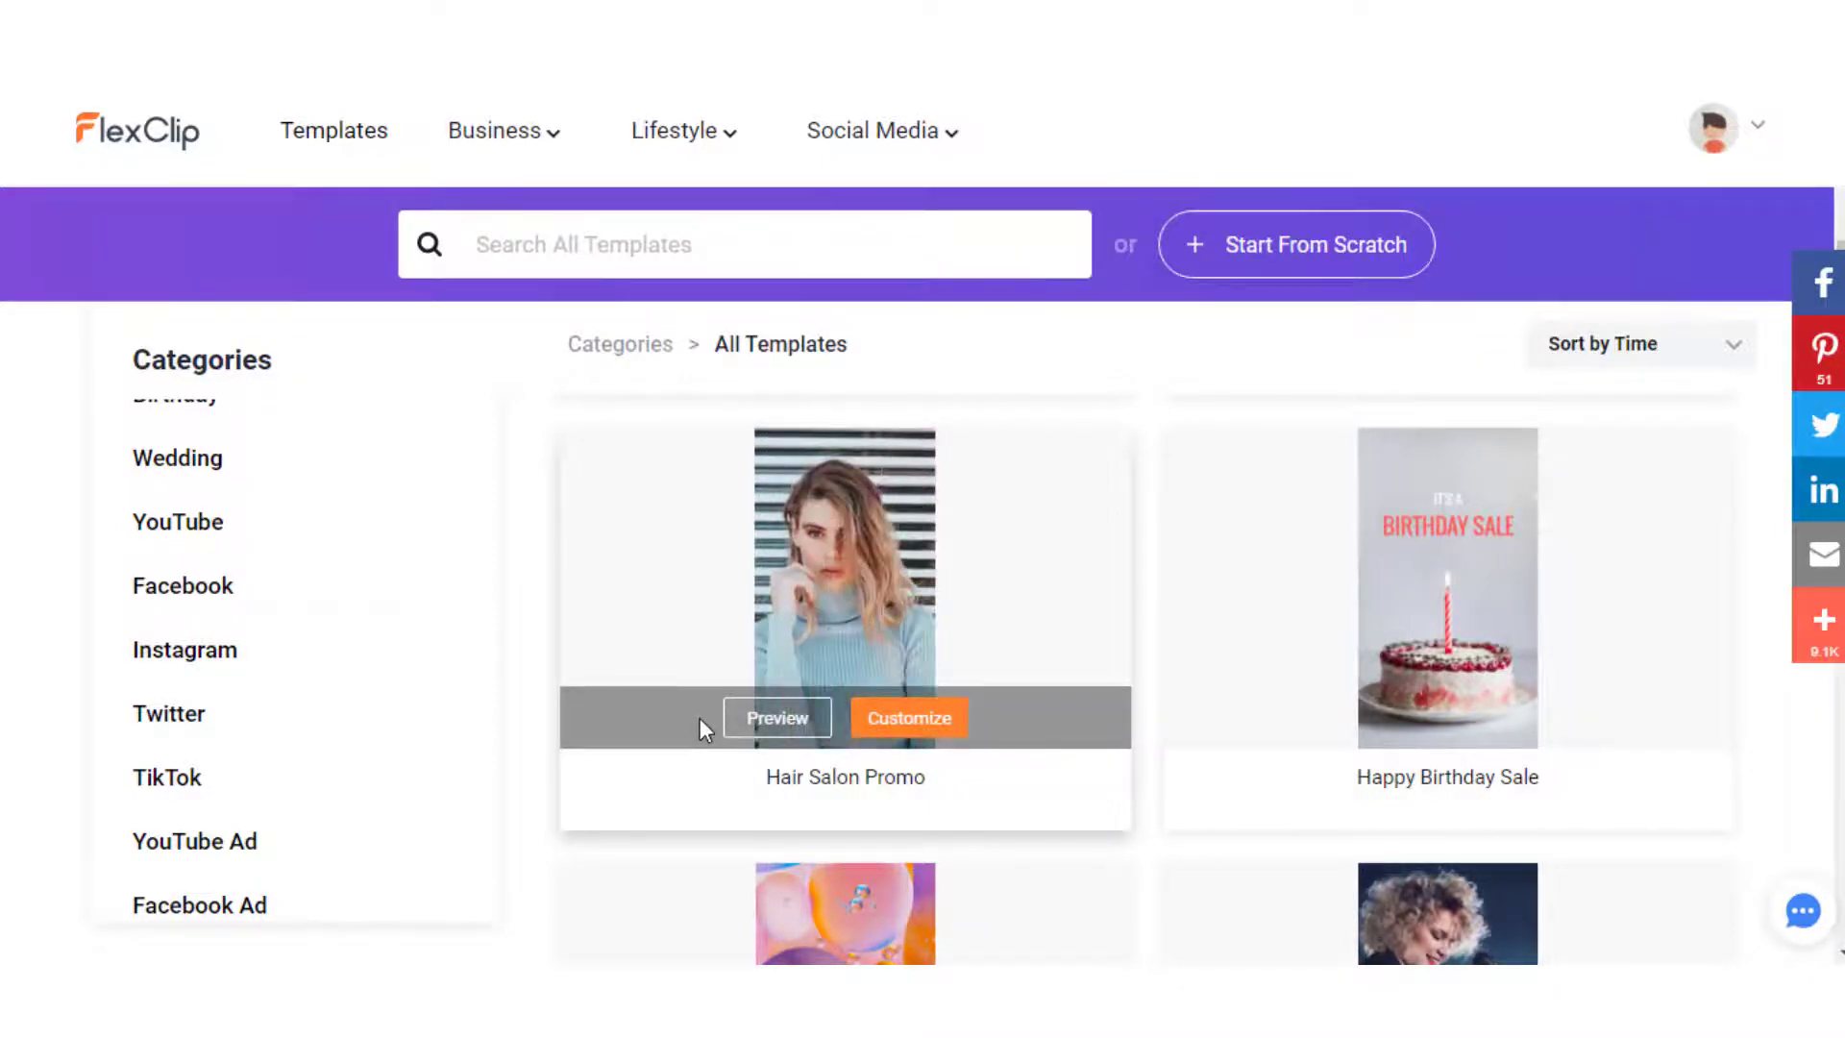
scroll(699, 718, "down", 5)
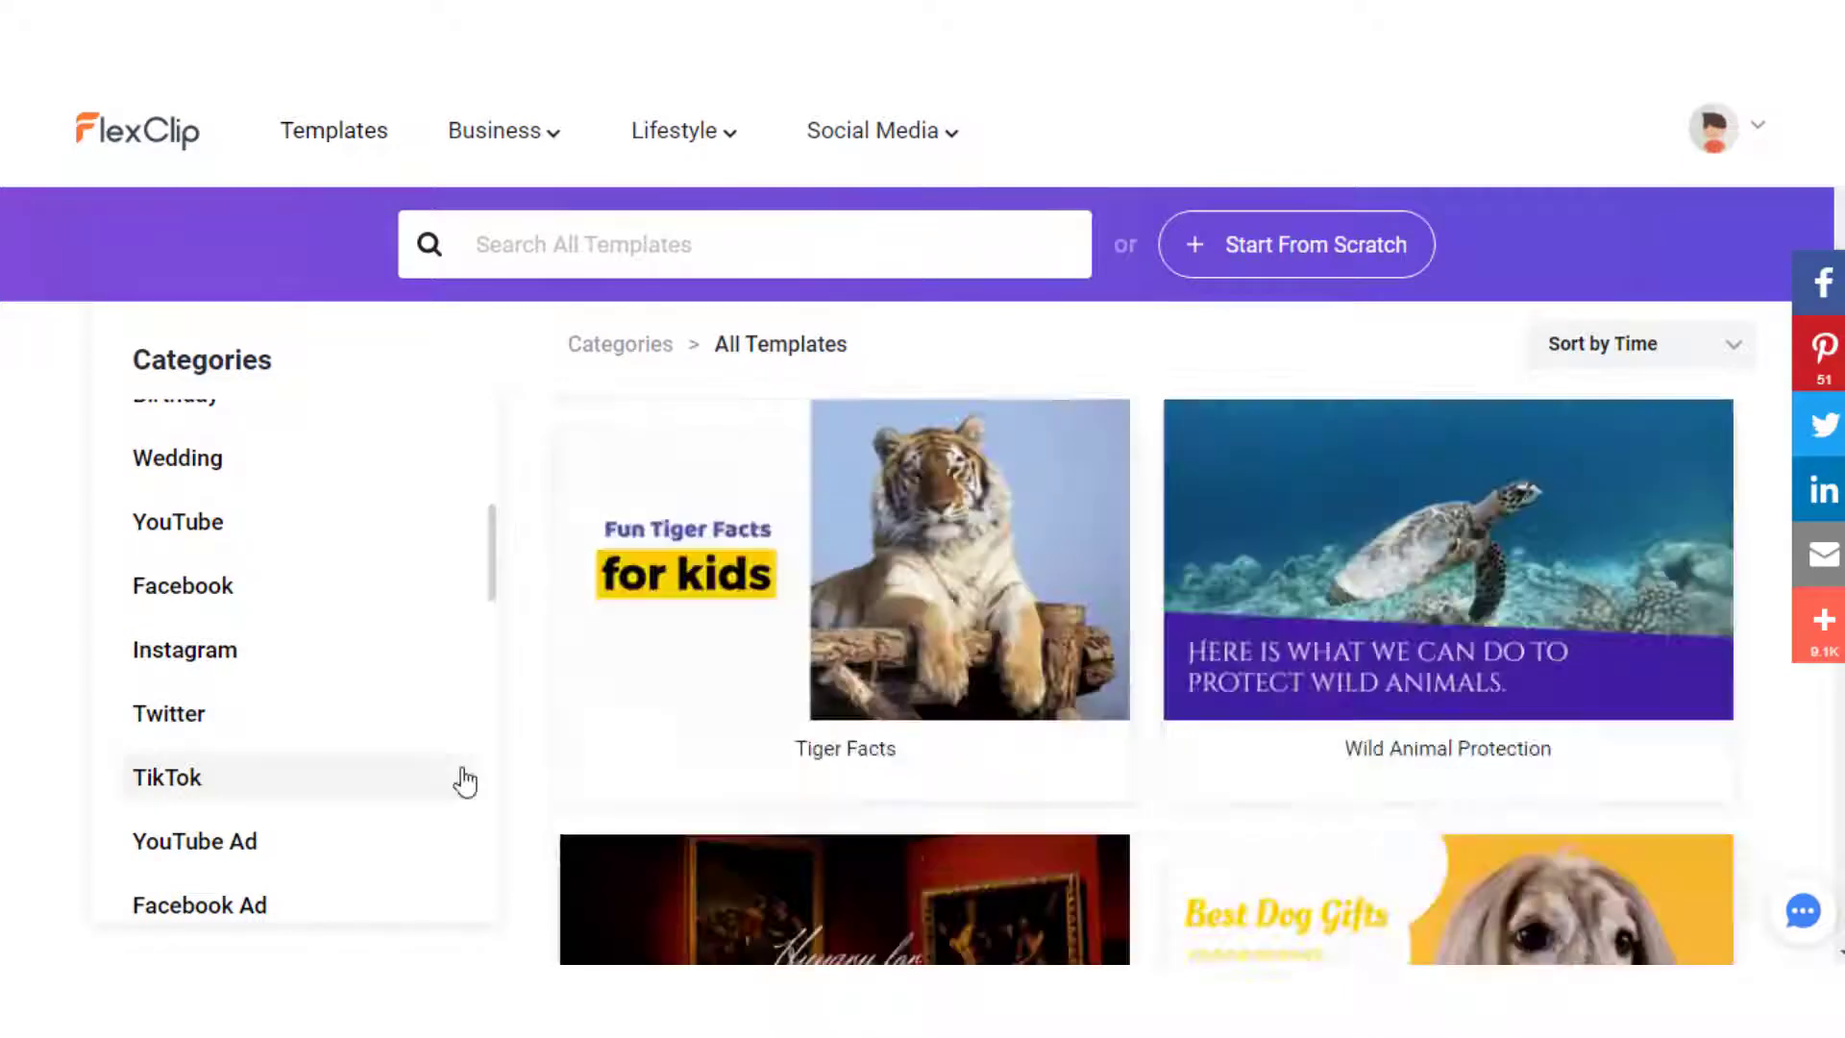
mouse_move(680, 721)
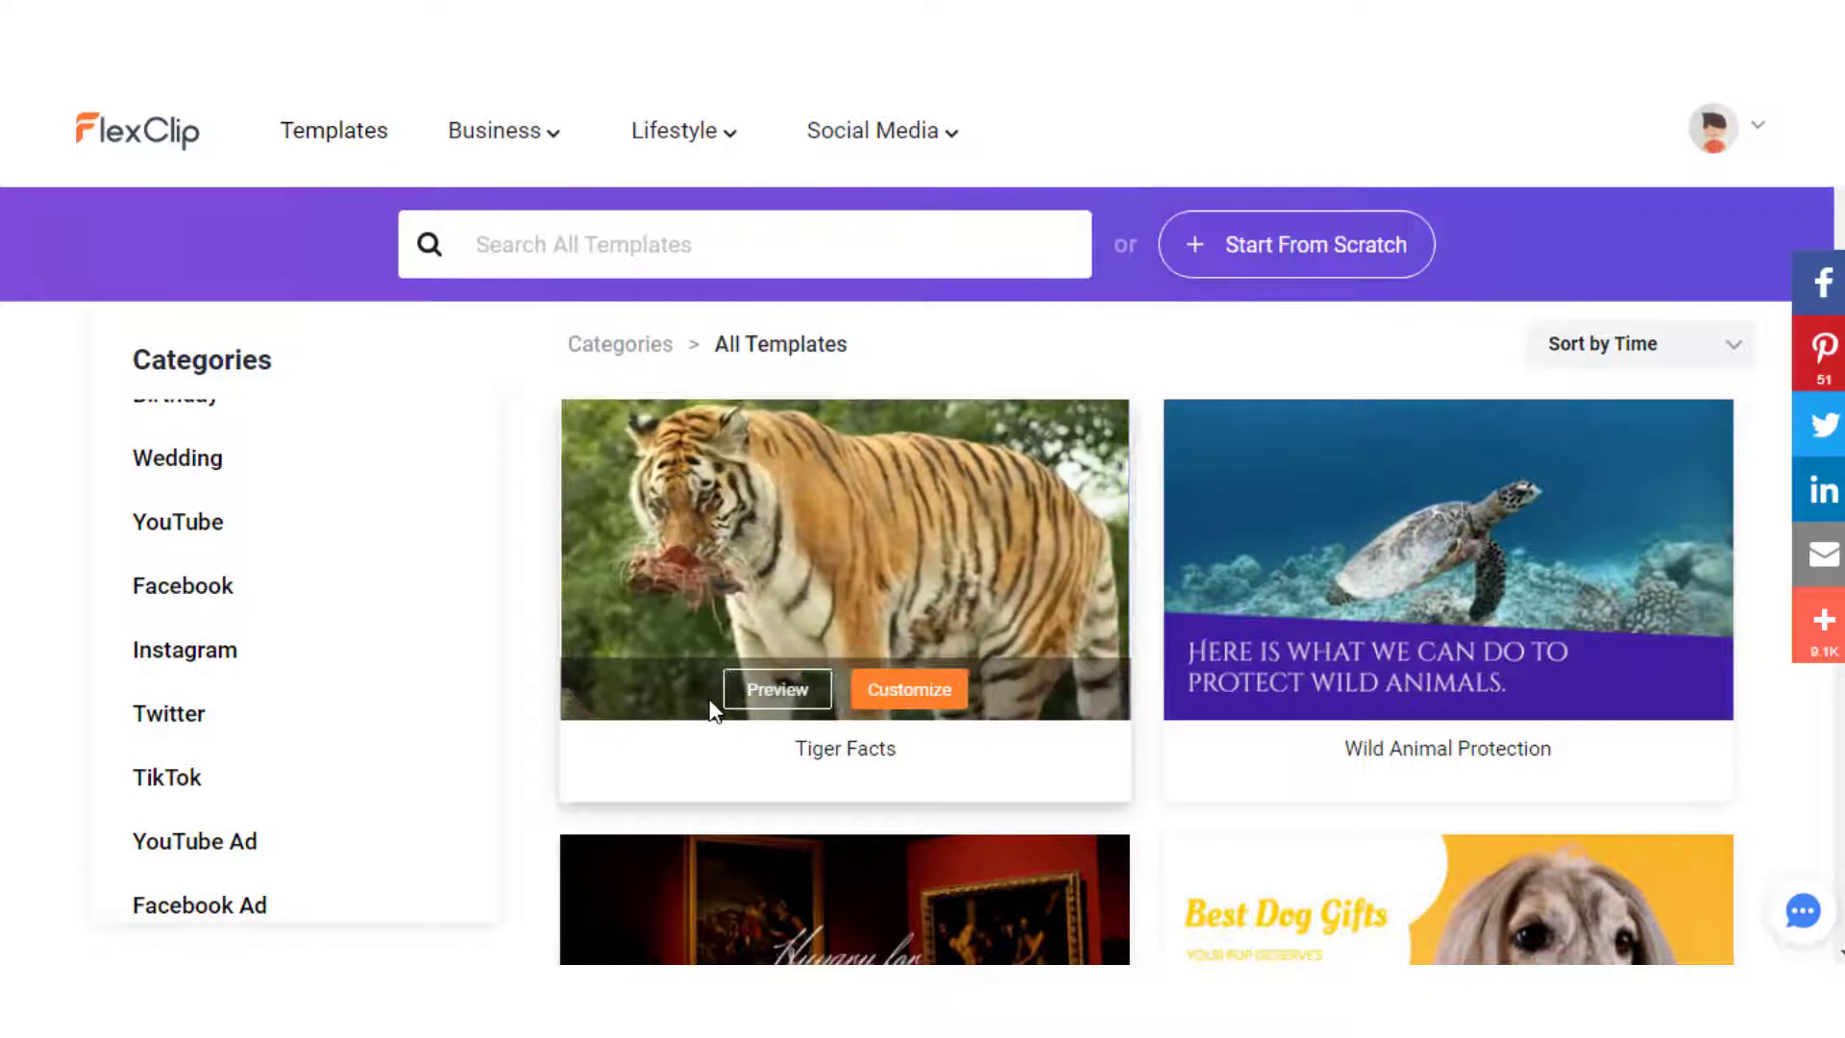
scroll(711, 706, "down", 8)
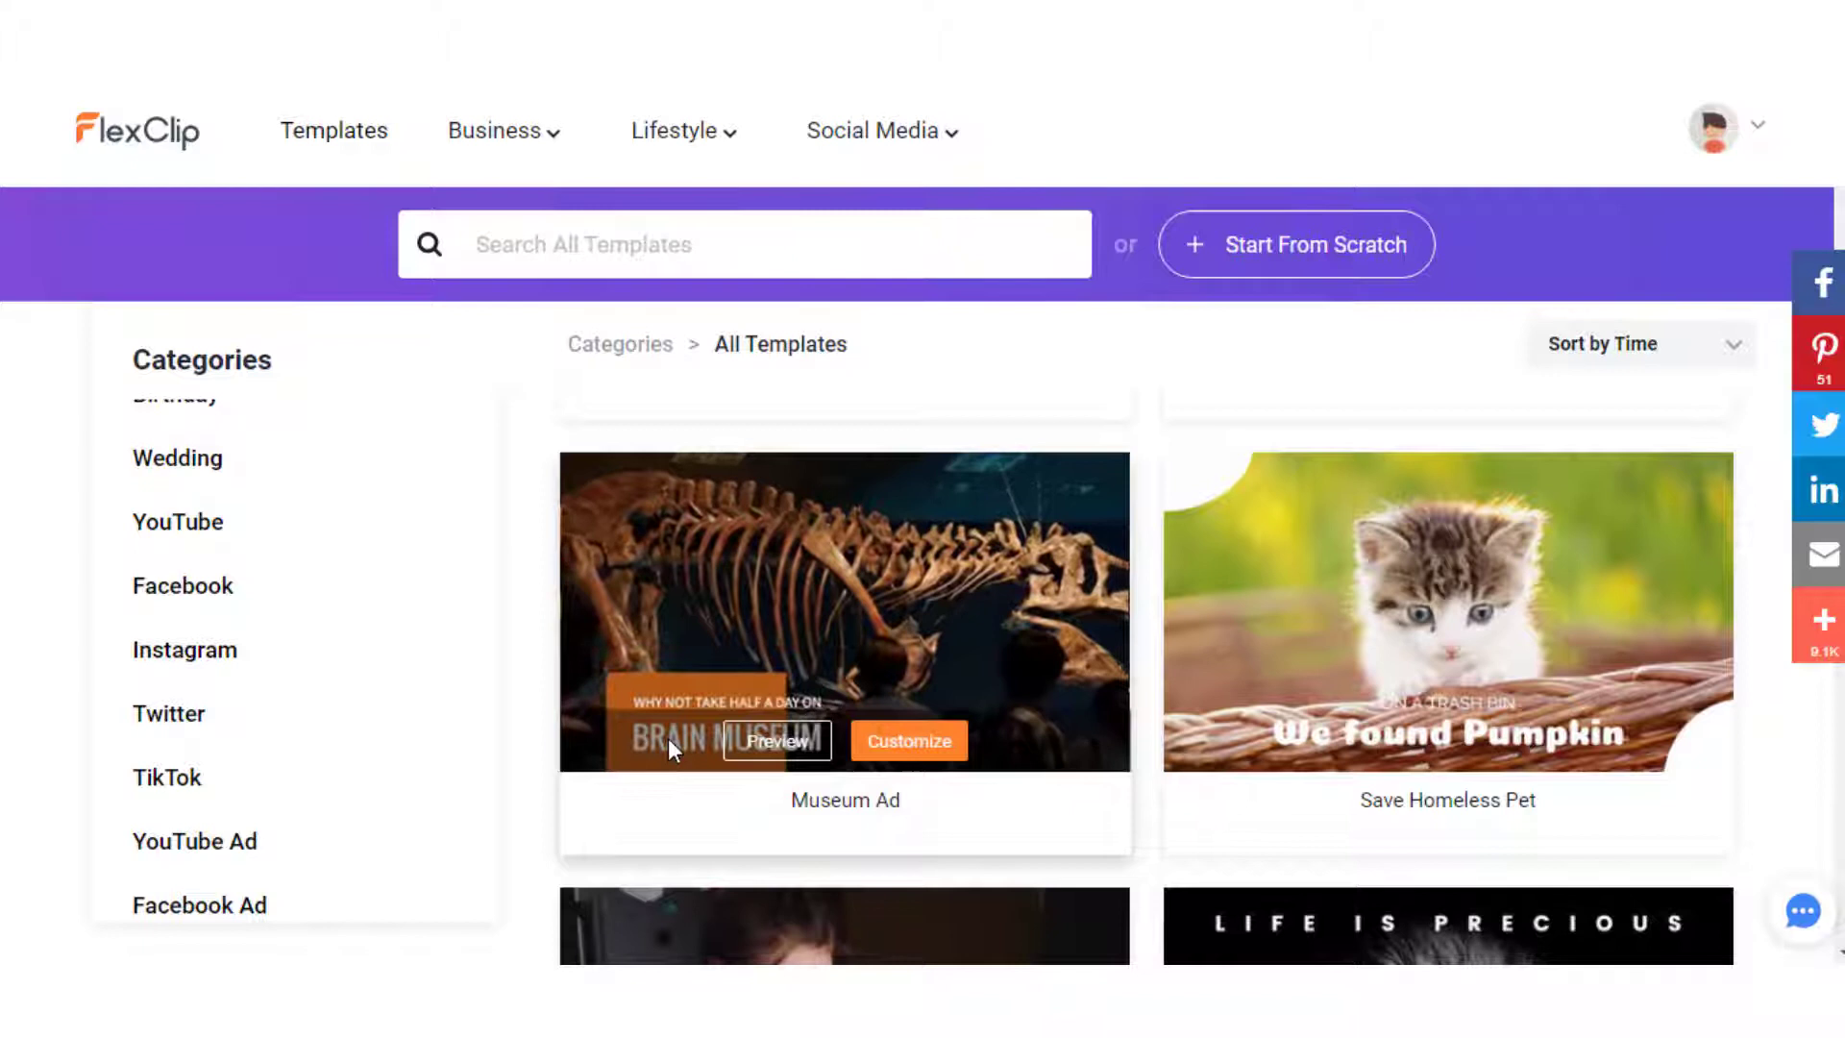
scroll(667, 738, "down", 5)
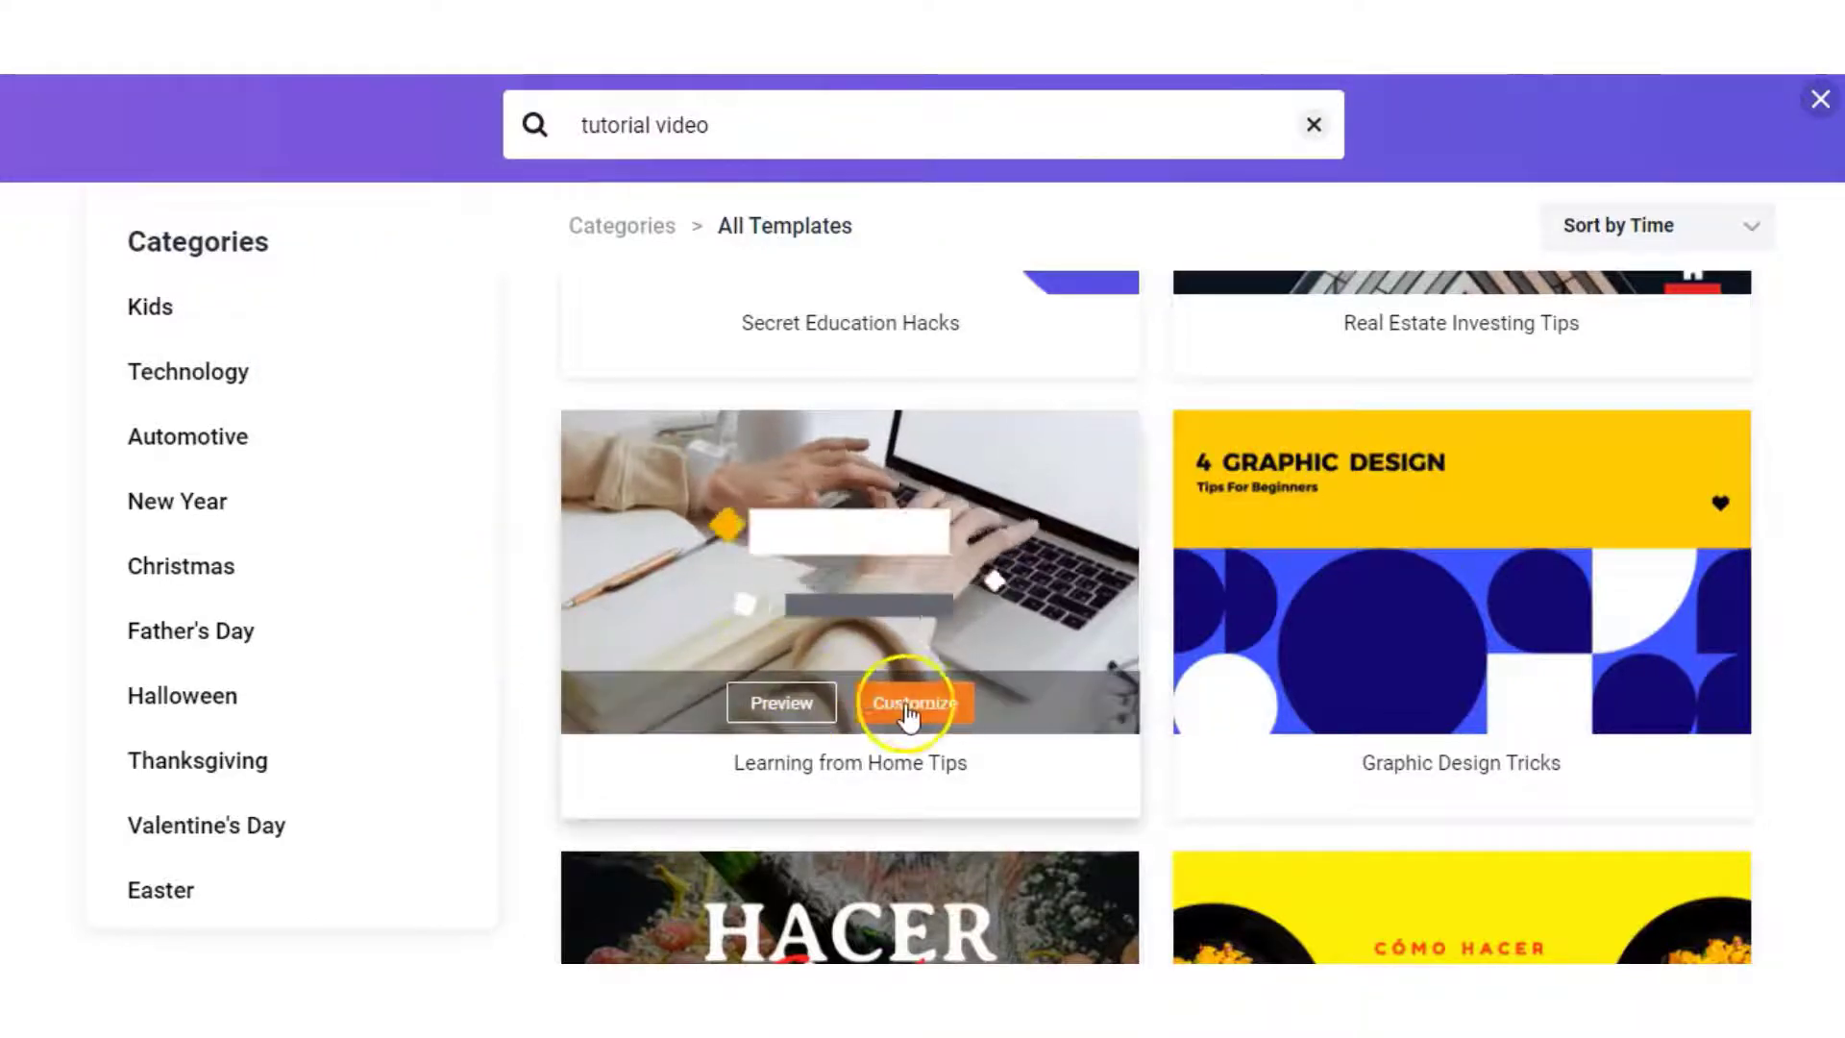
Customize the Learning from Home Tips template and browse the editor's Templates panel
left_click(913, 706)
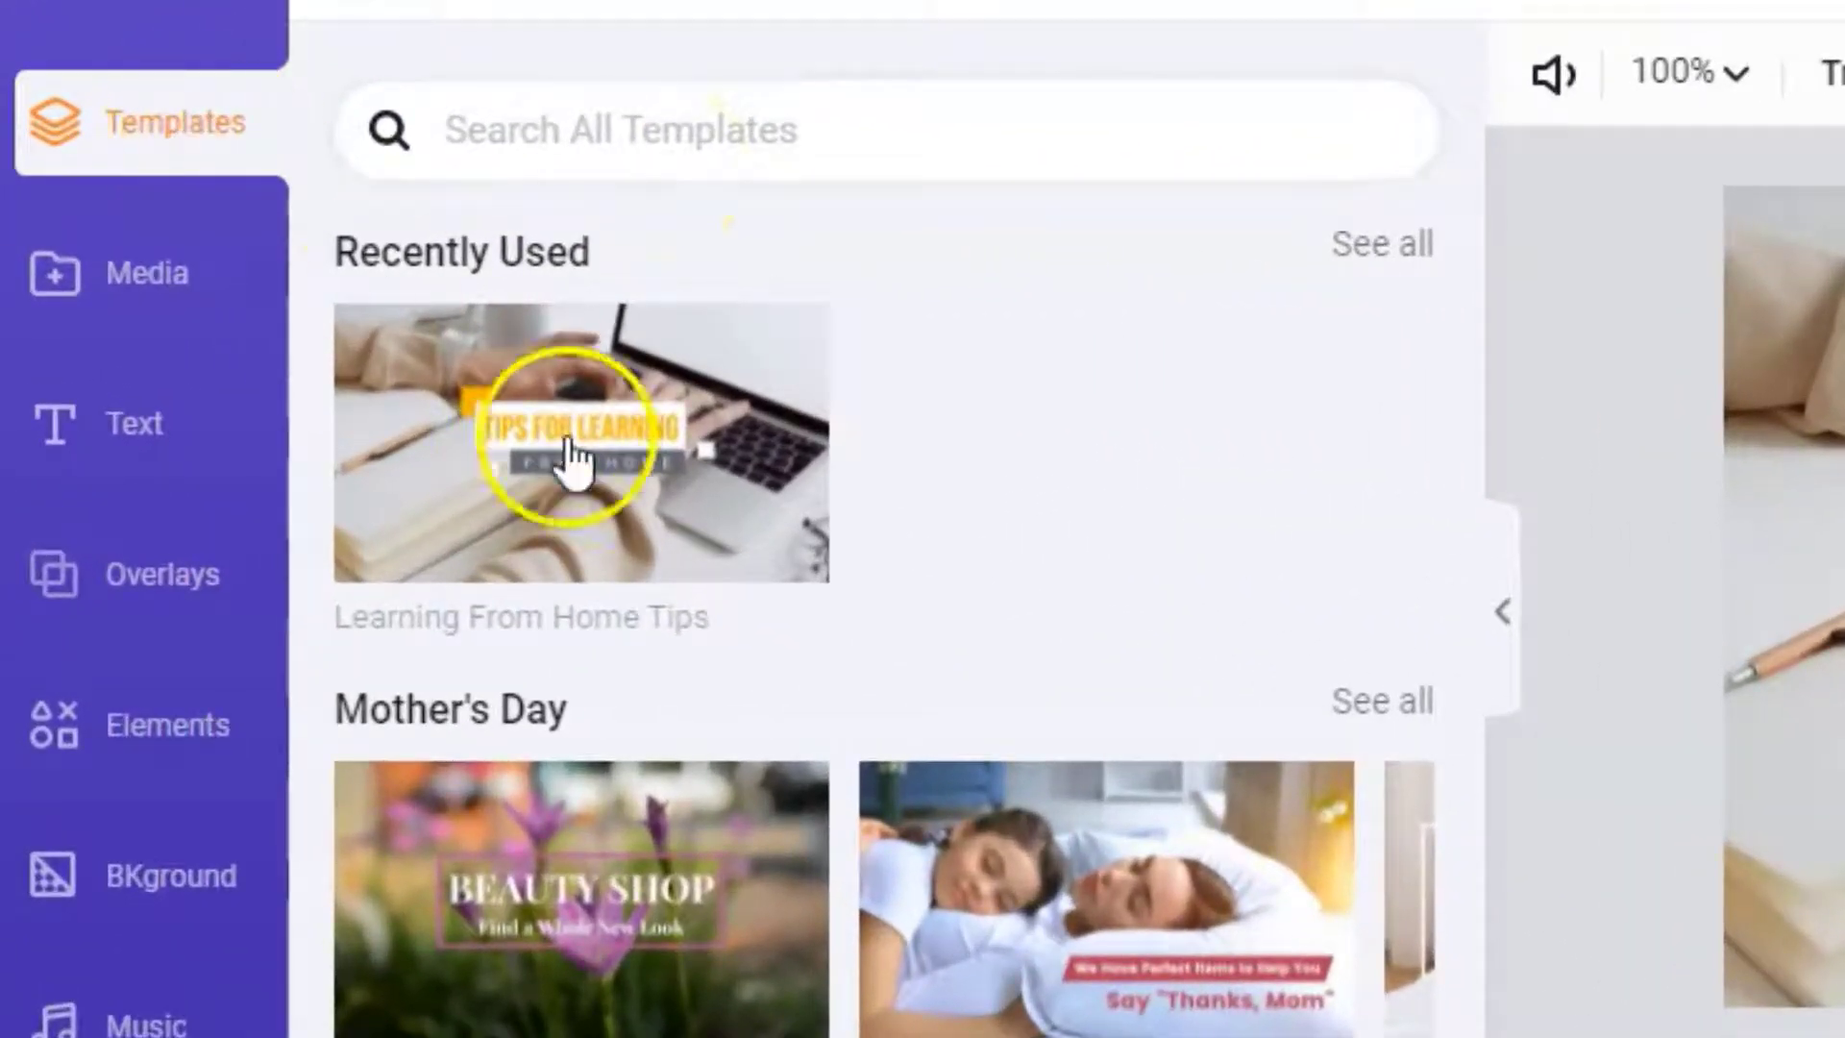
scroll(906, 528, "down", 5)
scroll(906, 528, "down", 1)
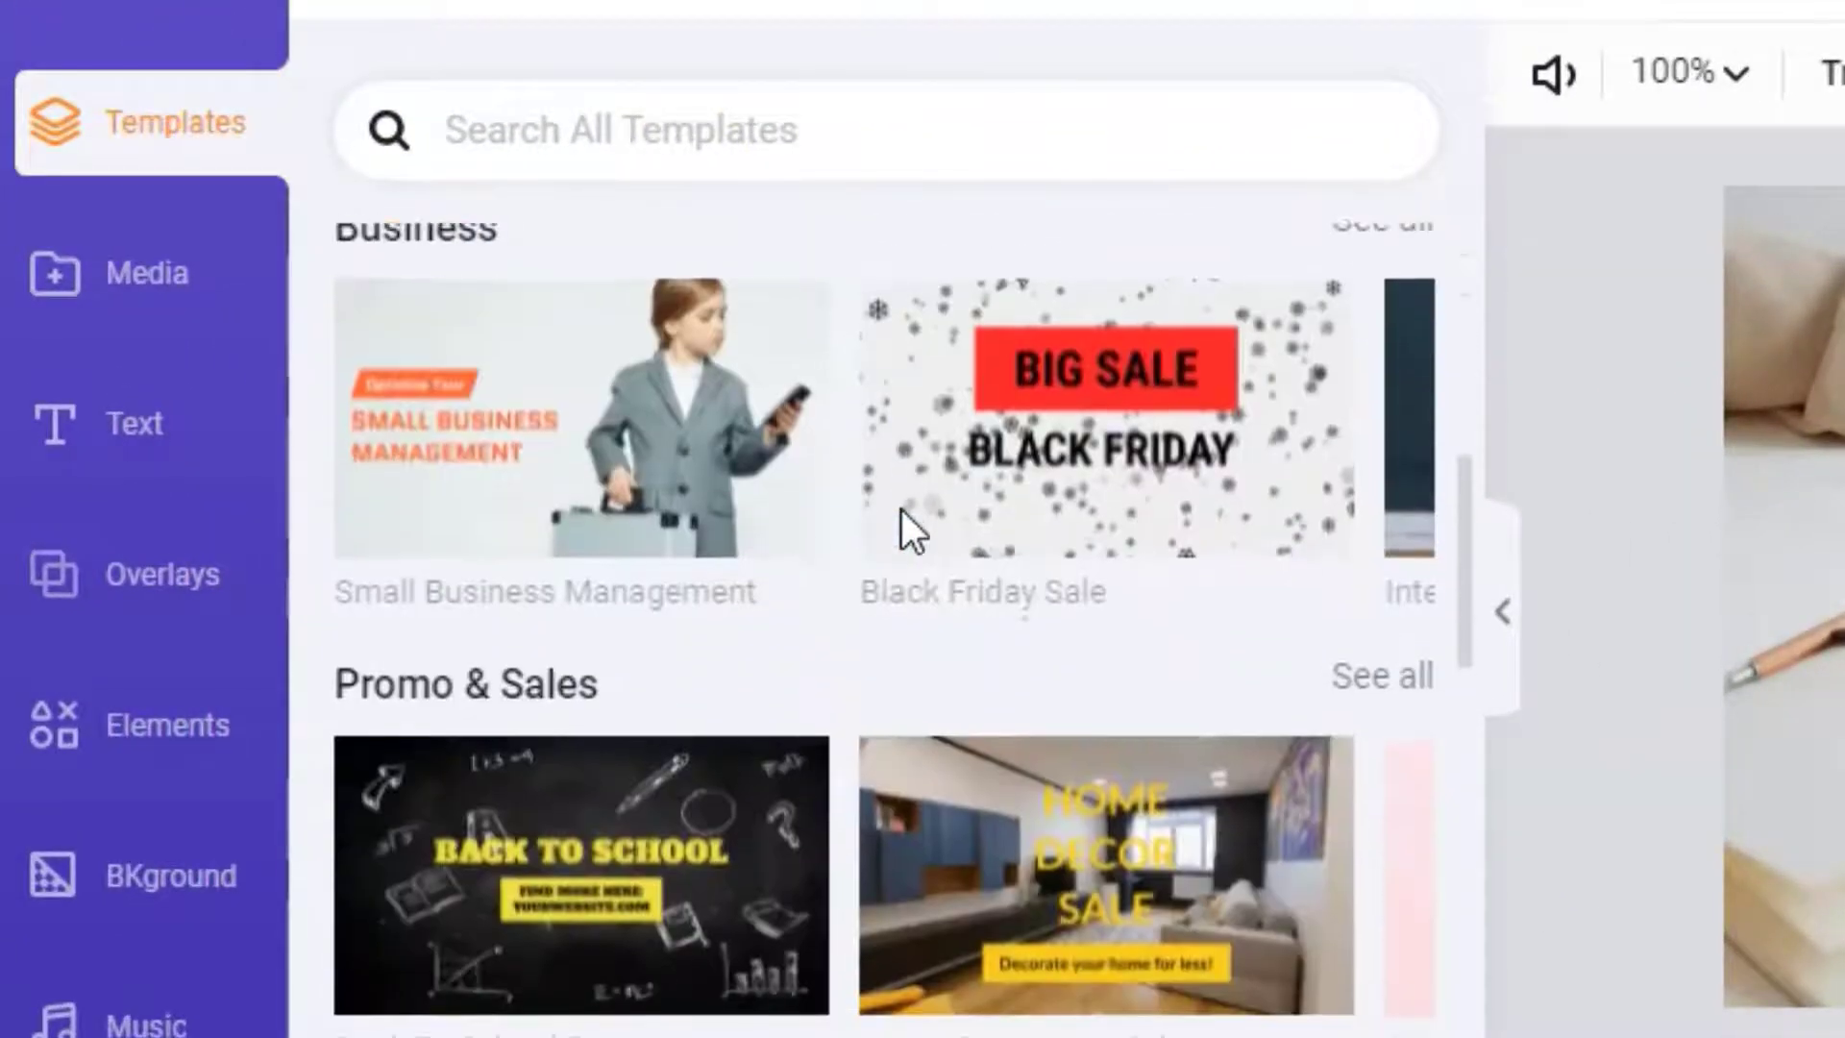
mouse_move(873, 494)
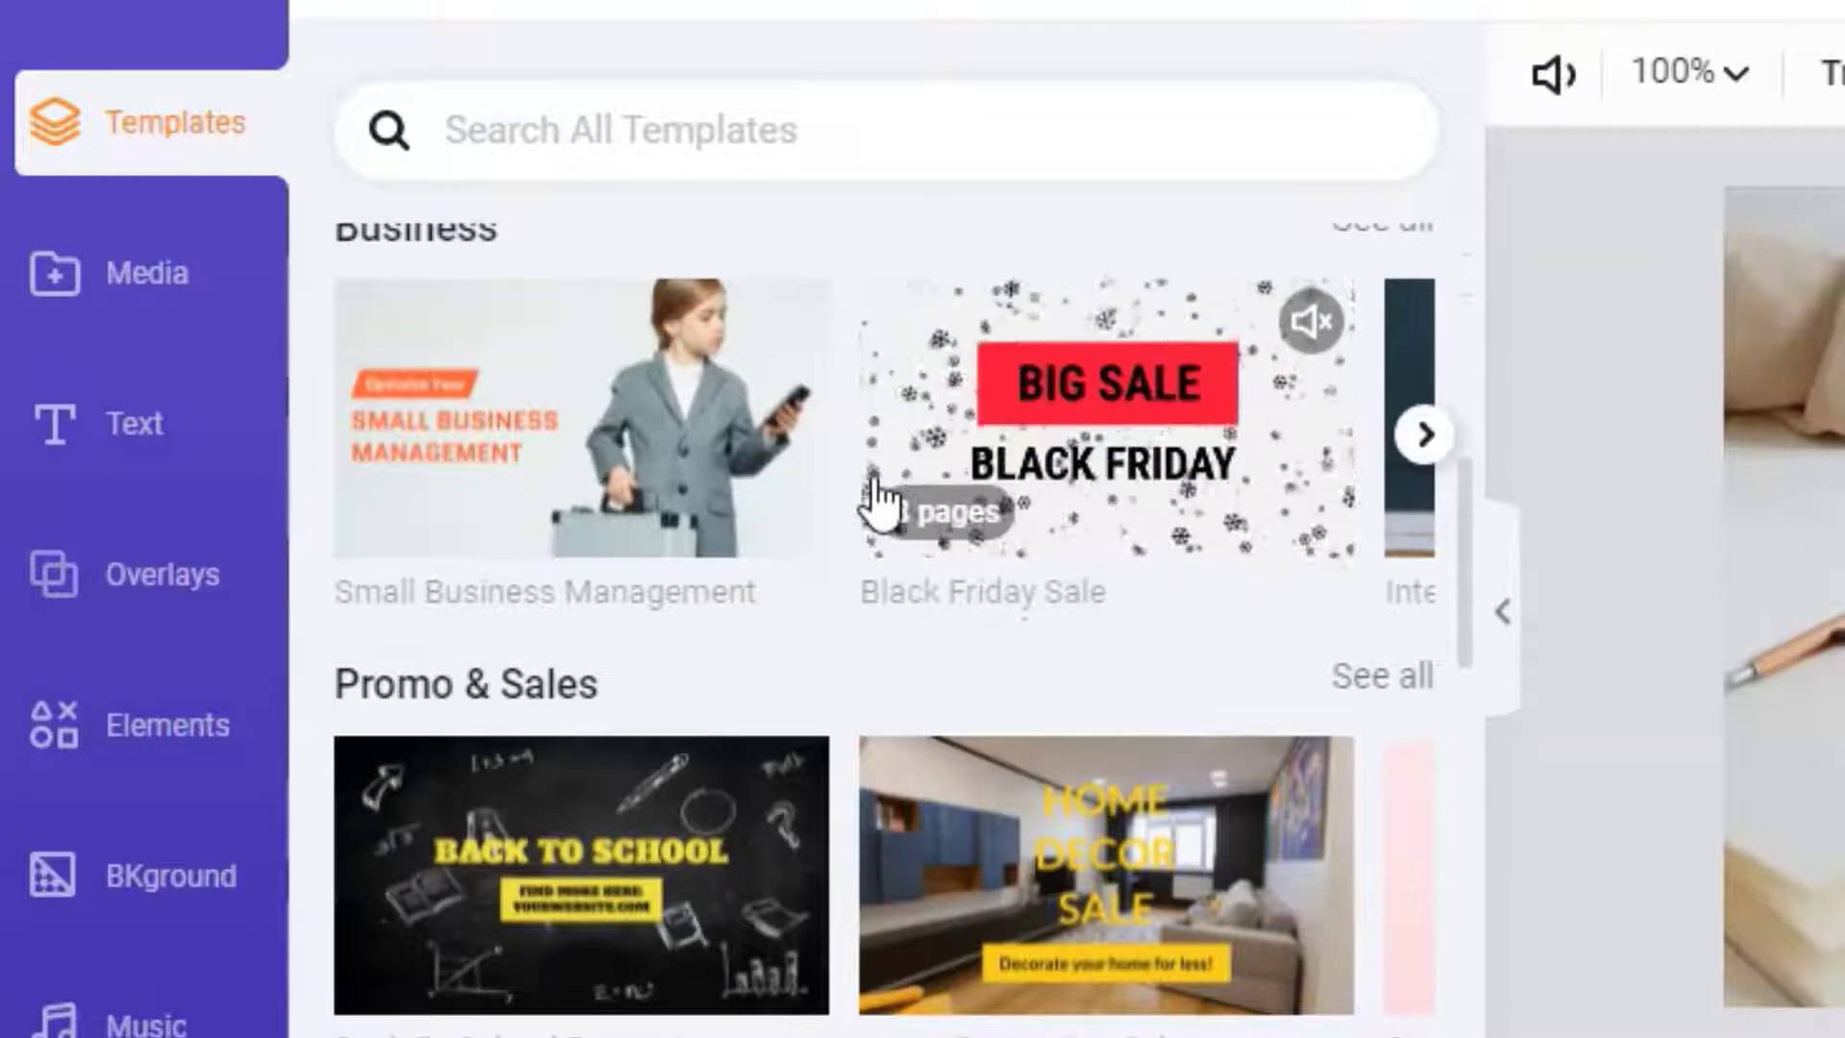
left_click(906, 474)
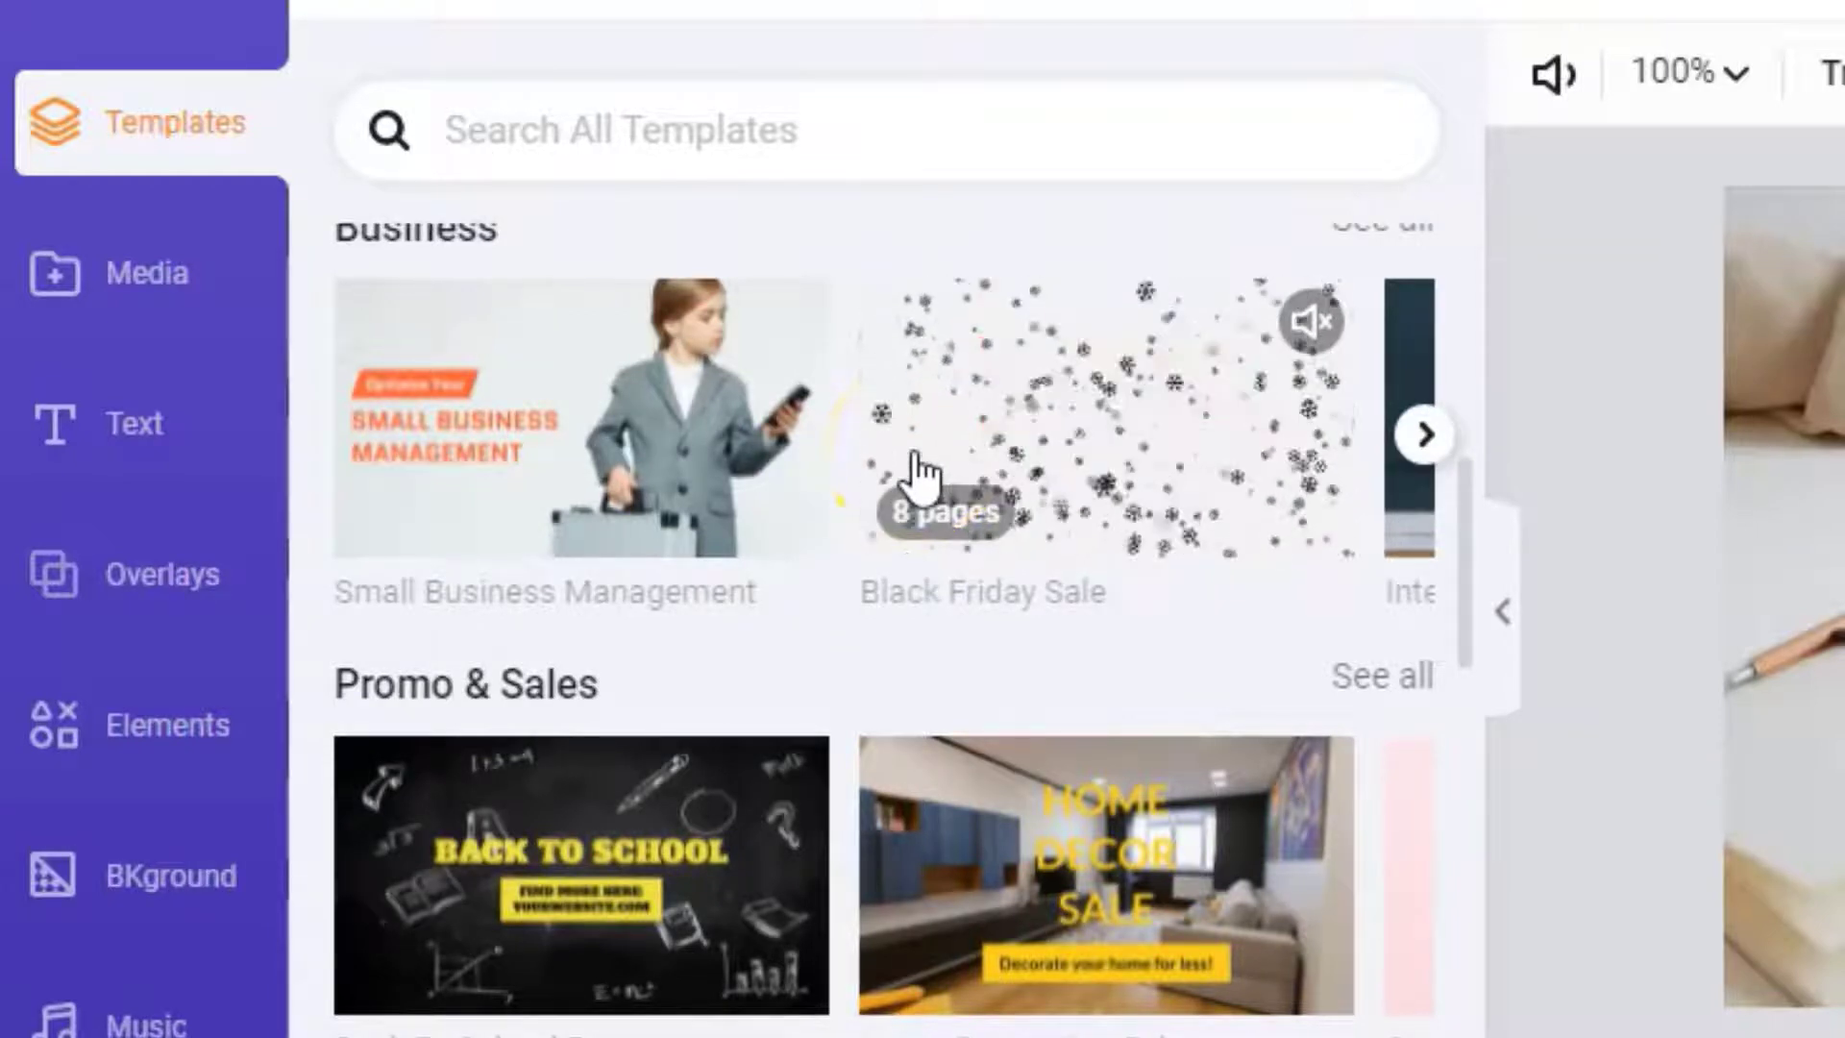
Open the Media options and look through the Stock Media video library
left_click(341, 129)
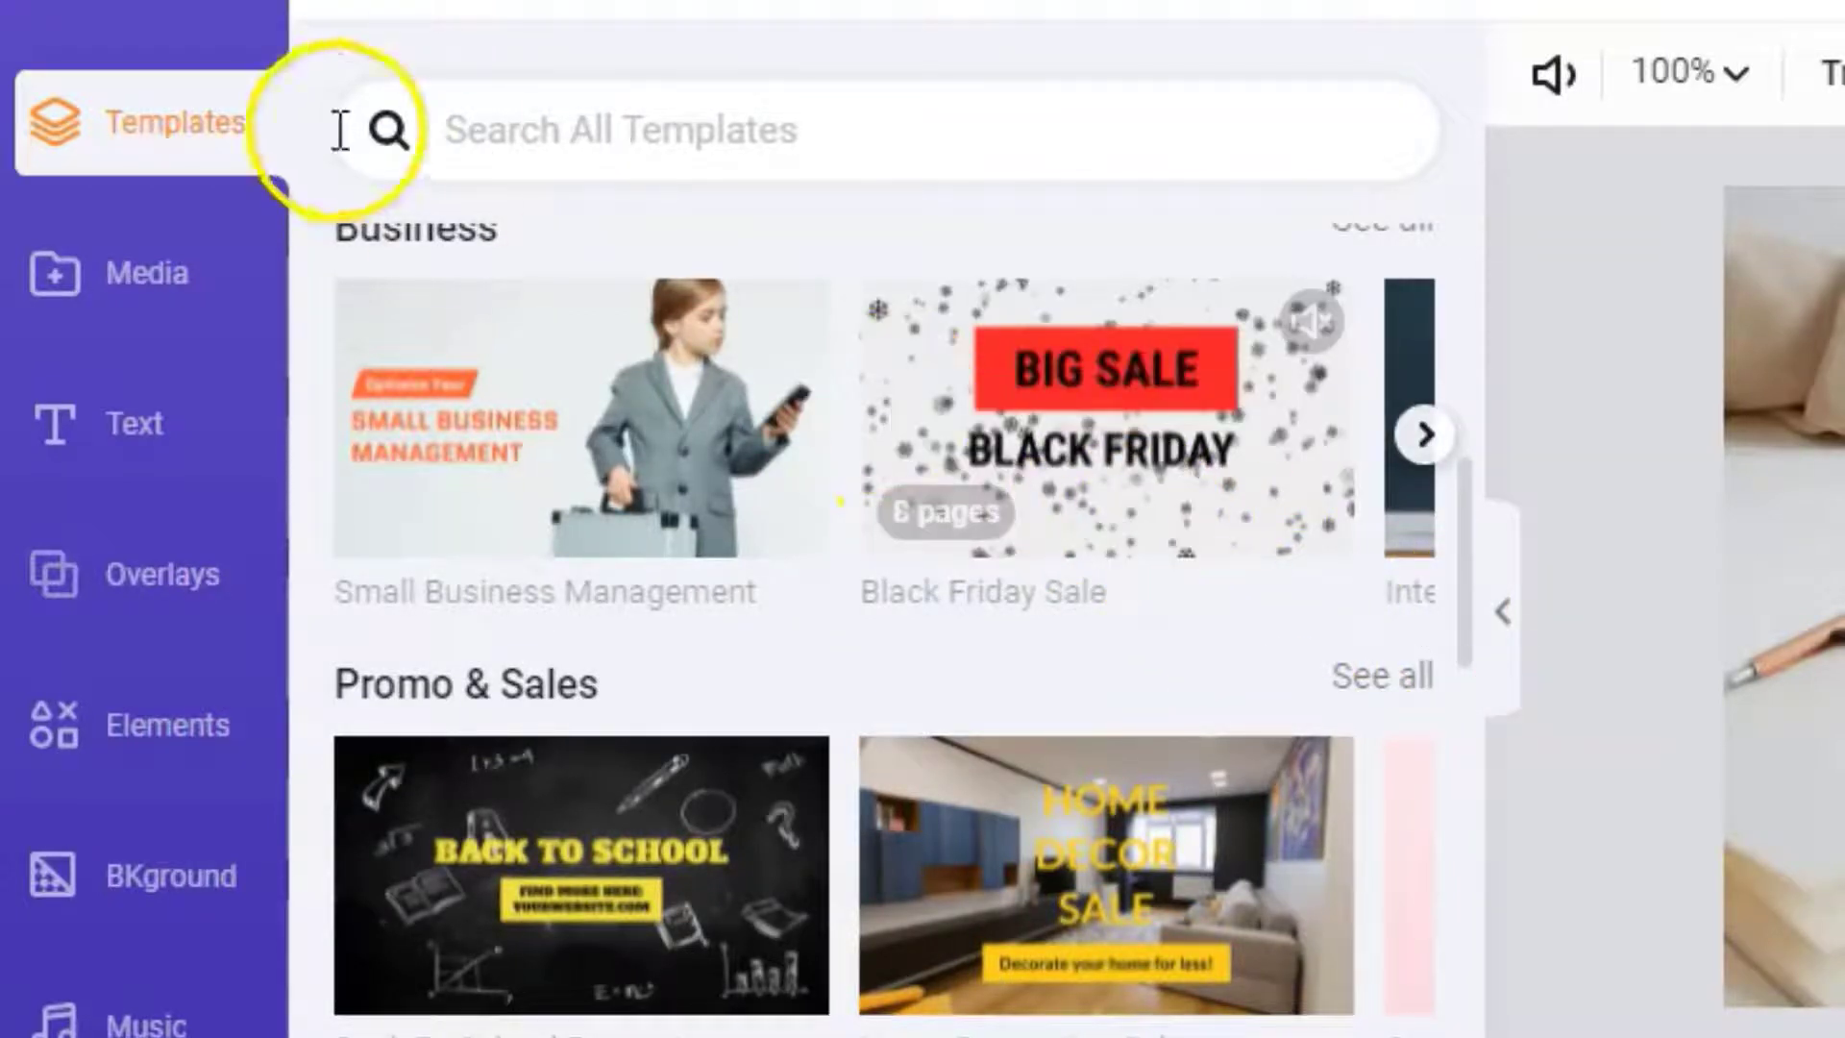
left_click(175, 277)
left_click(830, 211)
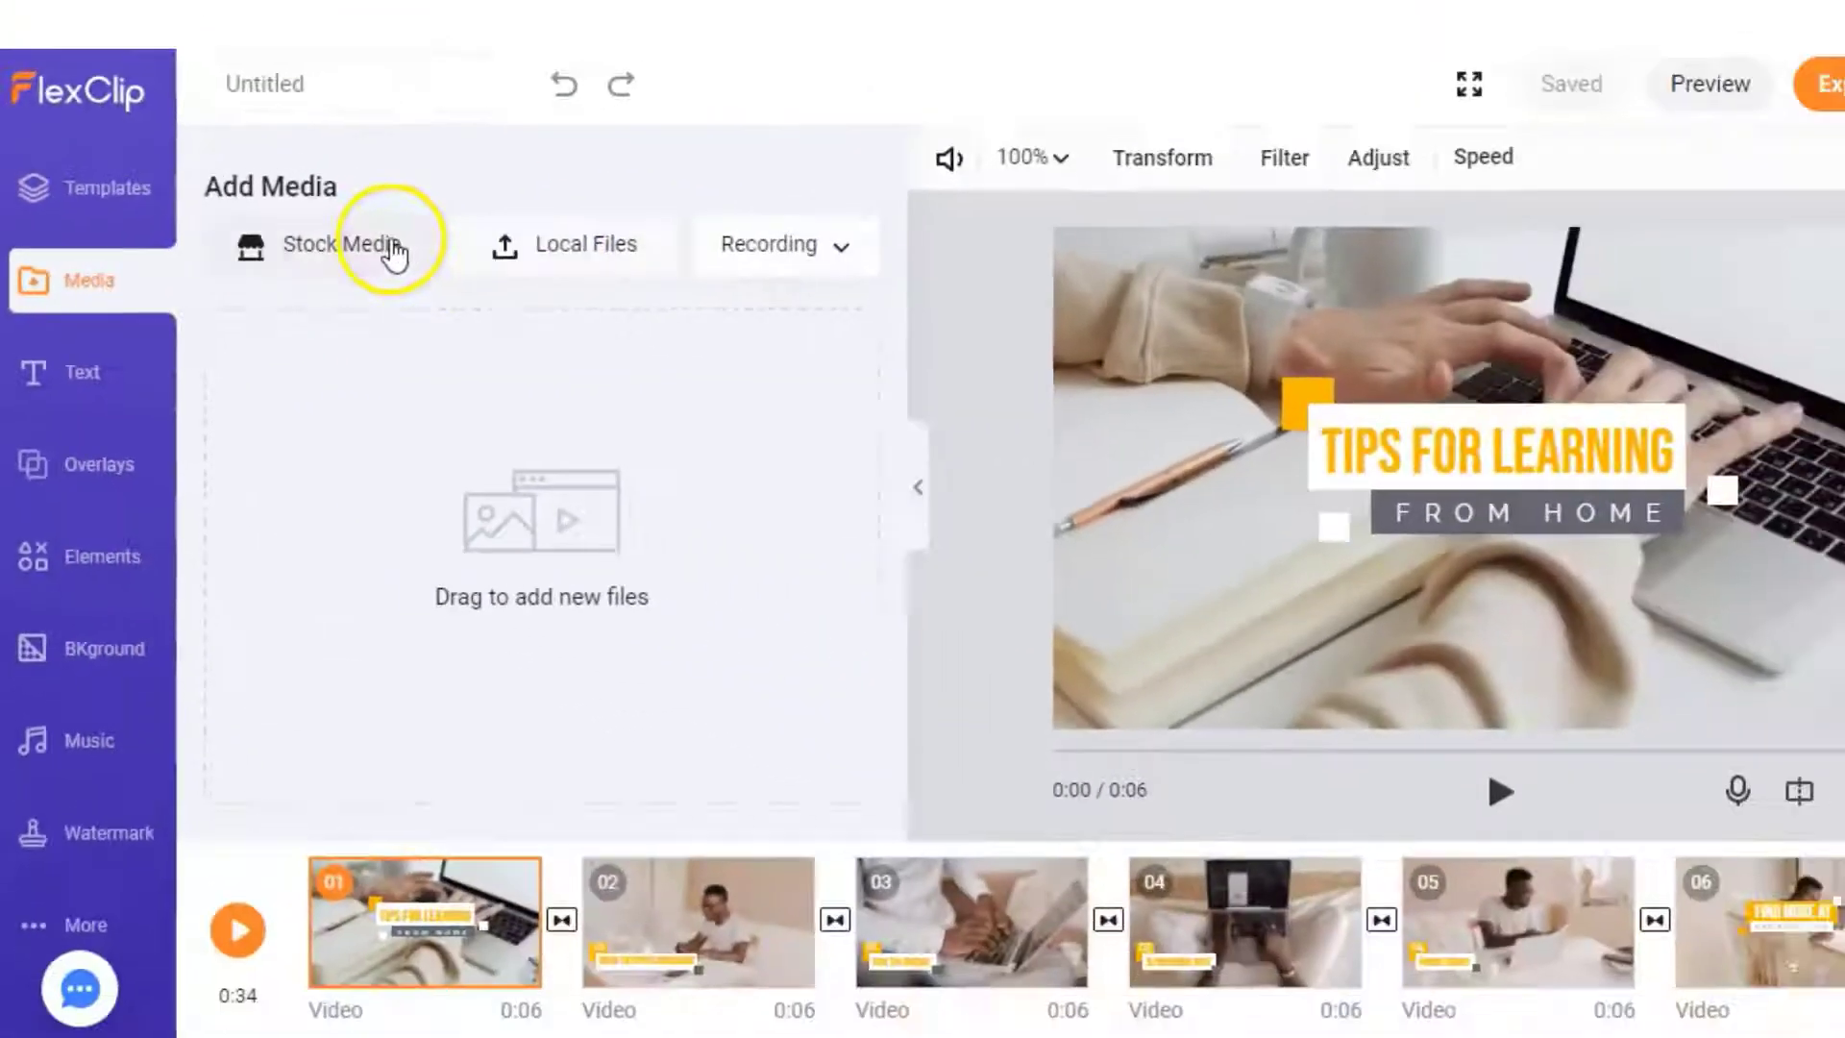
left_click(538, 219)
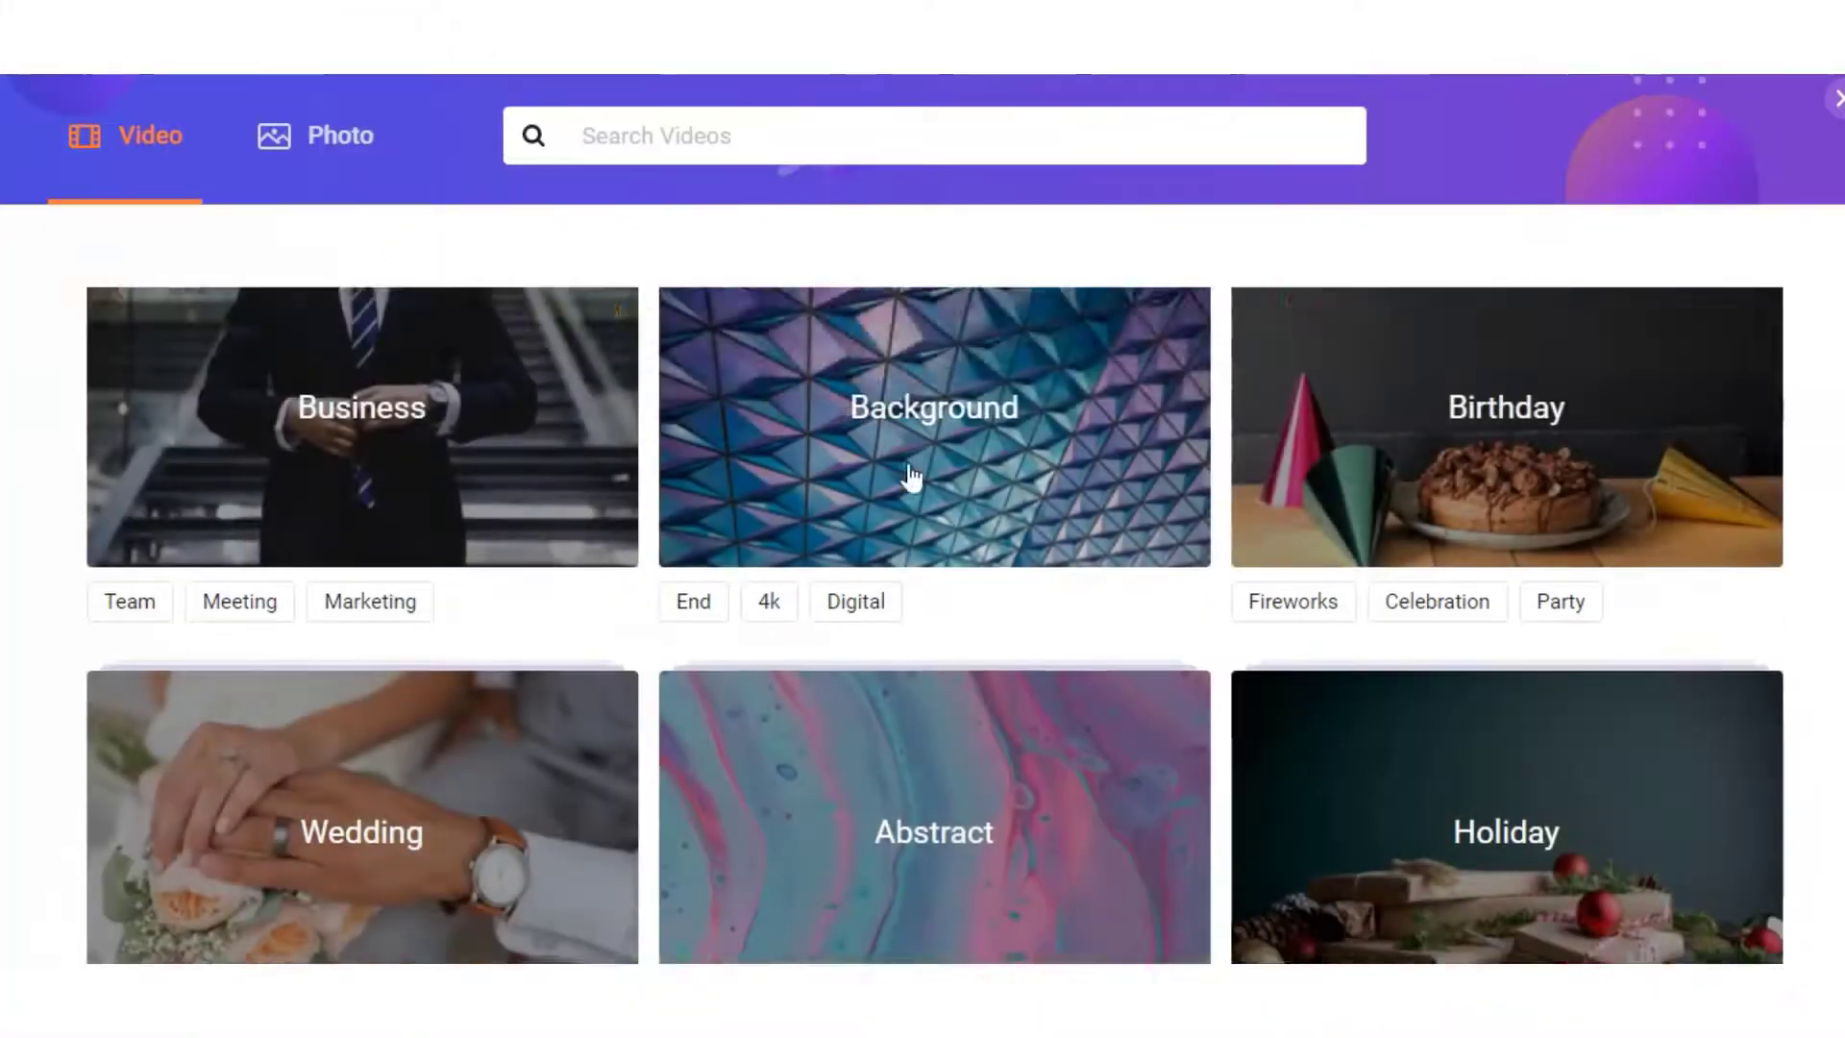
scroll(910, 482, "down", 4)
scroll(908, 471, "up", 4)
left_click(884, 452)
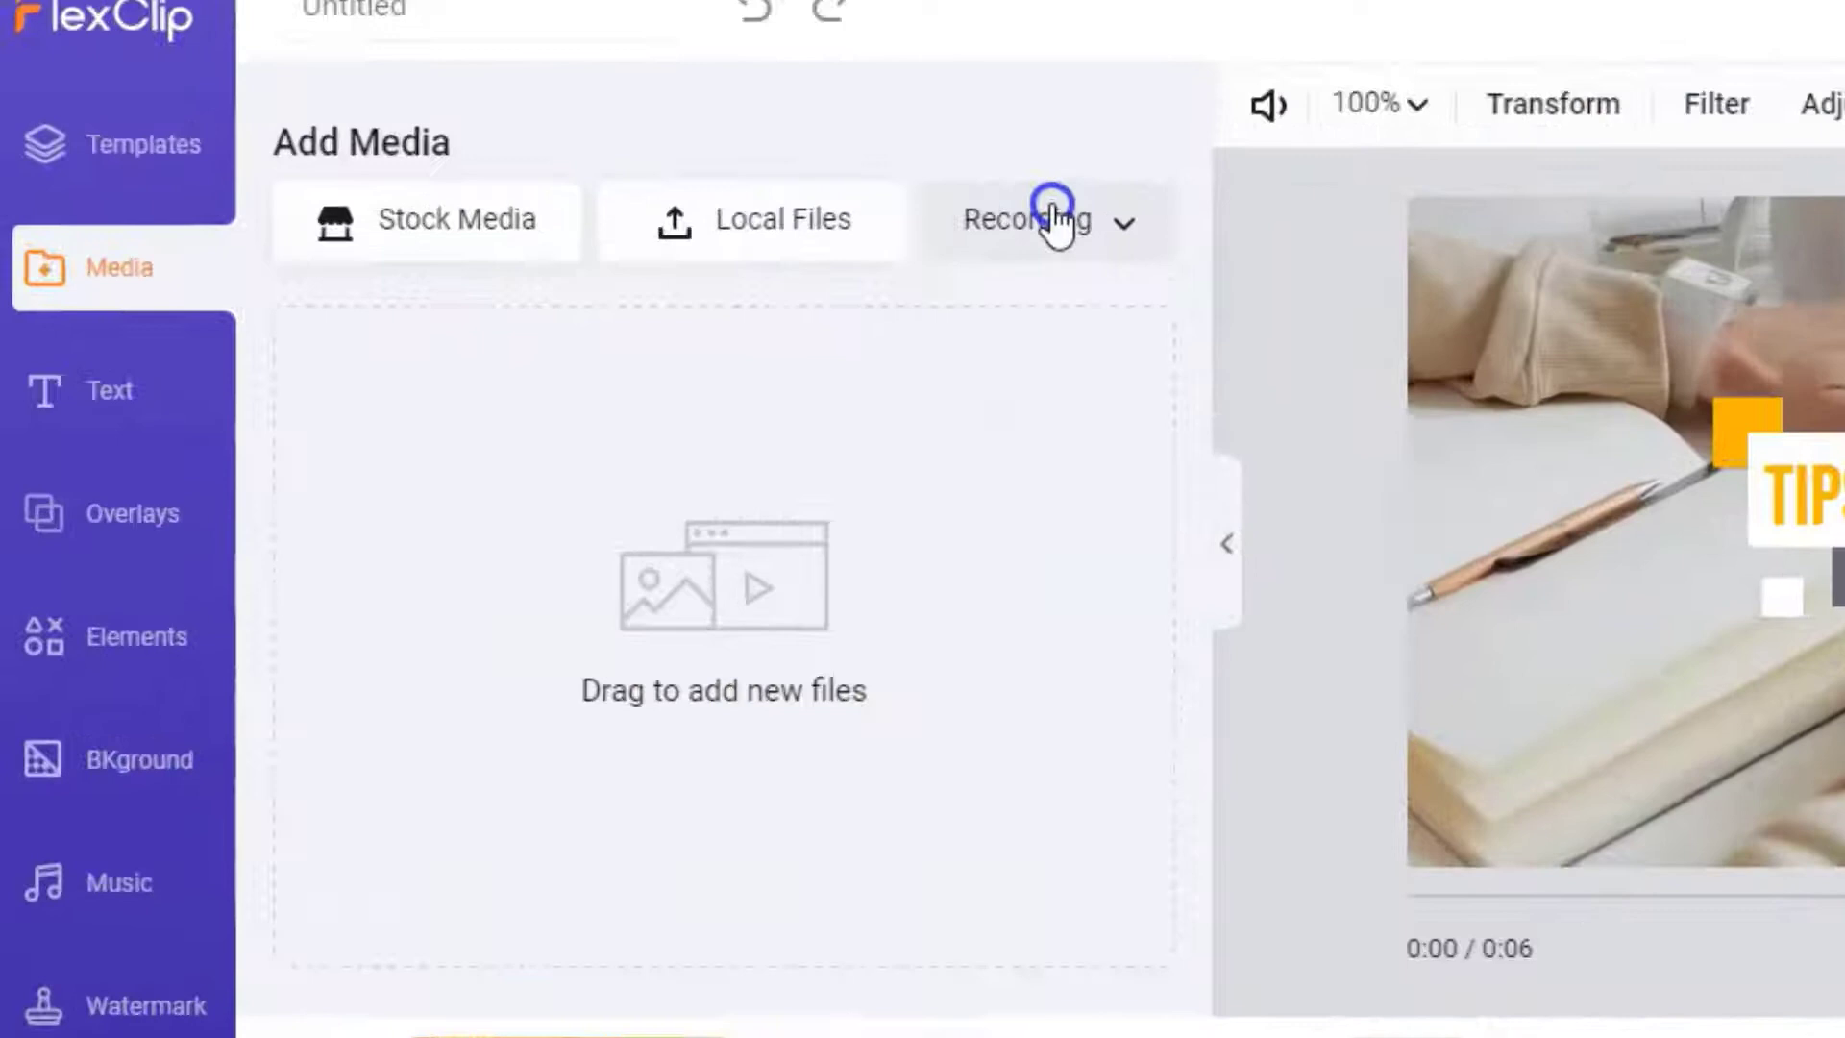
Check the screen and webcam recording options, then view the Text presets
left_click(1054, 214)
left_click(1355, 197)
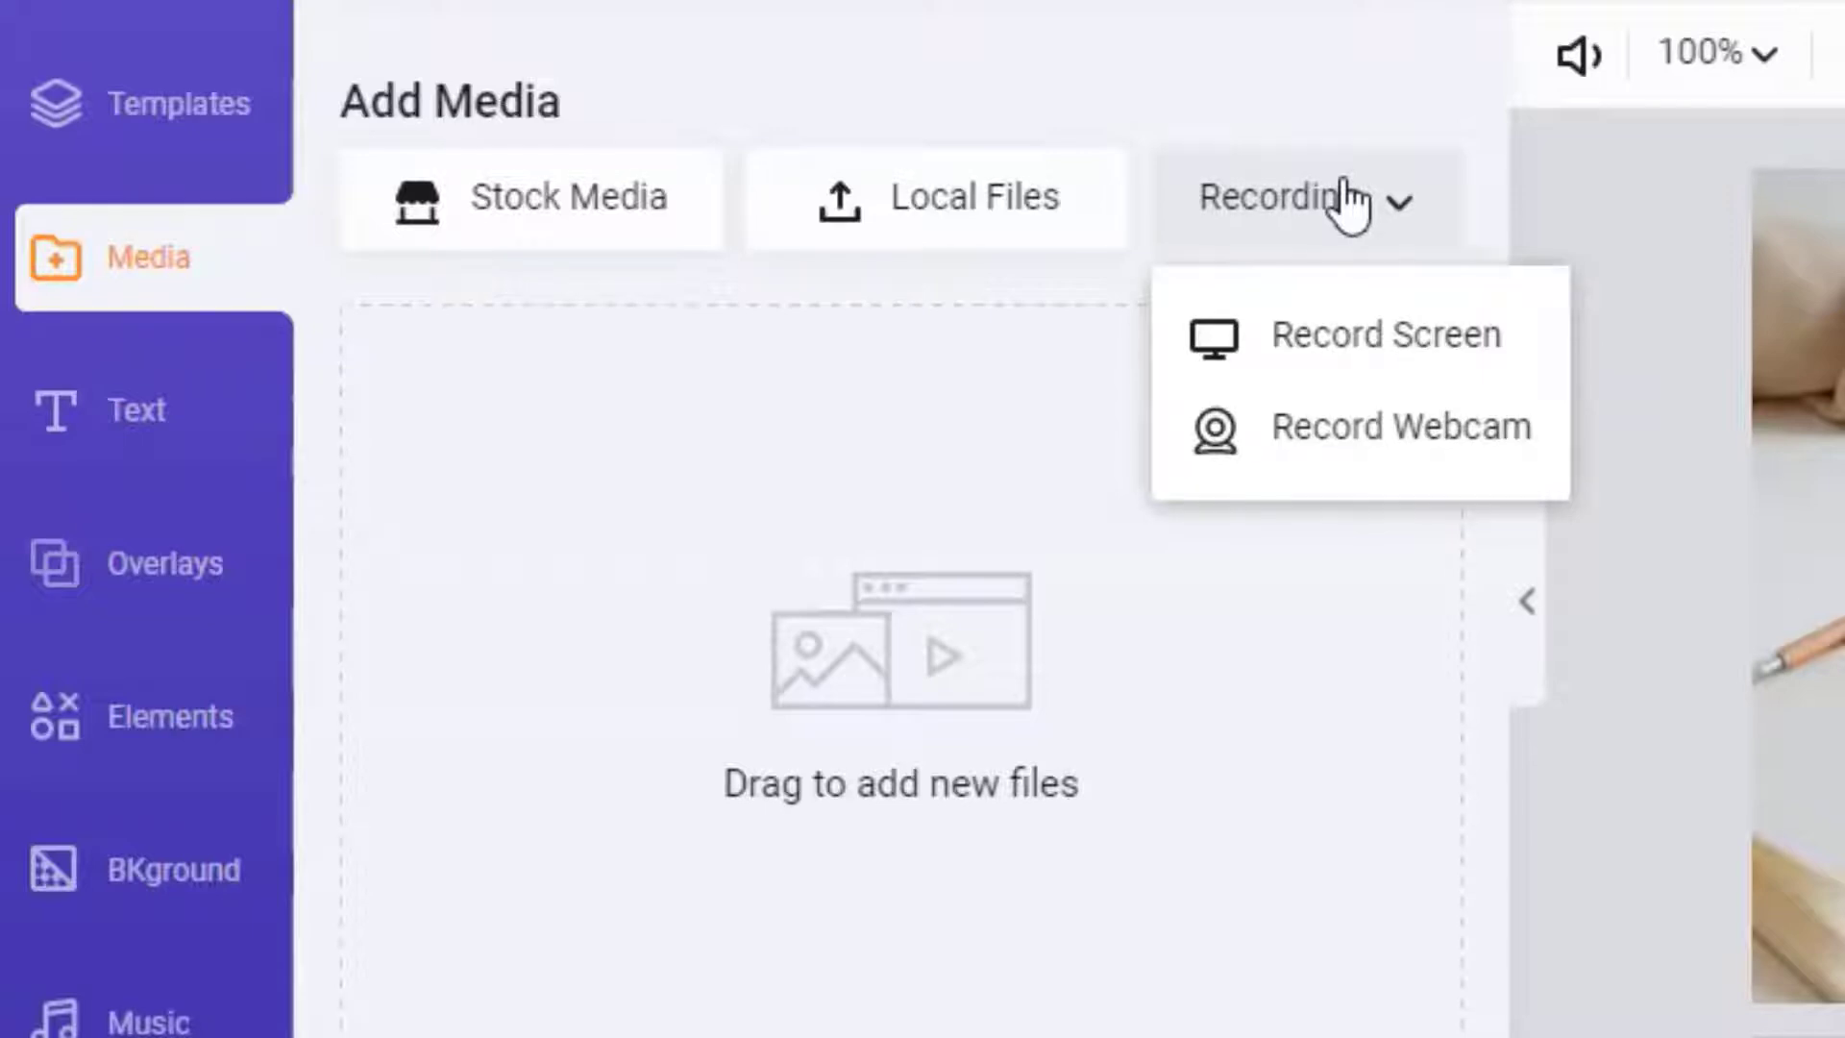
left_click(144, 415)
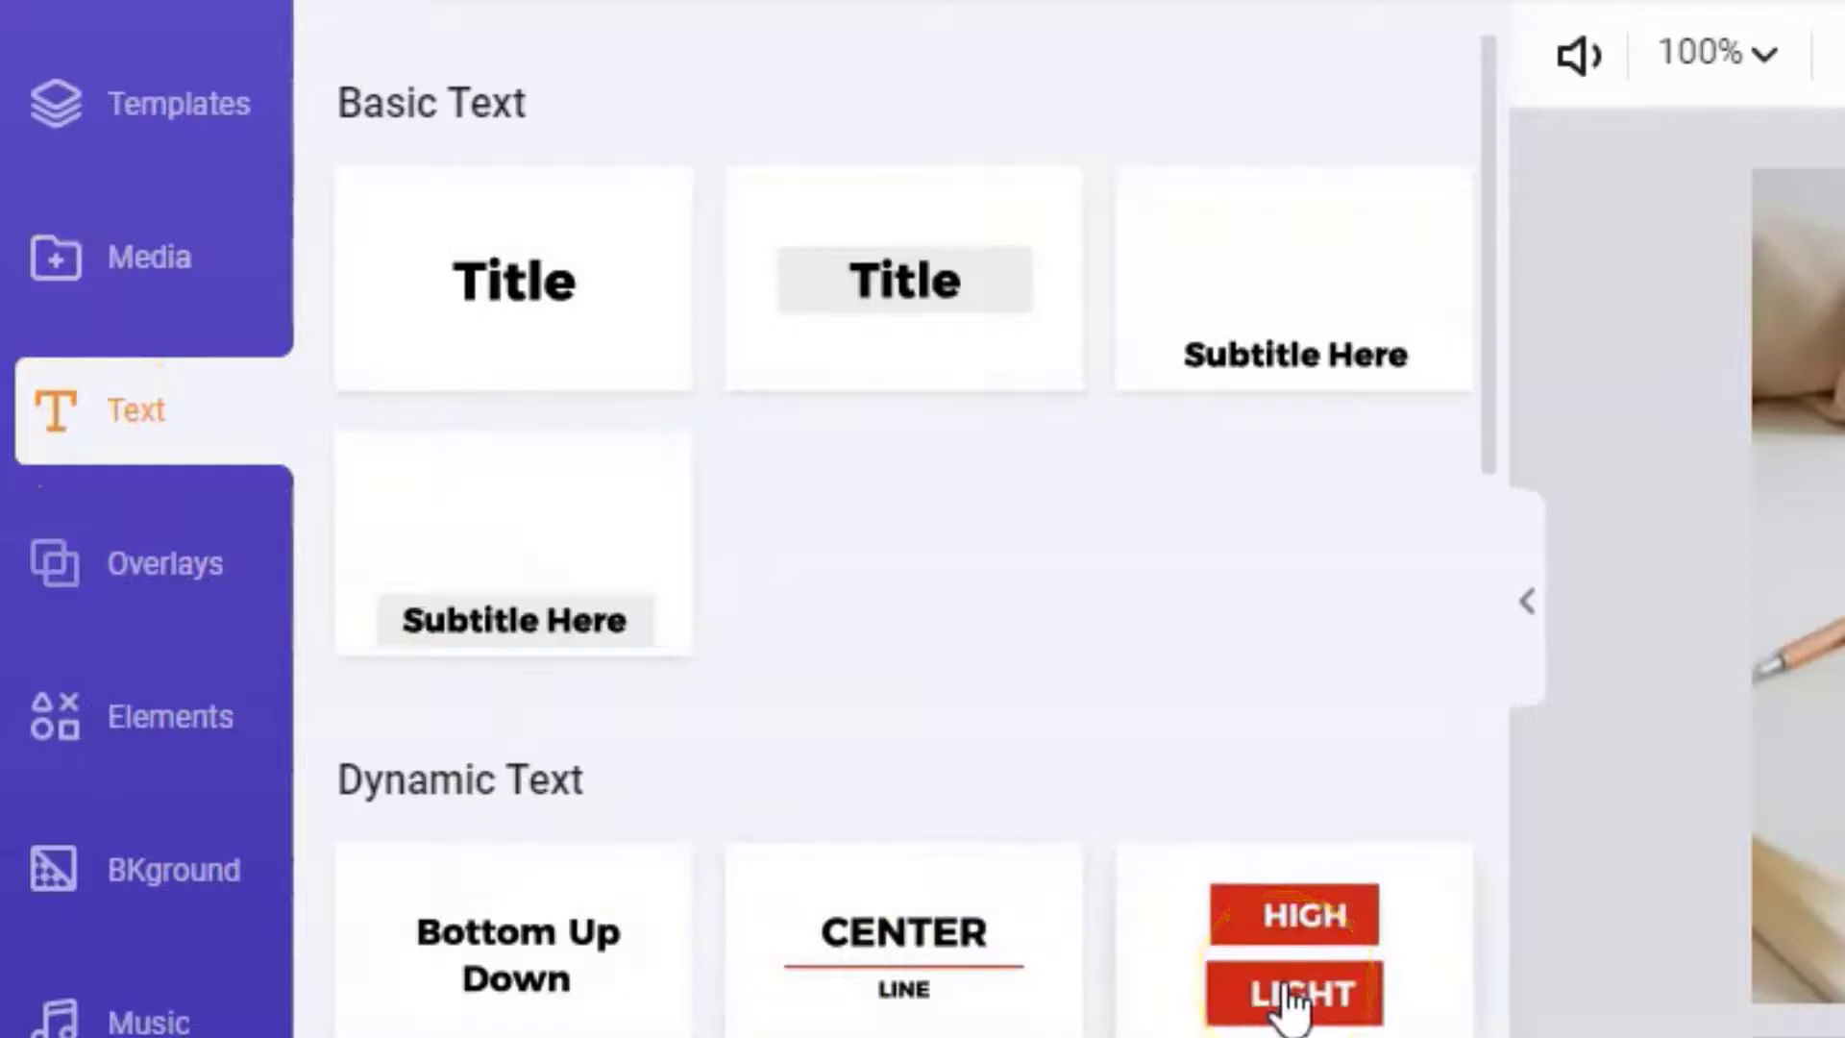
Scroll the Text presets, then browse the Overlays, Elements and BKground libraries
scroll(1292, 999, "down", 5)
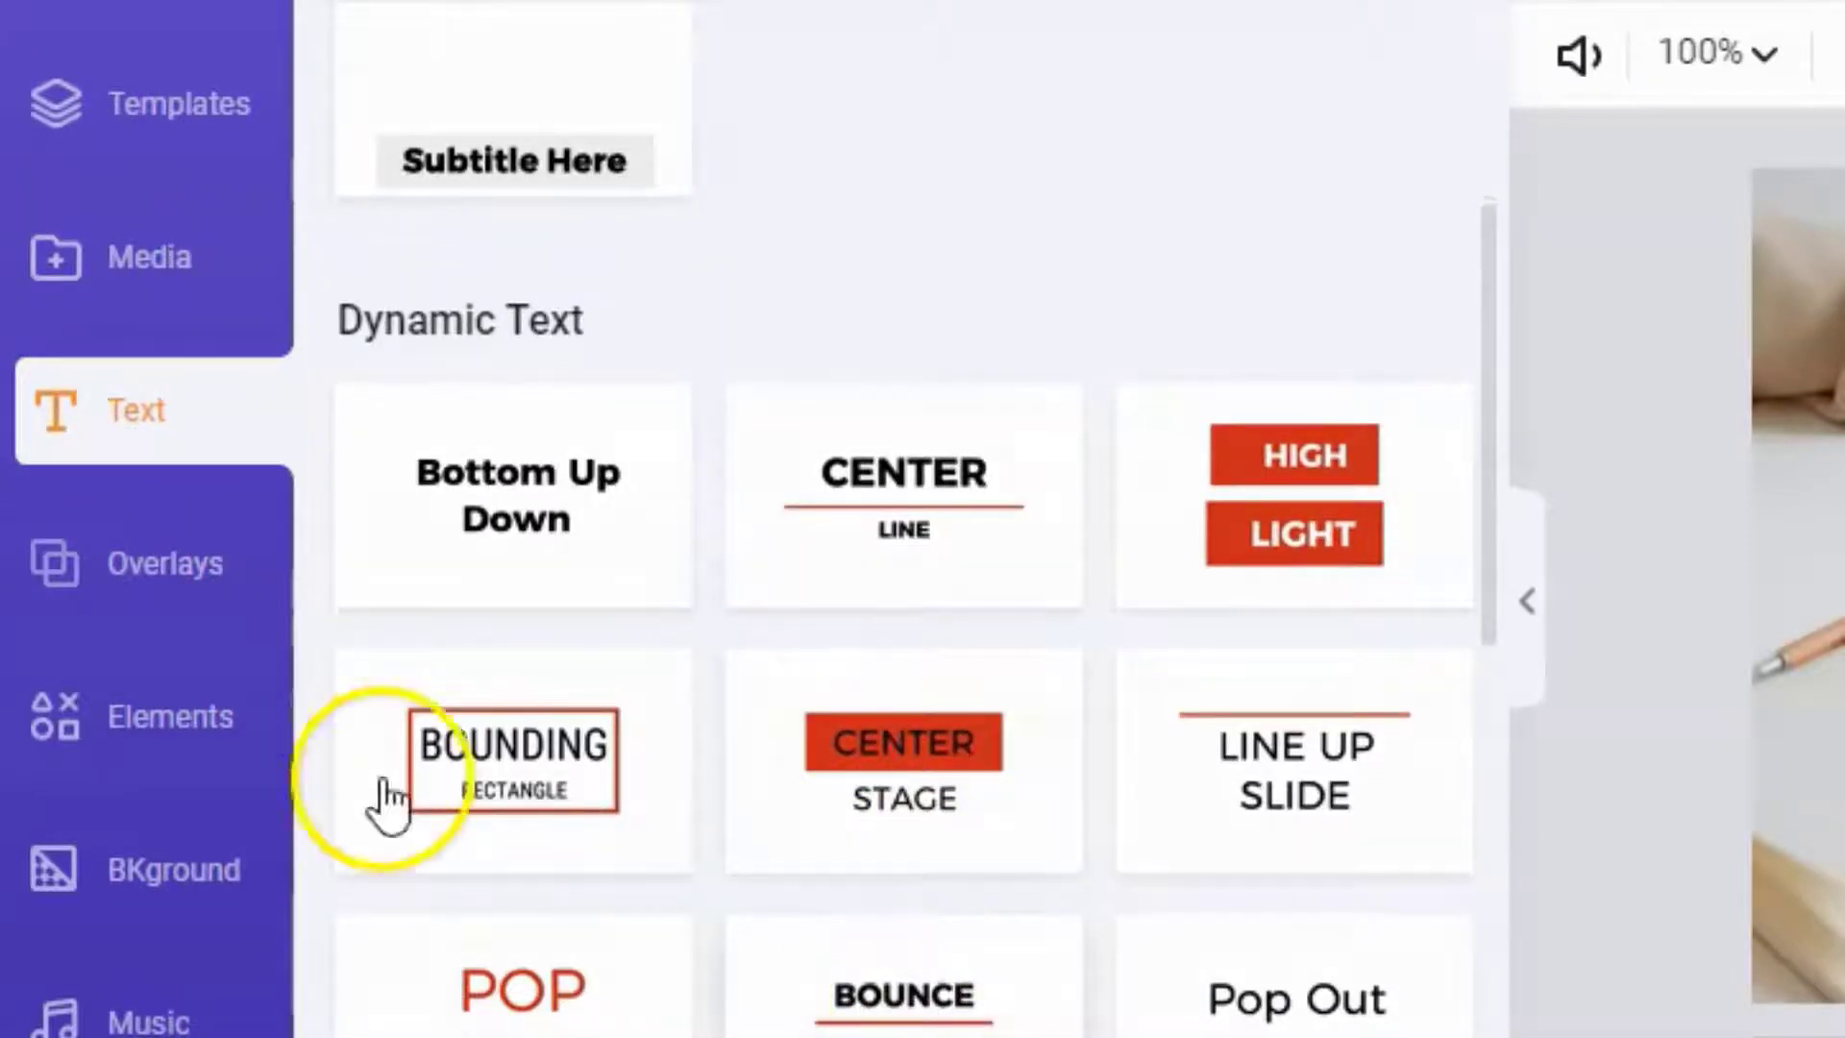
left_click(120, 586)
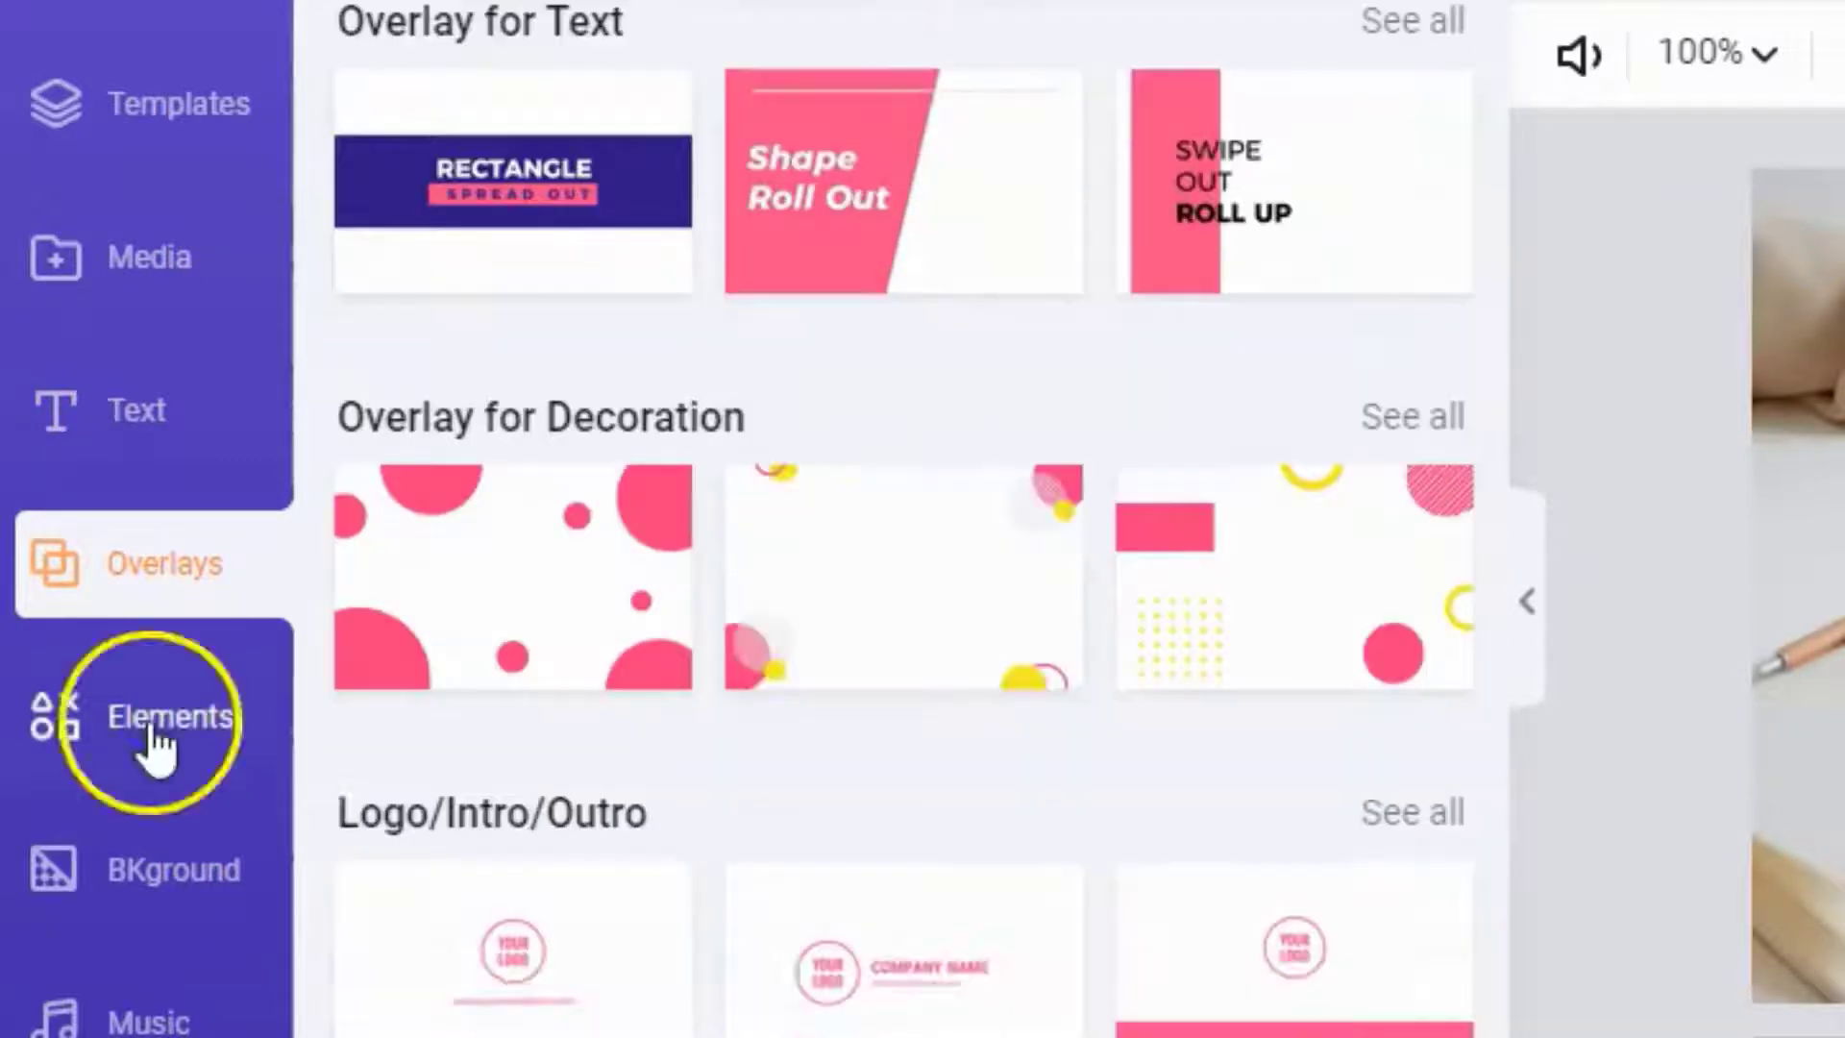
left_click(146, 722)
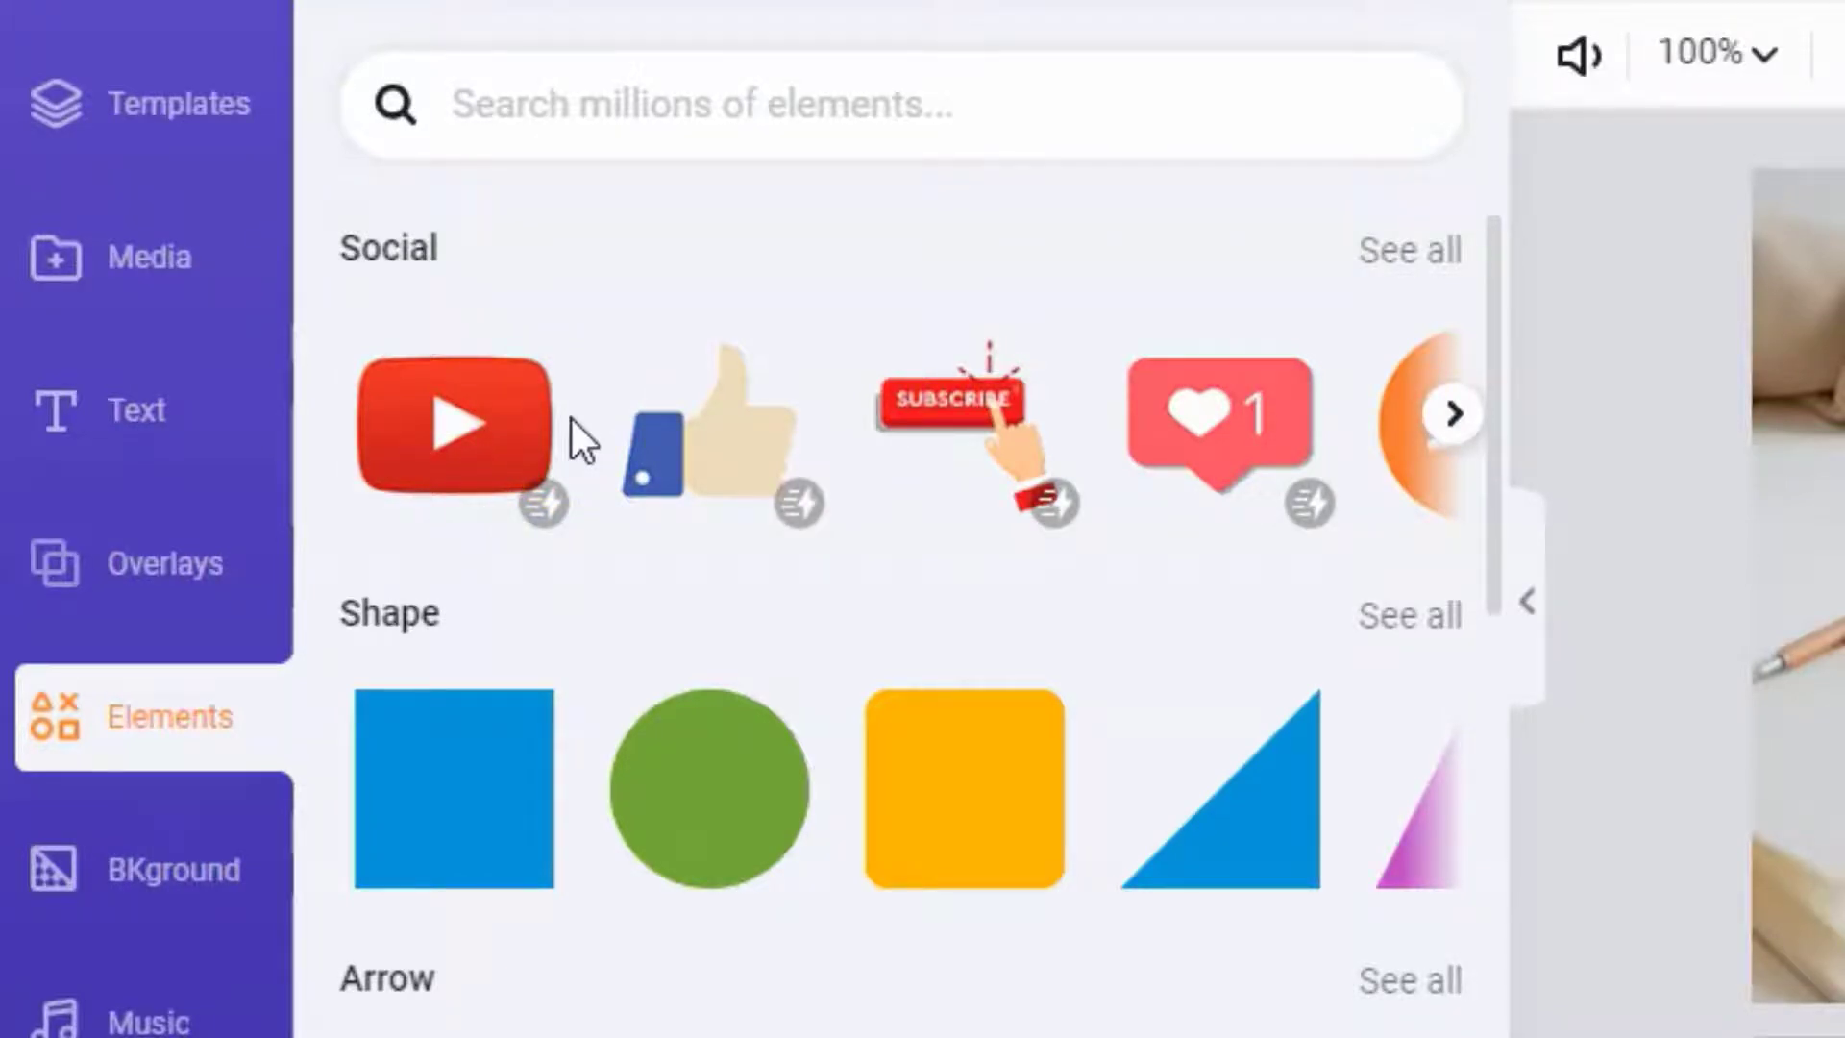
scroll(626, 576, "down", 15)
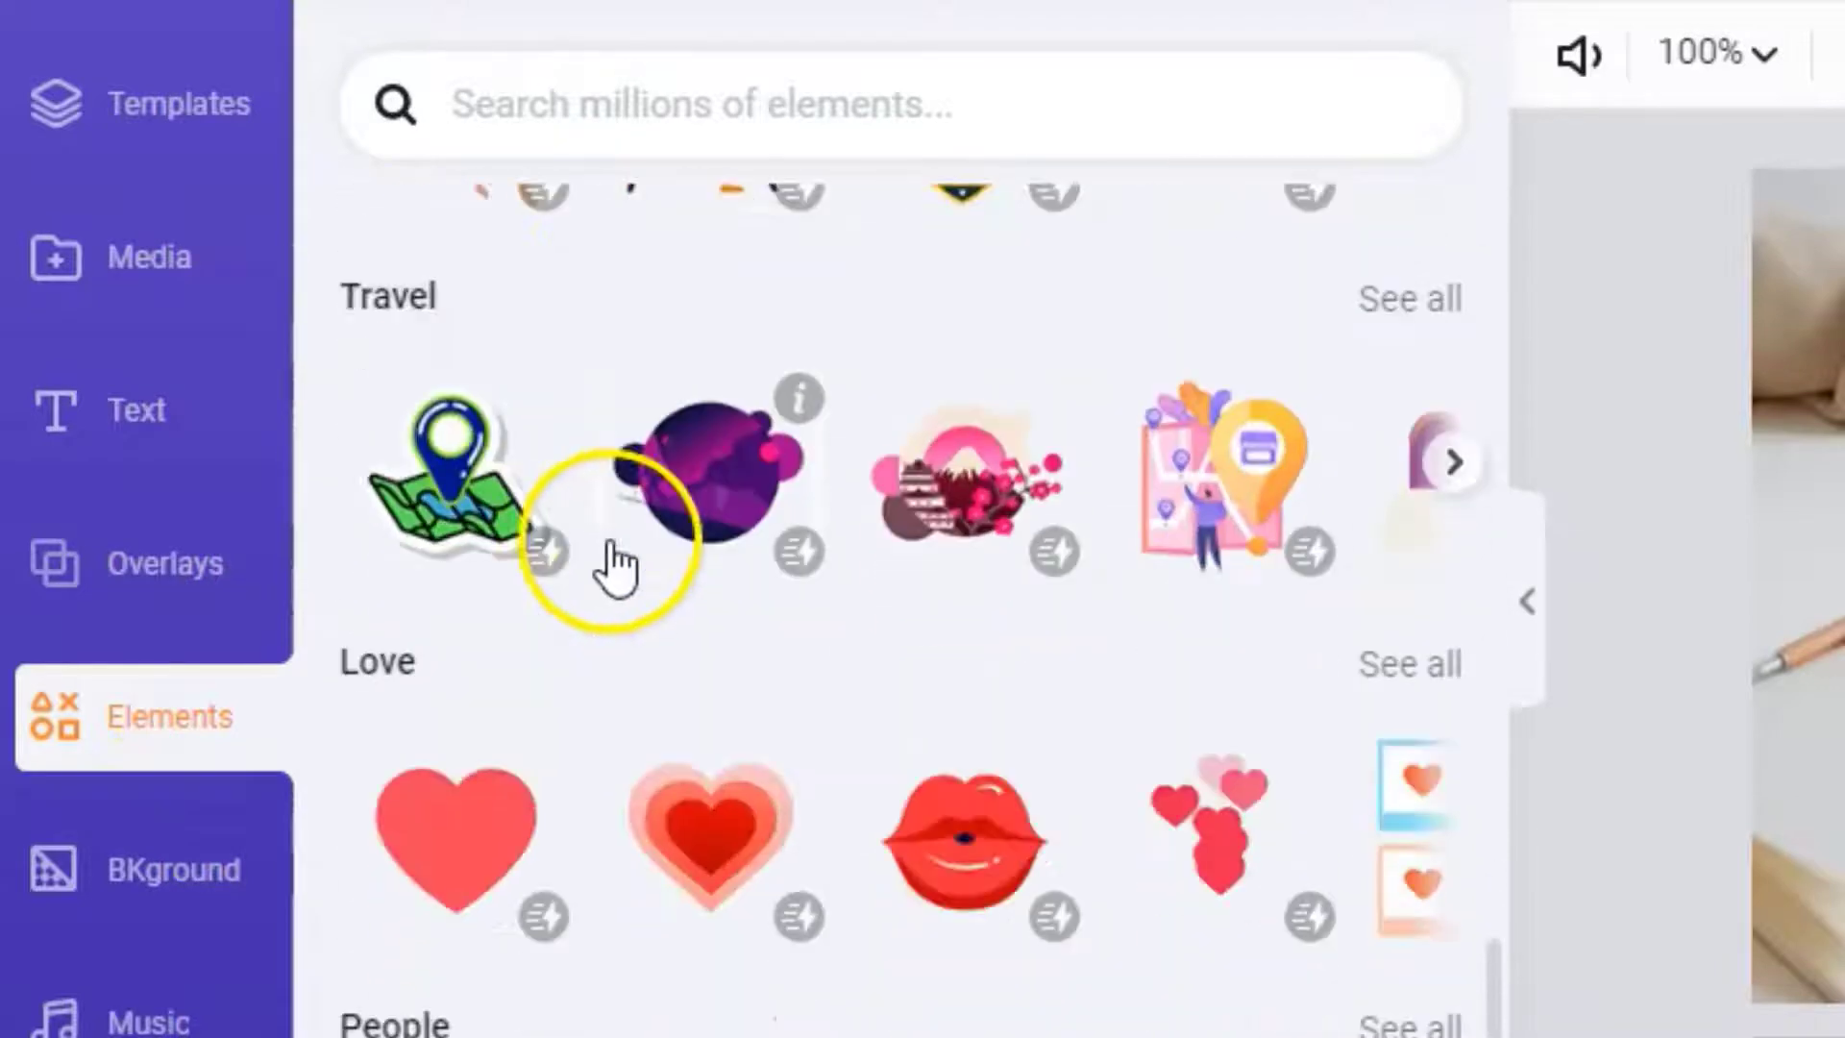
scroll(595, 553, "down", 2)
left_click(171, 875)
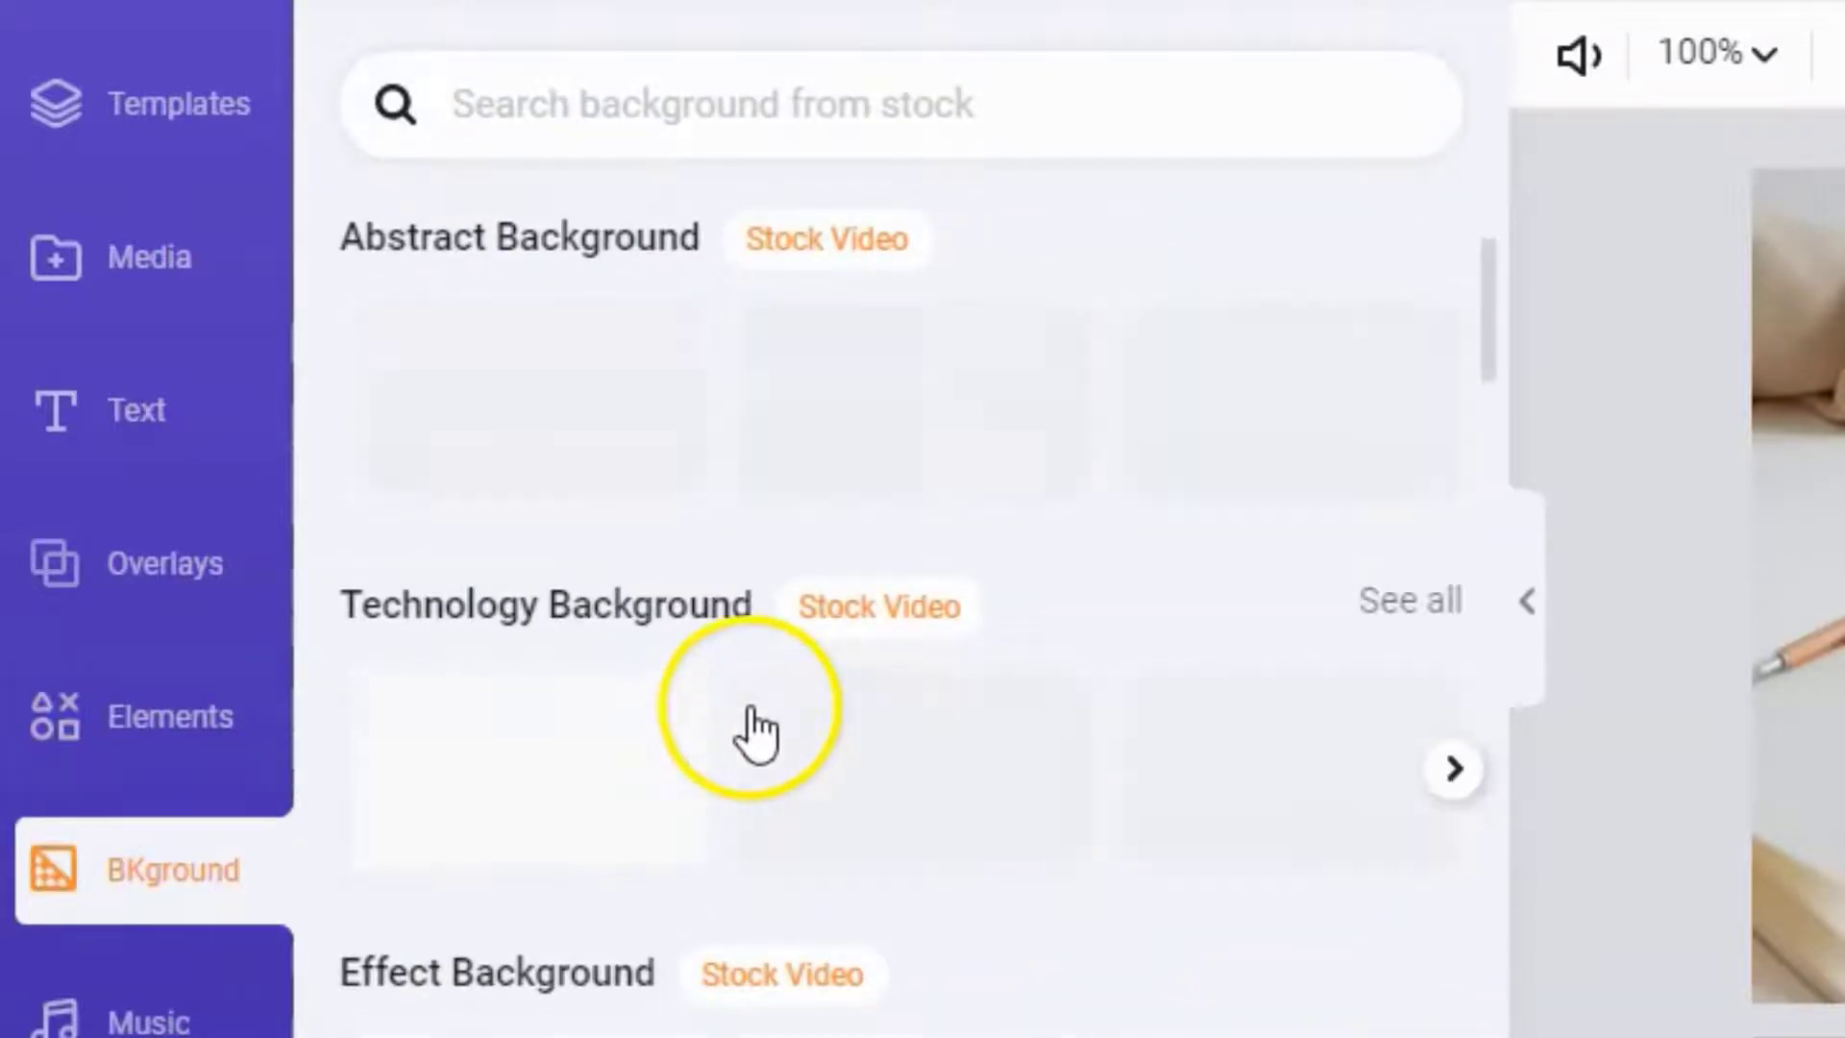
Scroll through the Effect, Photo, Gold and Texture background categories
scroll(527, 586, "down", 8)
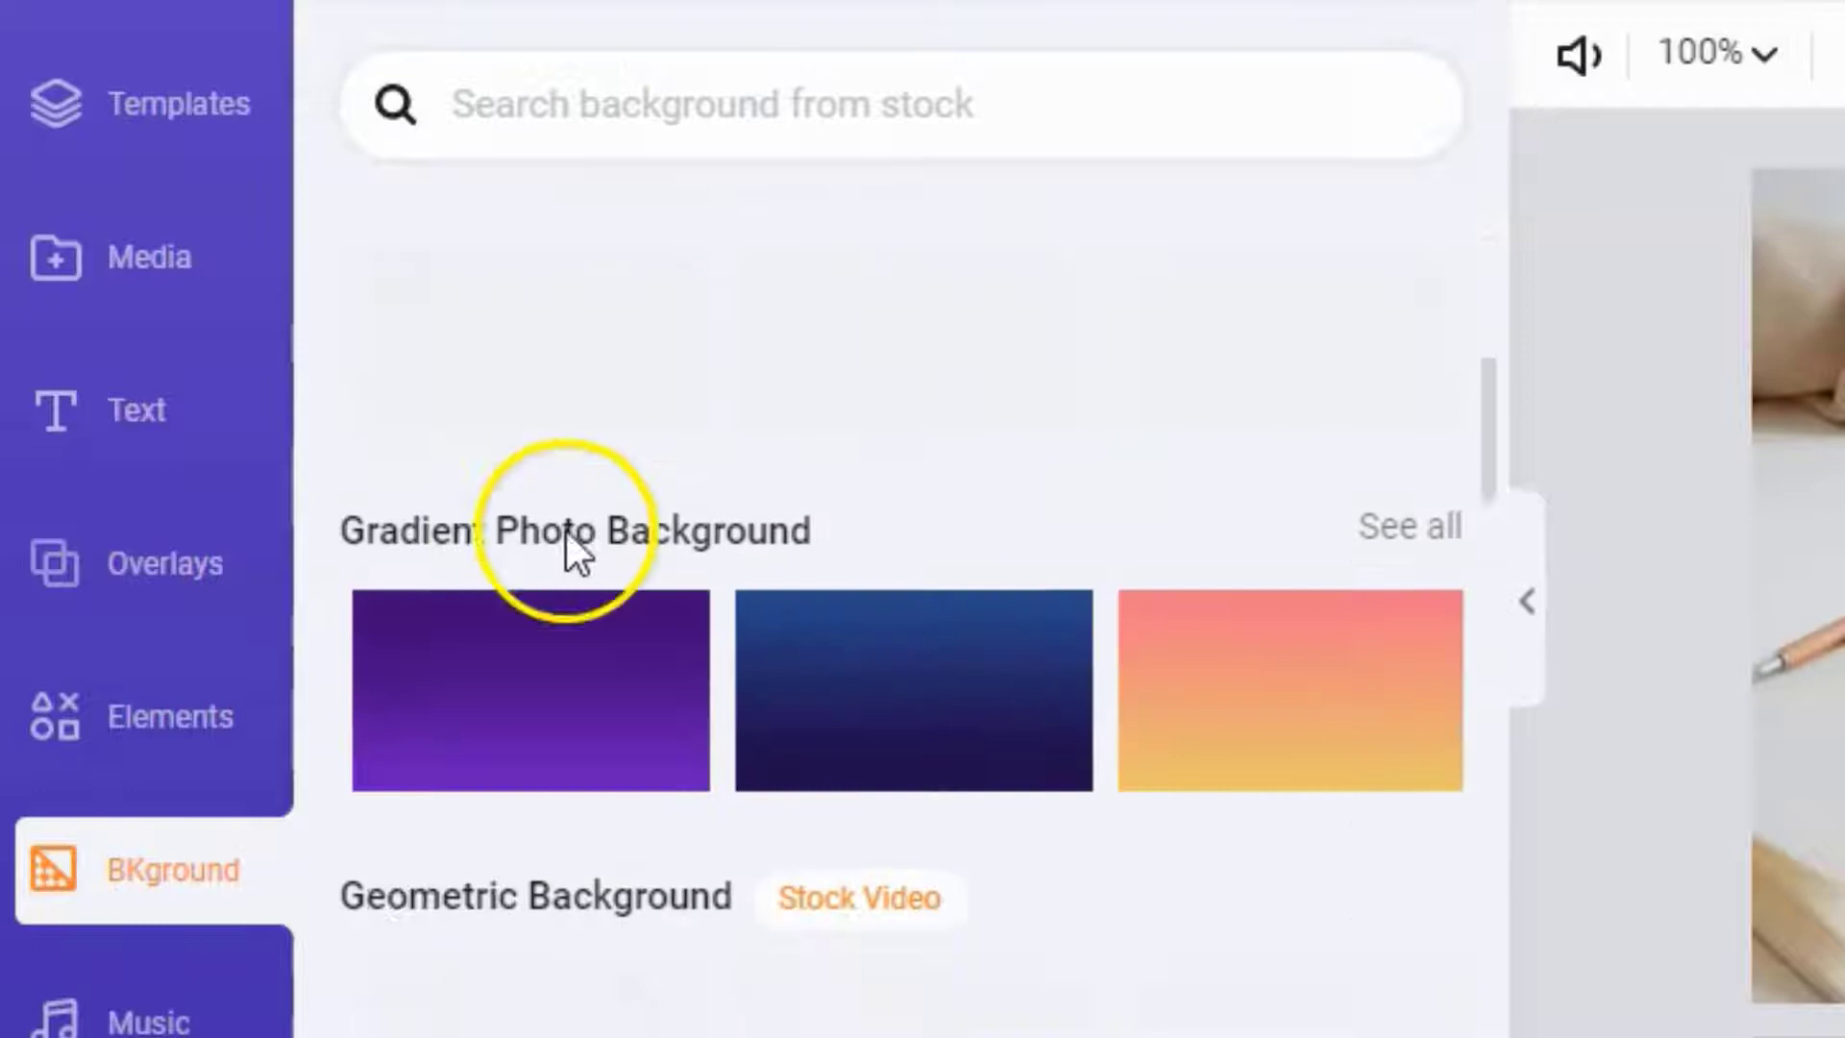
scroll(567, 538, "up", 4)
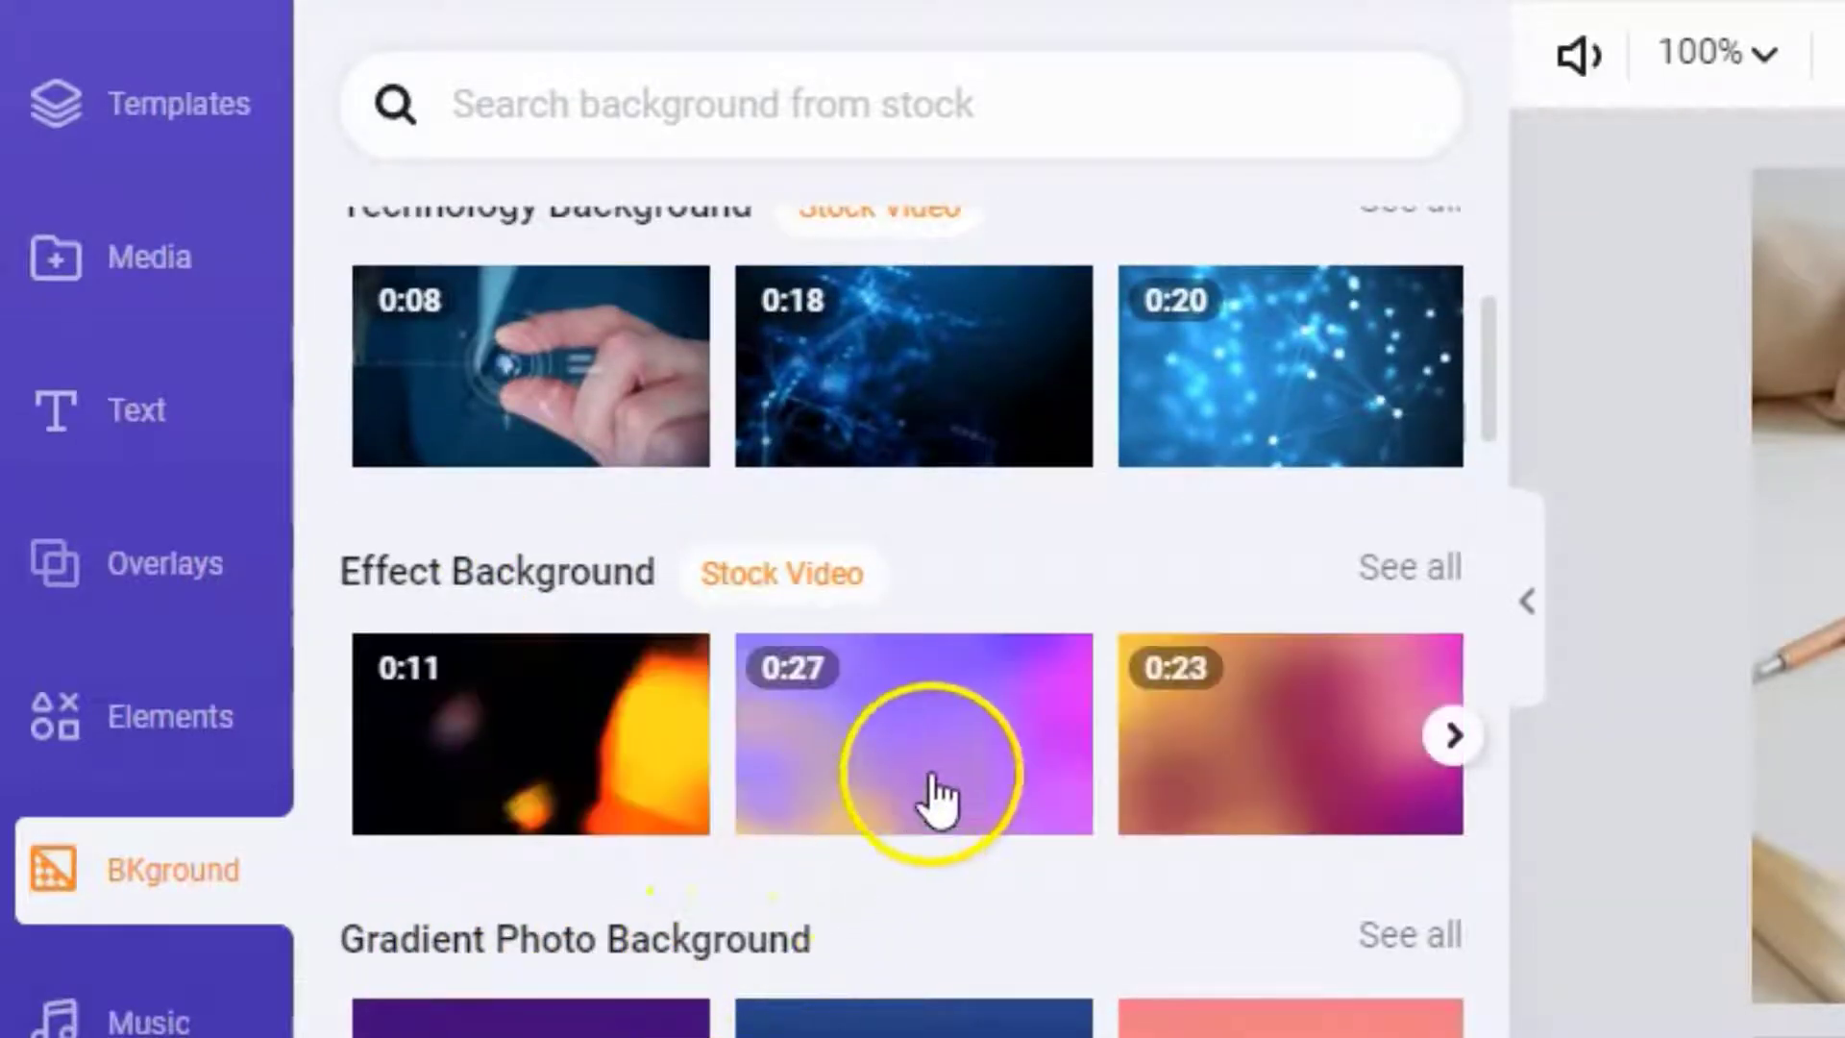
scroll(937, 795, "down", 1)
scroll(936, 796, "down", 15)
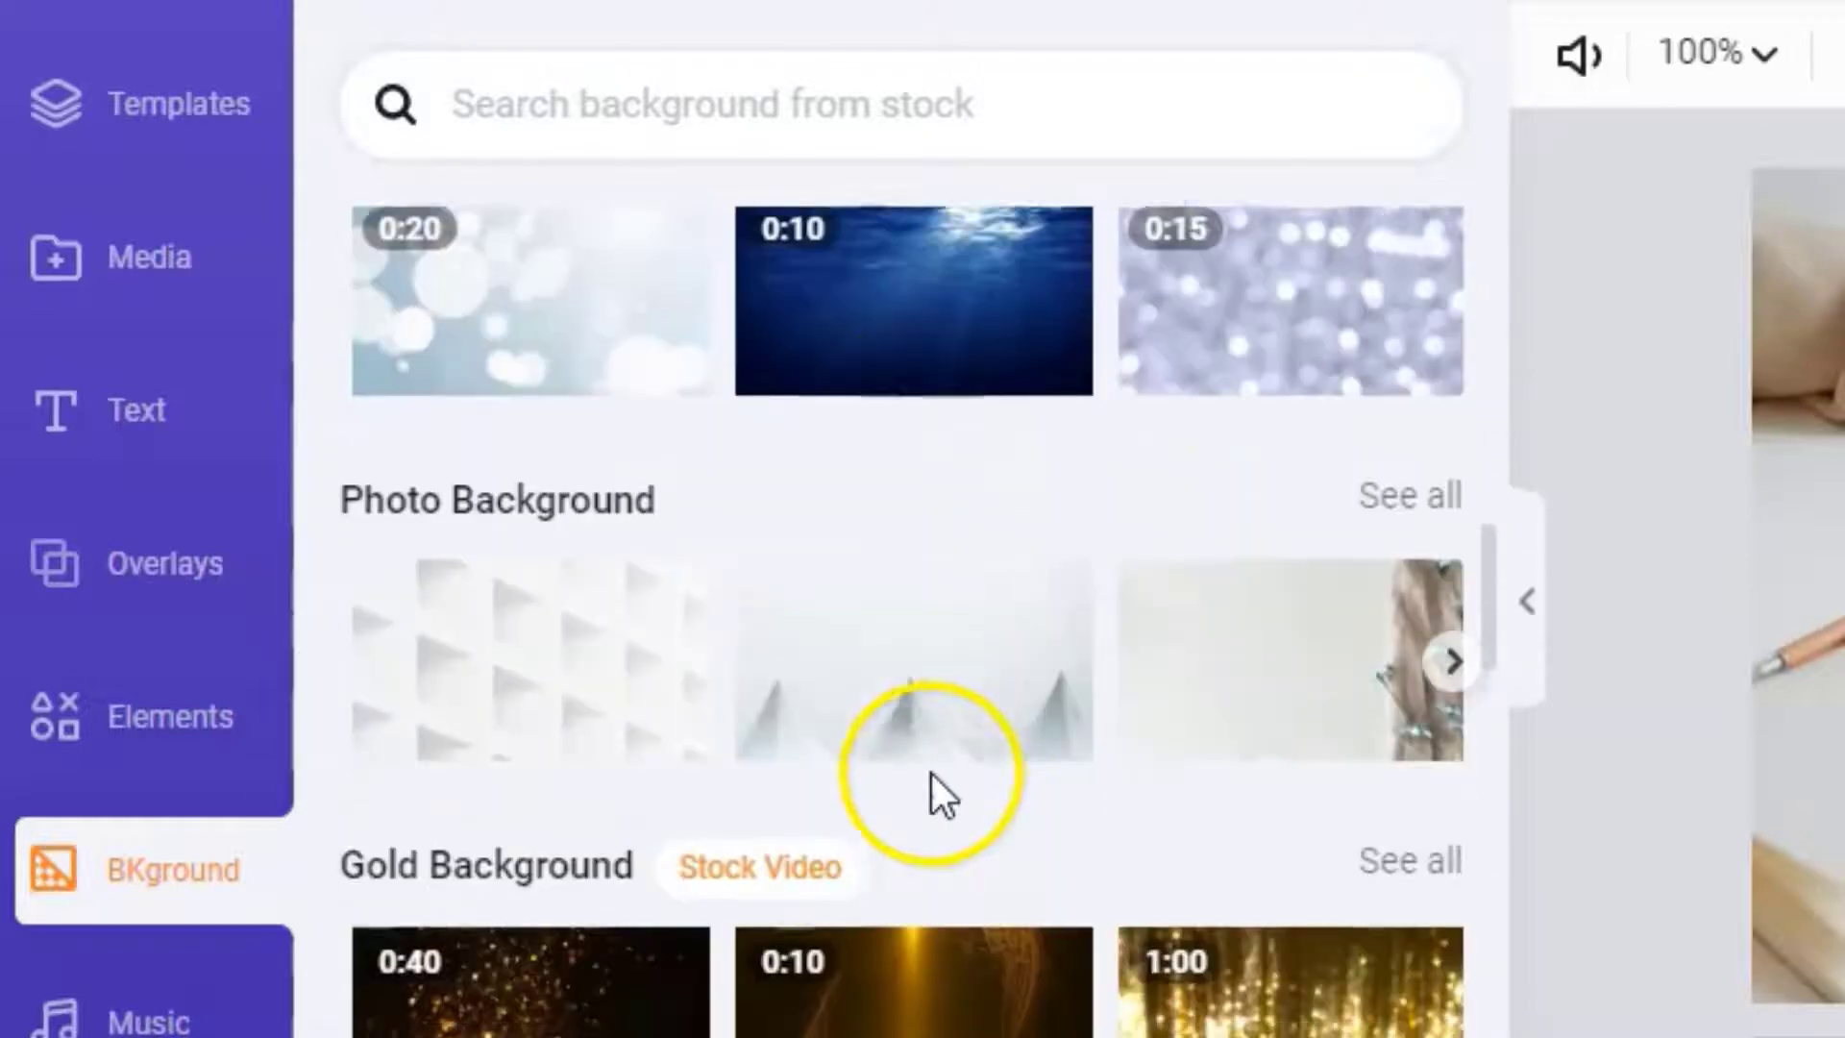
scroll(931, 795, "down", 8)
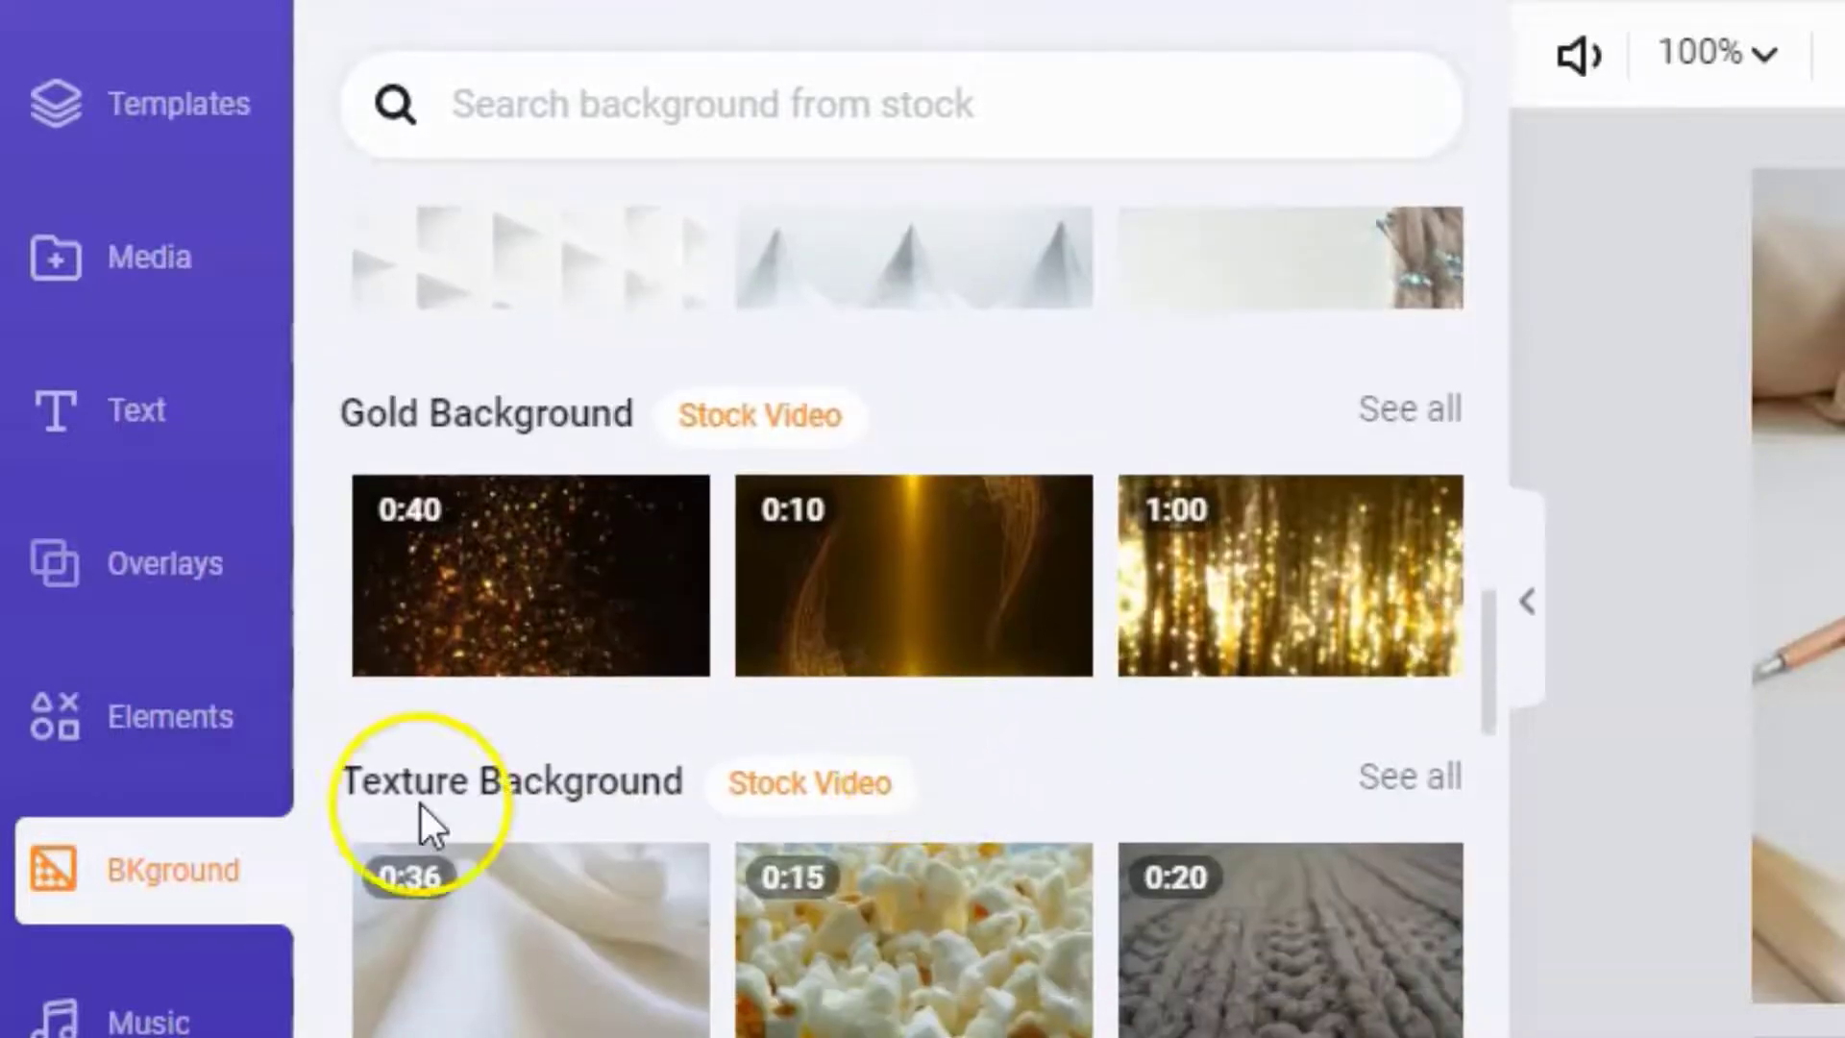
left_click(141, 1025)
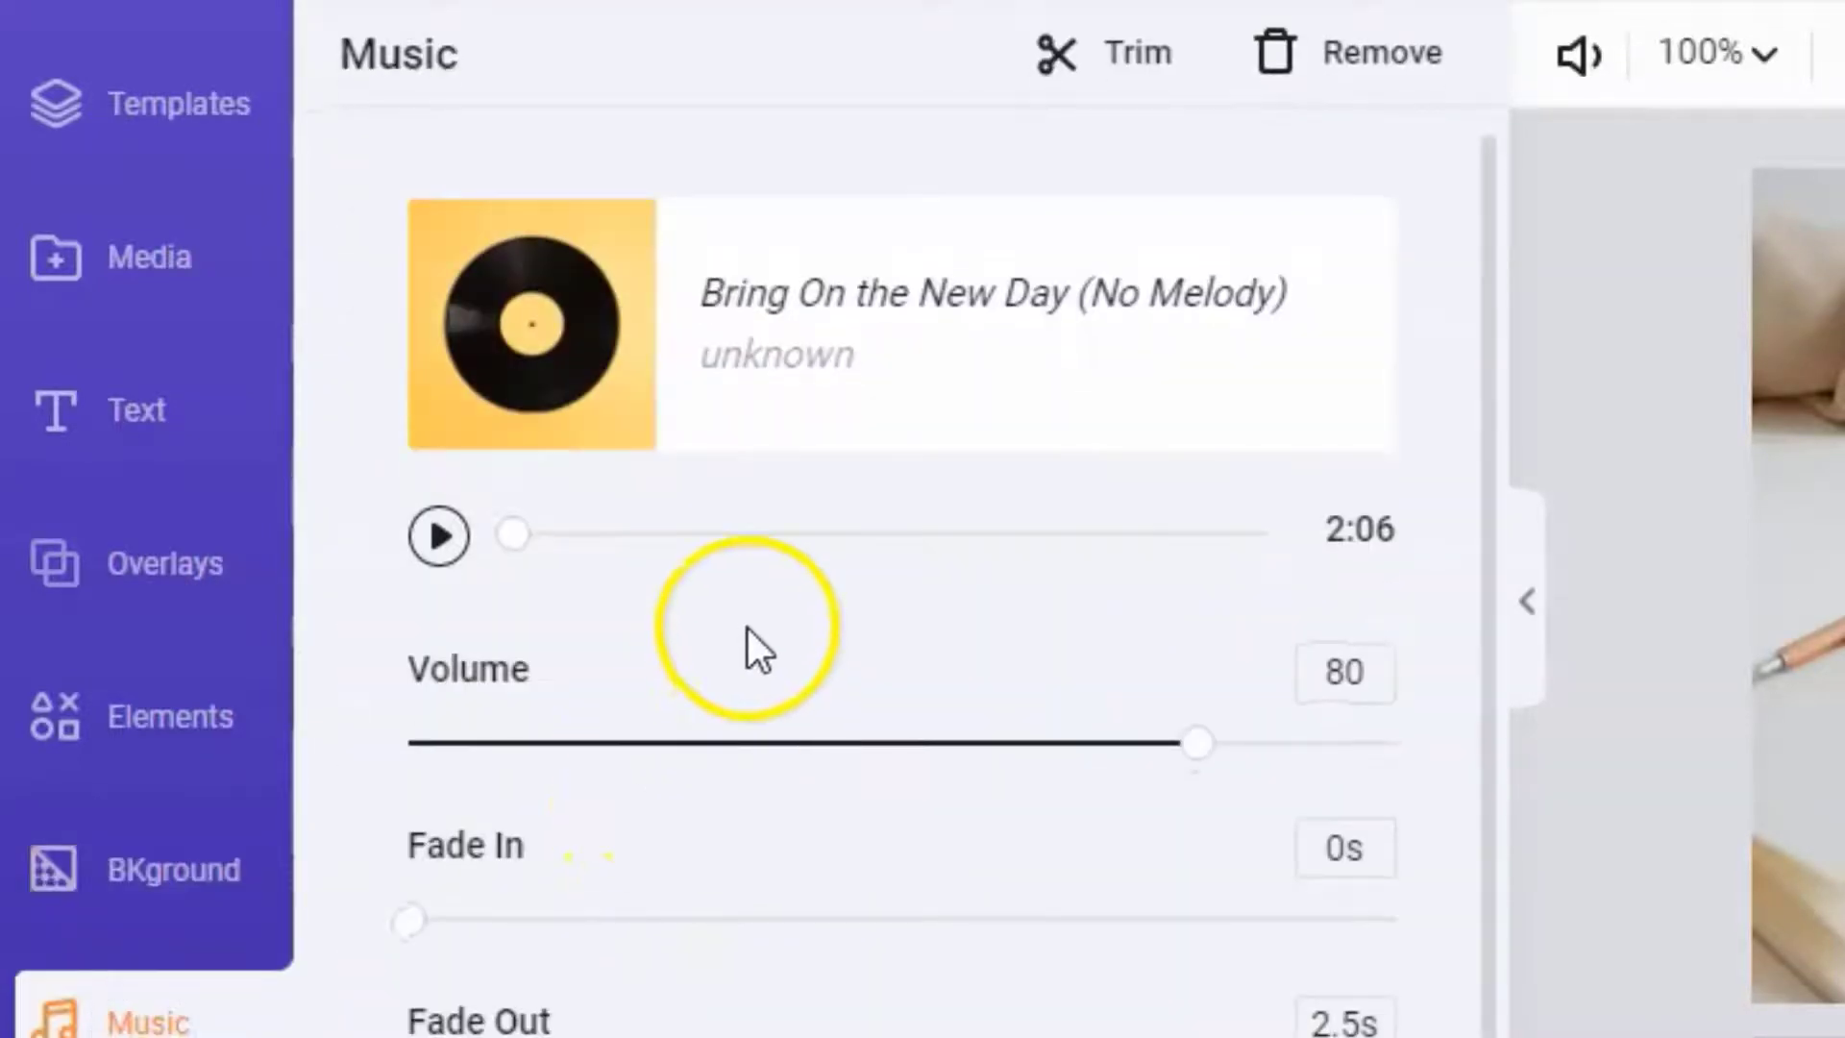
mouse_move(709, 277)
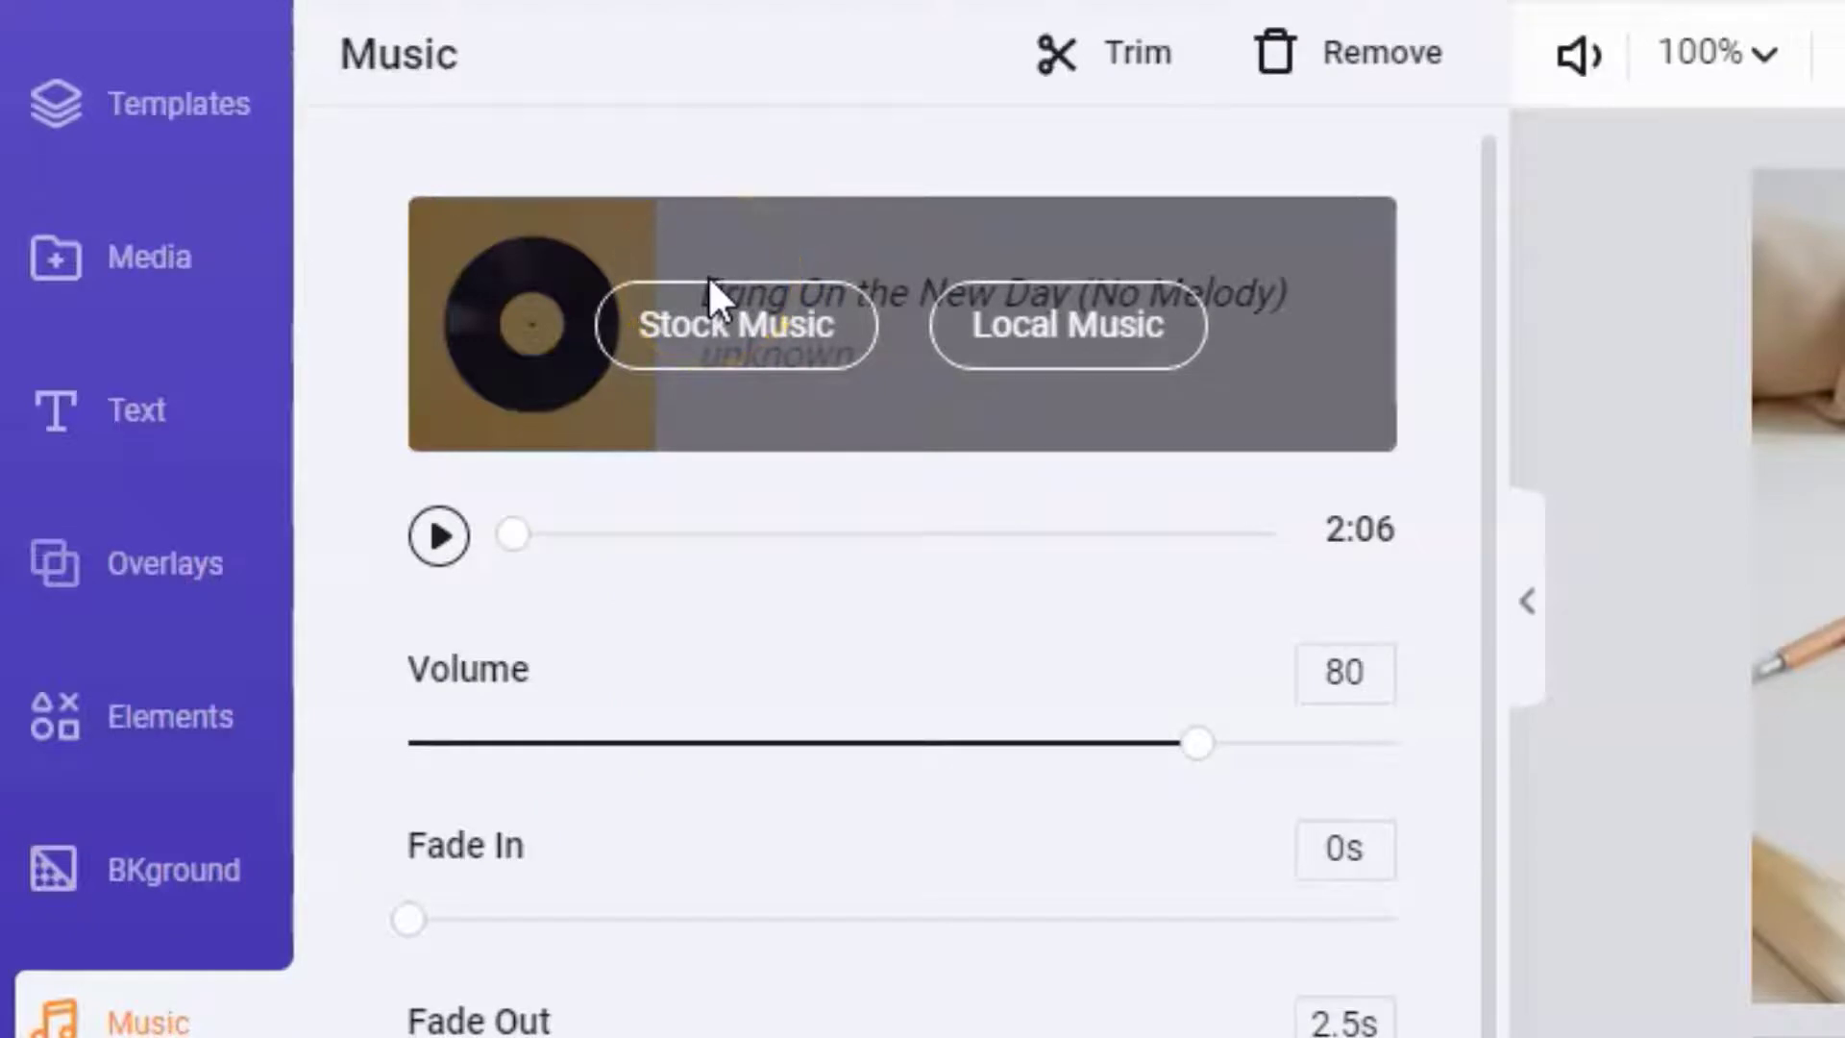
left_click(714, 315)
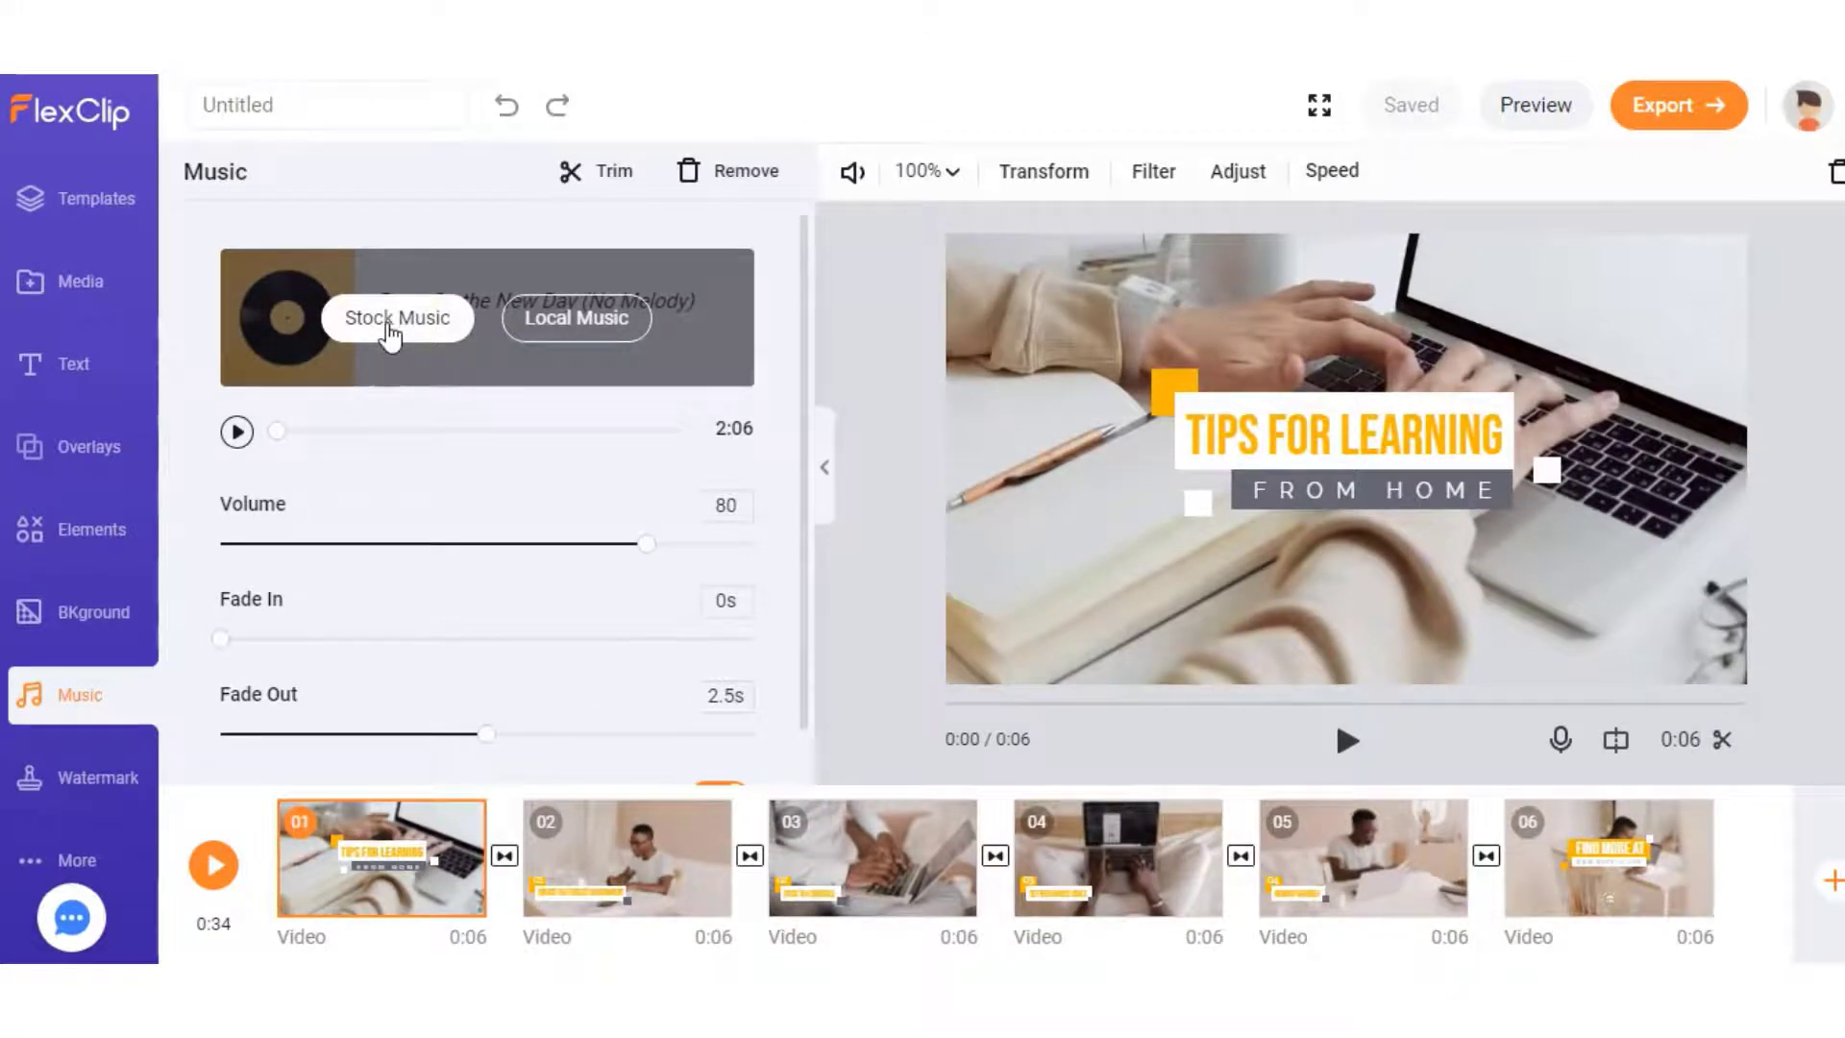
left_click(390, 322)
scroll(144, 538, "down", 2)
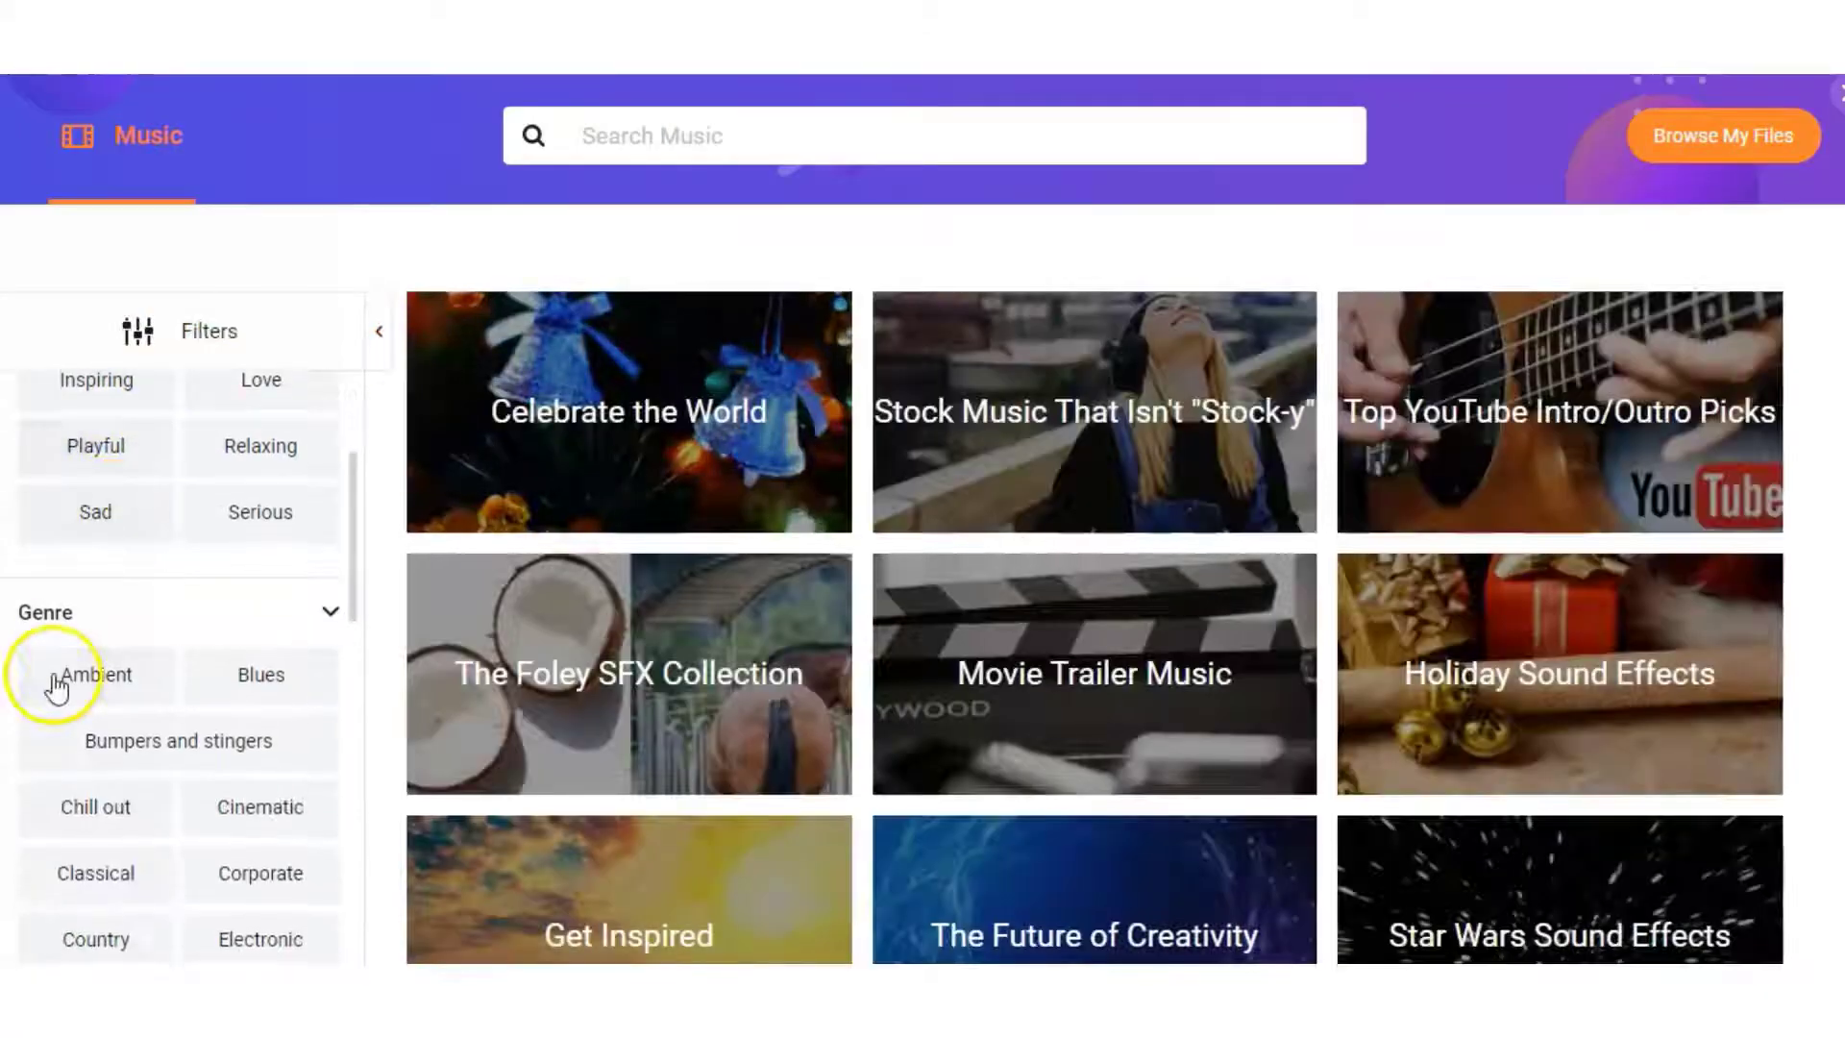
scroll(55, 684, "down", 10)
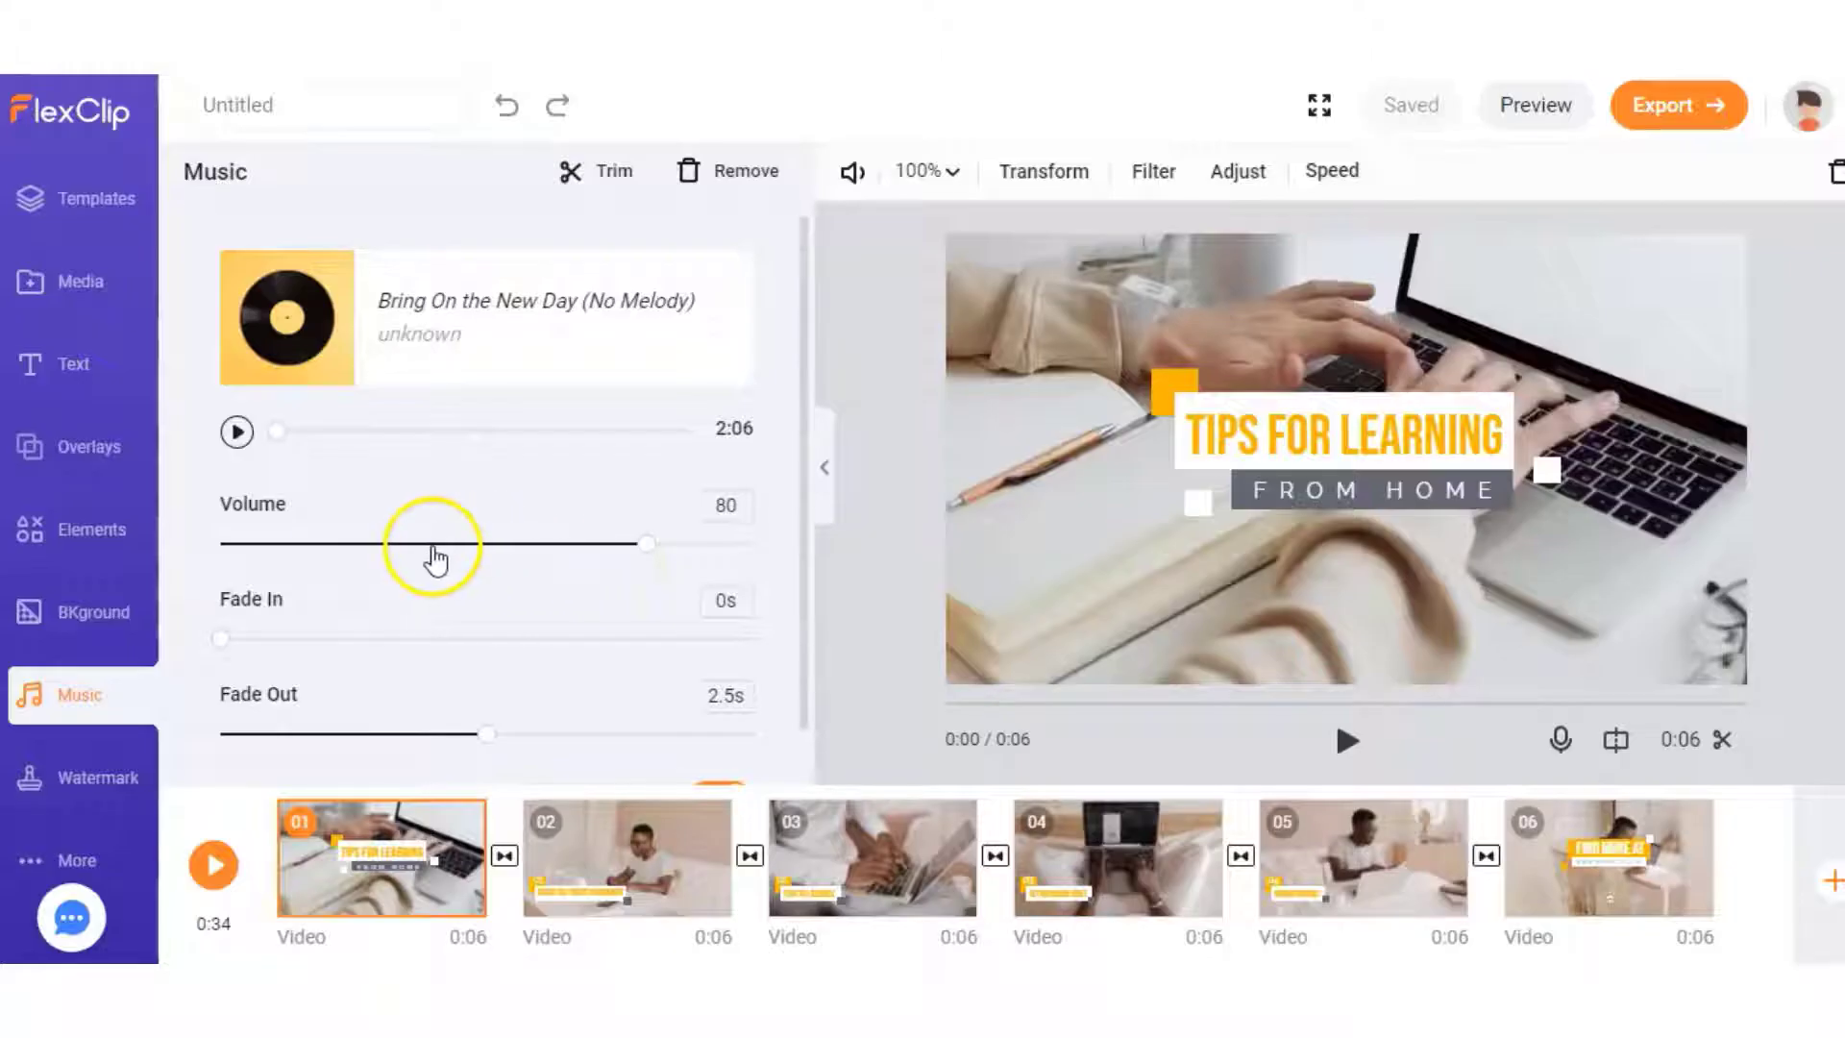
scroll(259, 706, "down", 1)
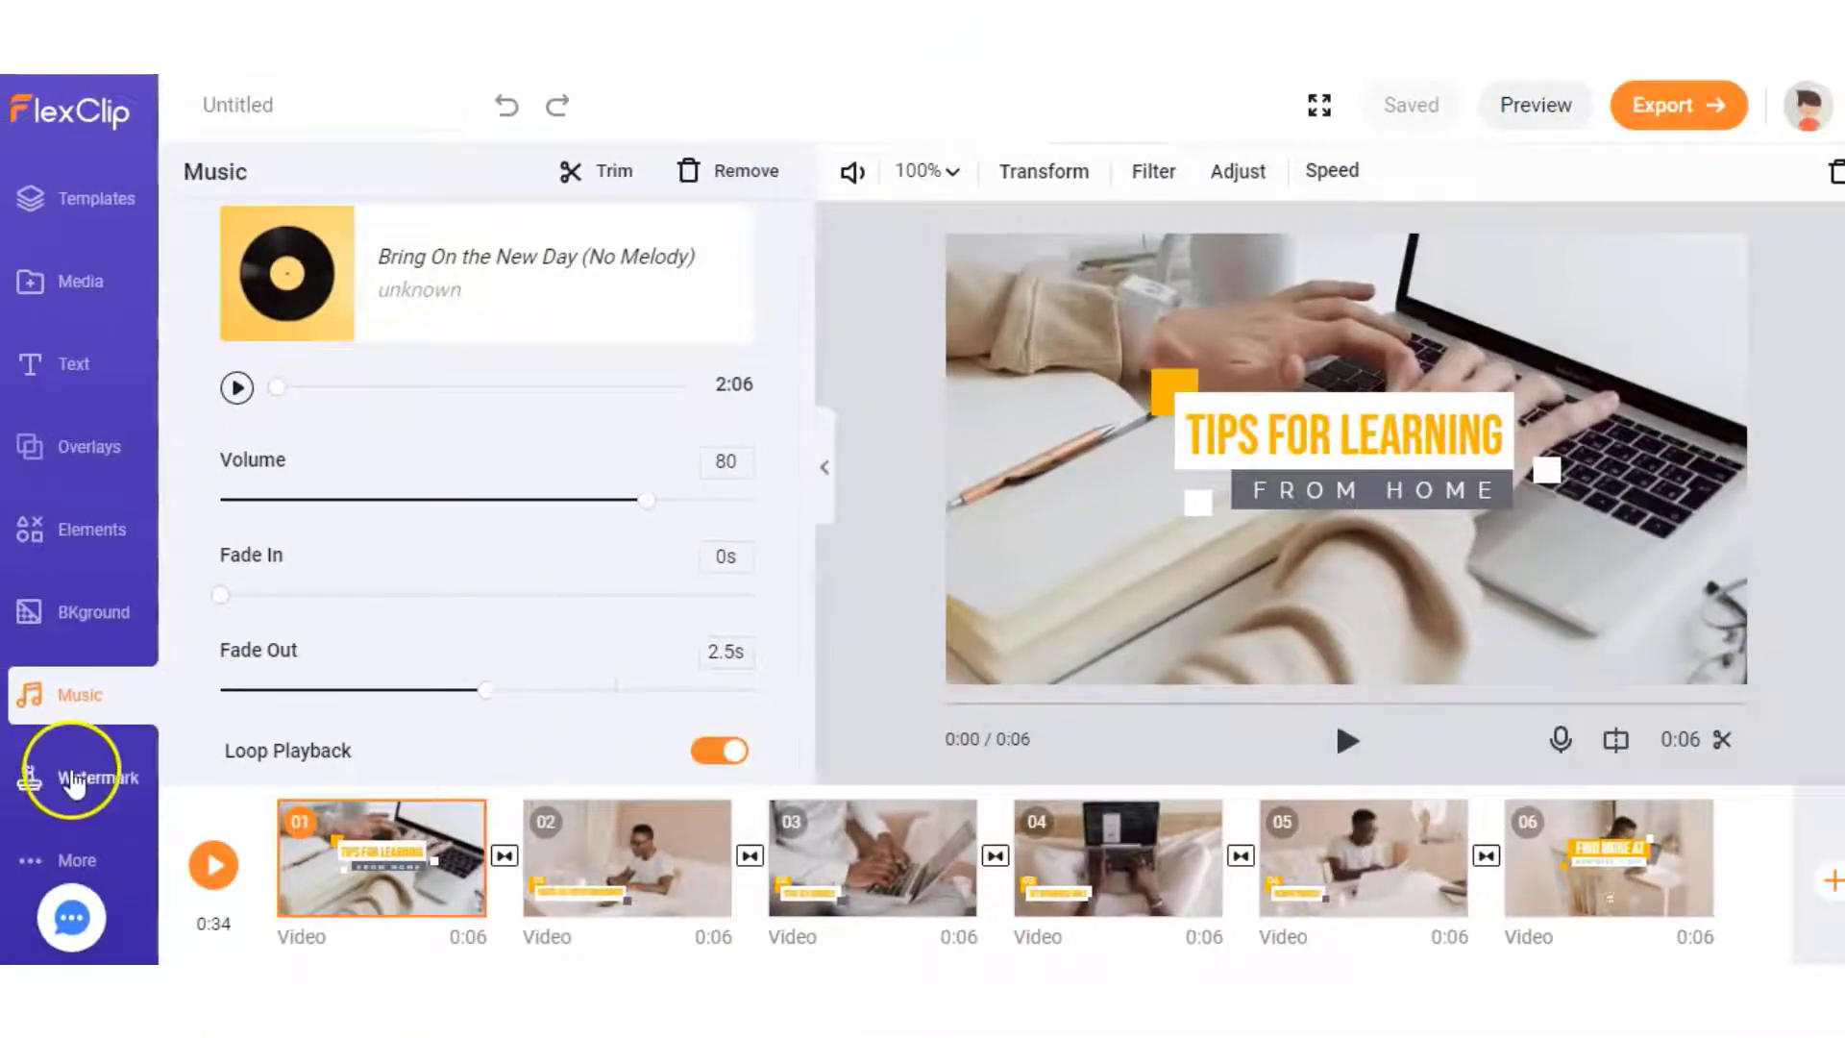
Check the IMAGE and TEXT watermark options, then keep the video at 16:9
left_click(85, 794)
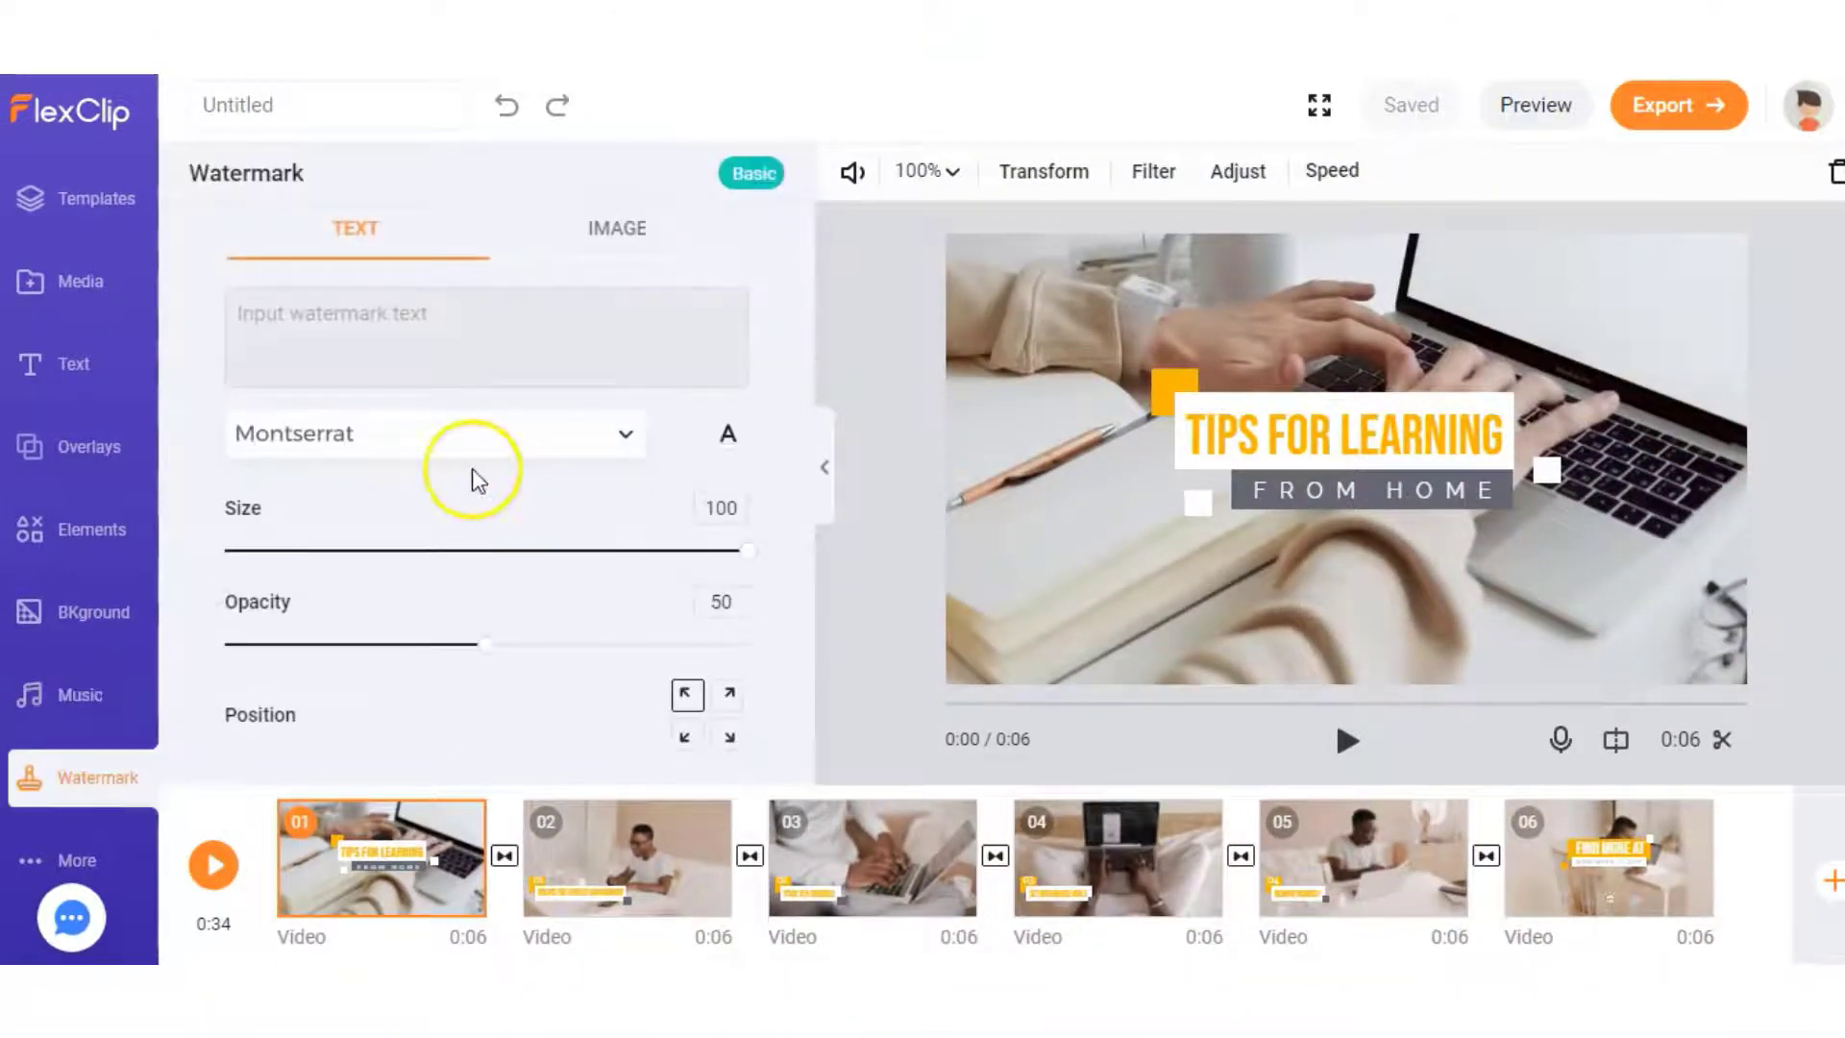
left_click(604, 240)
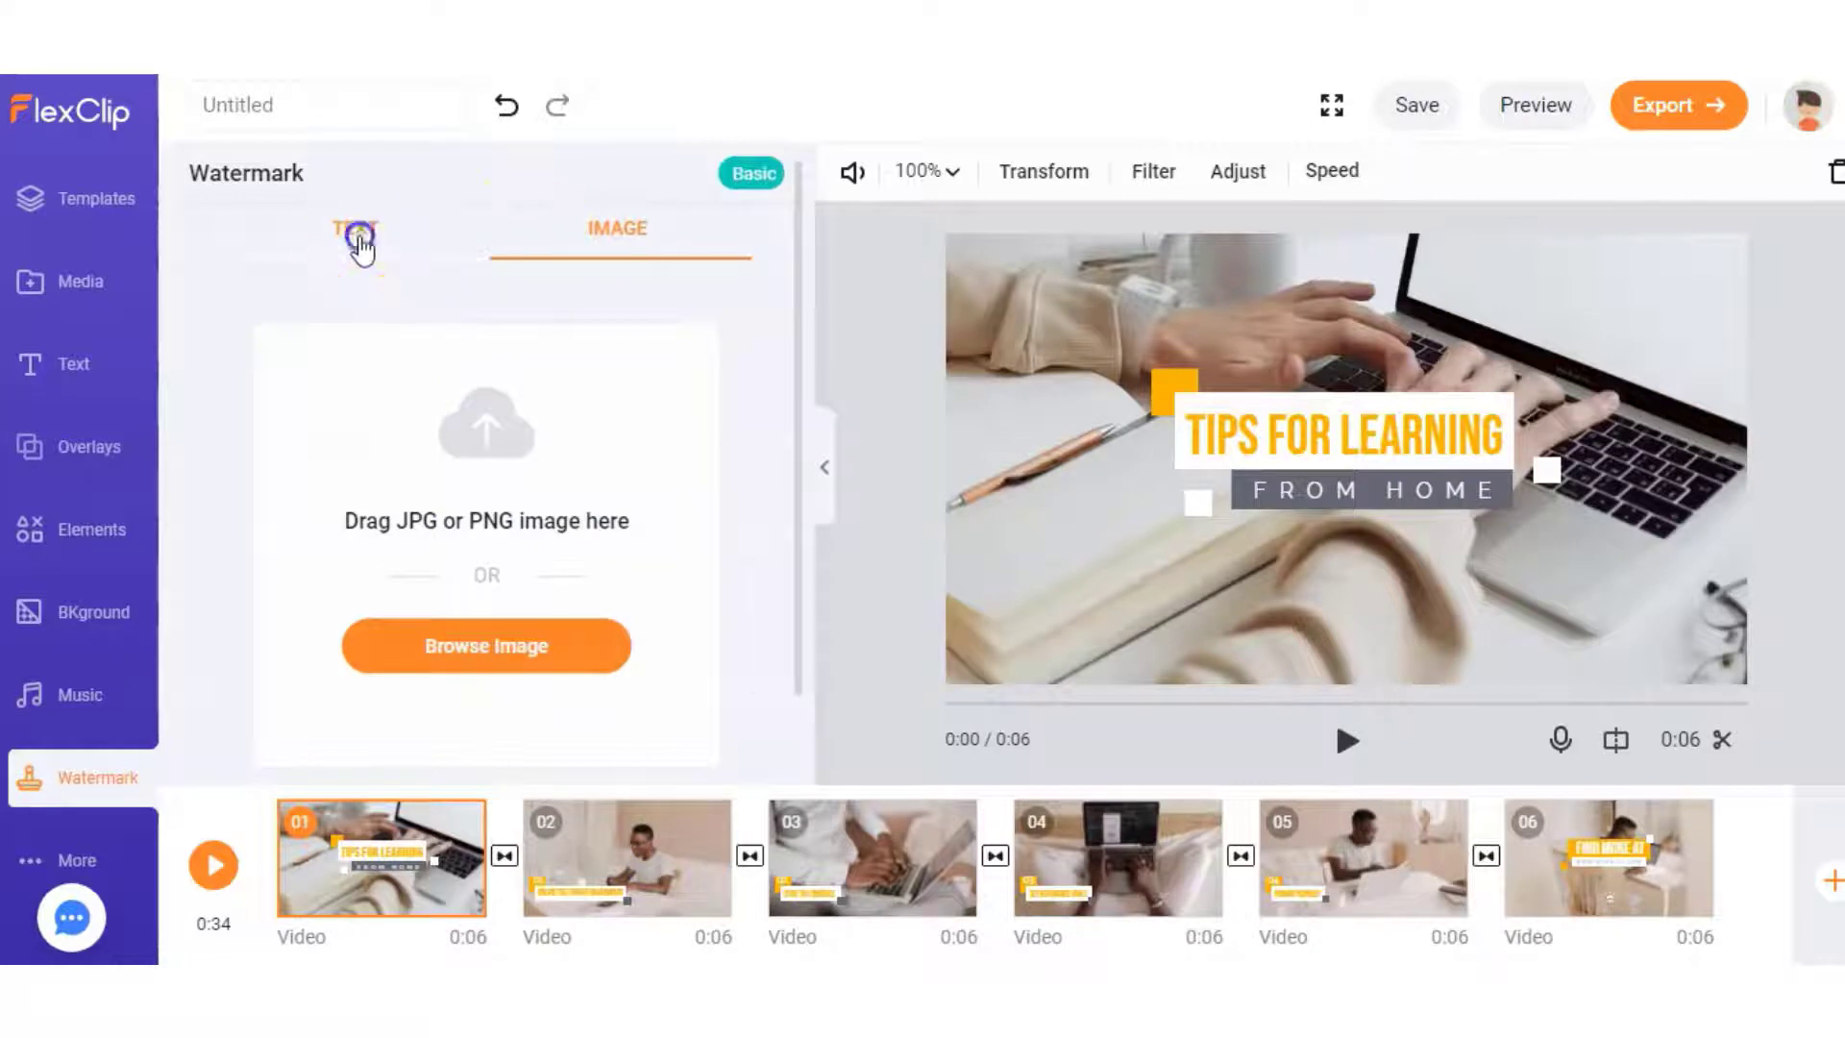
left_click(361, 241)
left_click(59, 860)
left_click(339, 386)
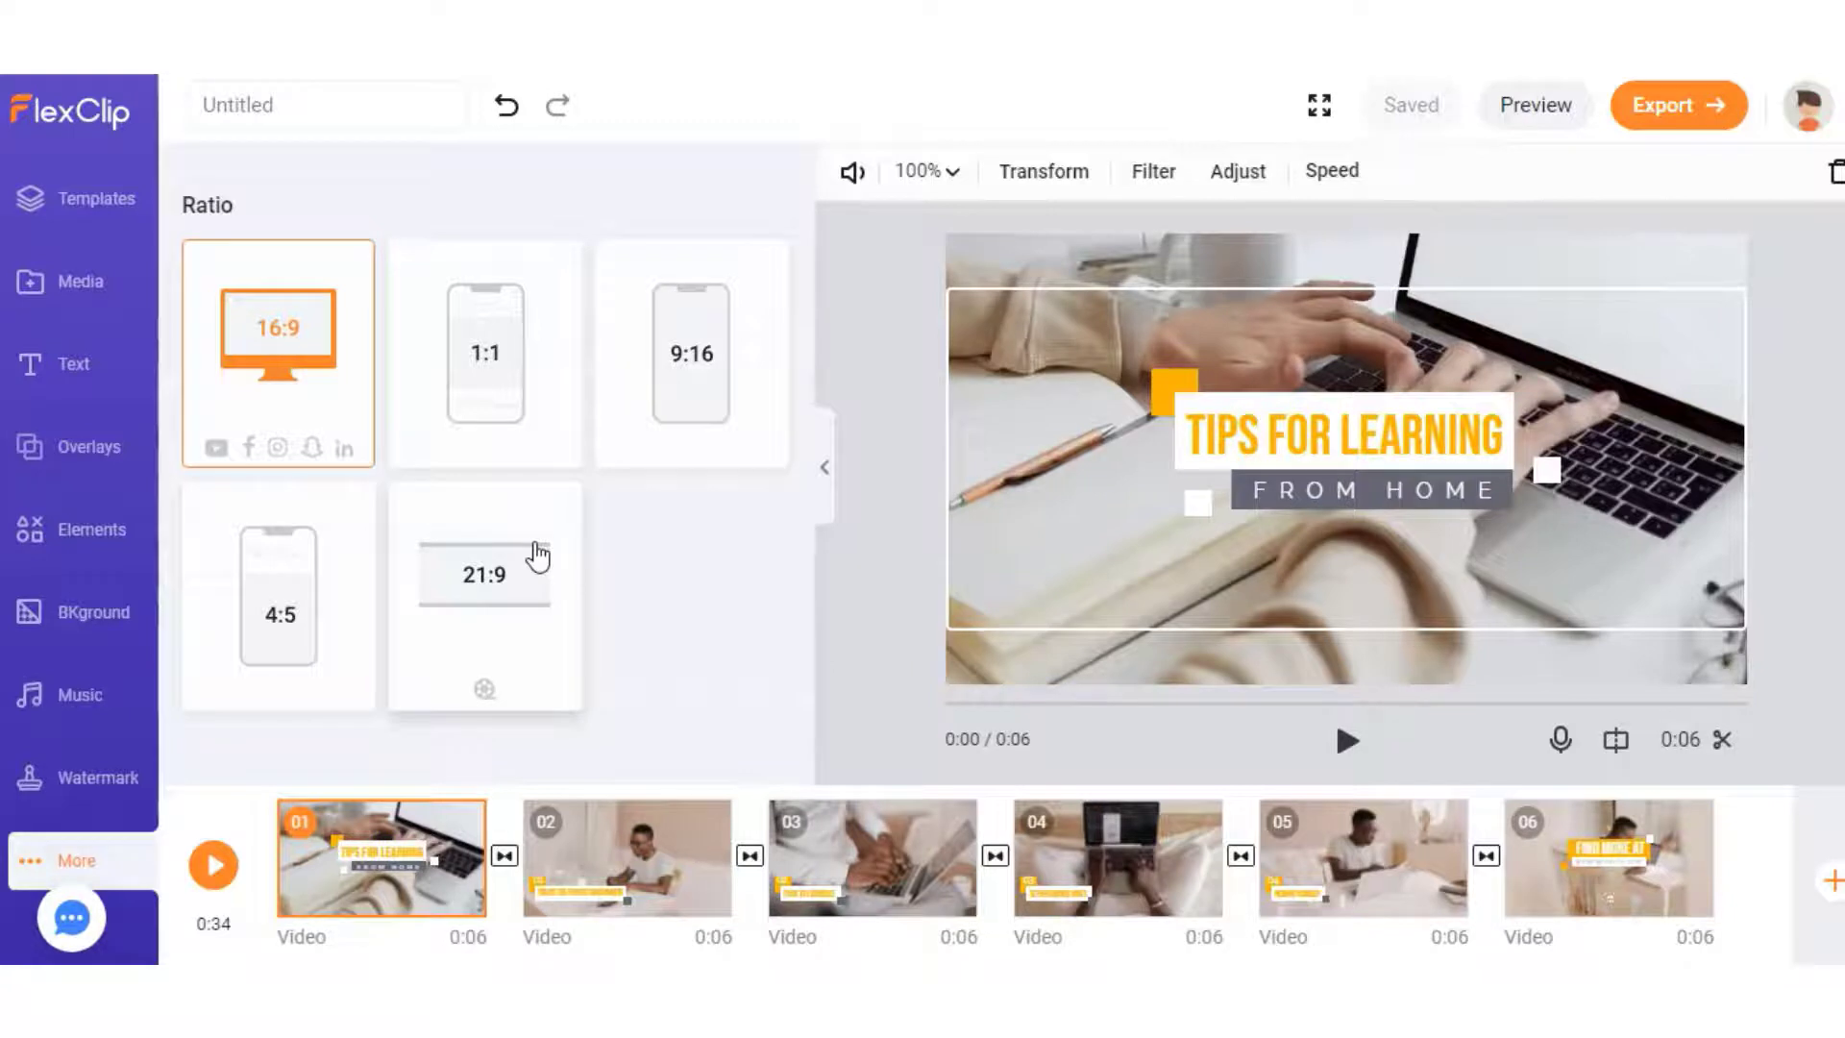
Scale the first clip's footage to fill the whole frame at 99% zoom
left_click(926, 174)
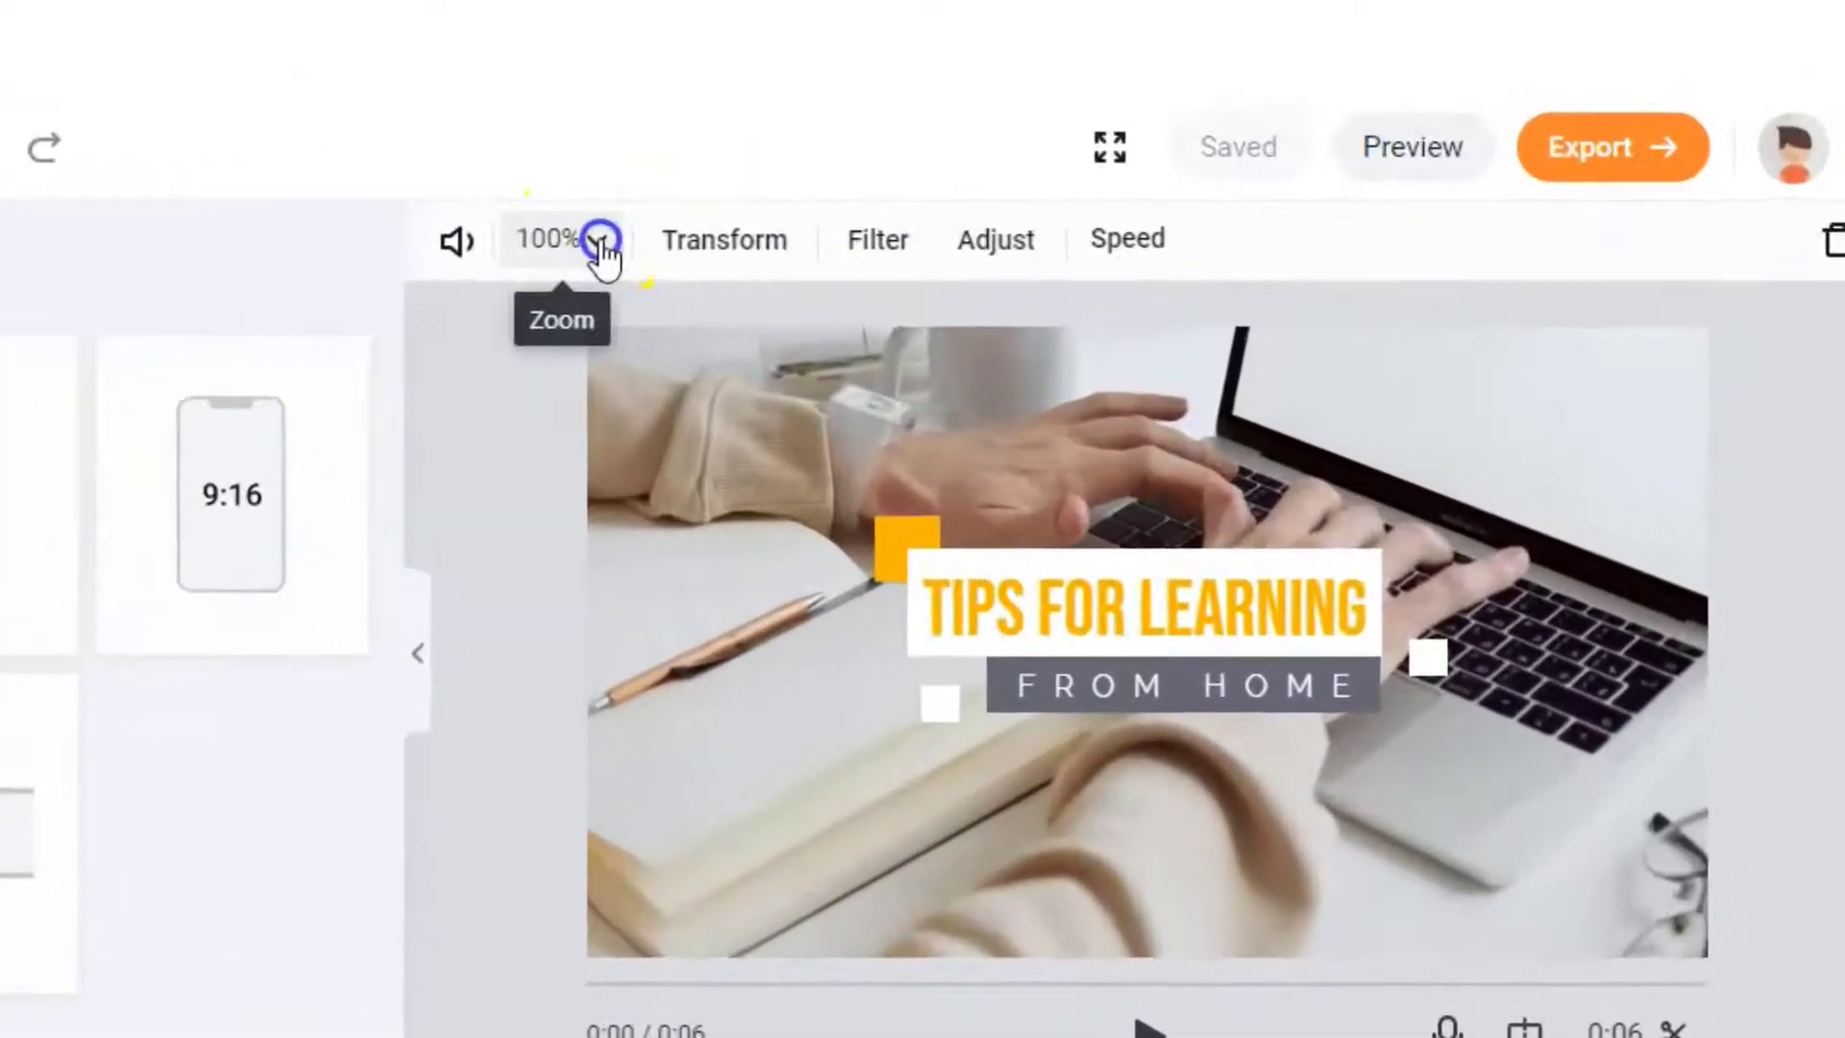
left_click(952, 172)
mouse_move(519, 409)
left_mouse_down()
mouse_move(561, 409)
mouse_move(504, 410)
left_mouse_up()
left_click(434, 510)
left_click(638, 501)
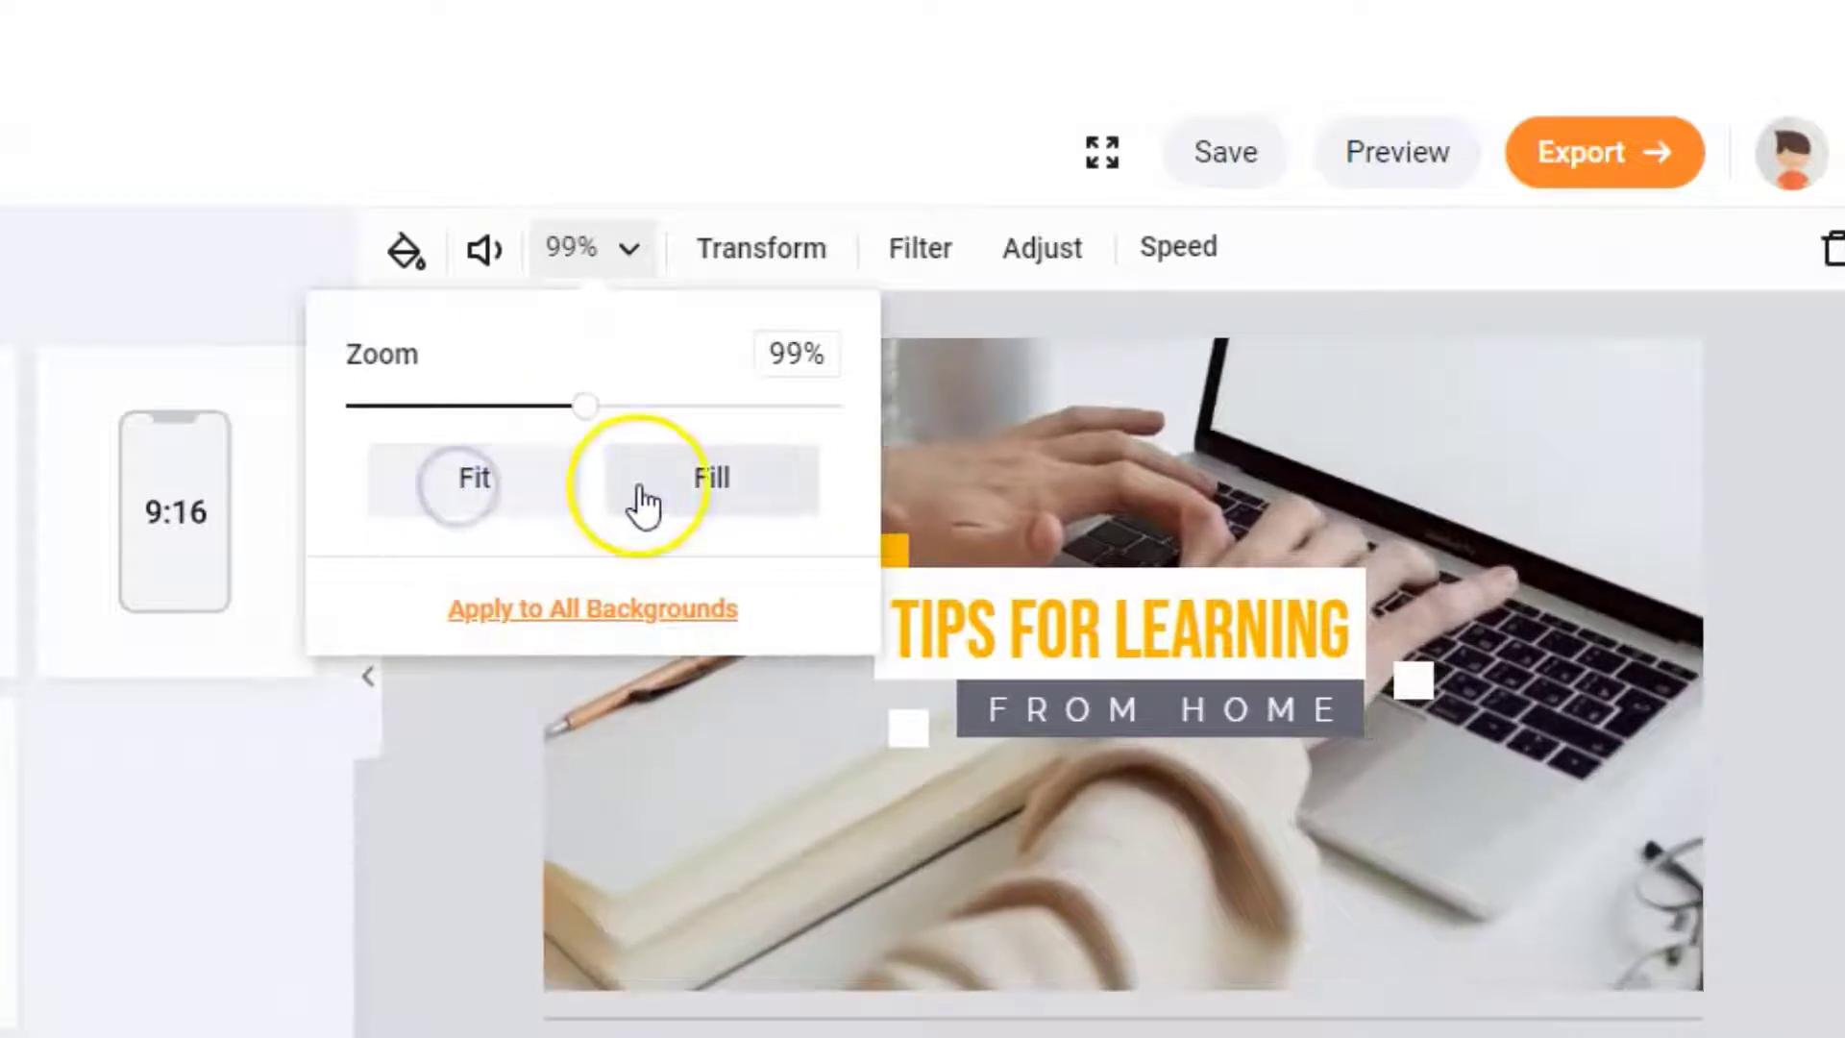
Lower the first clip's volume slightly and rotate the footage left
left_click(408, 252)
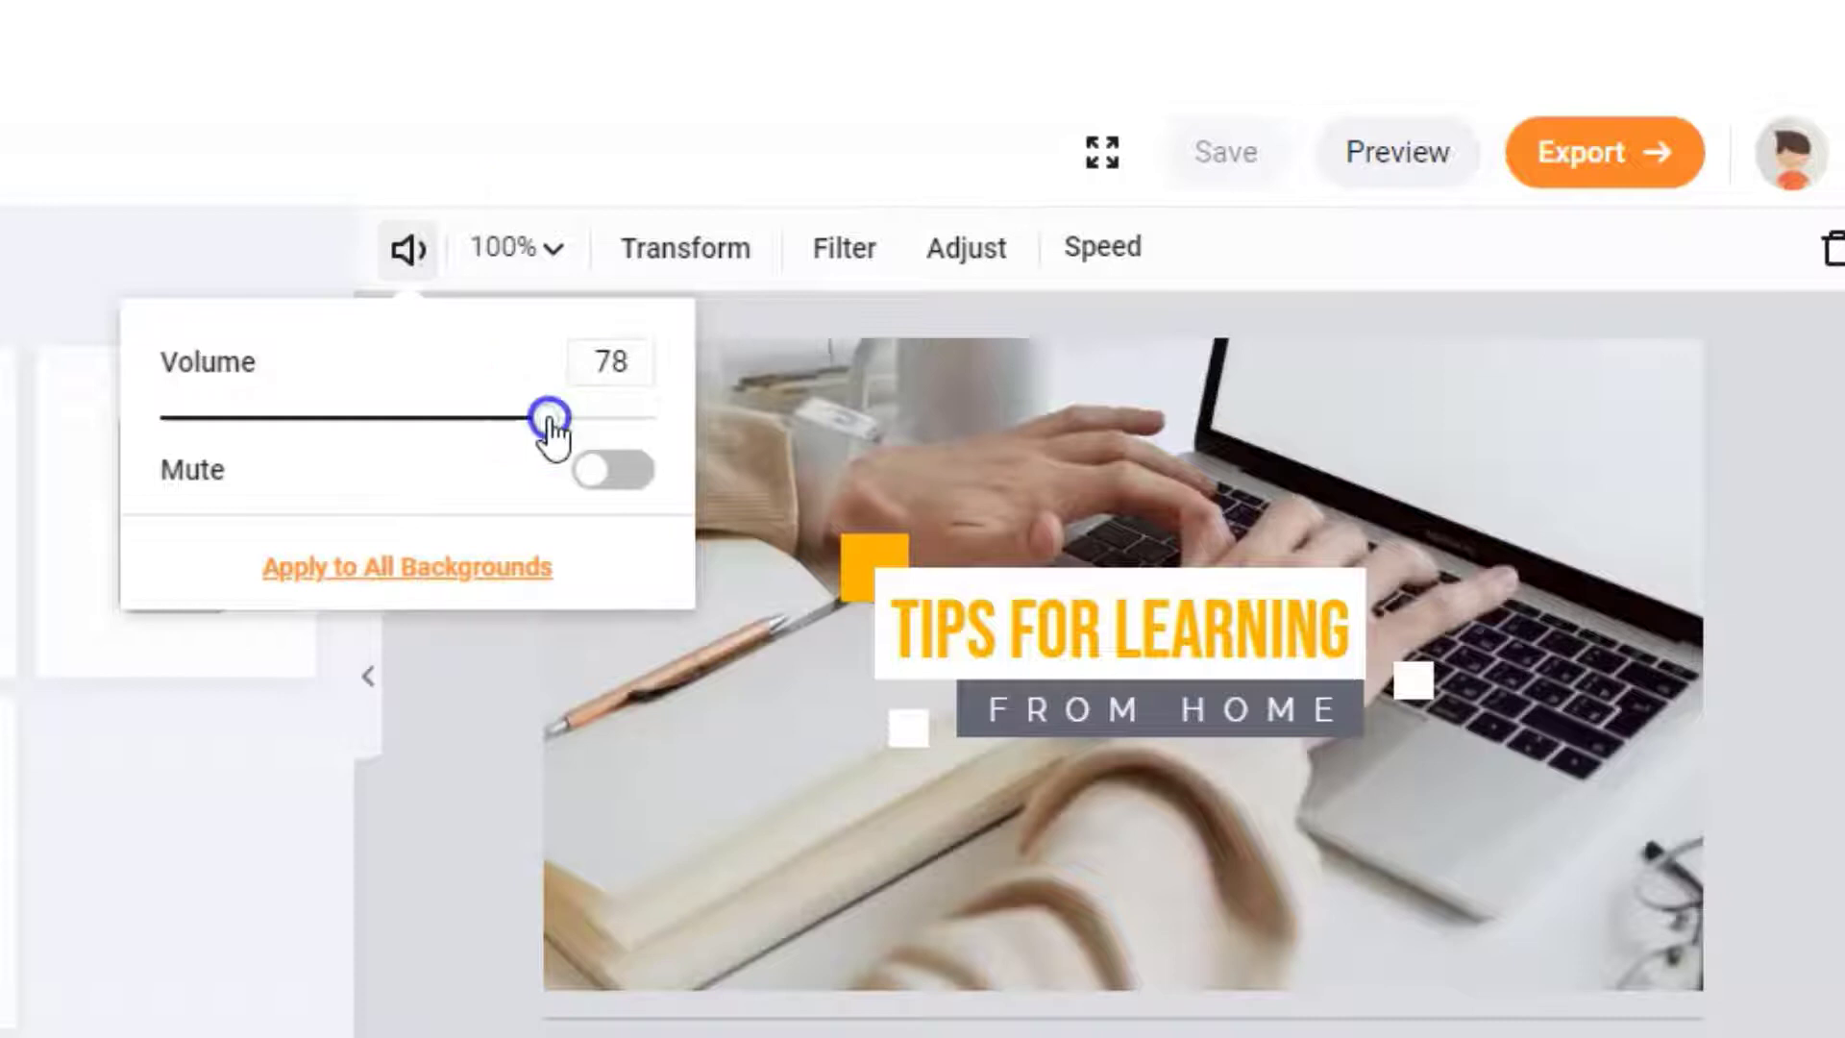
left_click_drag(549, 432, 539, 429)
left_click(746, 254)
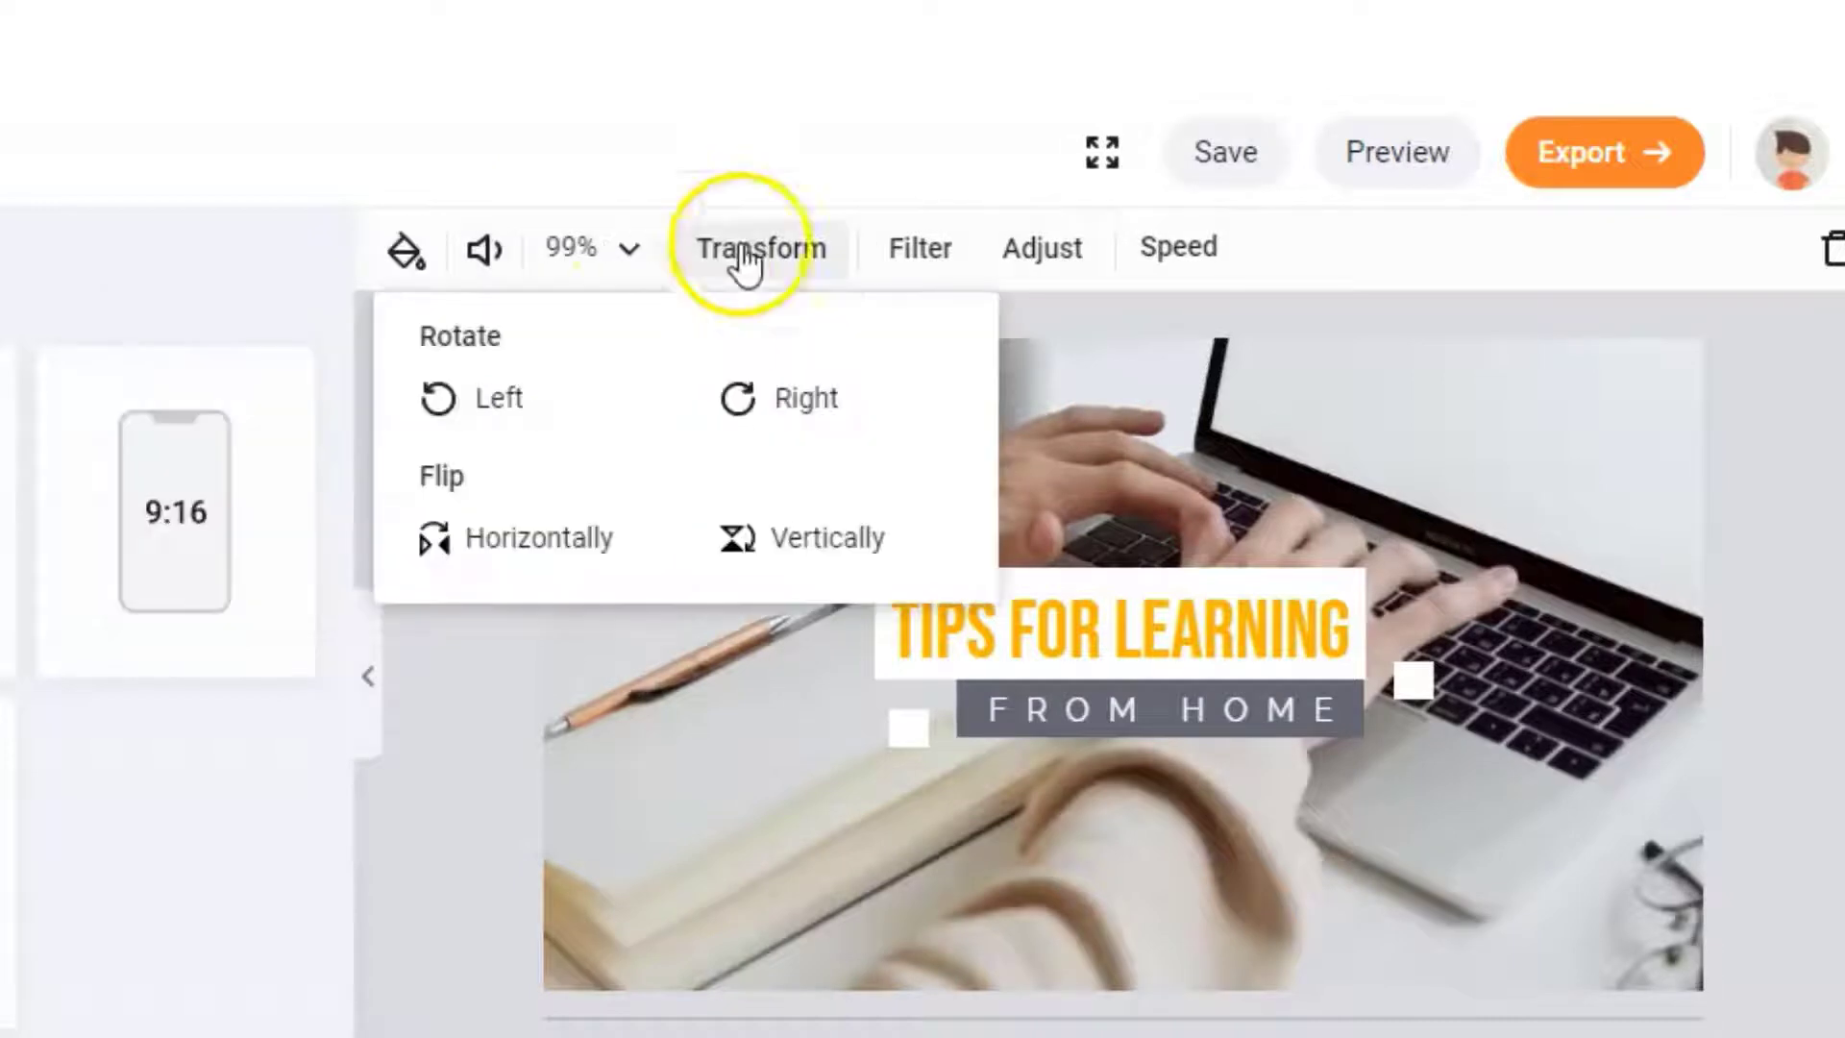
left_click(514, 411)
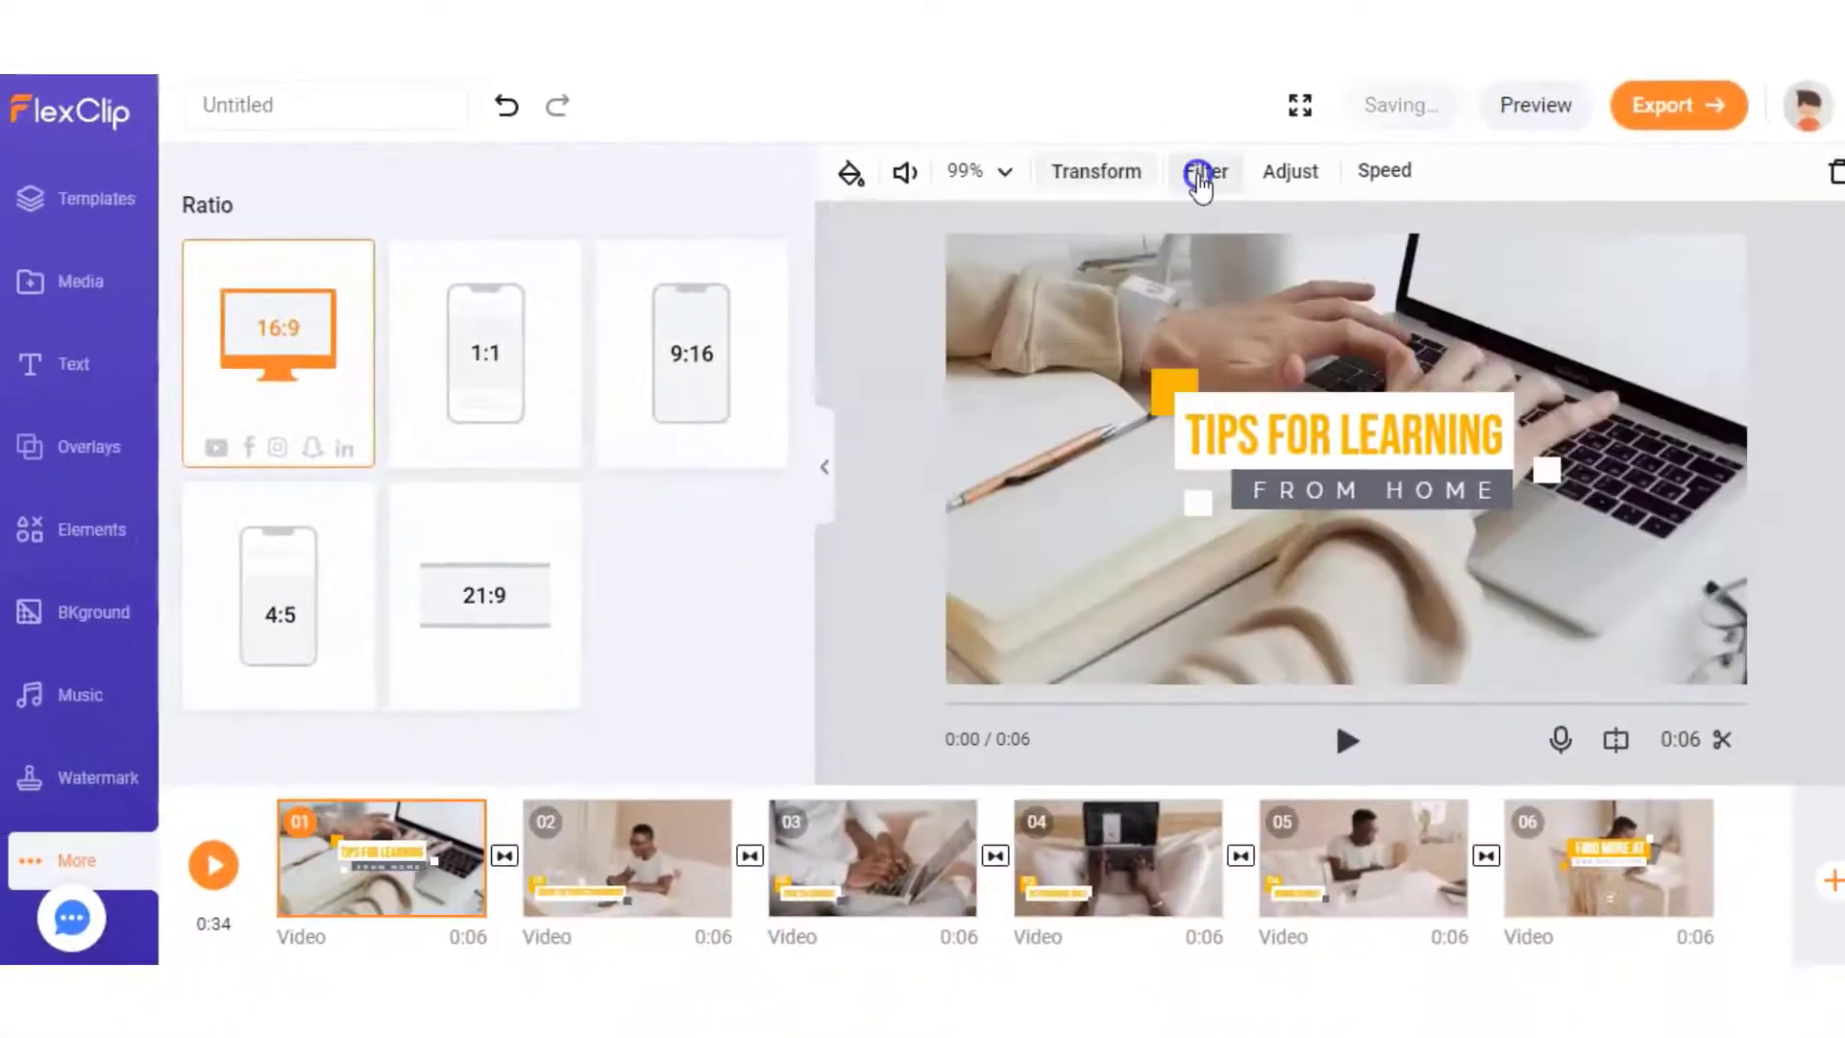
Try the Greyscale filter on the first clip, then switch to Sutro
left_click(1199, 181)
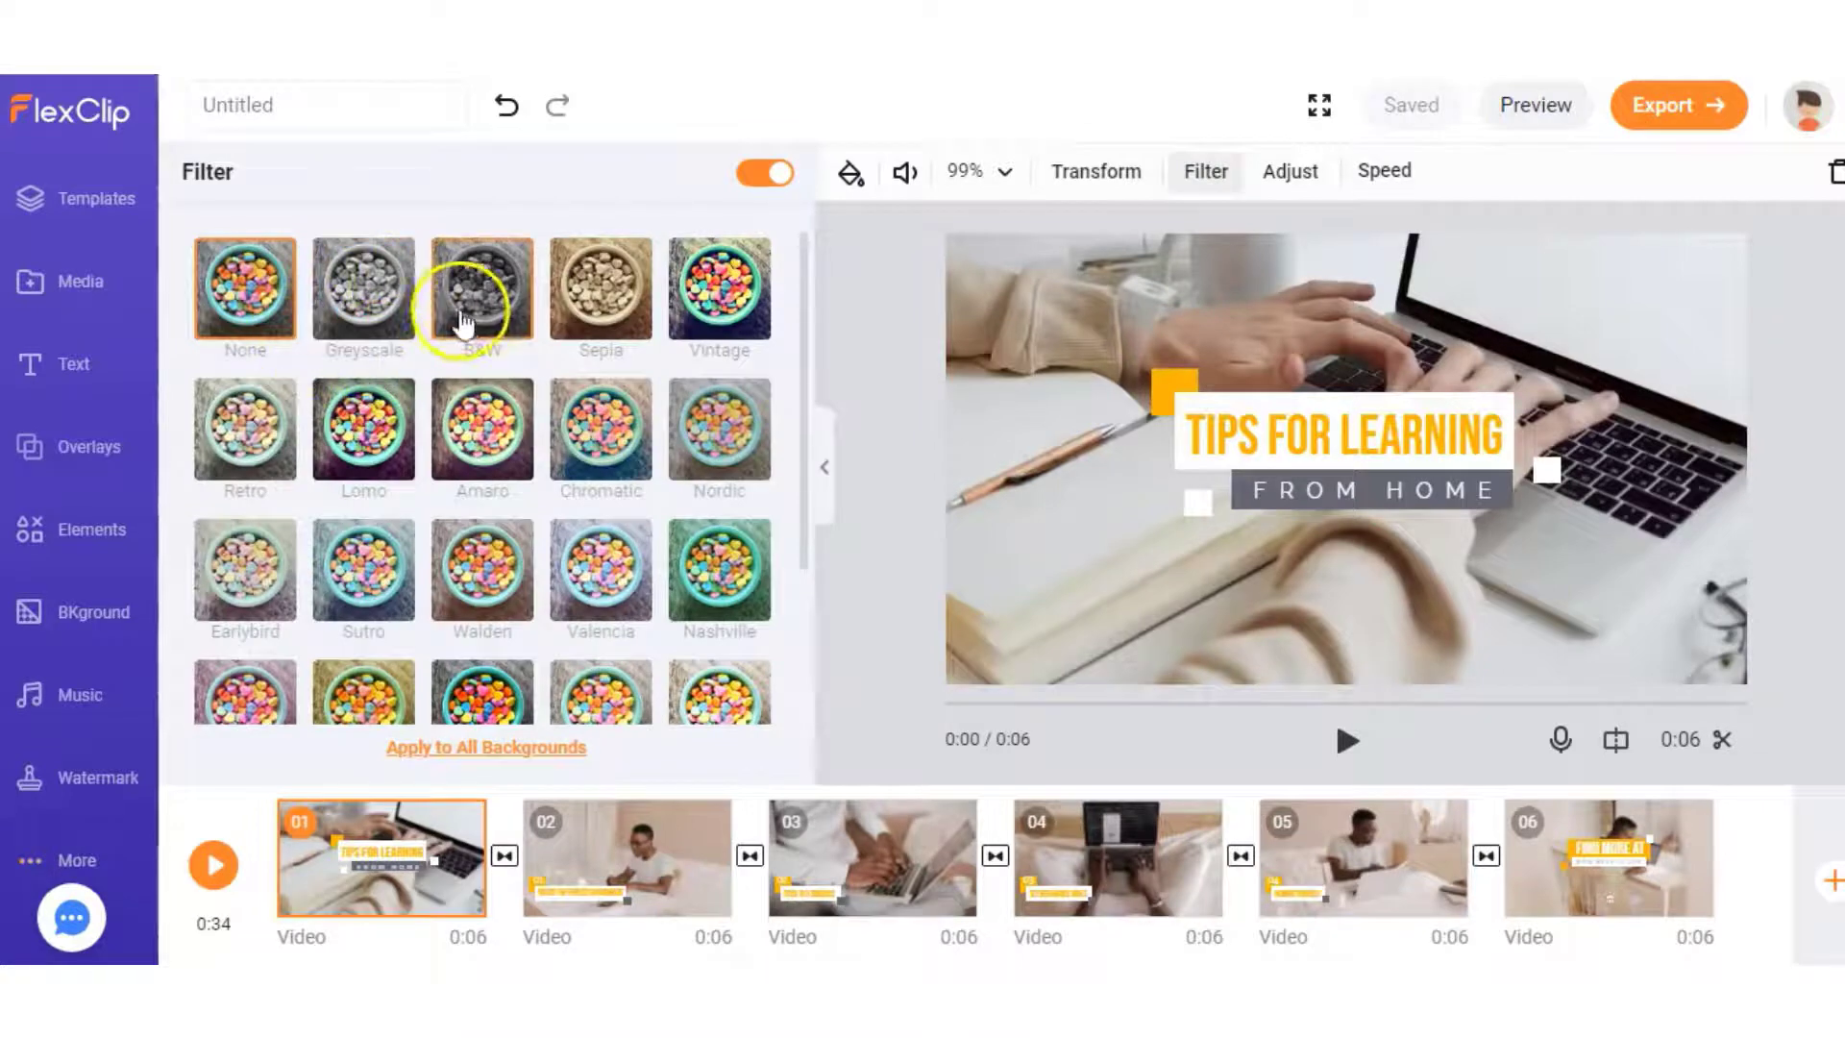
left_click(373, 306)
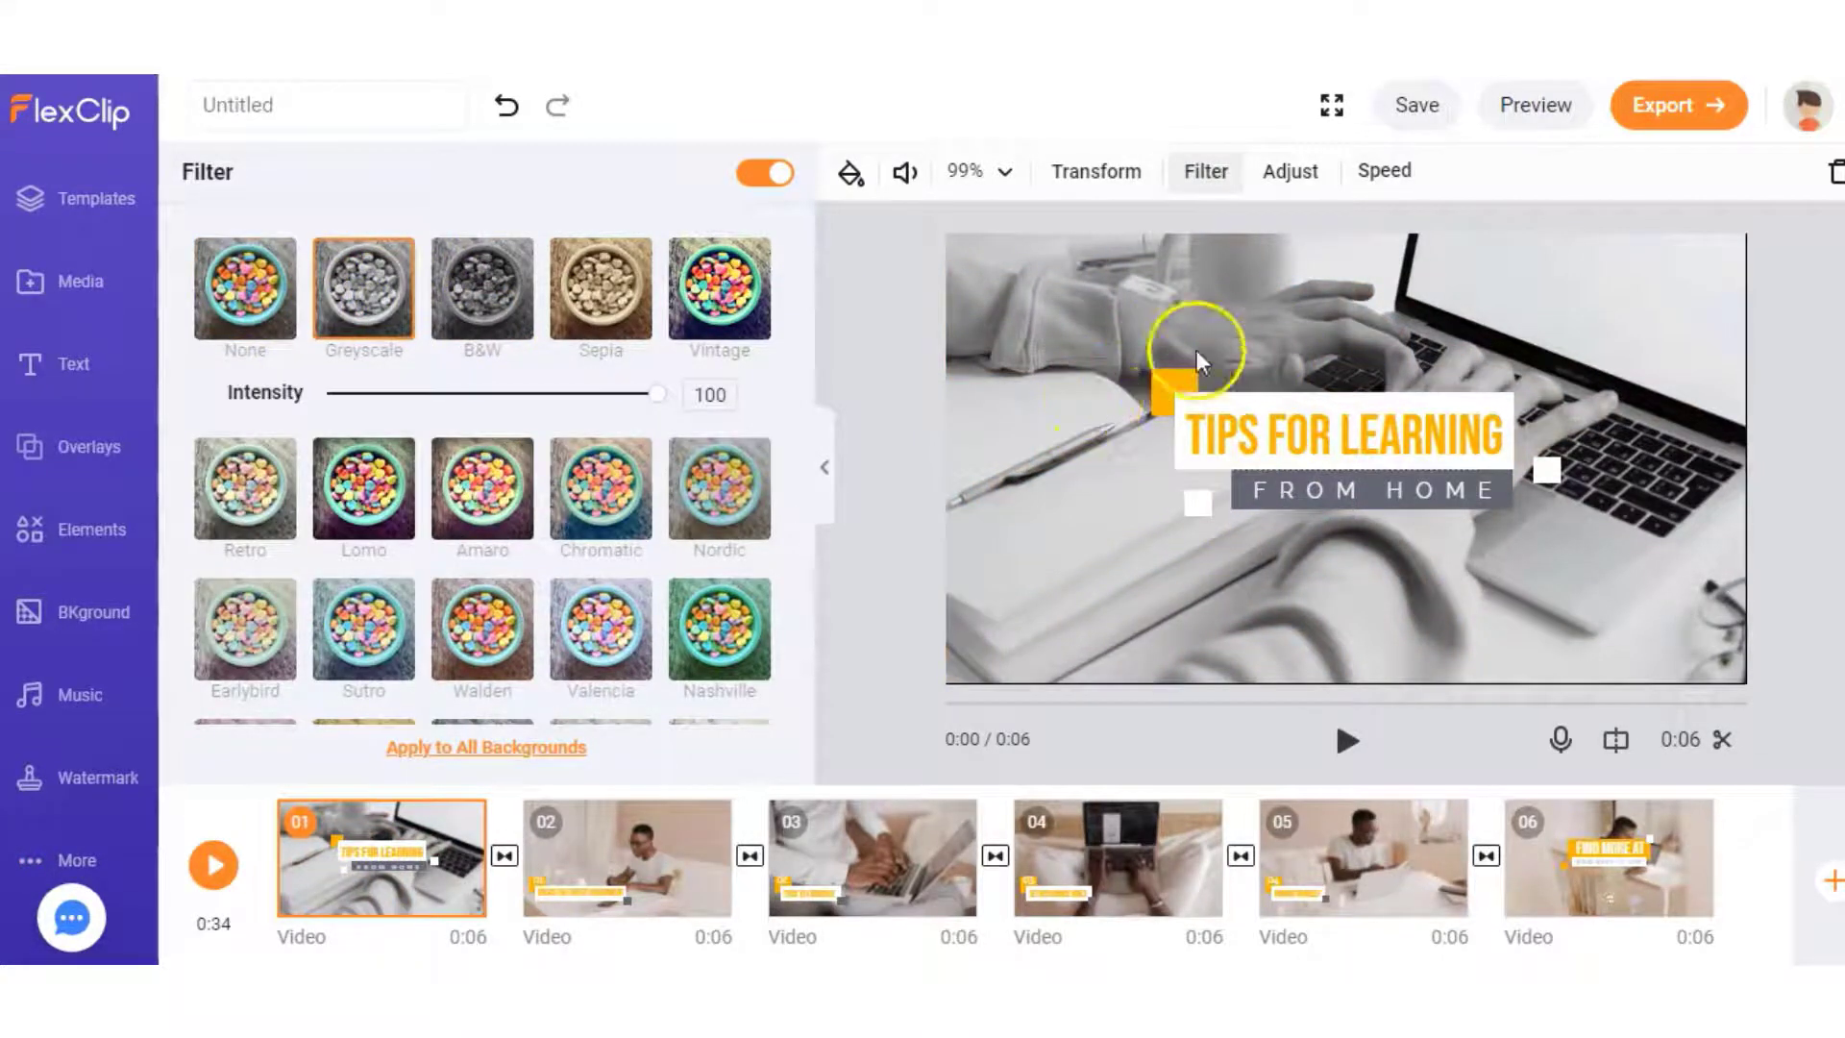
left_click(399, 622)
scroll(432, 529, "down", 3)
left_click(480, 399)
scroll(708, 400, "up", 3)
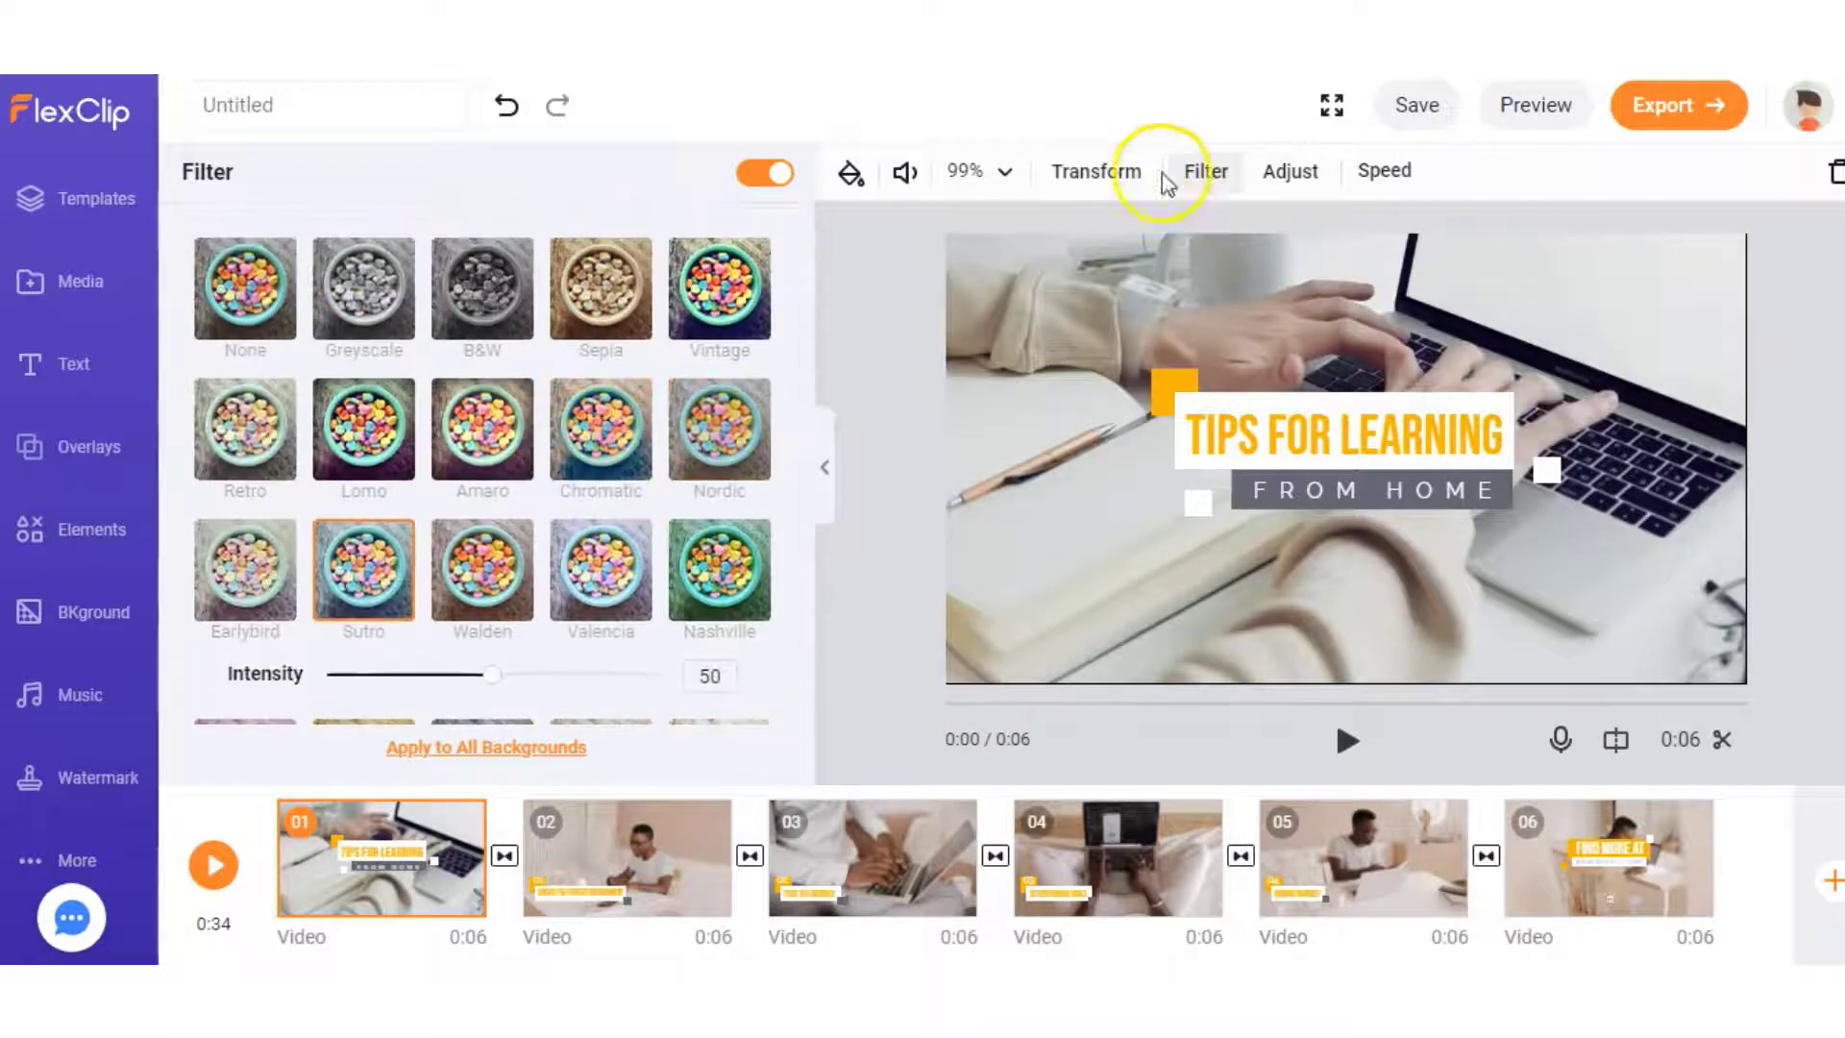
Review the colour adjustment sliders, all at 0, and check the 0.5x–3x speed choices
left_click(1287, 173)
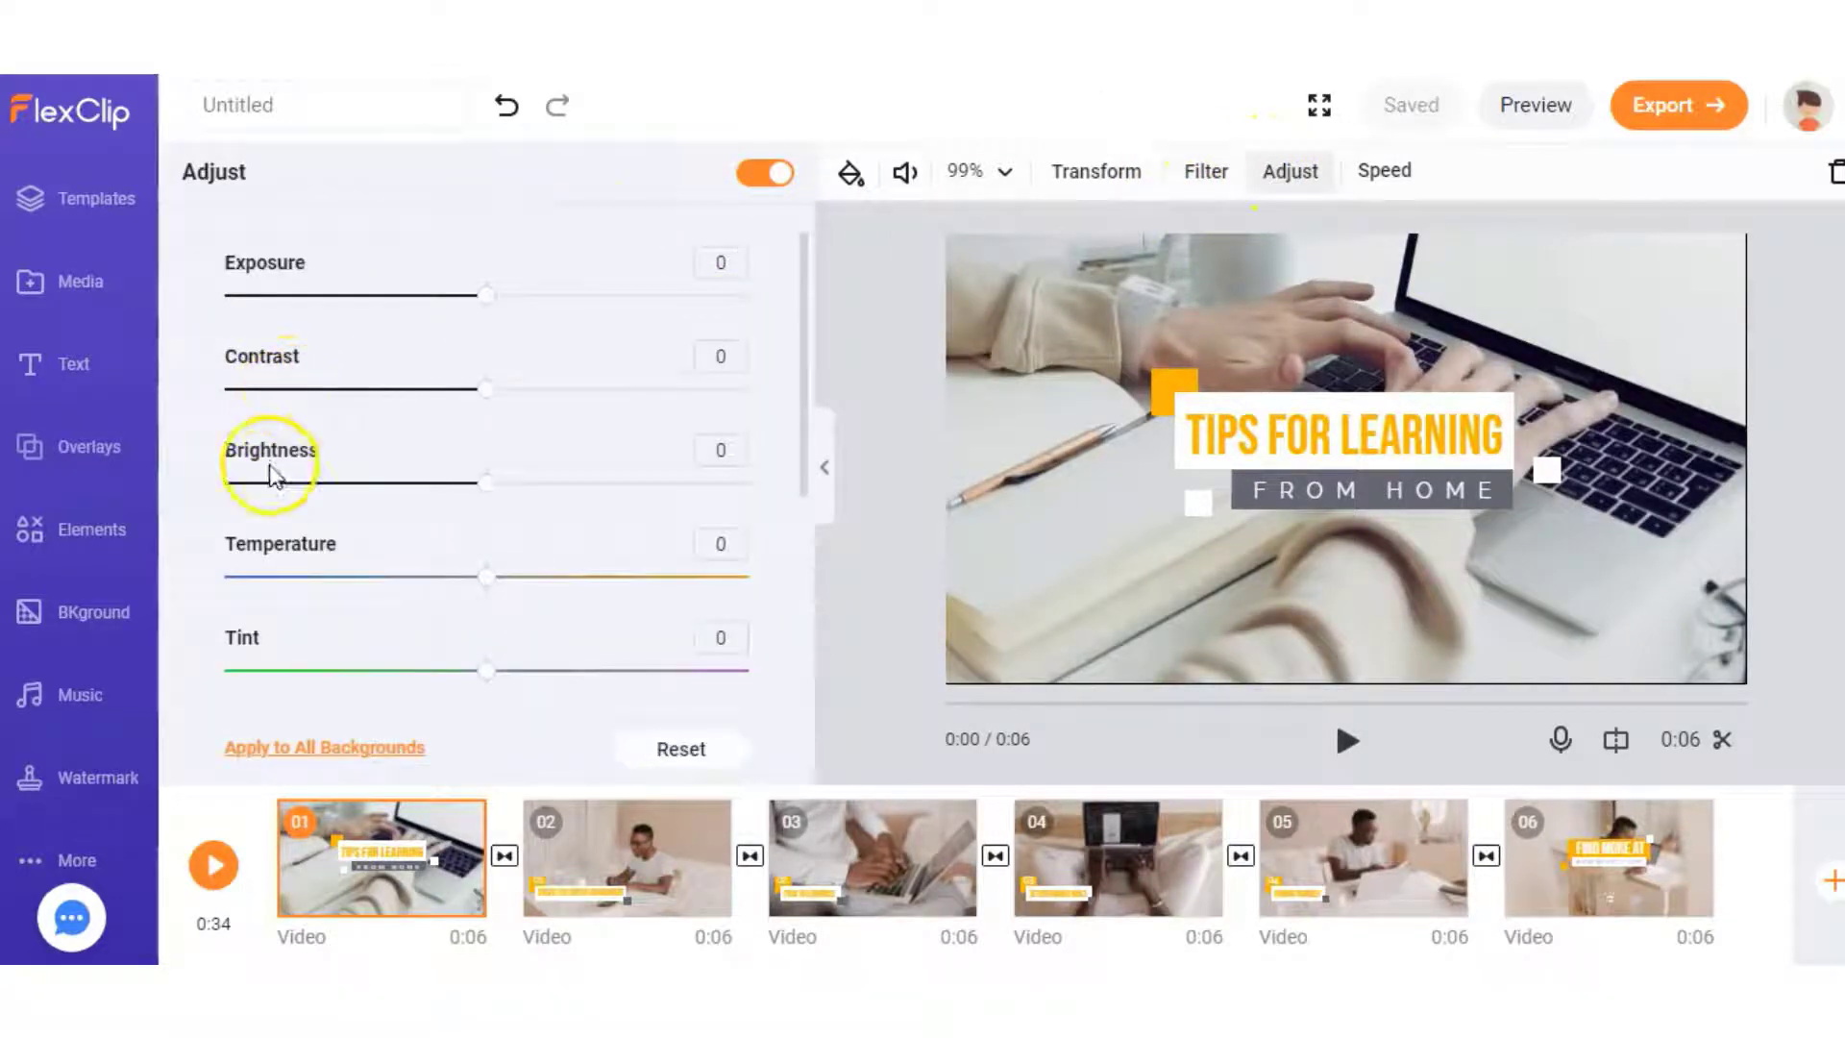
scroll(338, 663, "down", 4)
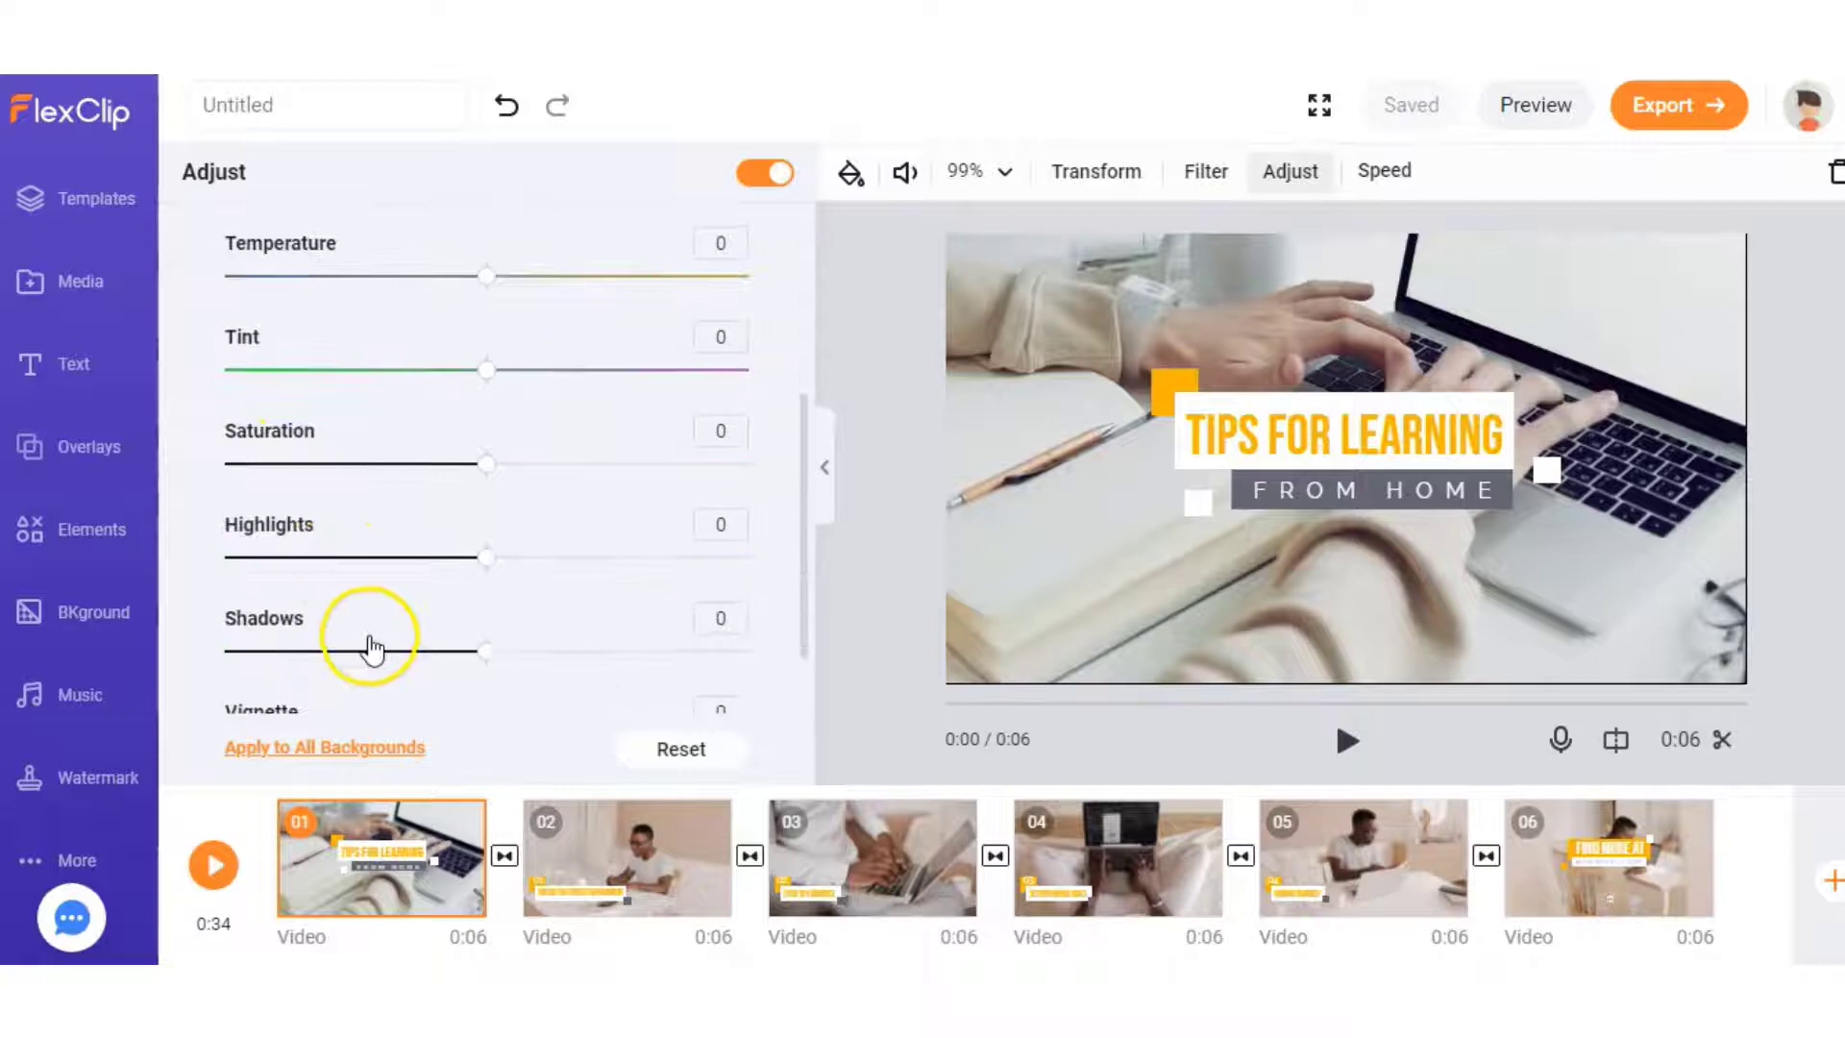
scroll(373, 594, "up", 1)
scroll(394, 577, "up", 2)
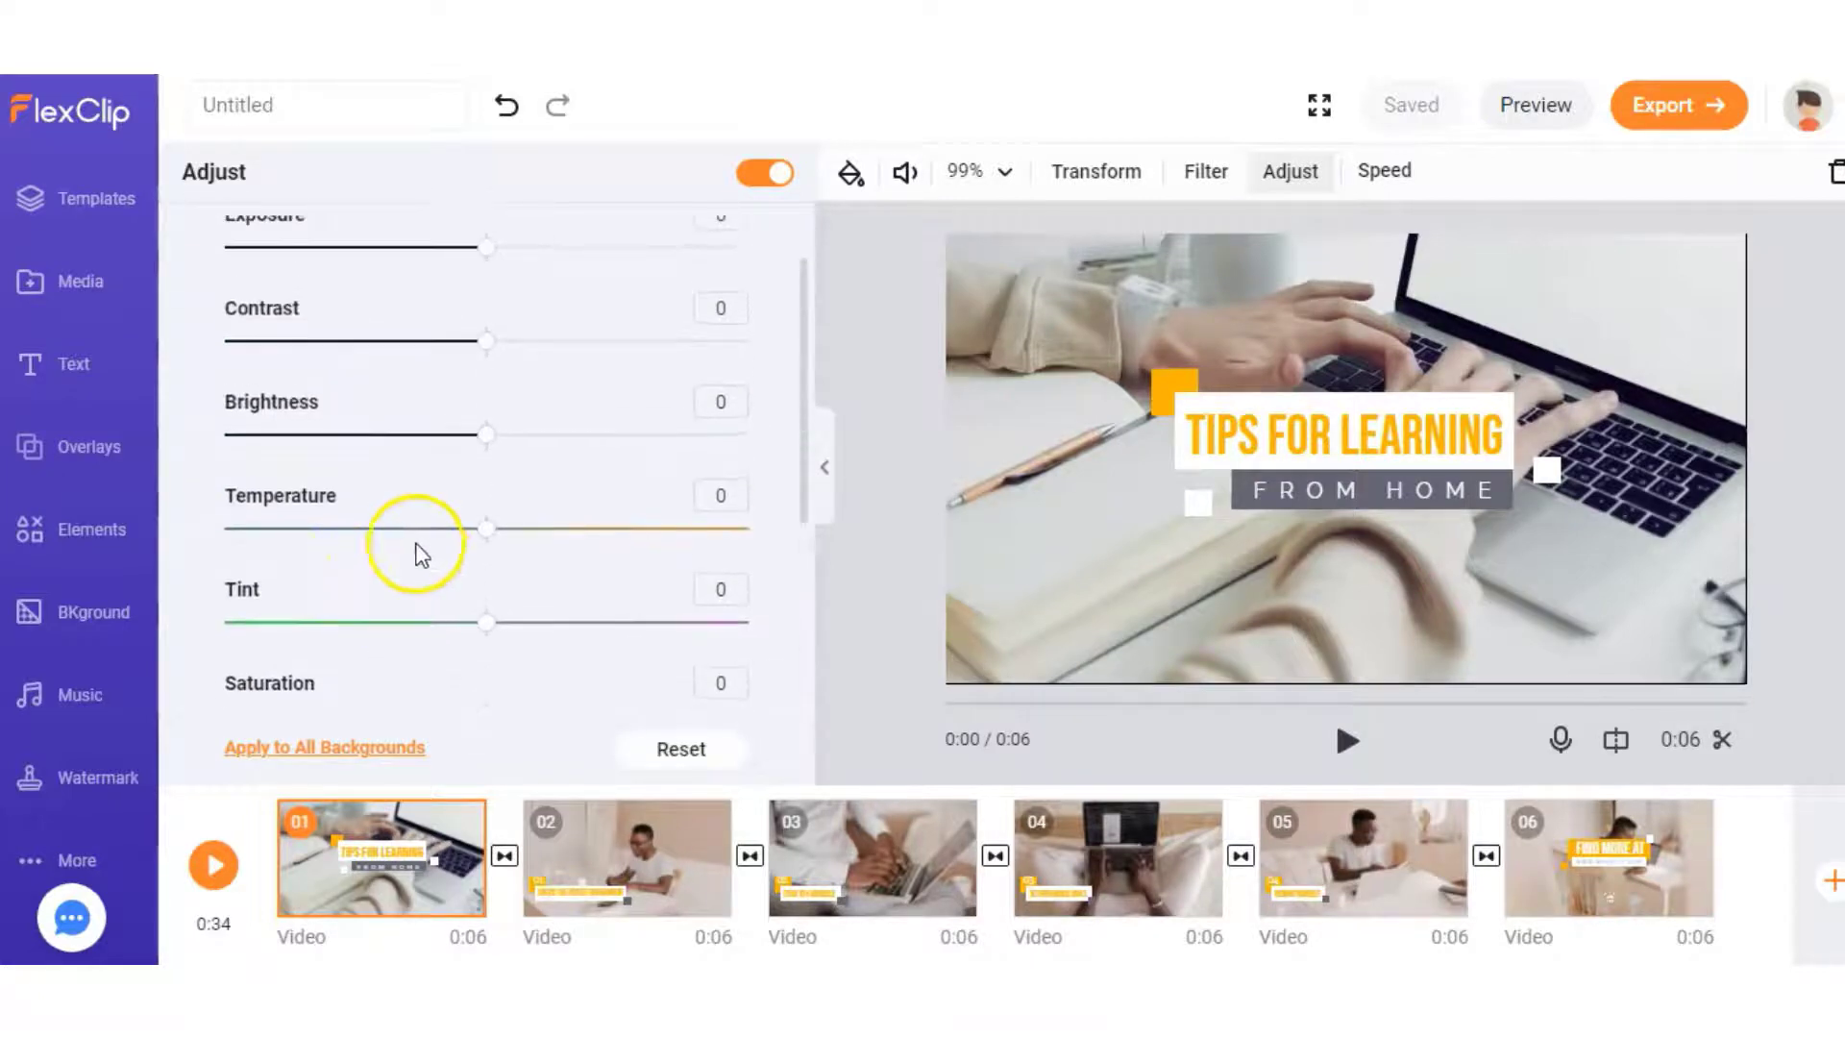
left_click(1383, 173)
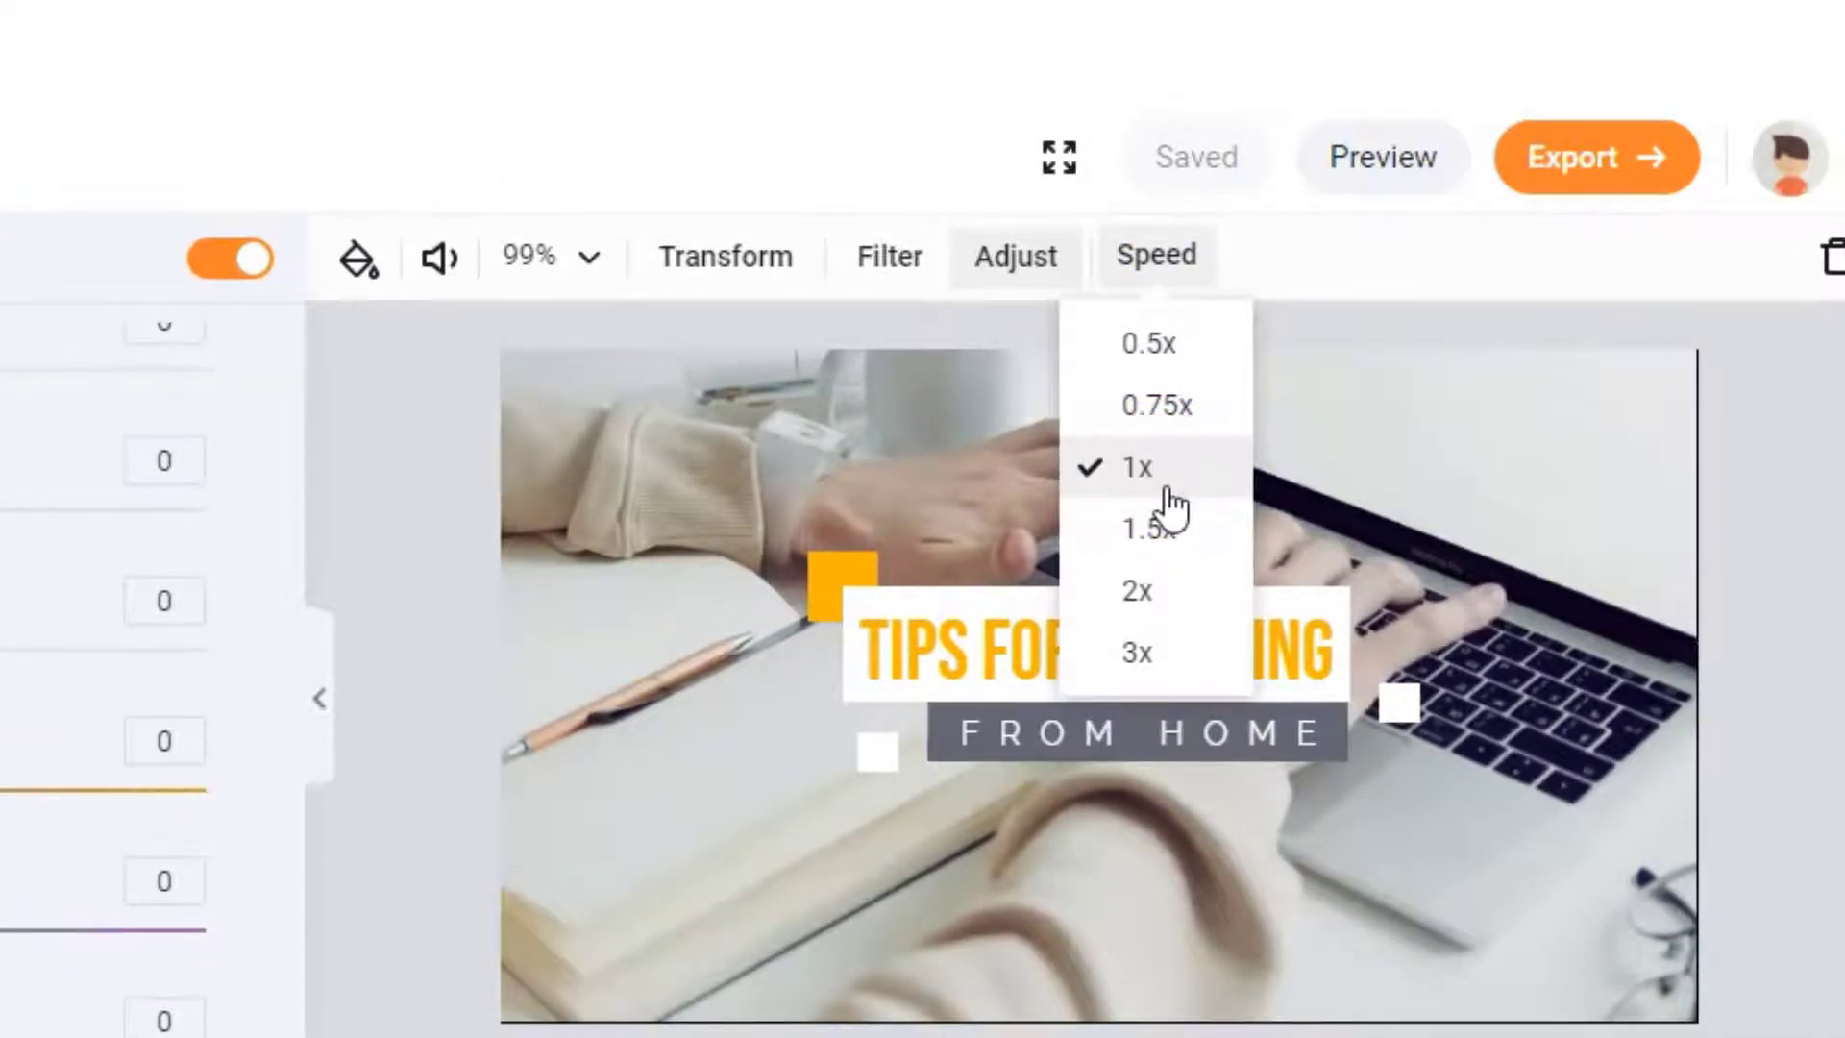
left_click(1172, 504)
left_click(1421, 700)
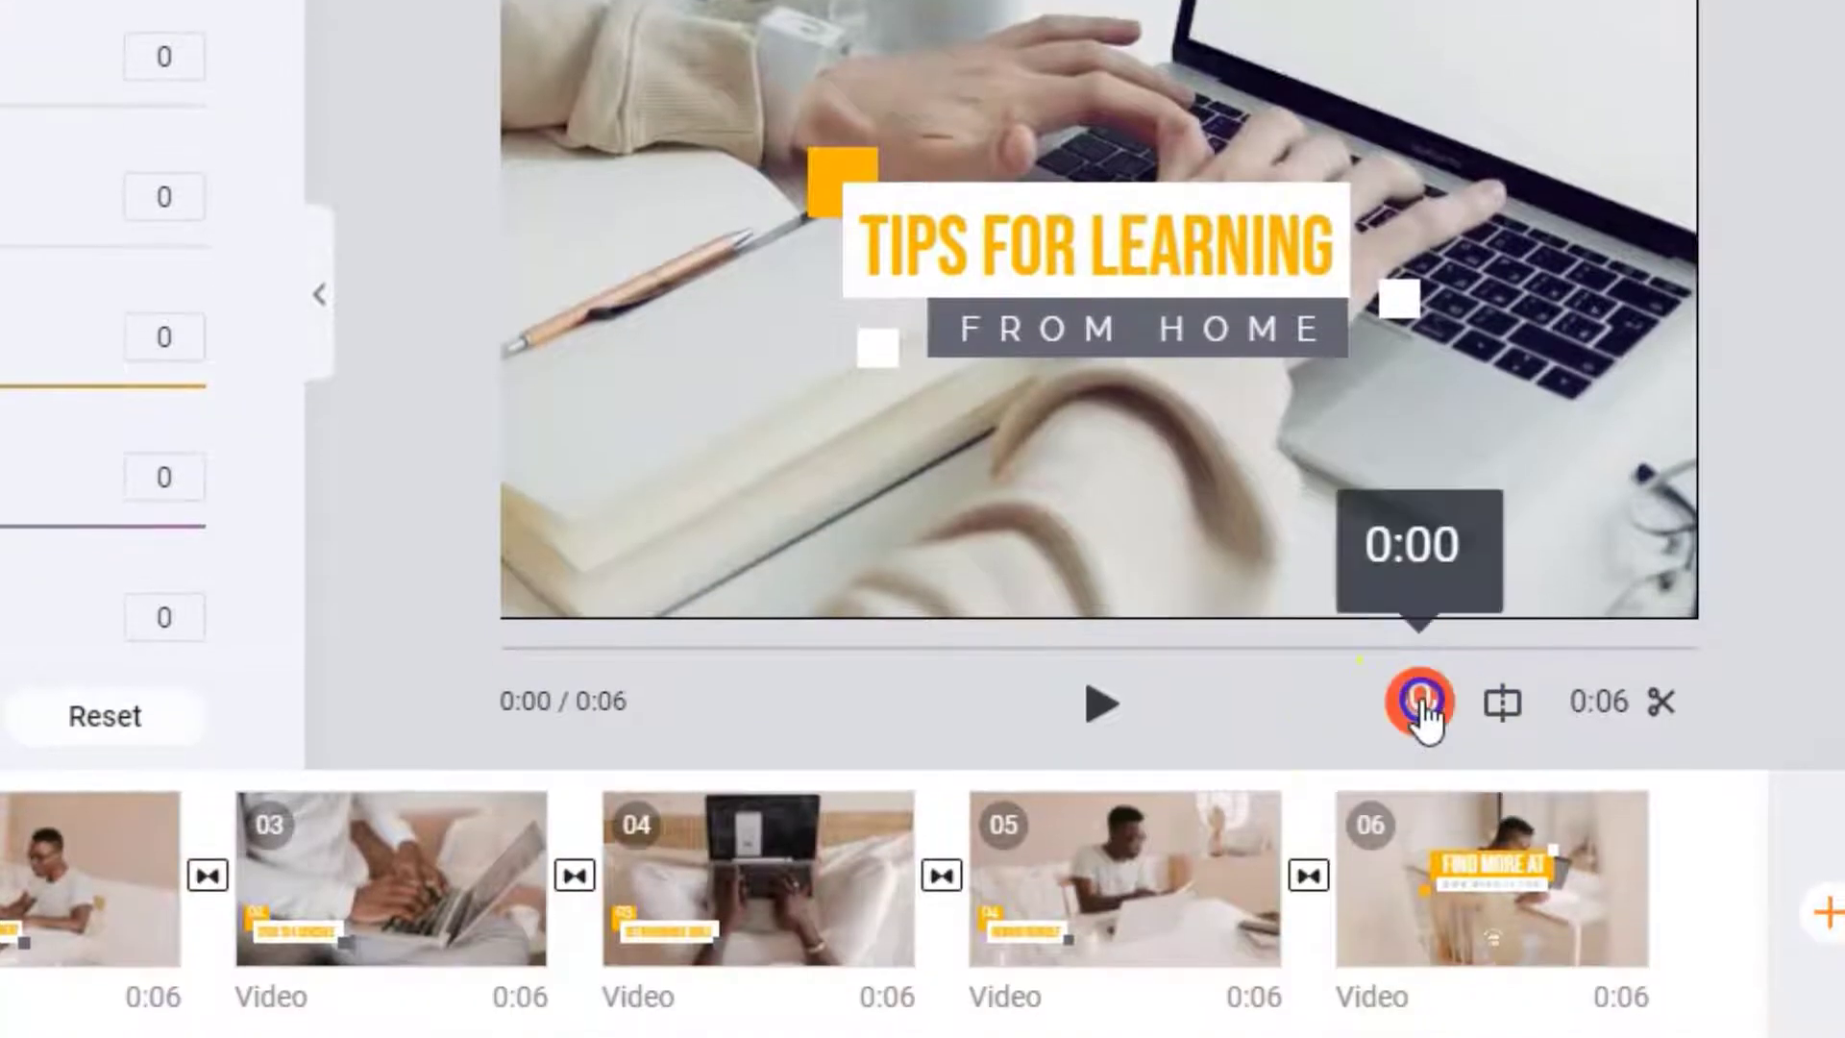
left_click(1421, 701)
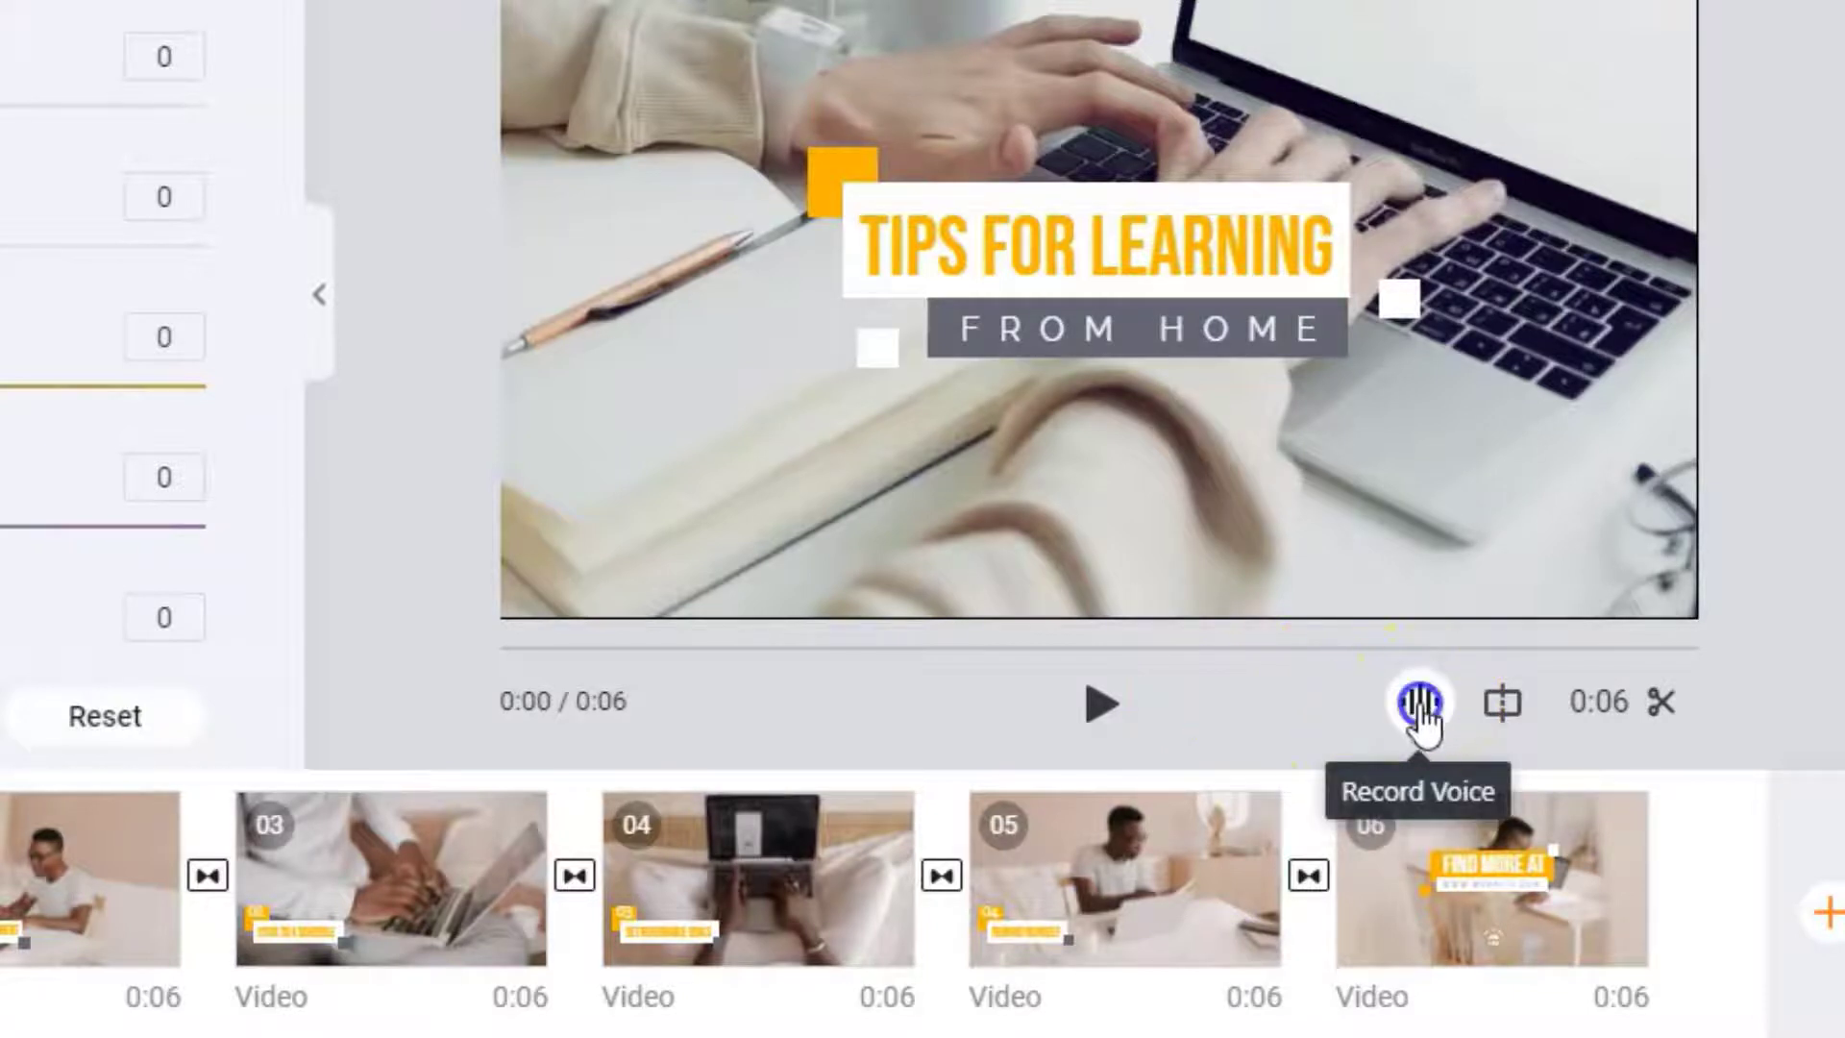
left_click(1420, 701)
left_click(1512, 607)
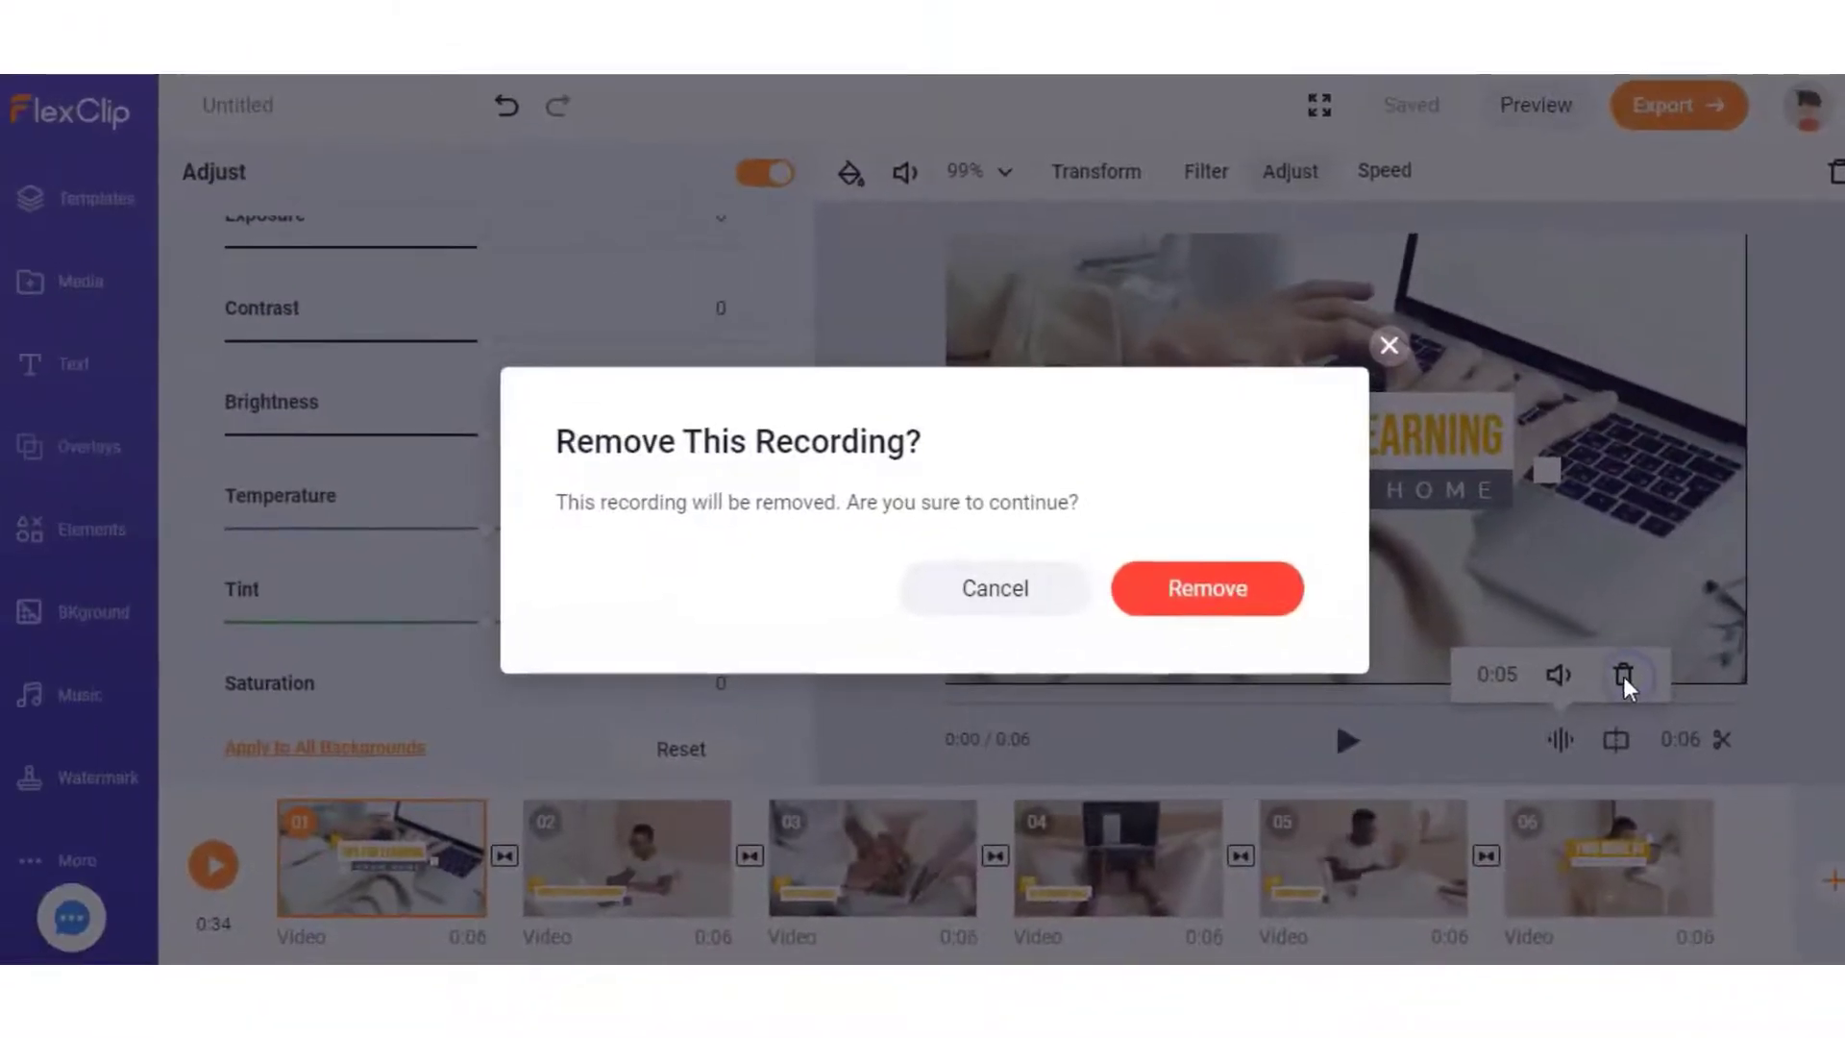
left_click(1168, 606)
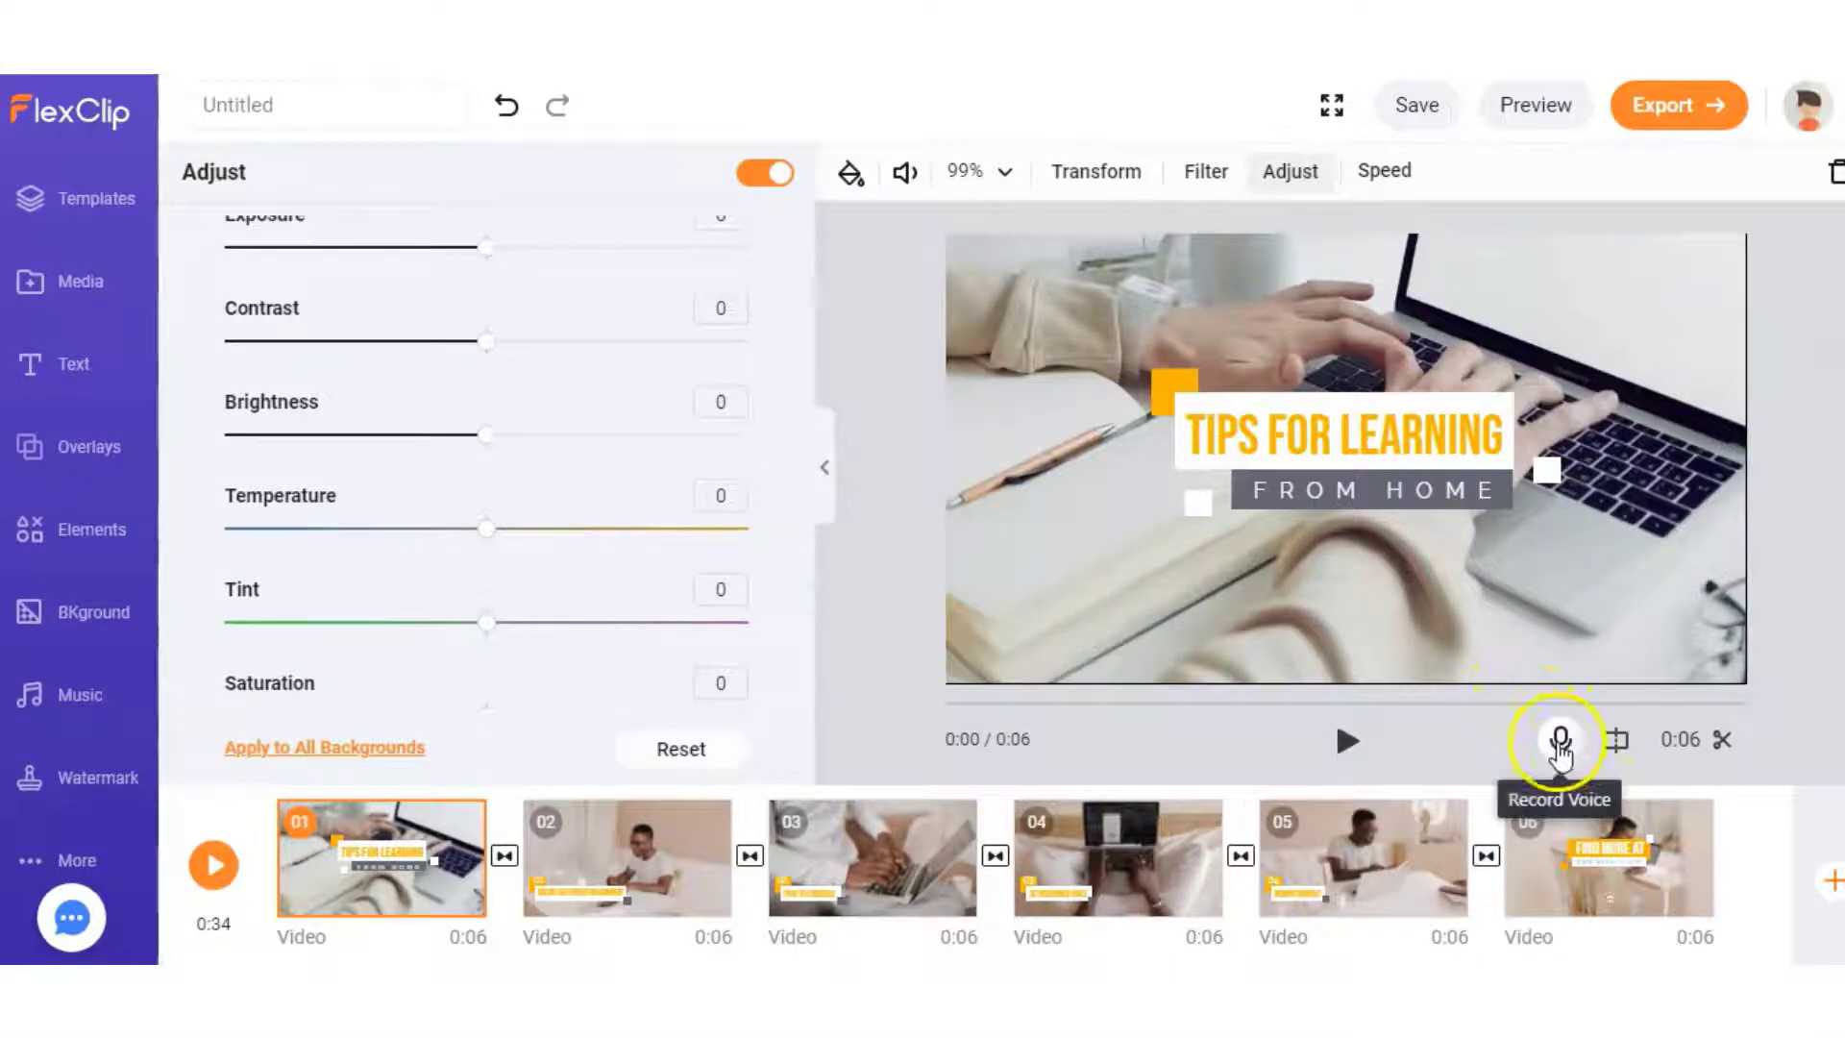
Split clip 01 at 0:02.72 into two clips of 0:02 and 0:03
left_click(1616, 739)
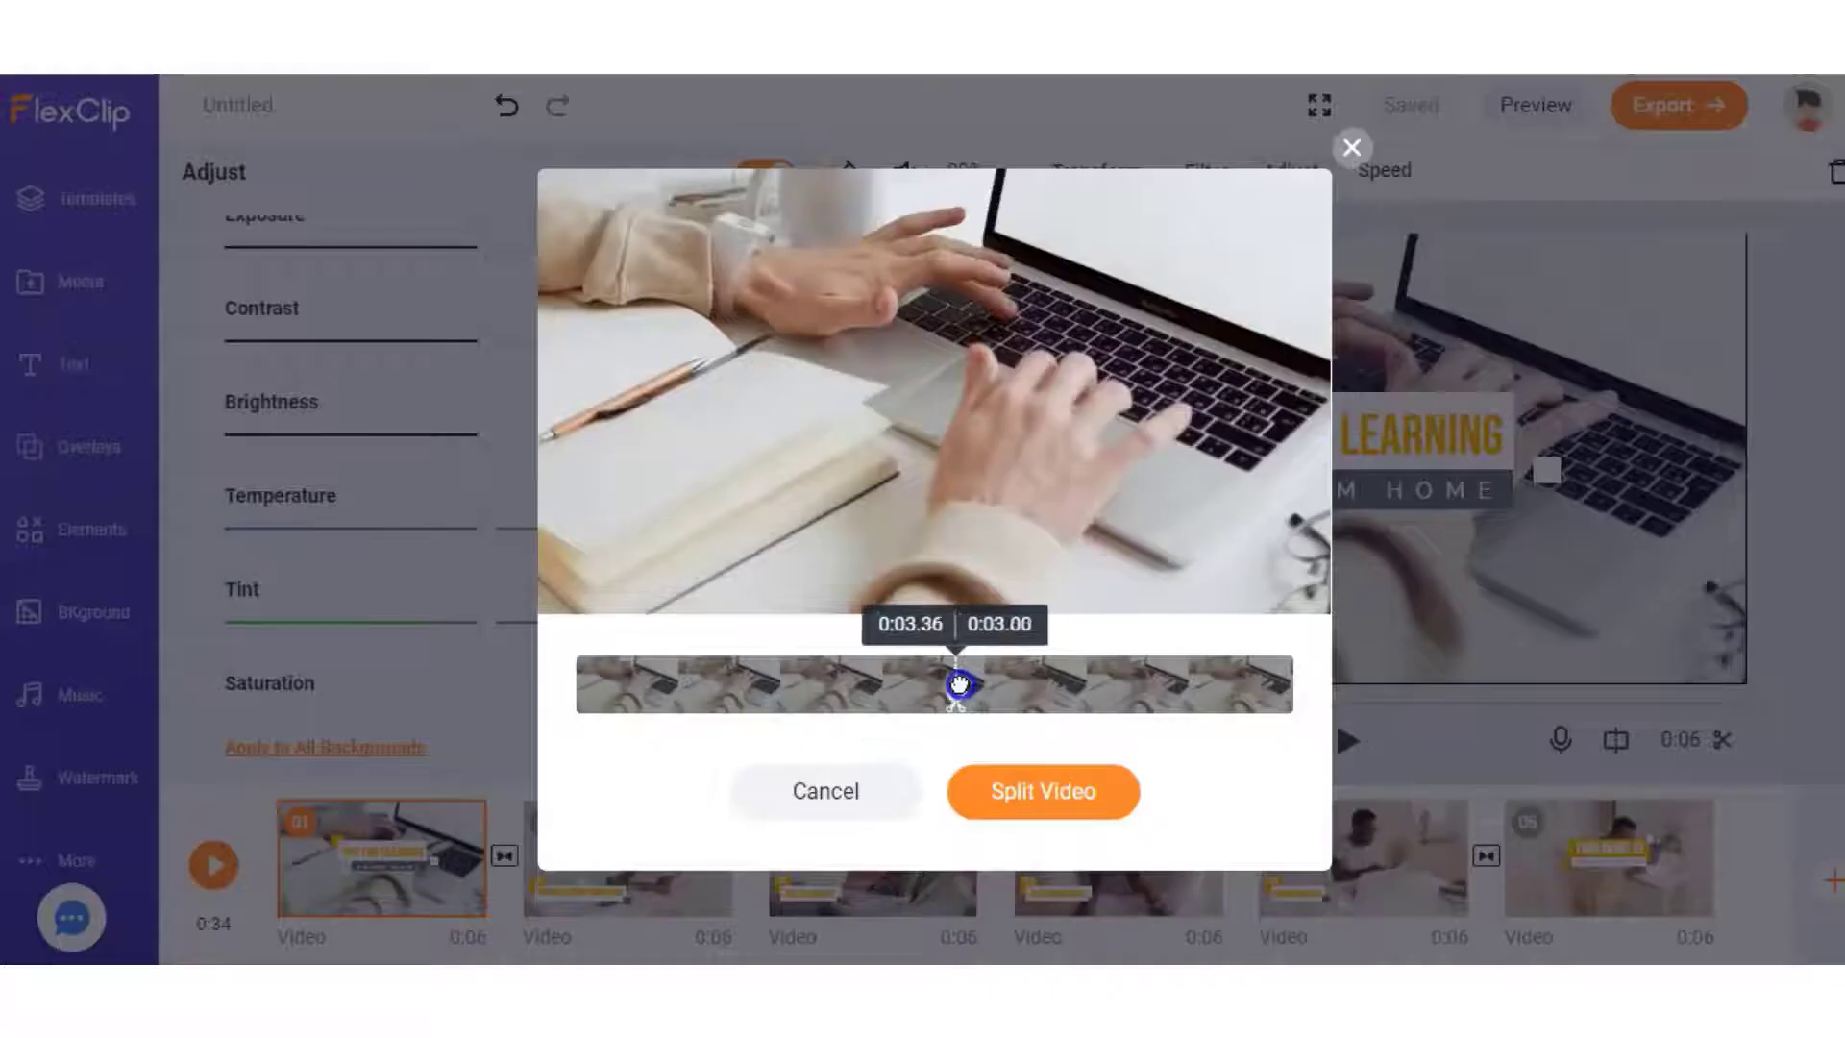
left_click_drag(959, 683, 883, 672)
left_click(1046, 801)
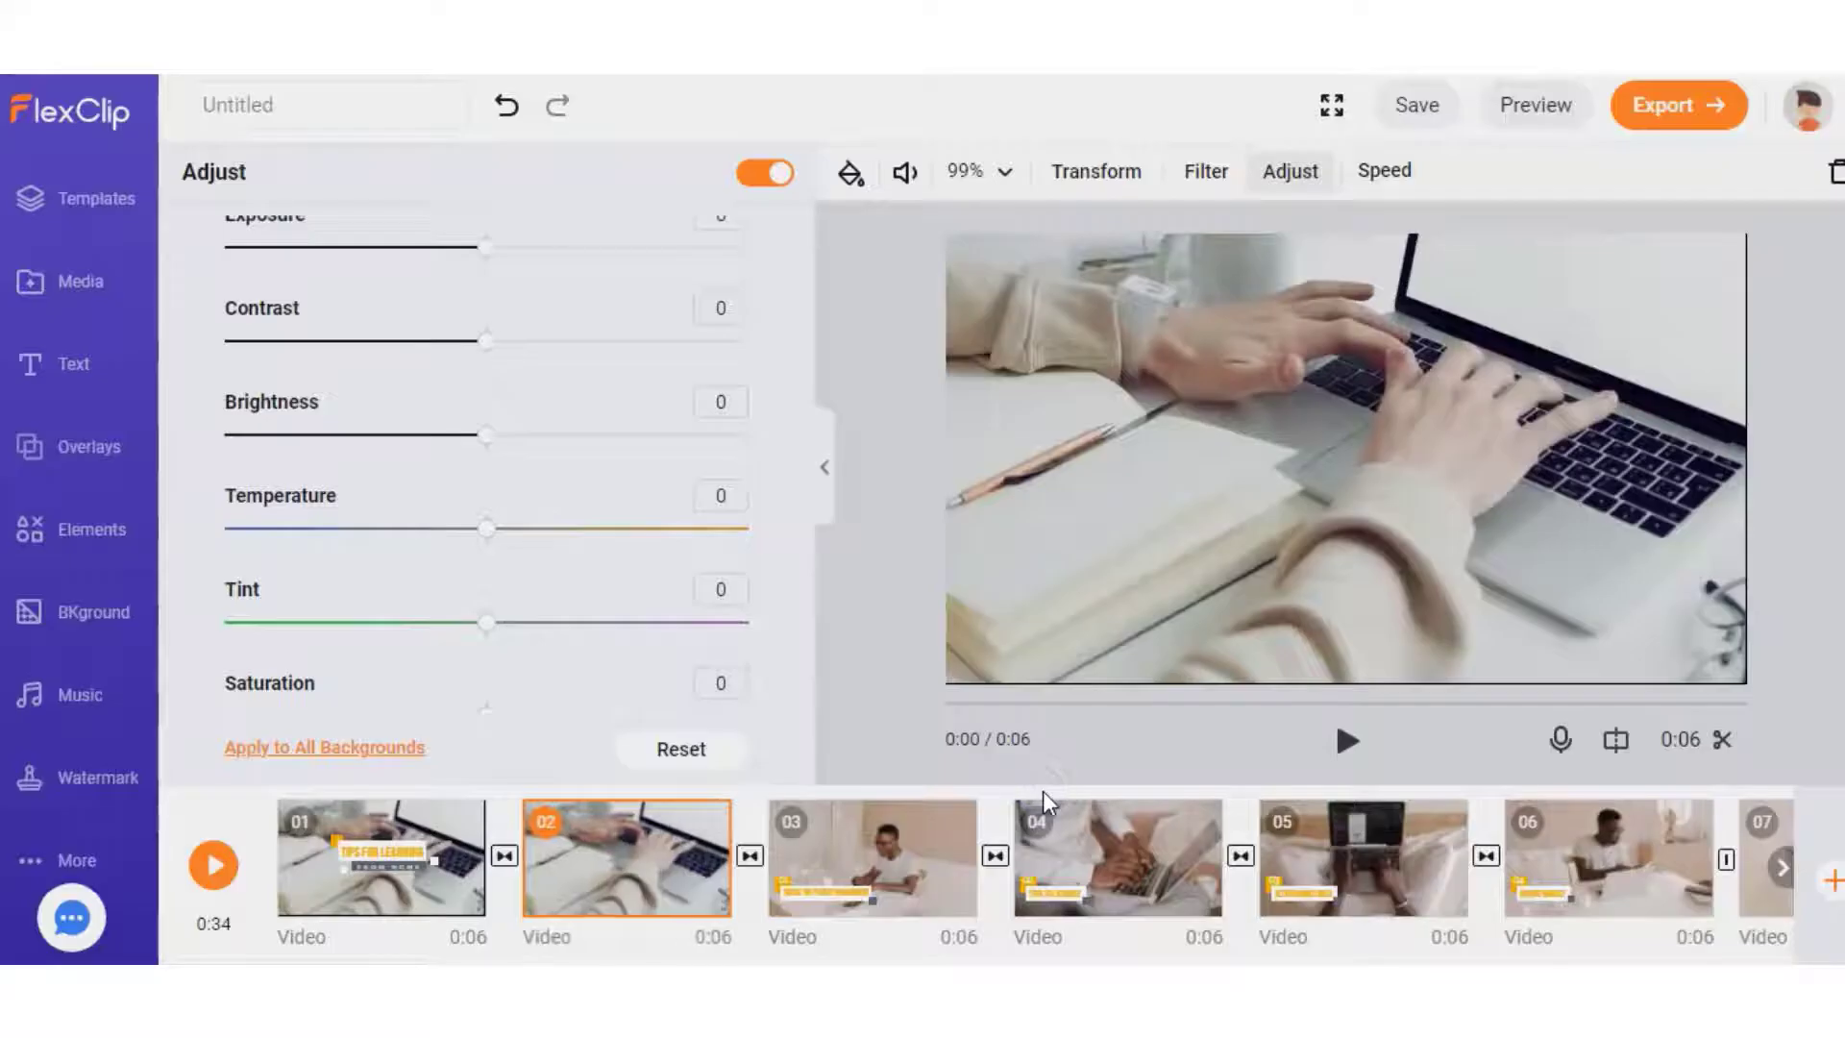
left_click(528, 858)
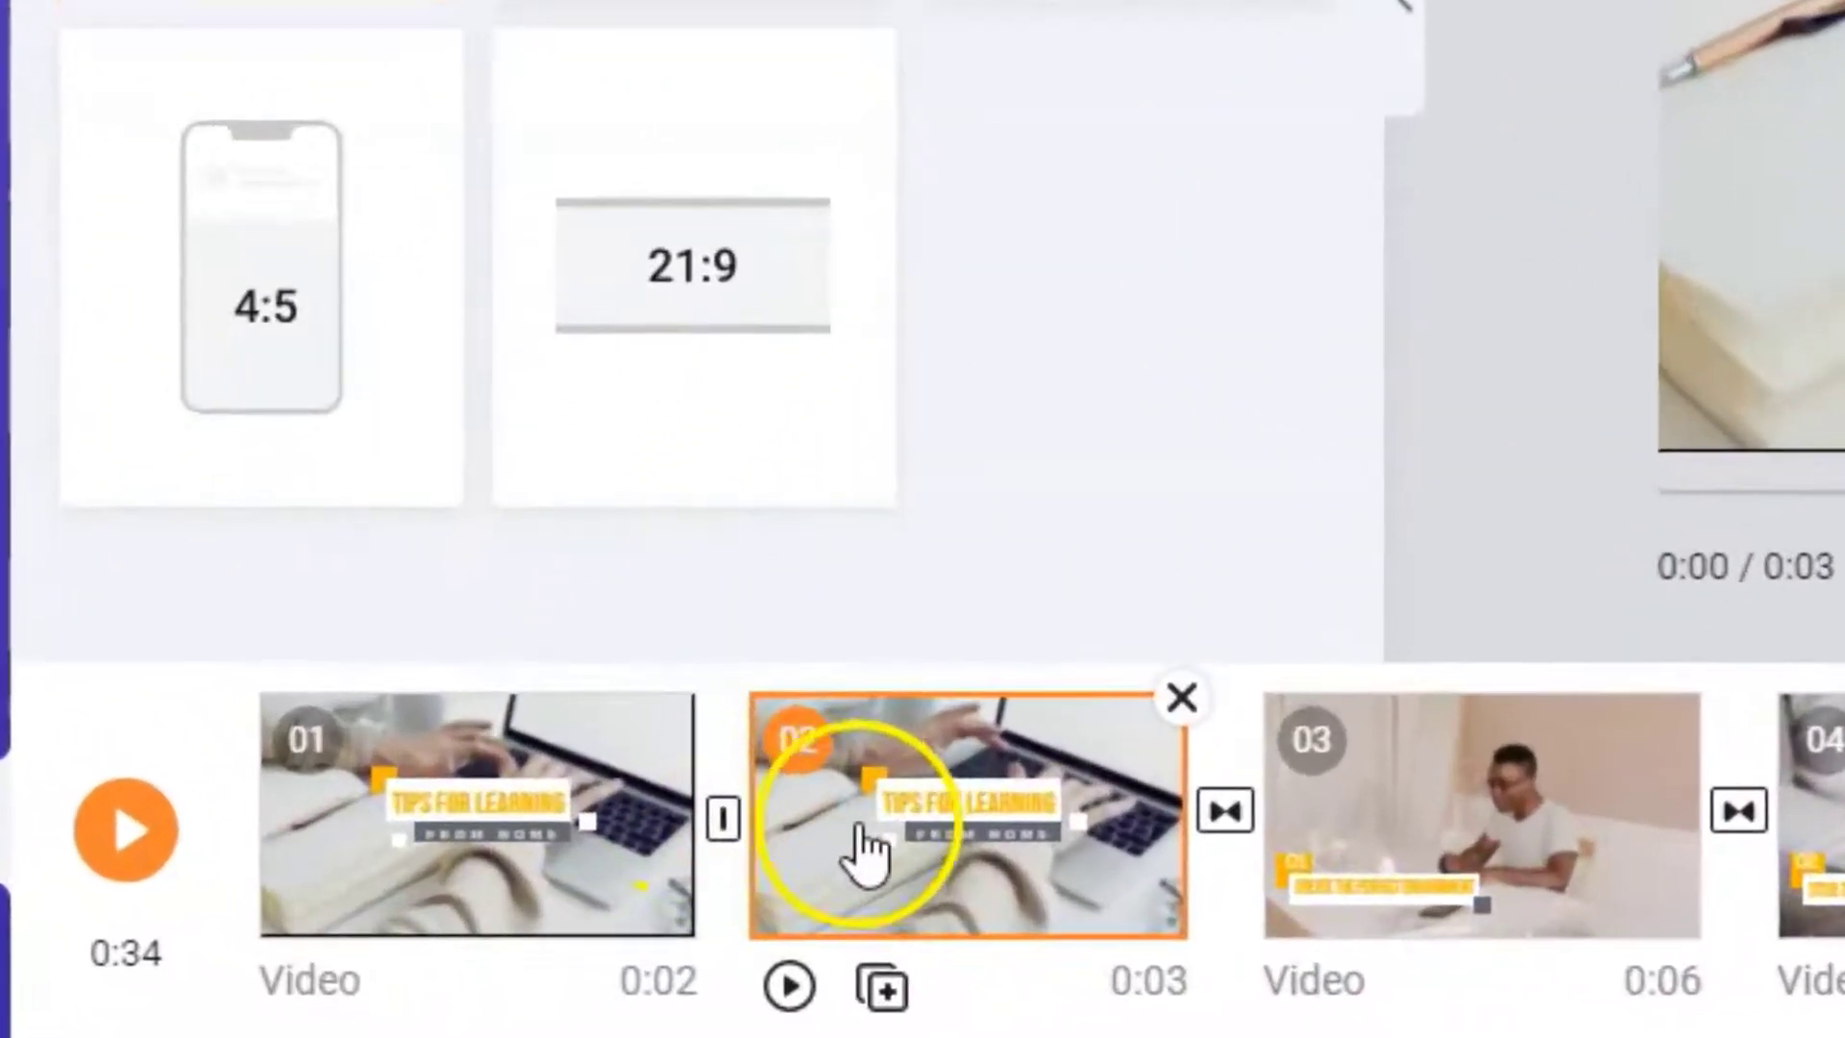
mouse_move(659, 989)
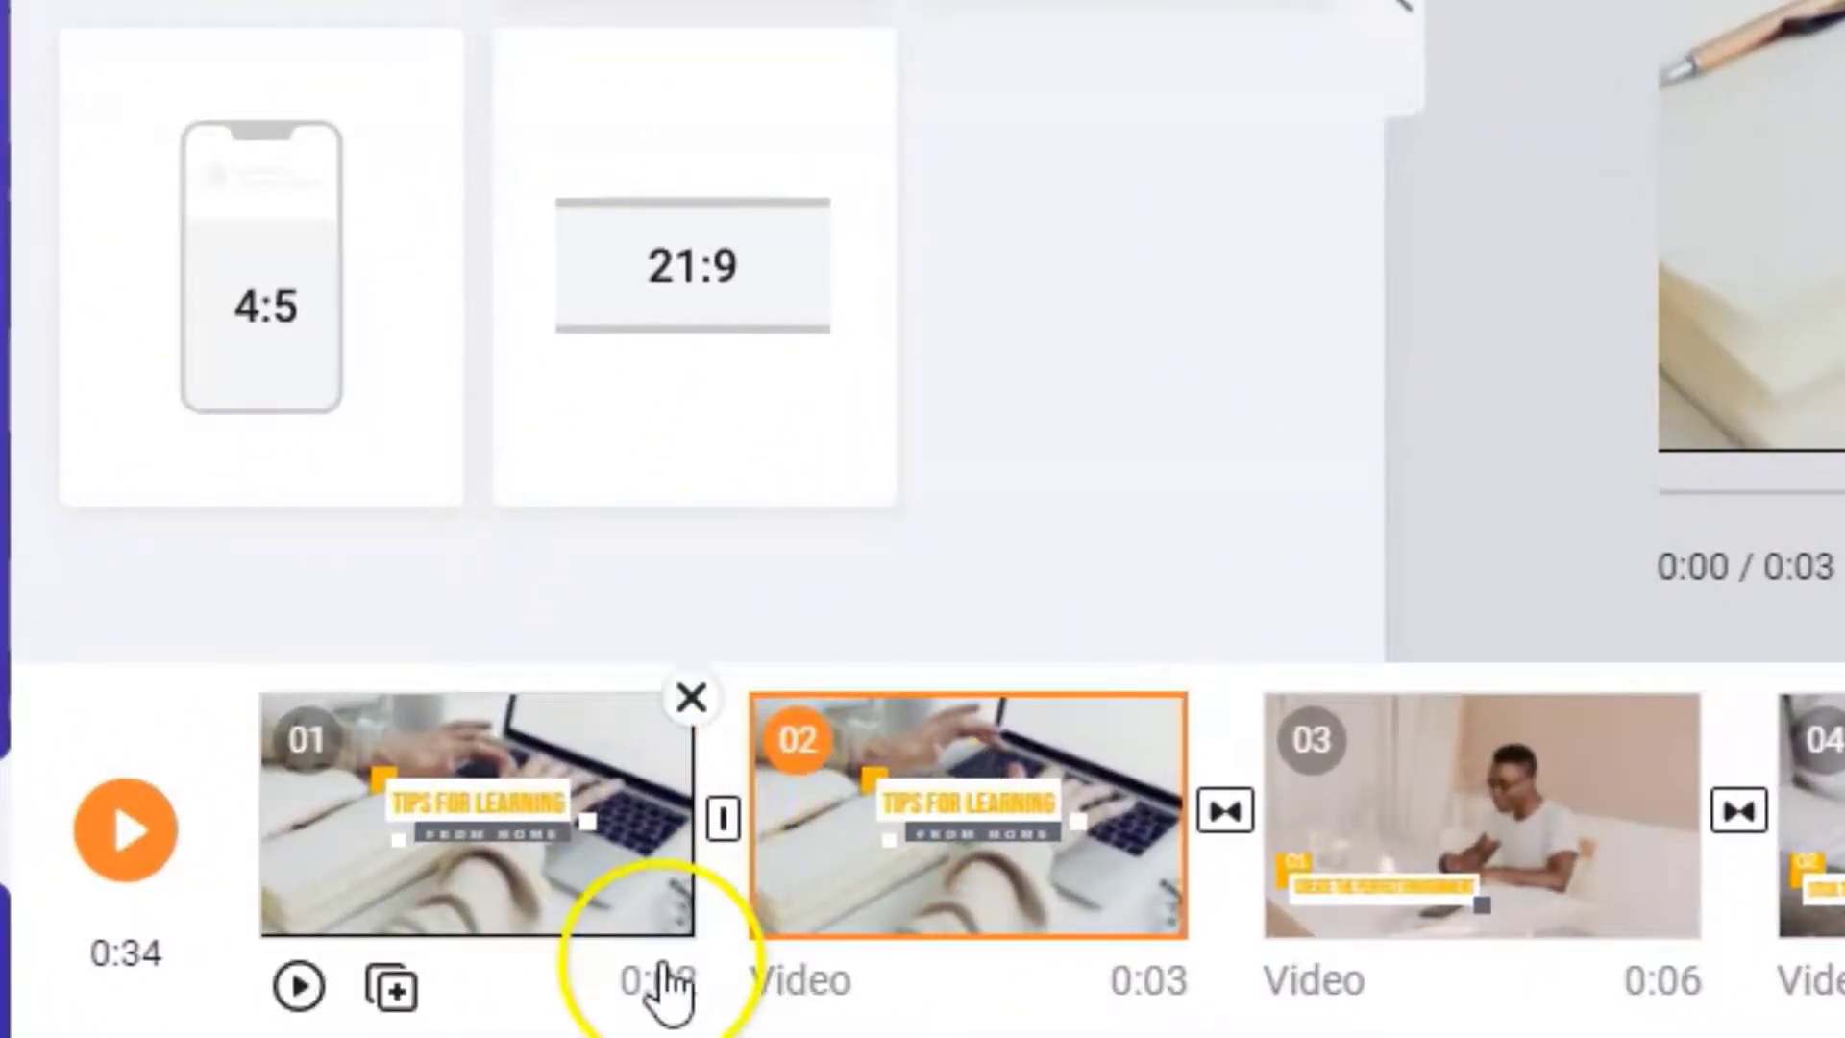
mouse_move(1057, 1009)
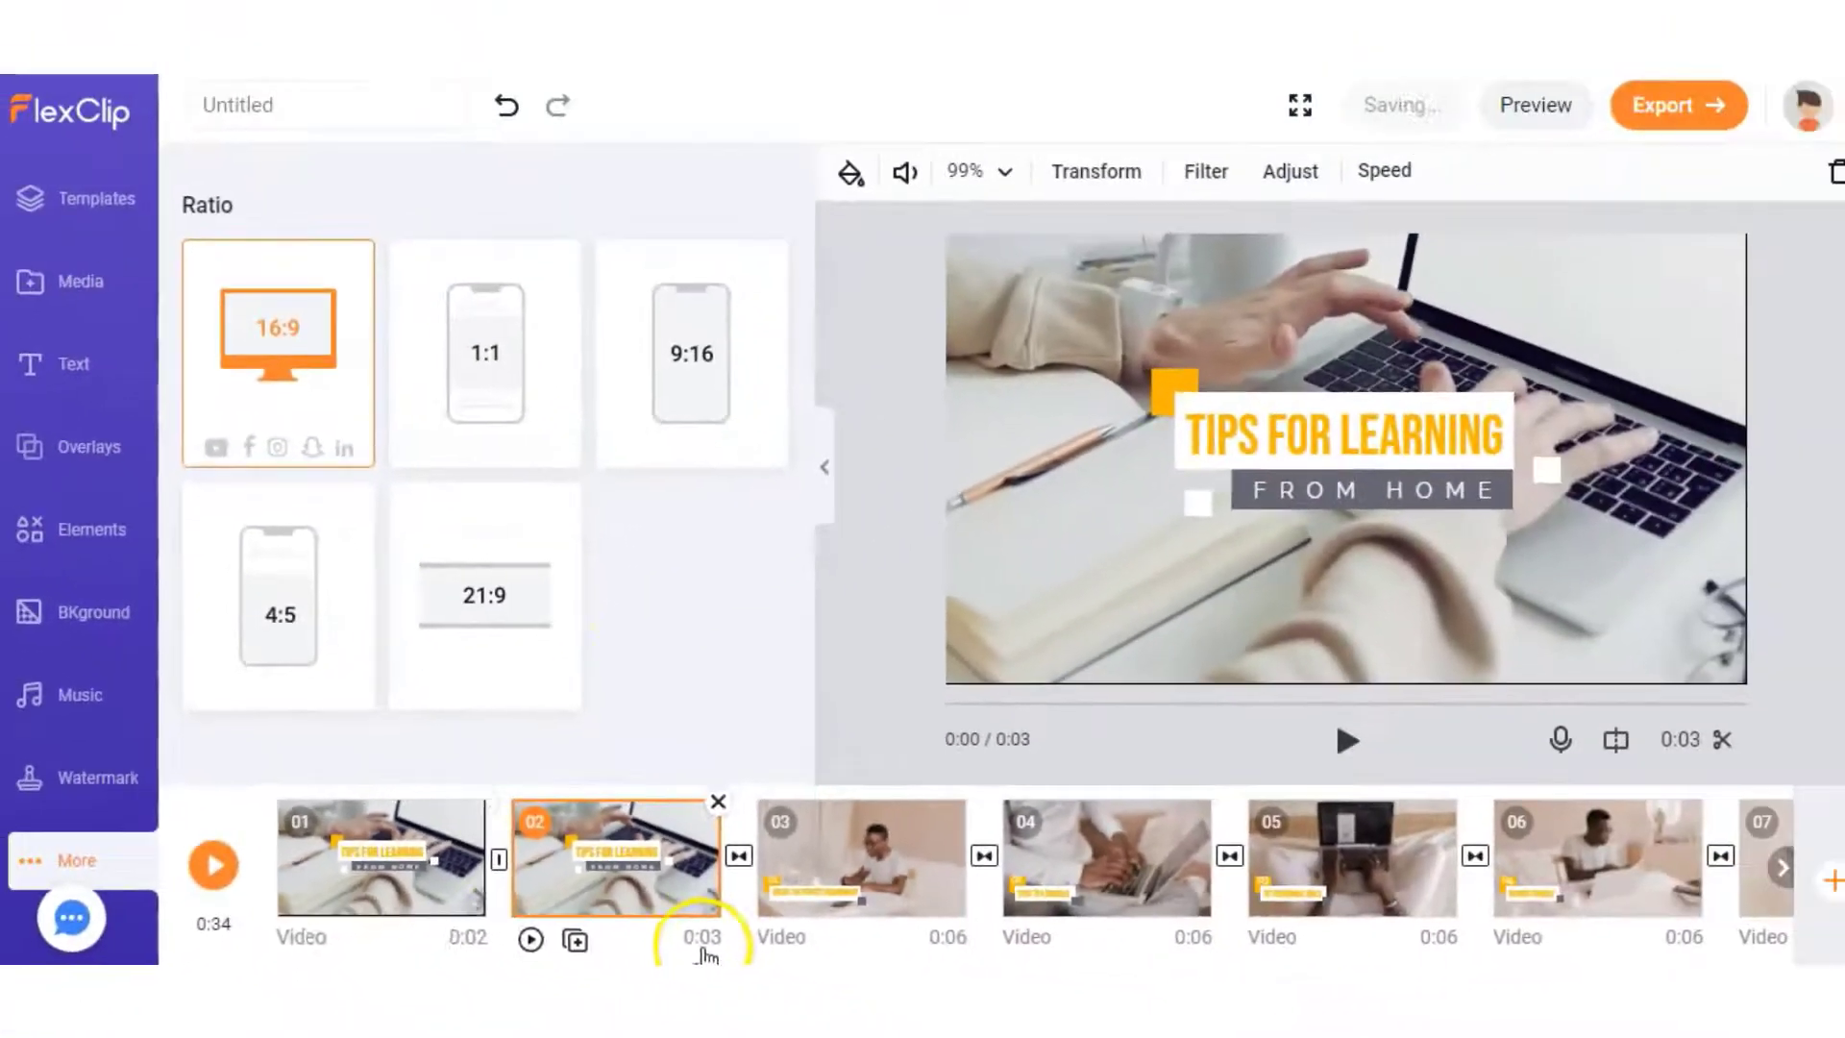
mouse_move(435, 930)
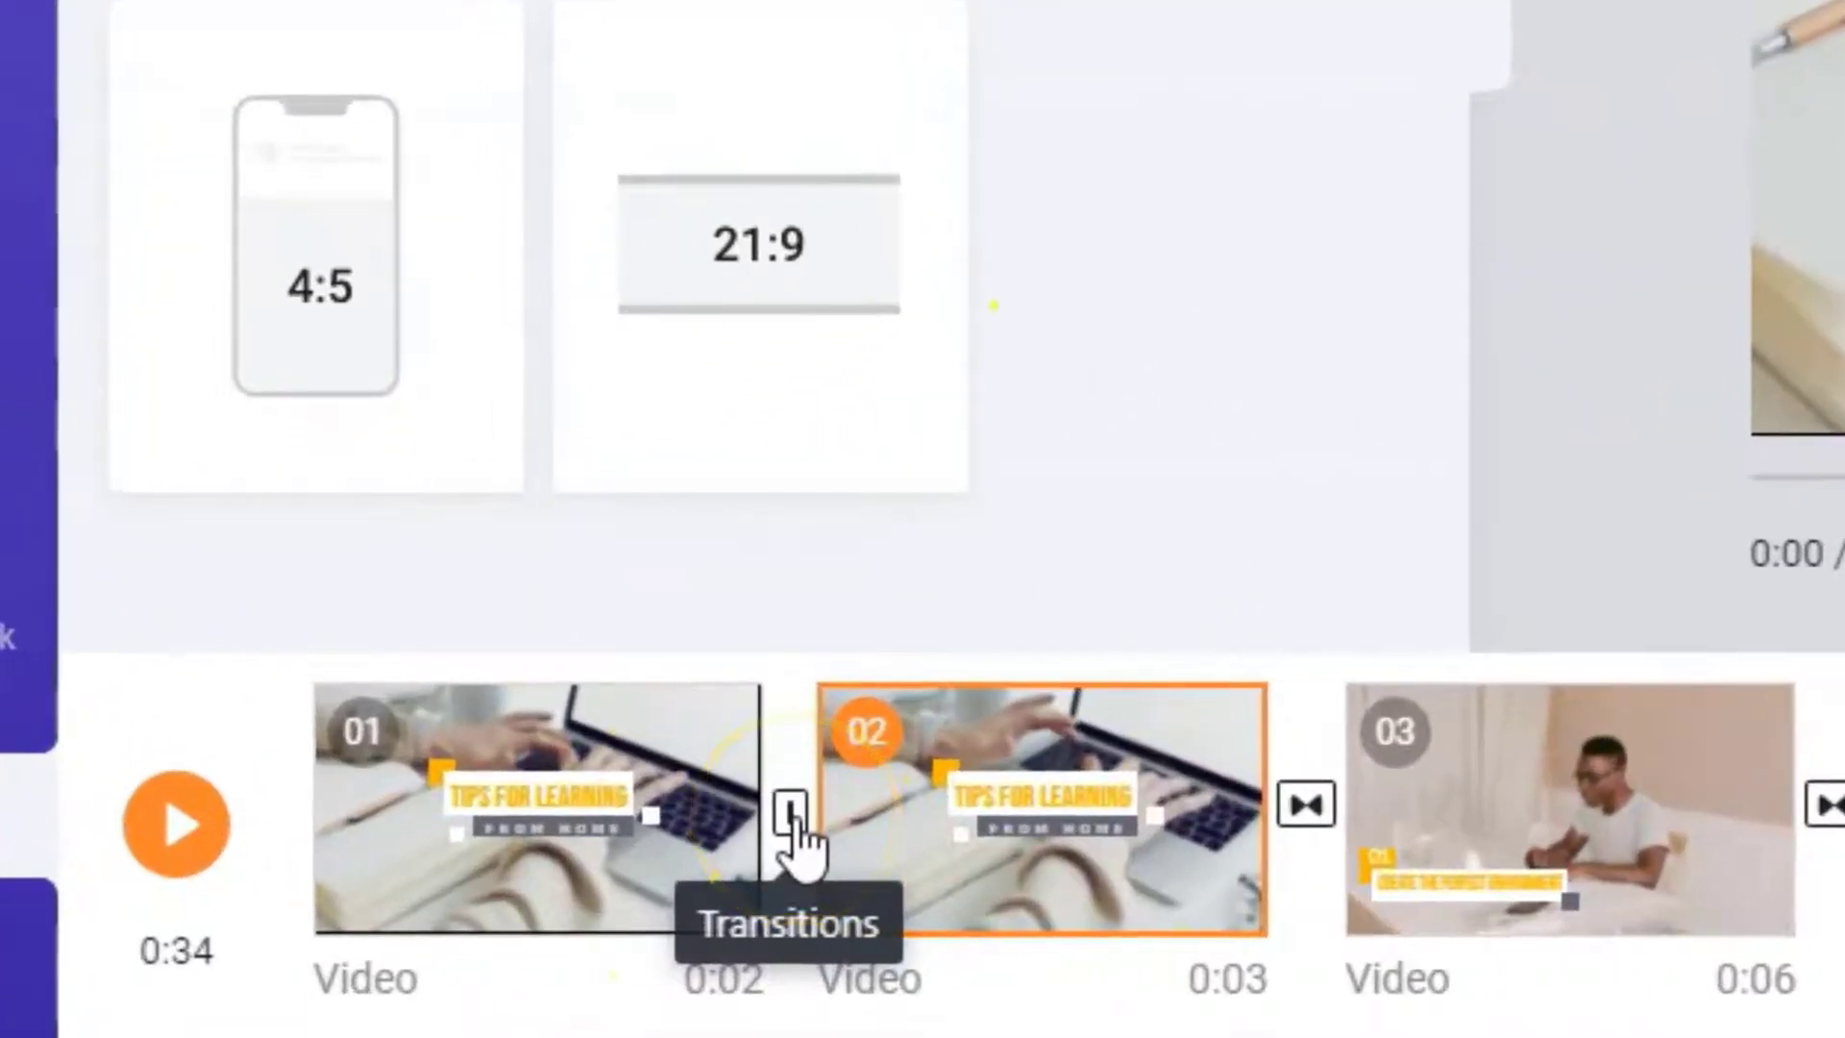
Insert the Presentation > Circle Open transition between clips 01 and 02
left_click(792, 815)
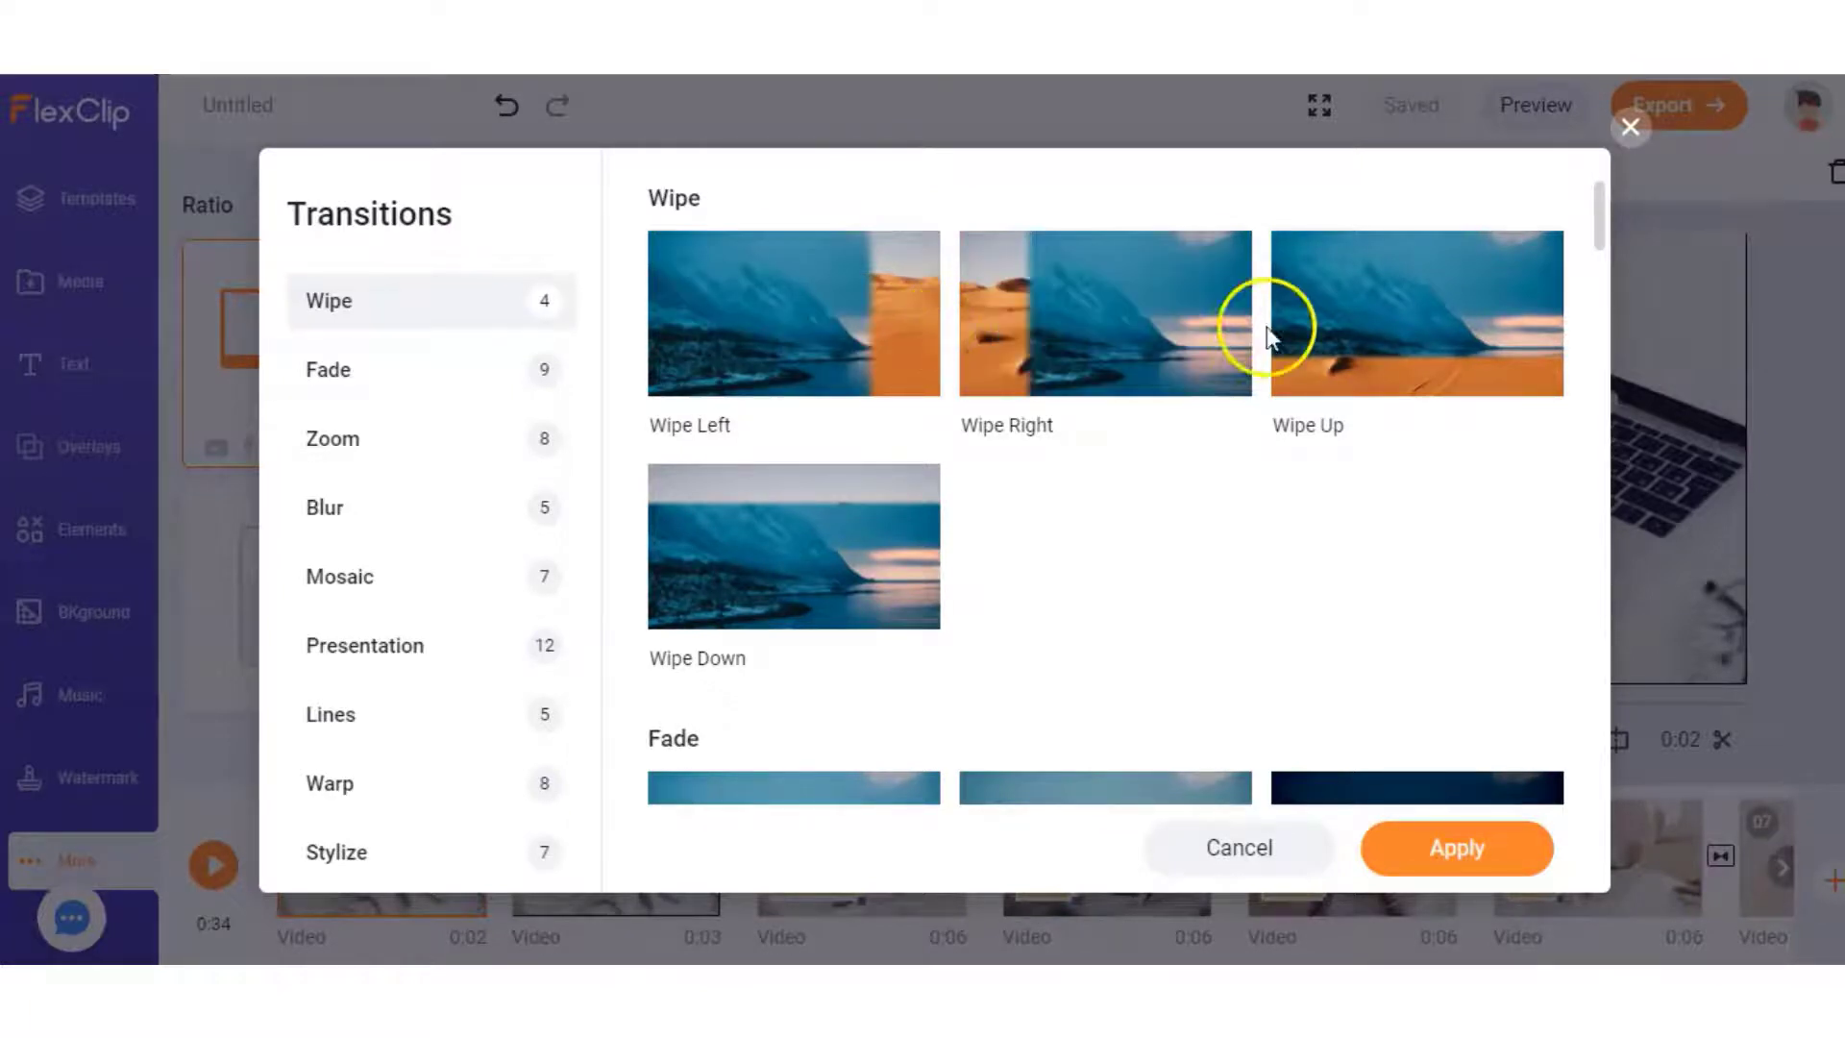
scroll(1227, 499, "down", 3)
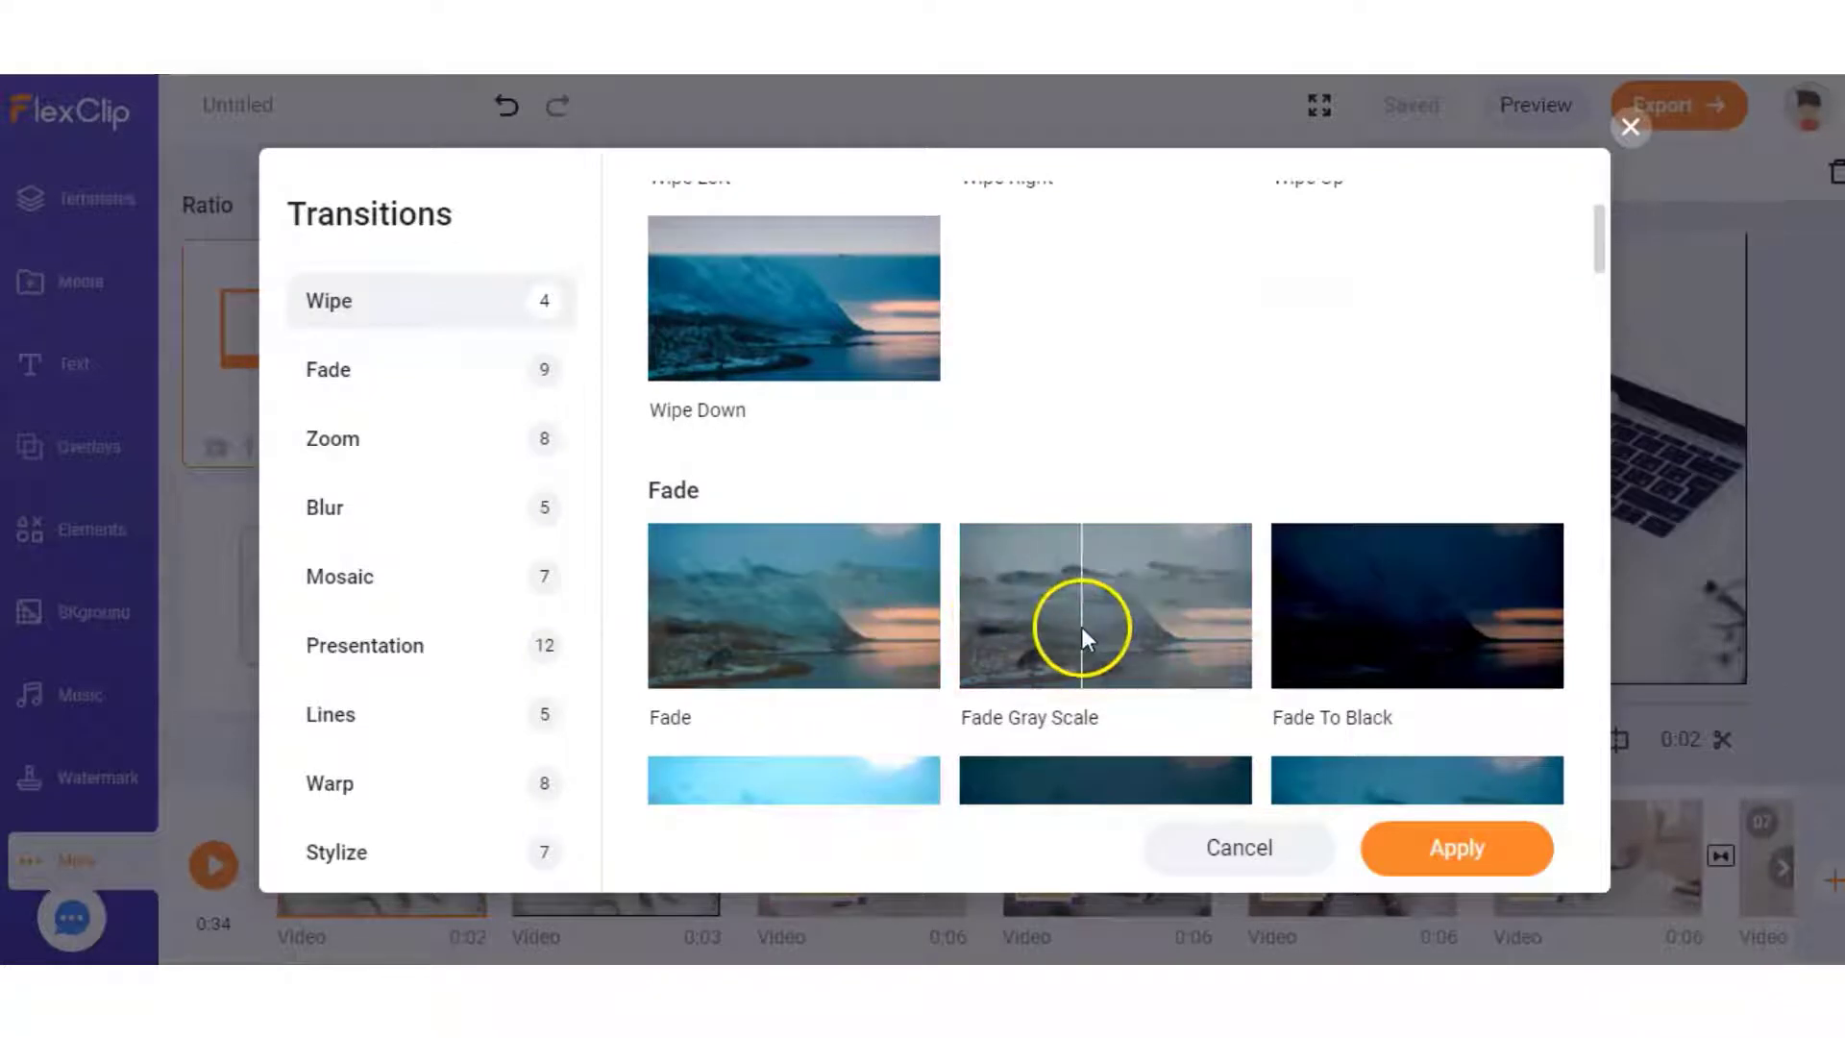
scroll(1080, 626, "down", 2)
left_click(338, 454)
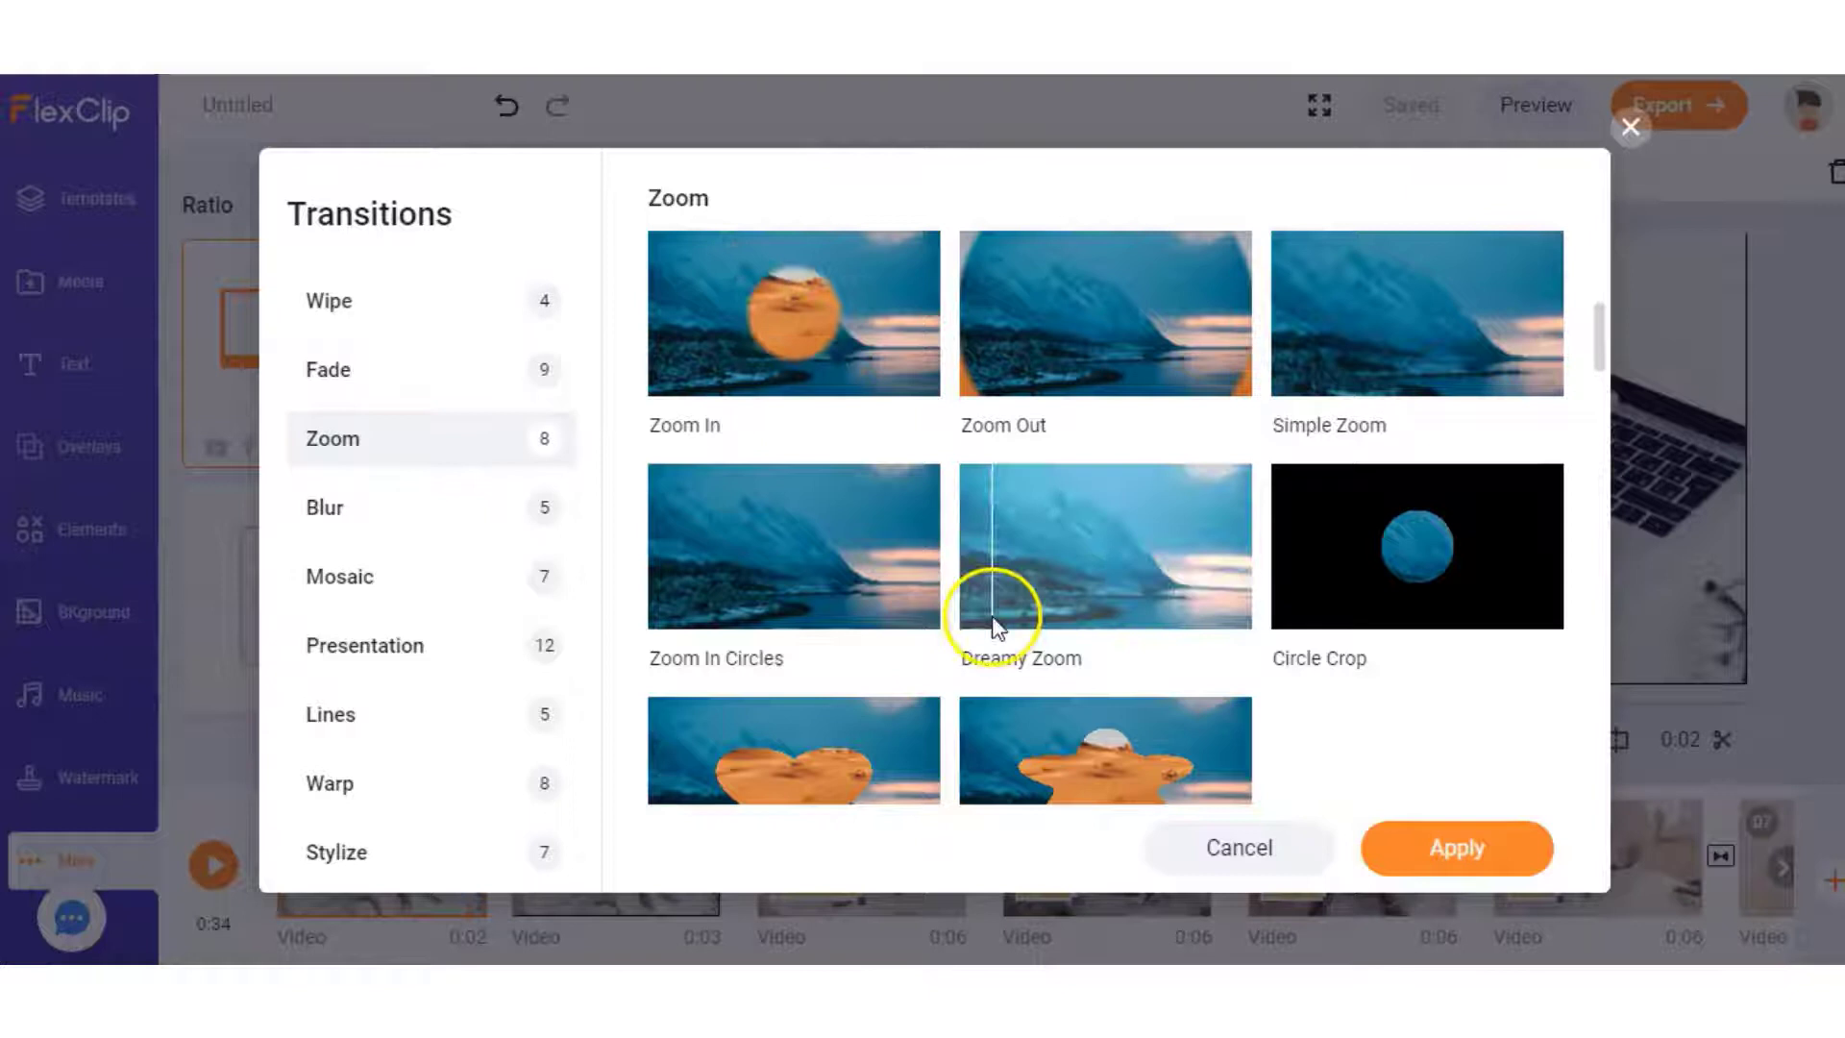
left_click(530, 624)
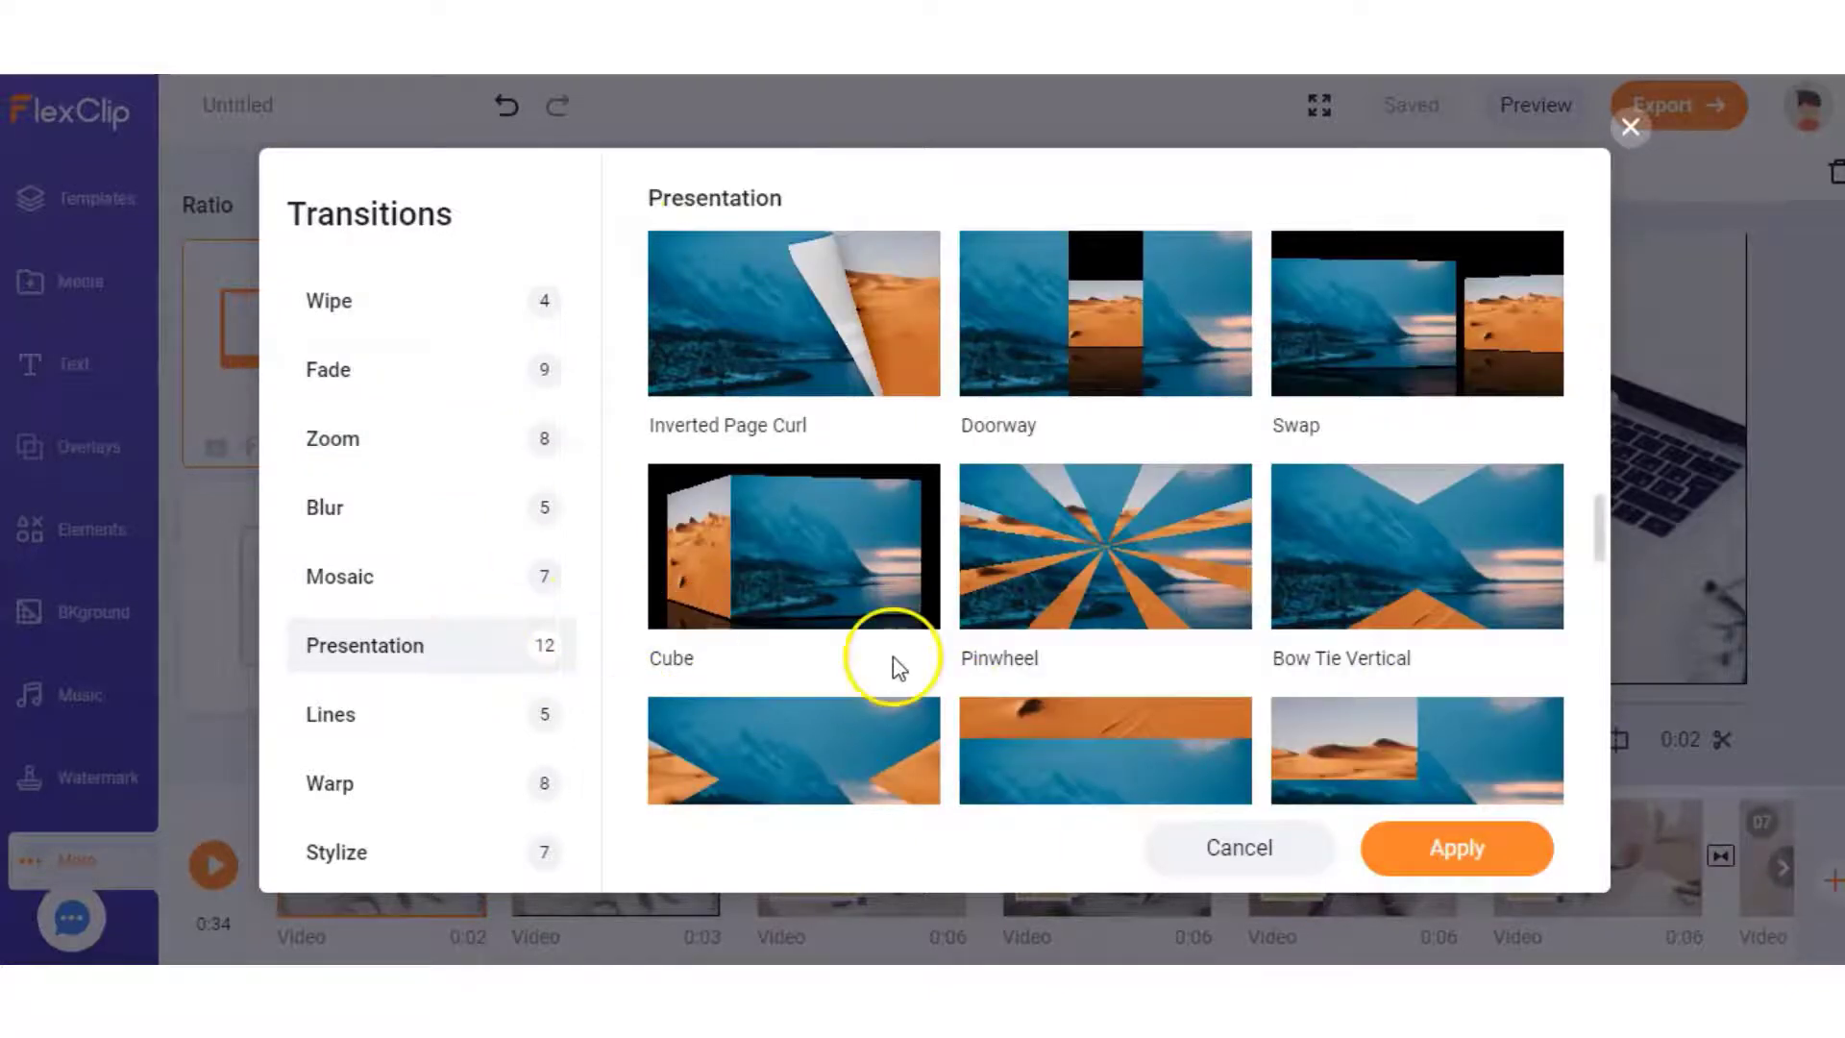
scroll(1028, 596, "down", 4)
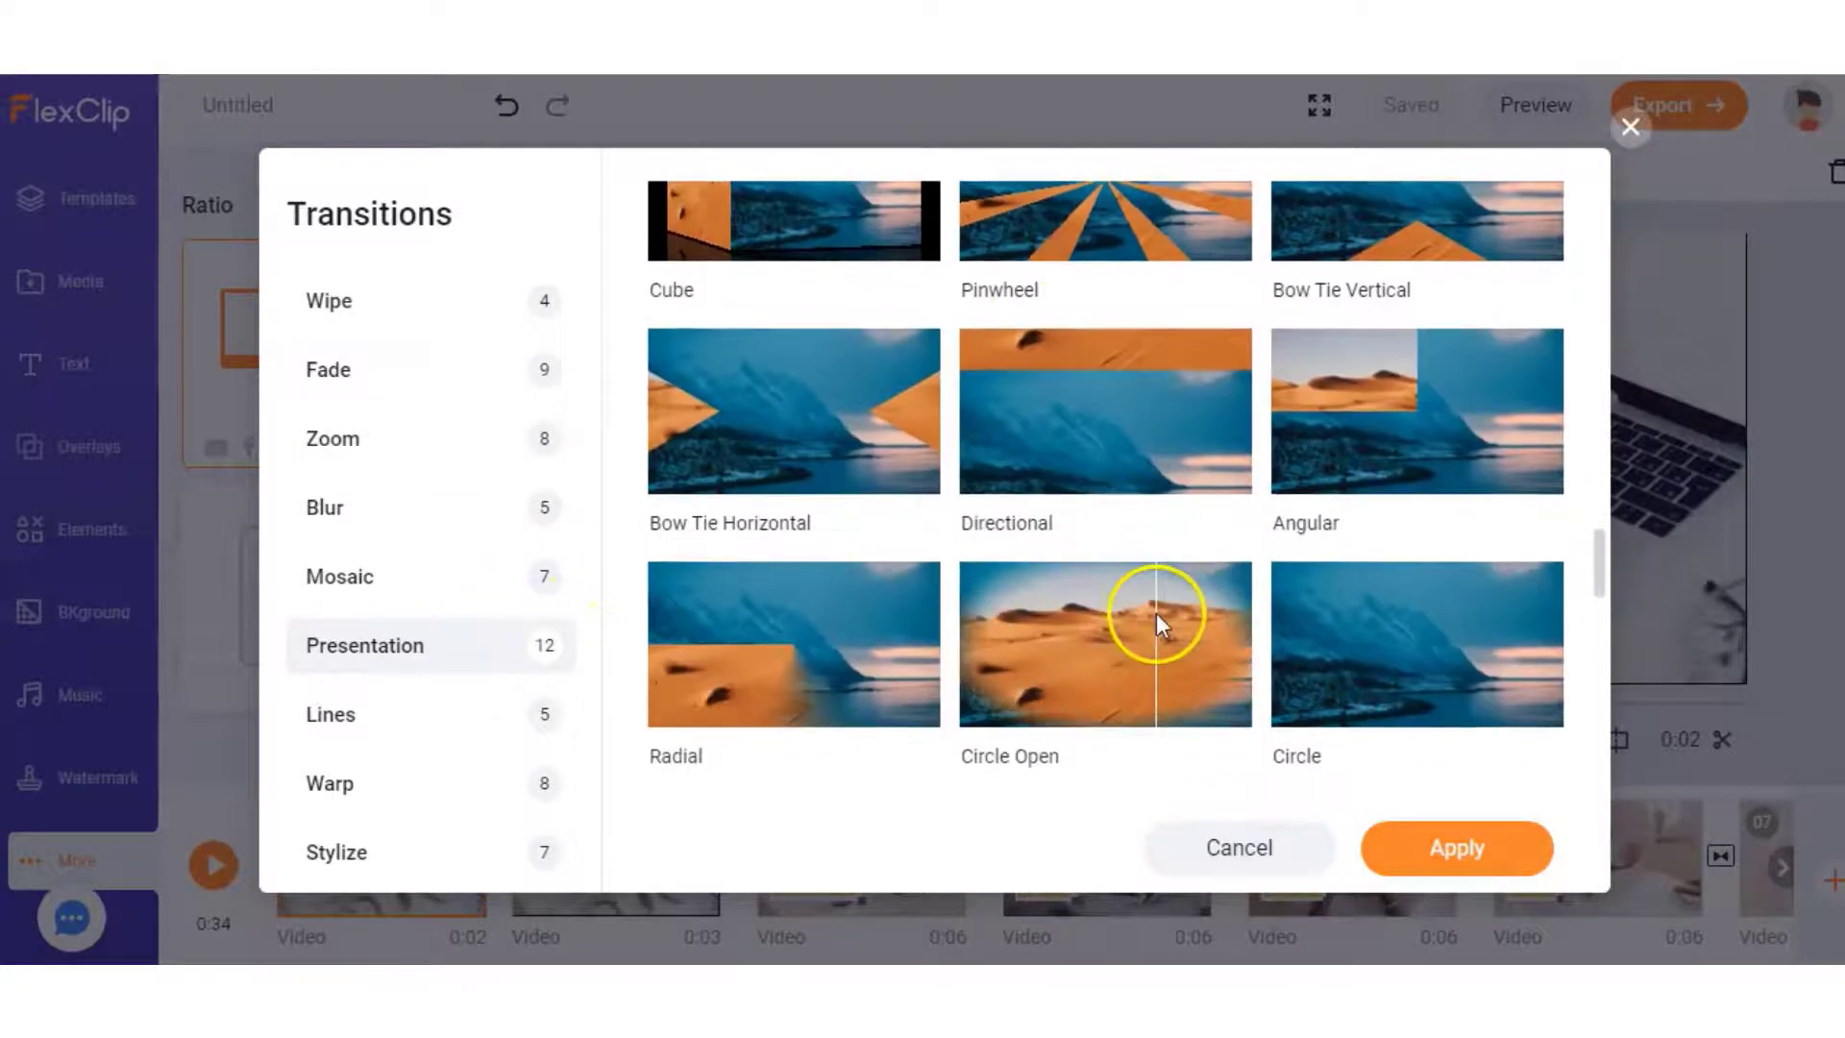
left_click(1116, 658)
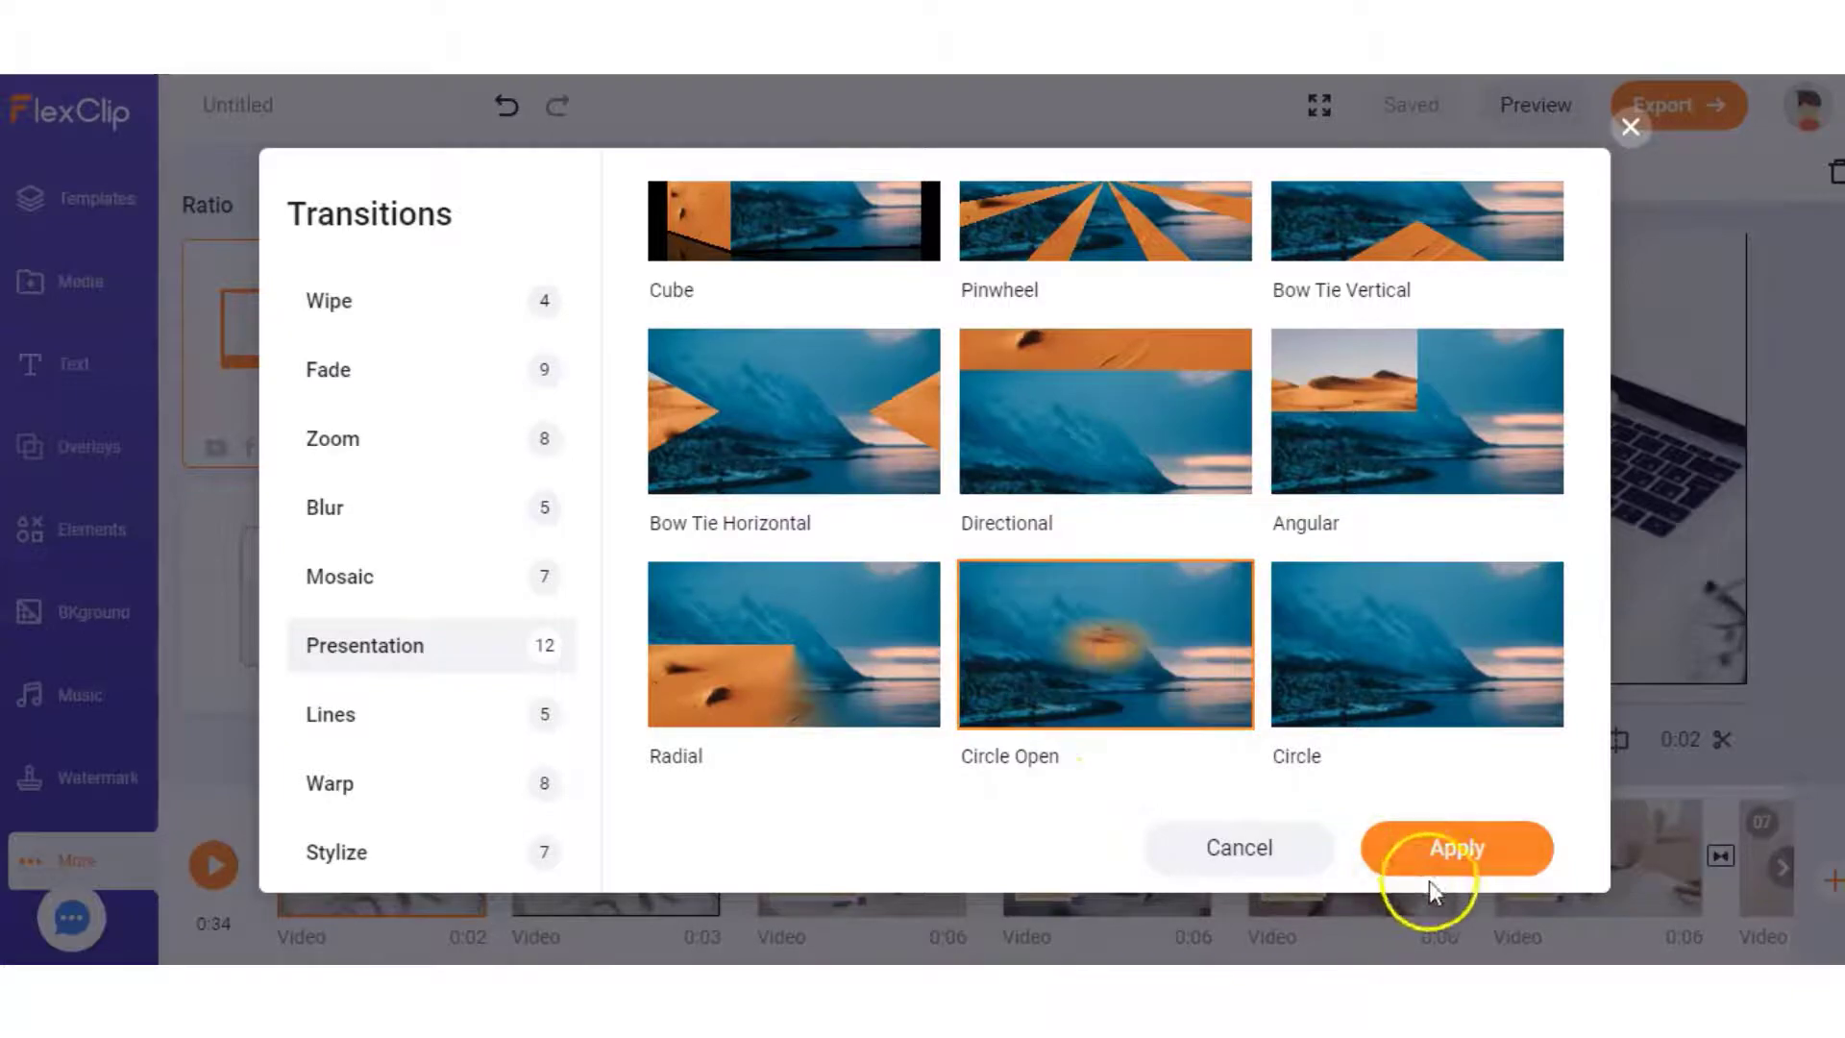
left_click(1432, 850)
left_click(503, 855)
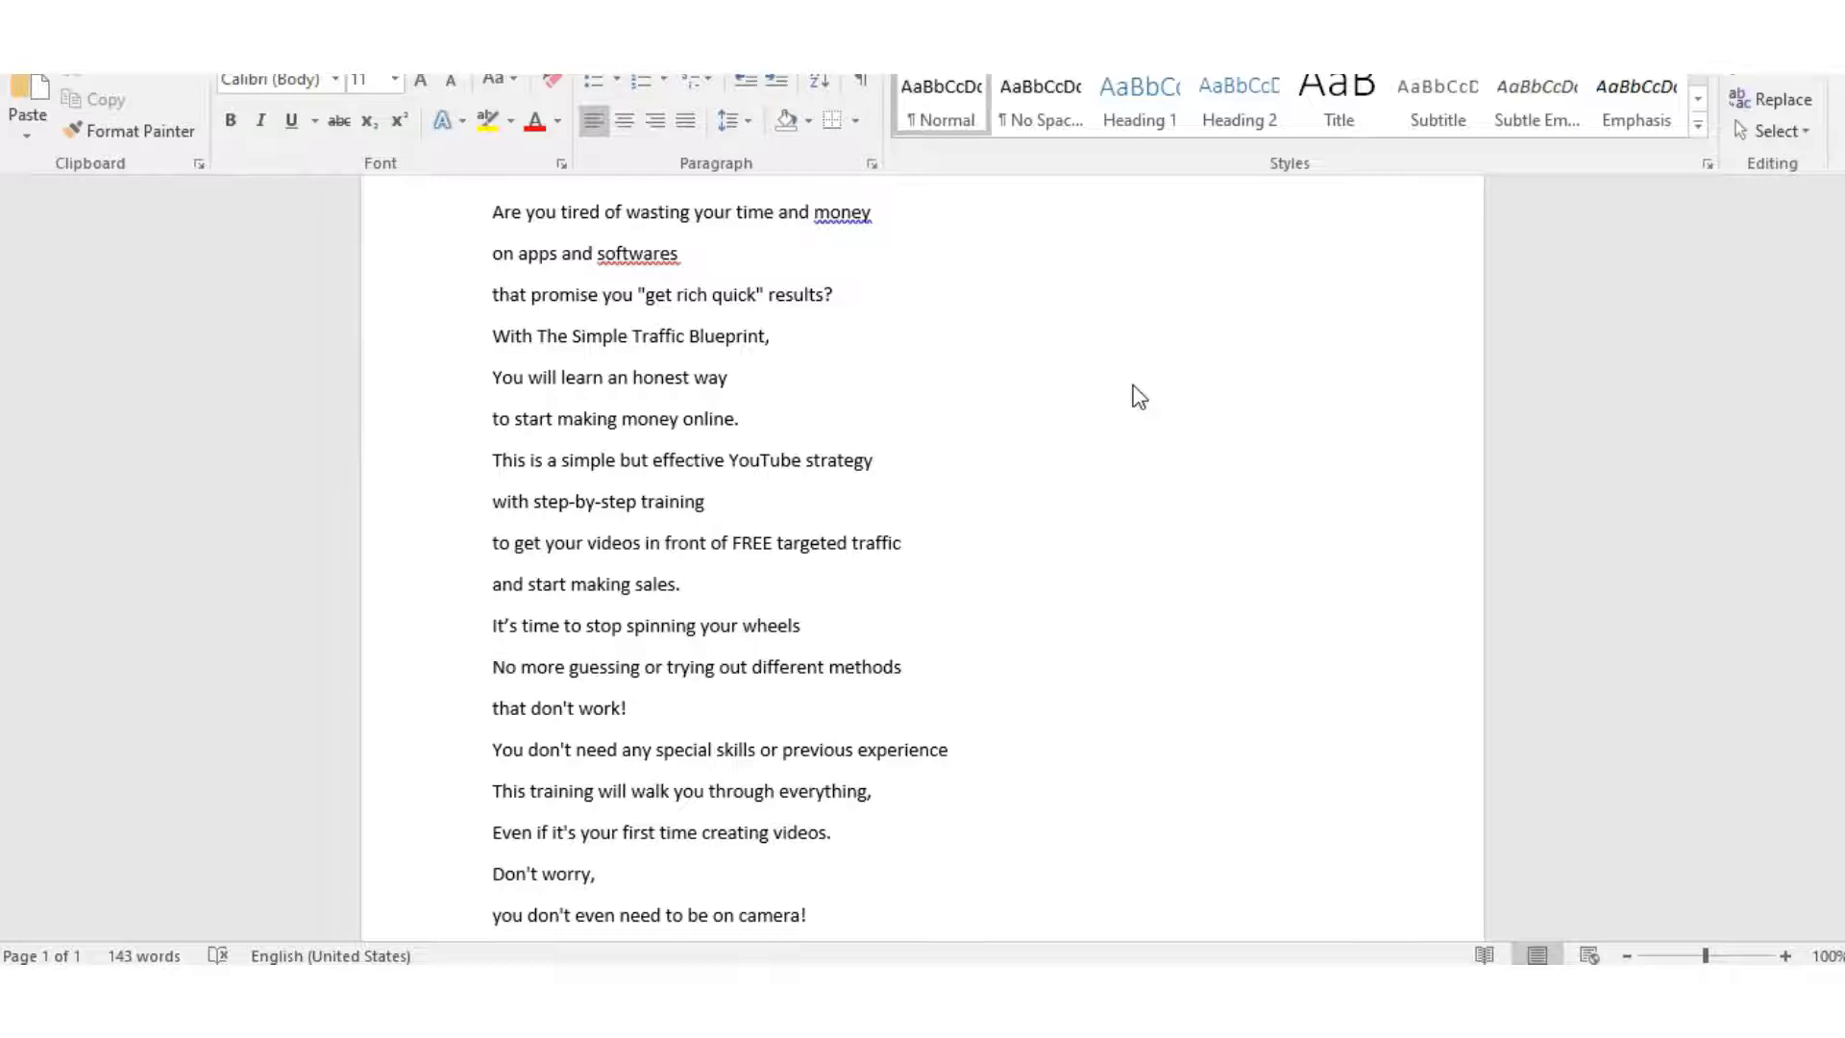
Select the script line 'Are you tired of wasting your time and money' in Word
scroll(1138, 396, "up", 1)
triple_click(837, 281)
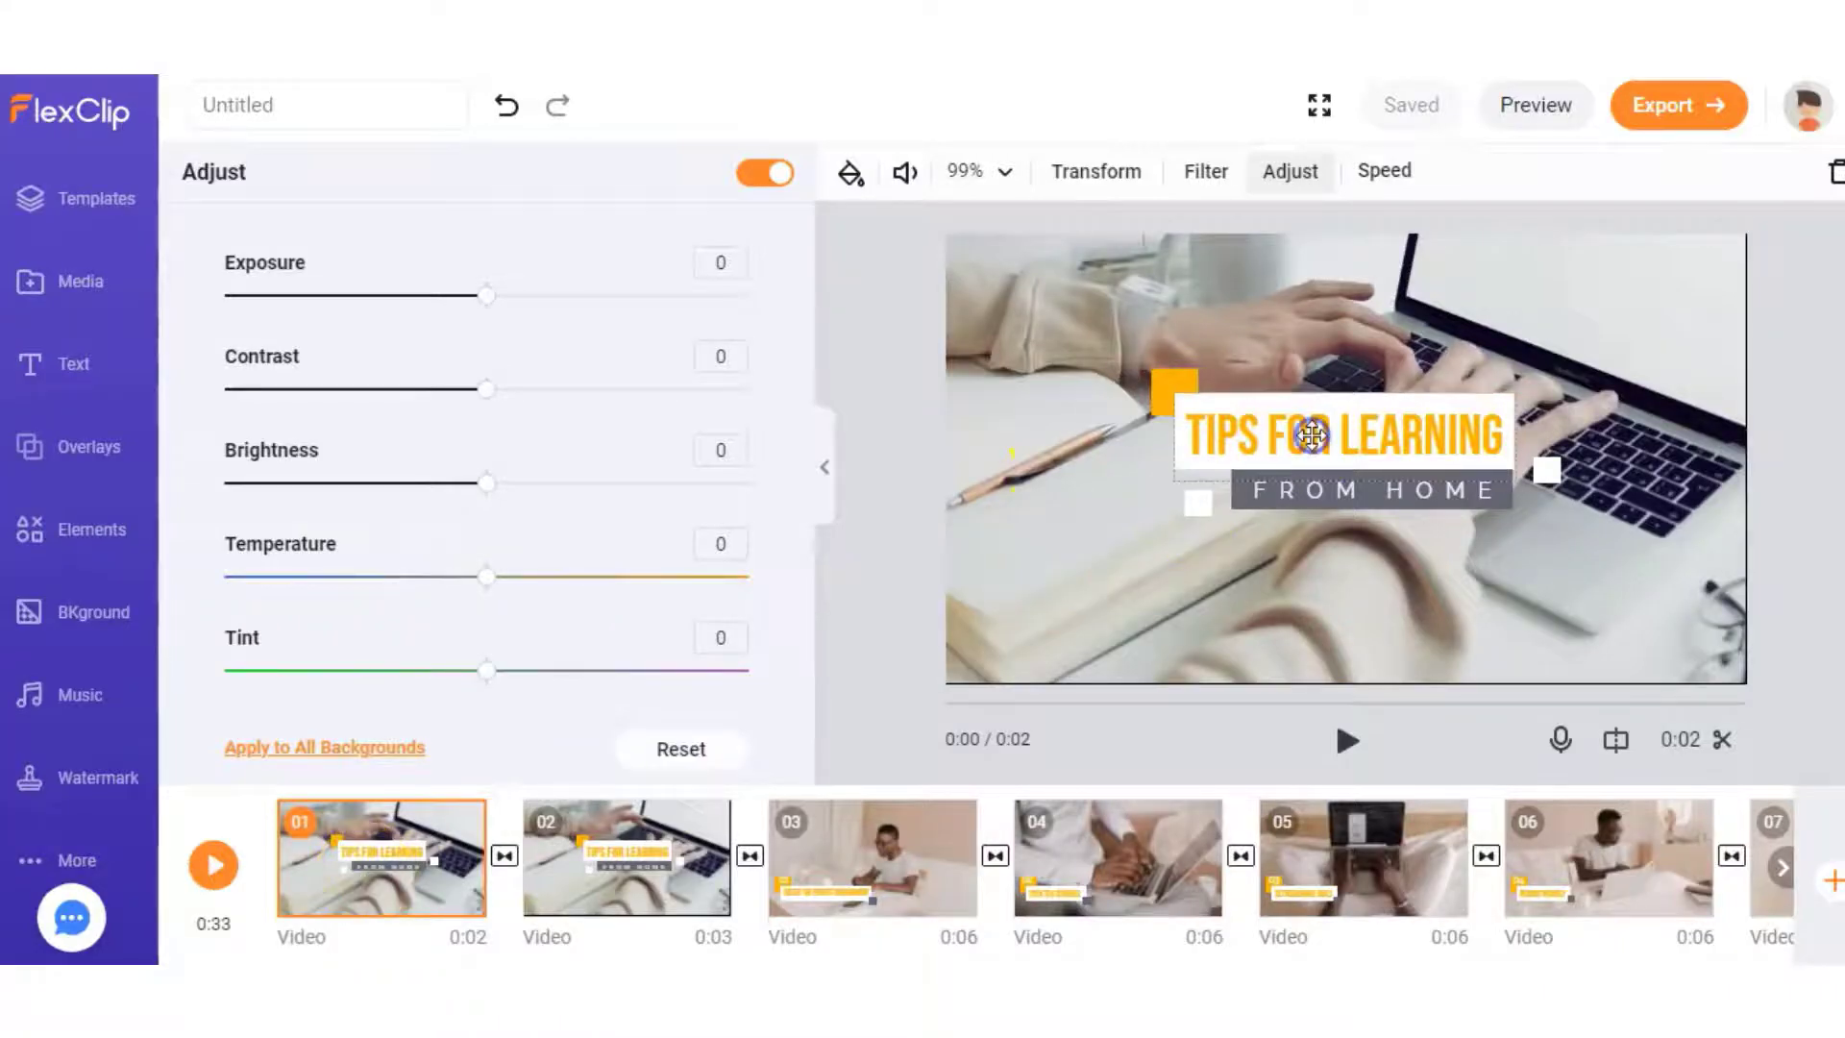
Replace the TIPS FOR LEARNING title with 'ARE YOU TIRED OF WASTING', fixing the typo
left_click(1311, 435)
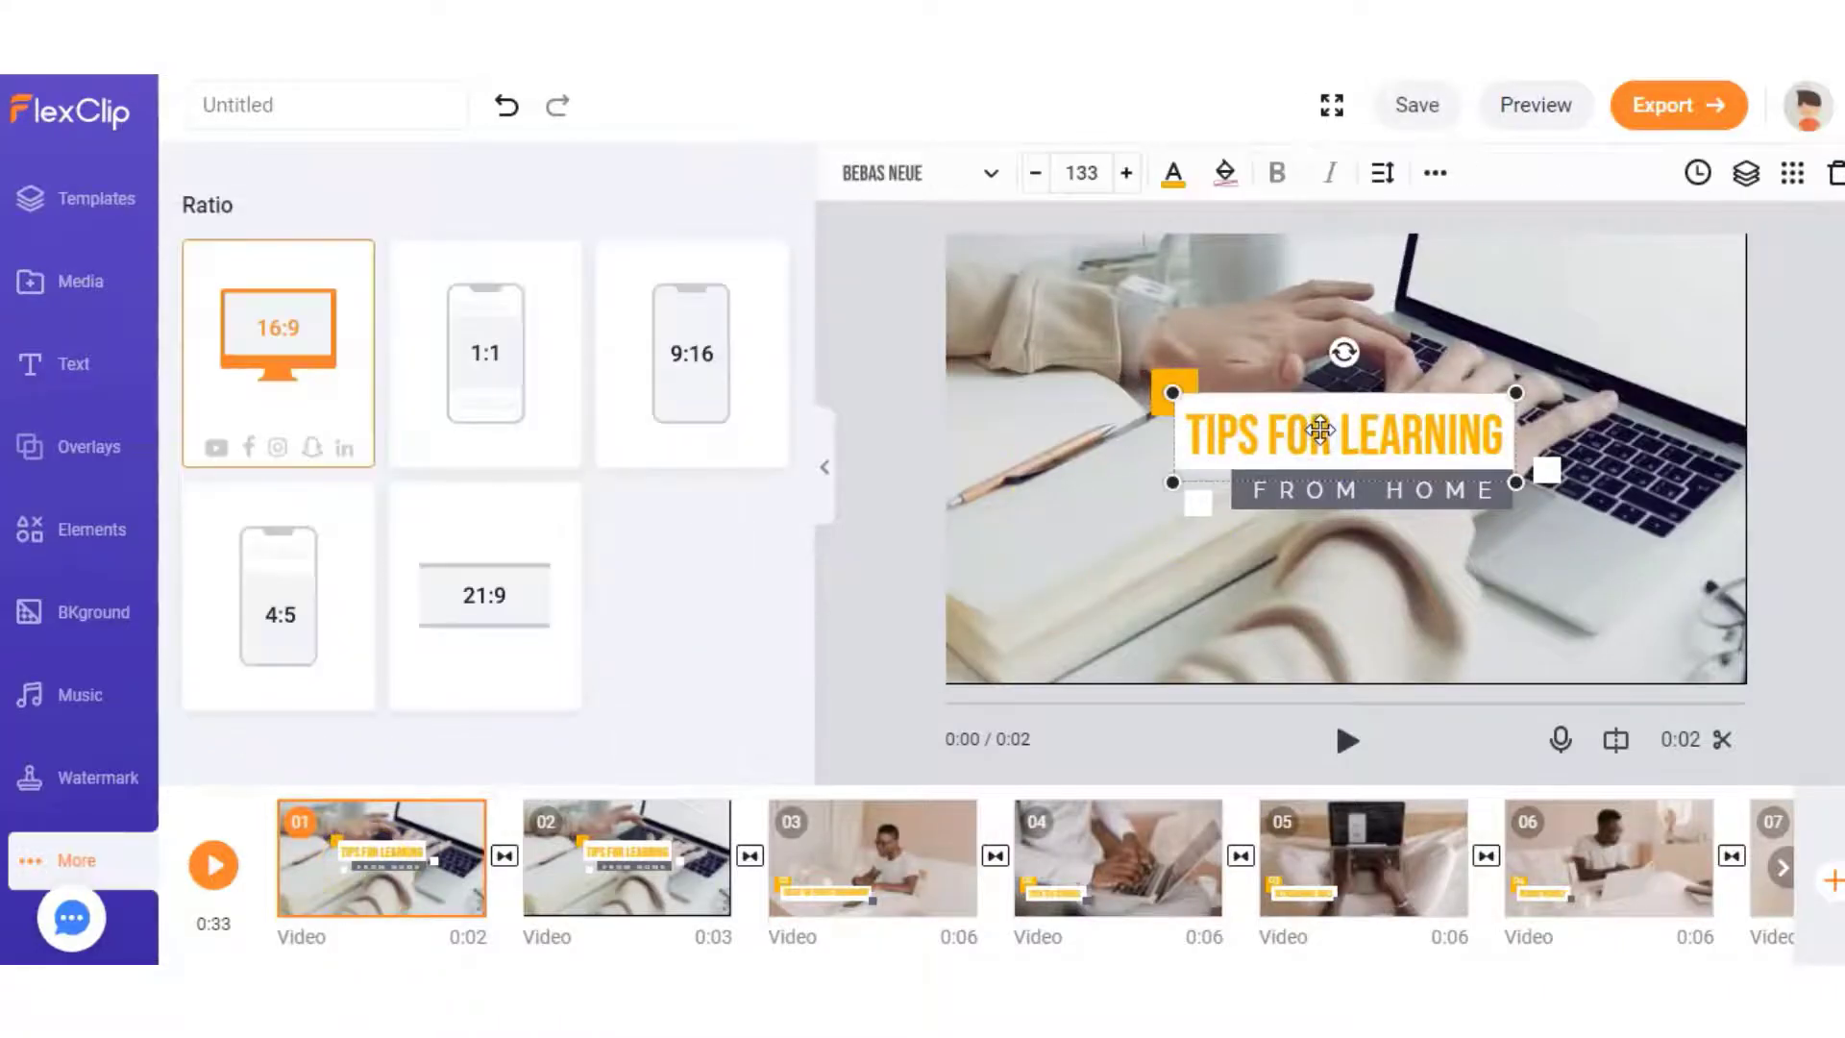
double_click(1318, 430)
type("Are ou tired of wasting your time and money")
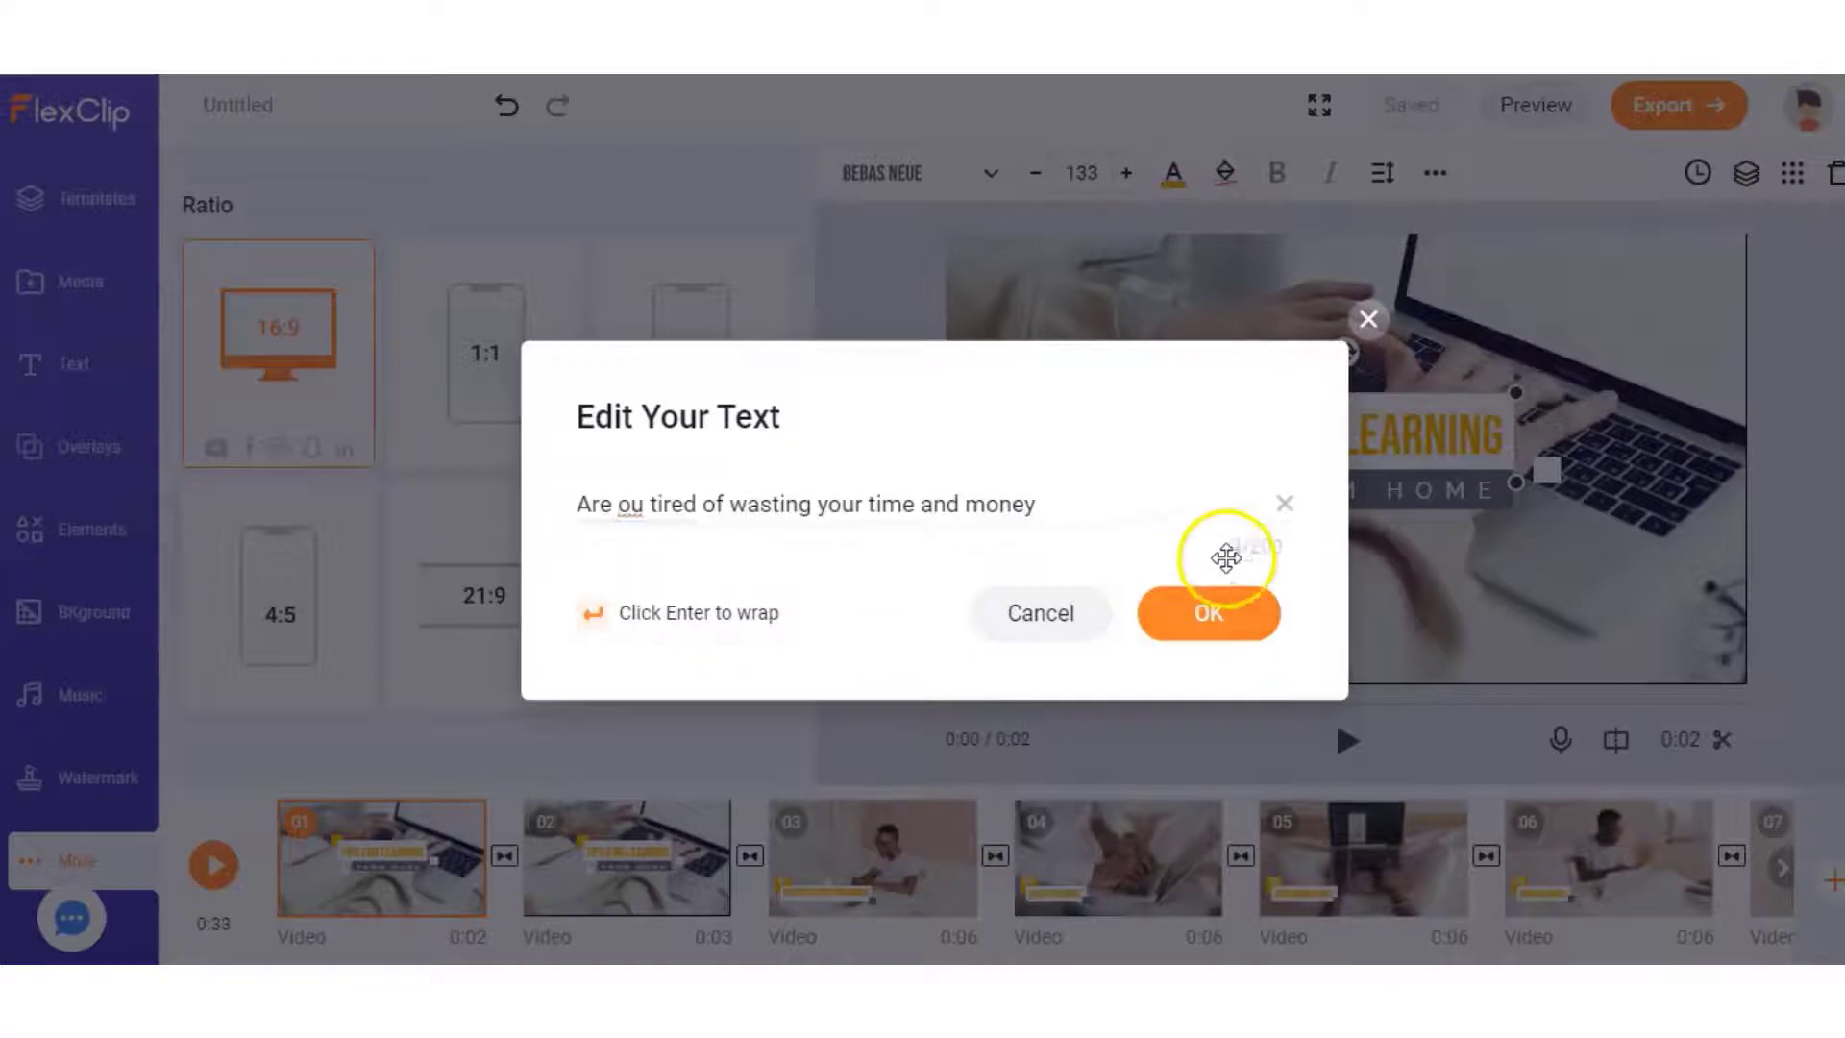
left_click(618, 503)
type("y")
left_click_drag(1105, 503, 930, 497)
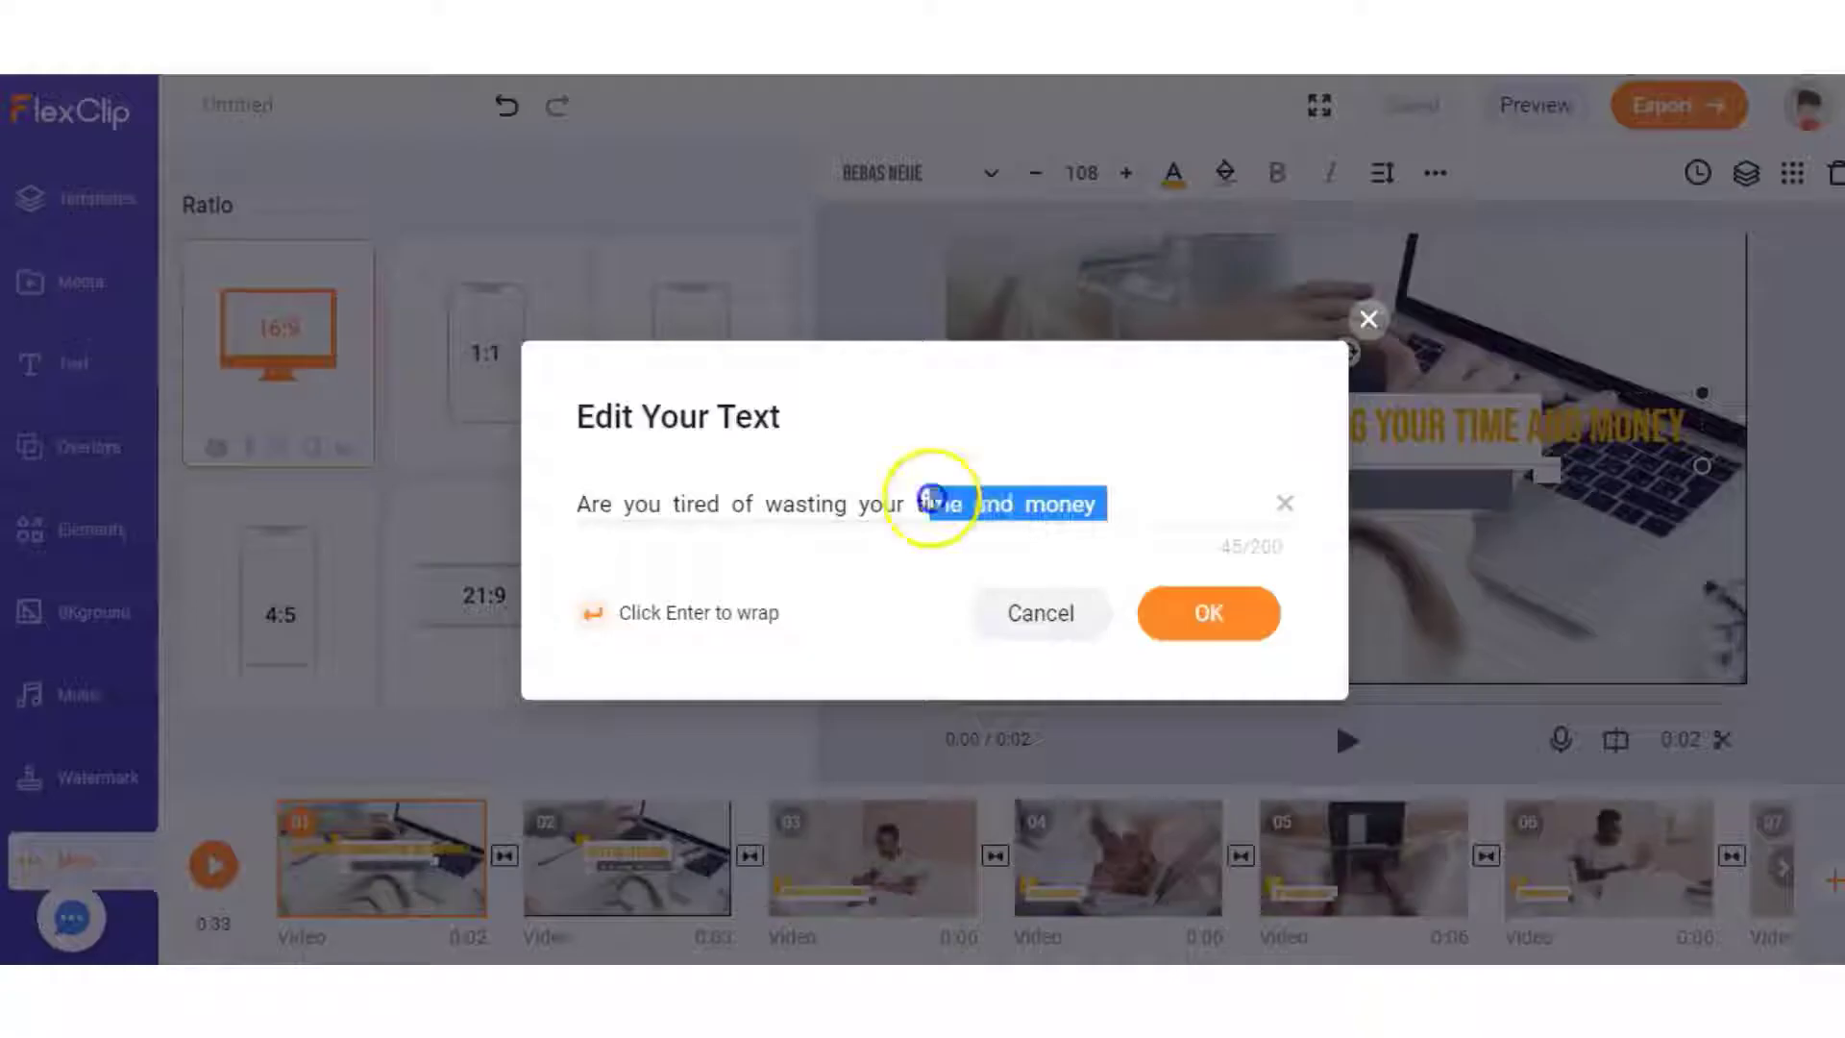
key("BackSpace")
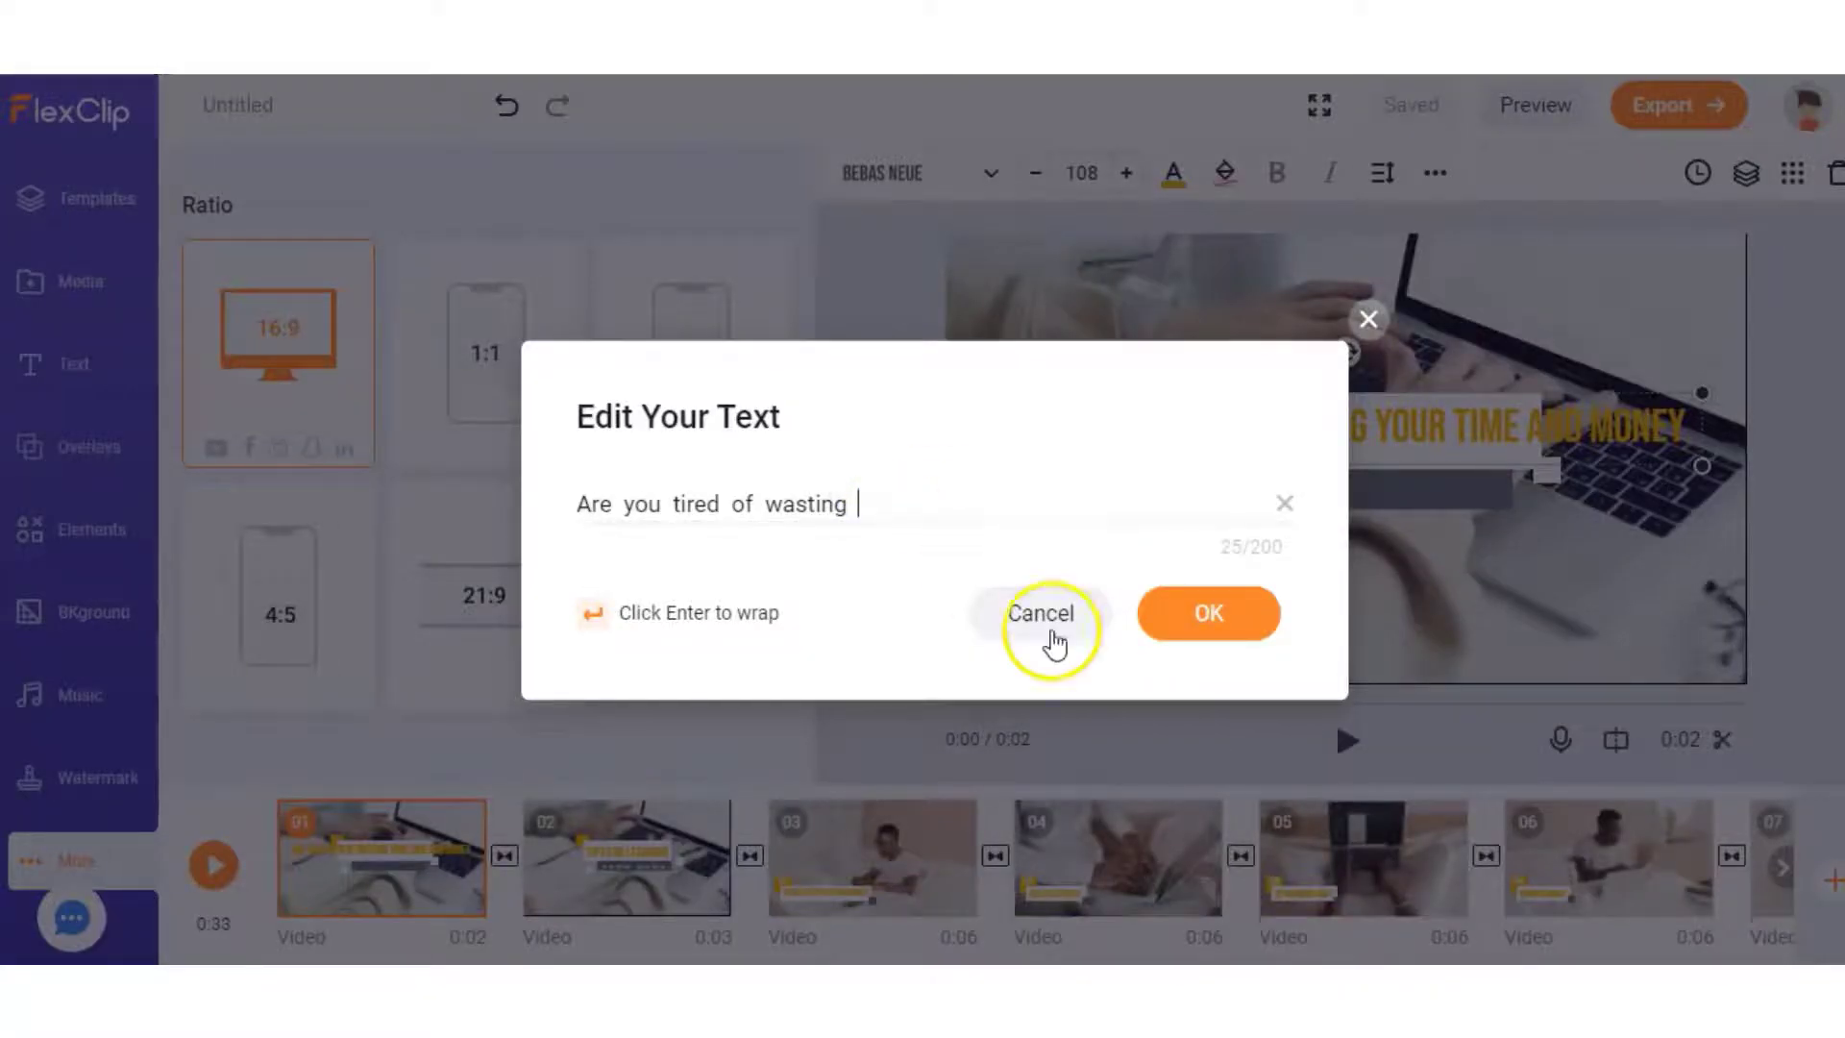
left_click(1201, 615)
Duplicate the title and change the copy's text to 'YOUR TIME AND MONEY'
right_click(1302, 426)
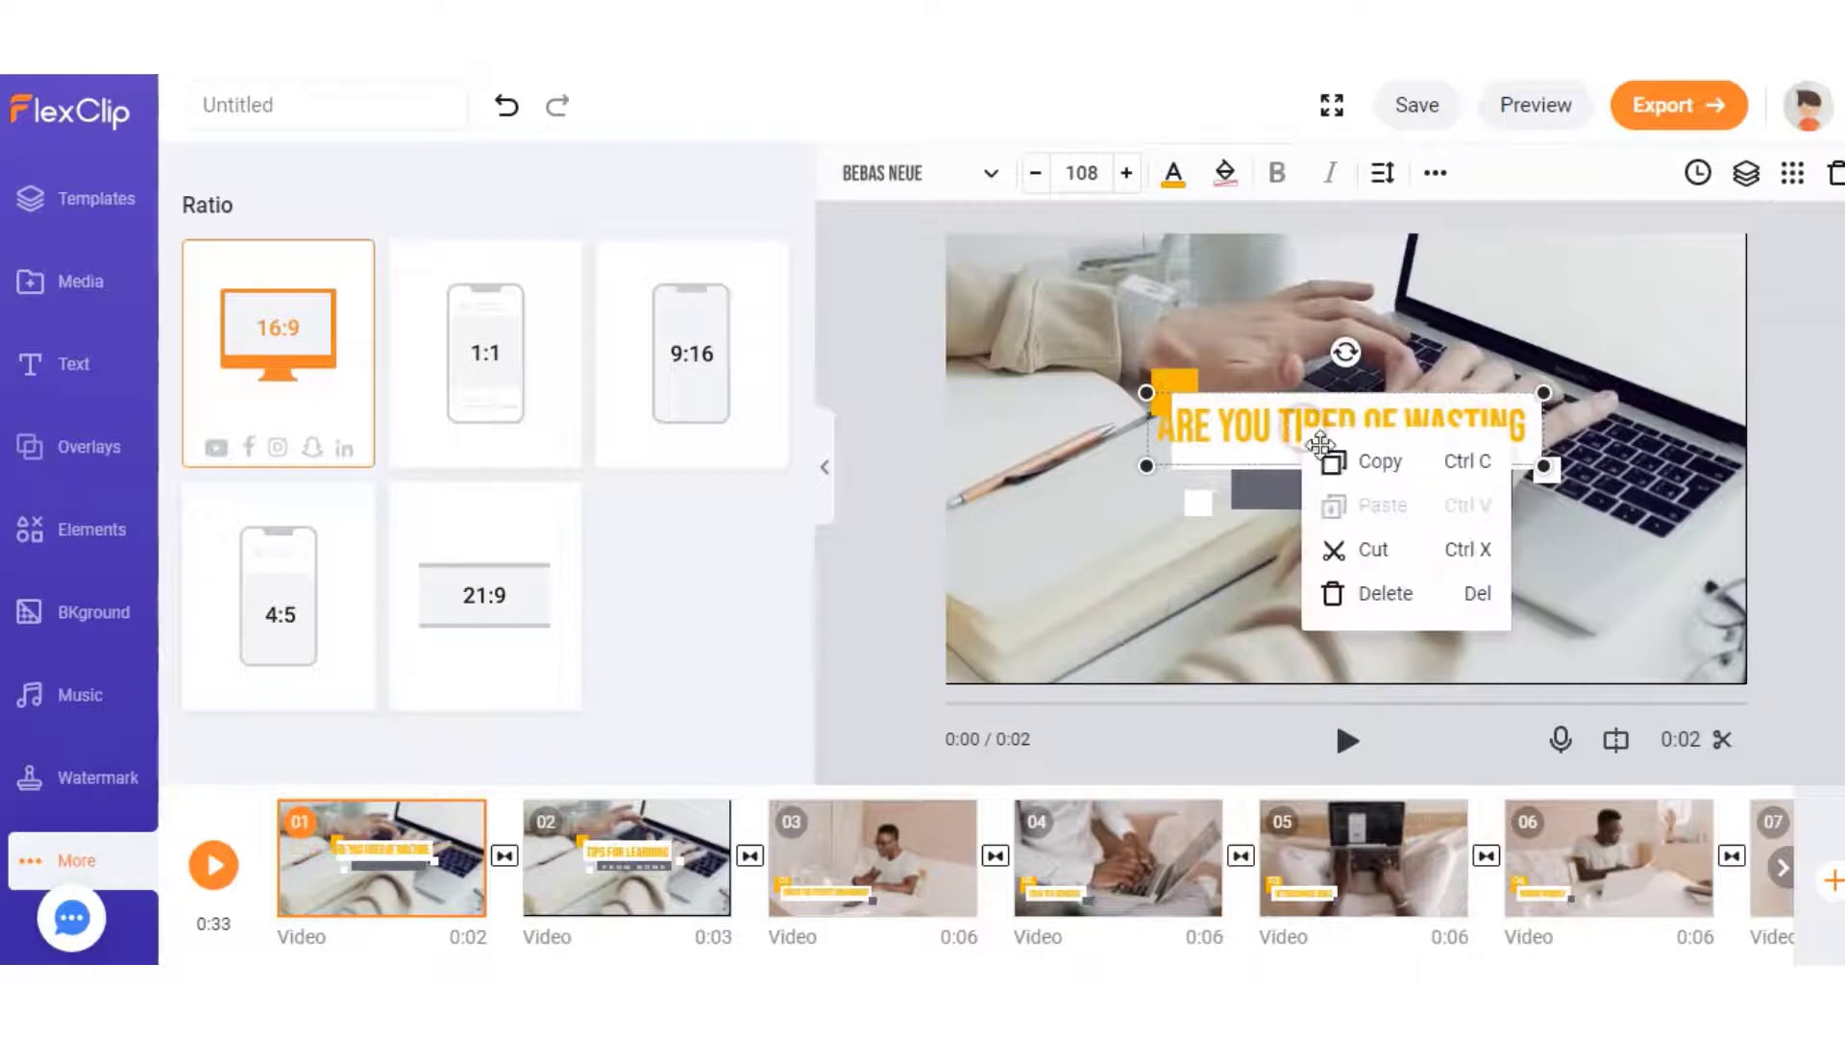
left_click(1351, 459)
key("ctrl+v")
left_click_drag(1301, 486, 1301, 556)
double_click(1301, 556)
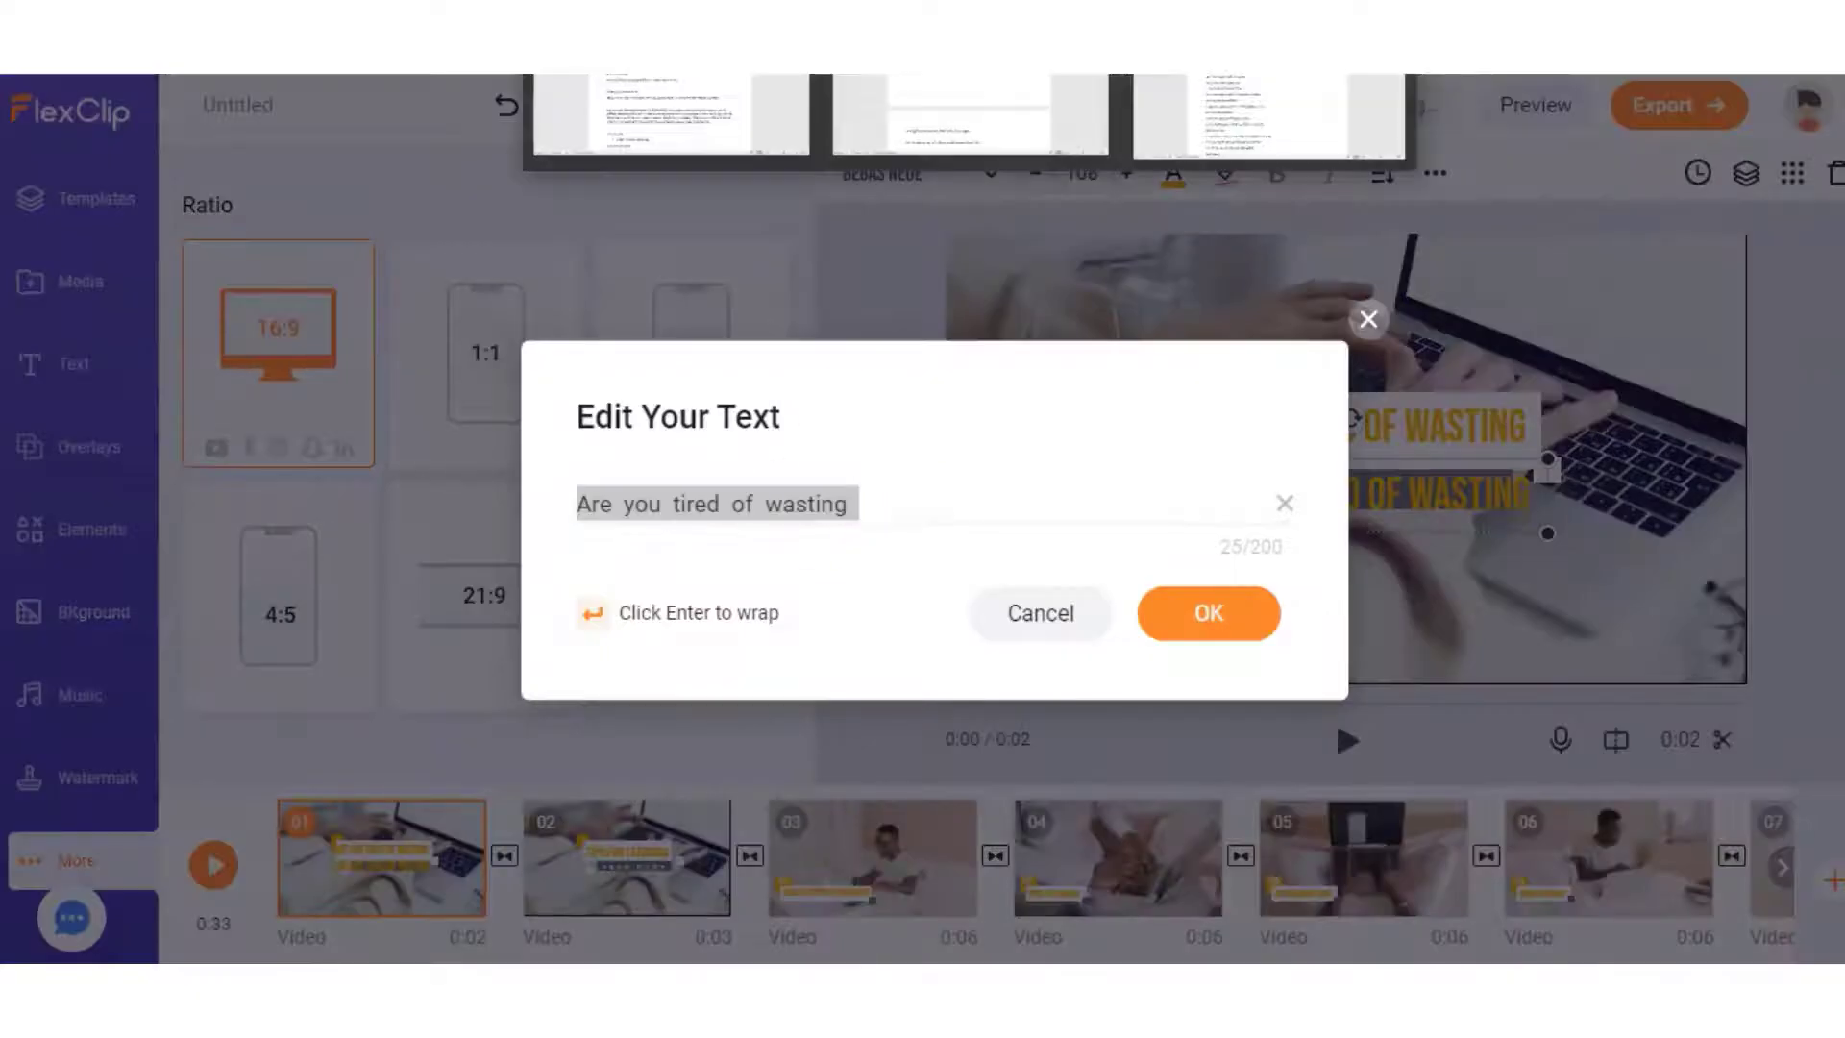
left_click(885, 330)
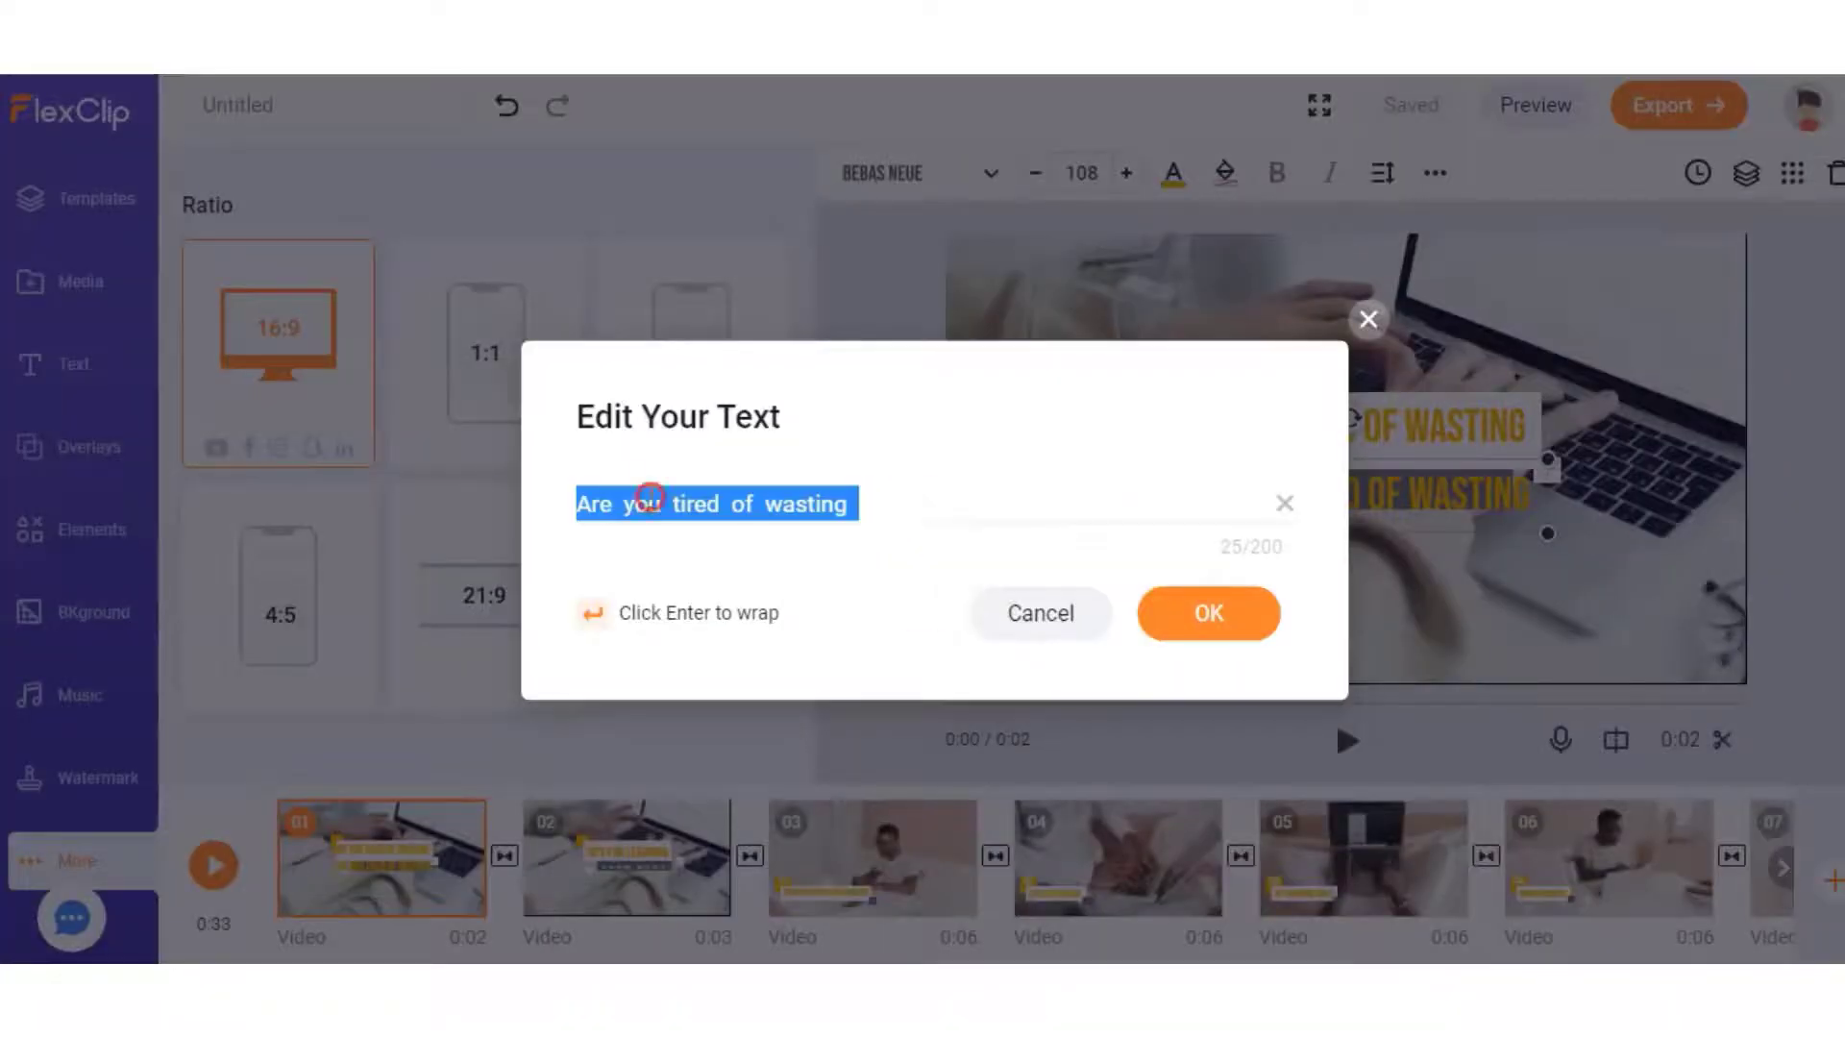
type("your time and money")
left_click(1208, 613)
Move 'YOUR TIME AND MONEY' onto the grey bar and preview the titles
left_click(1432, 429)
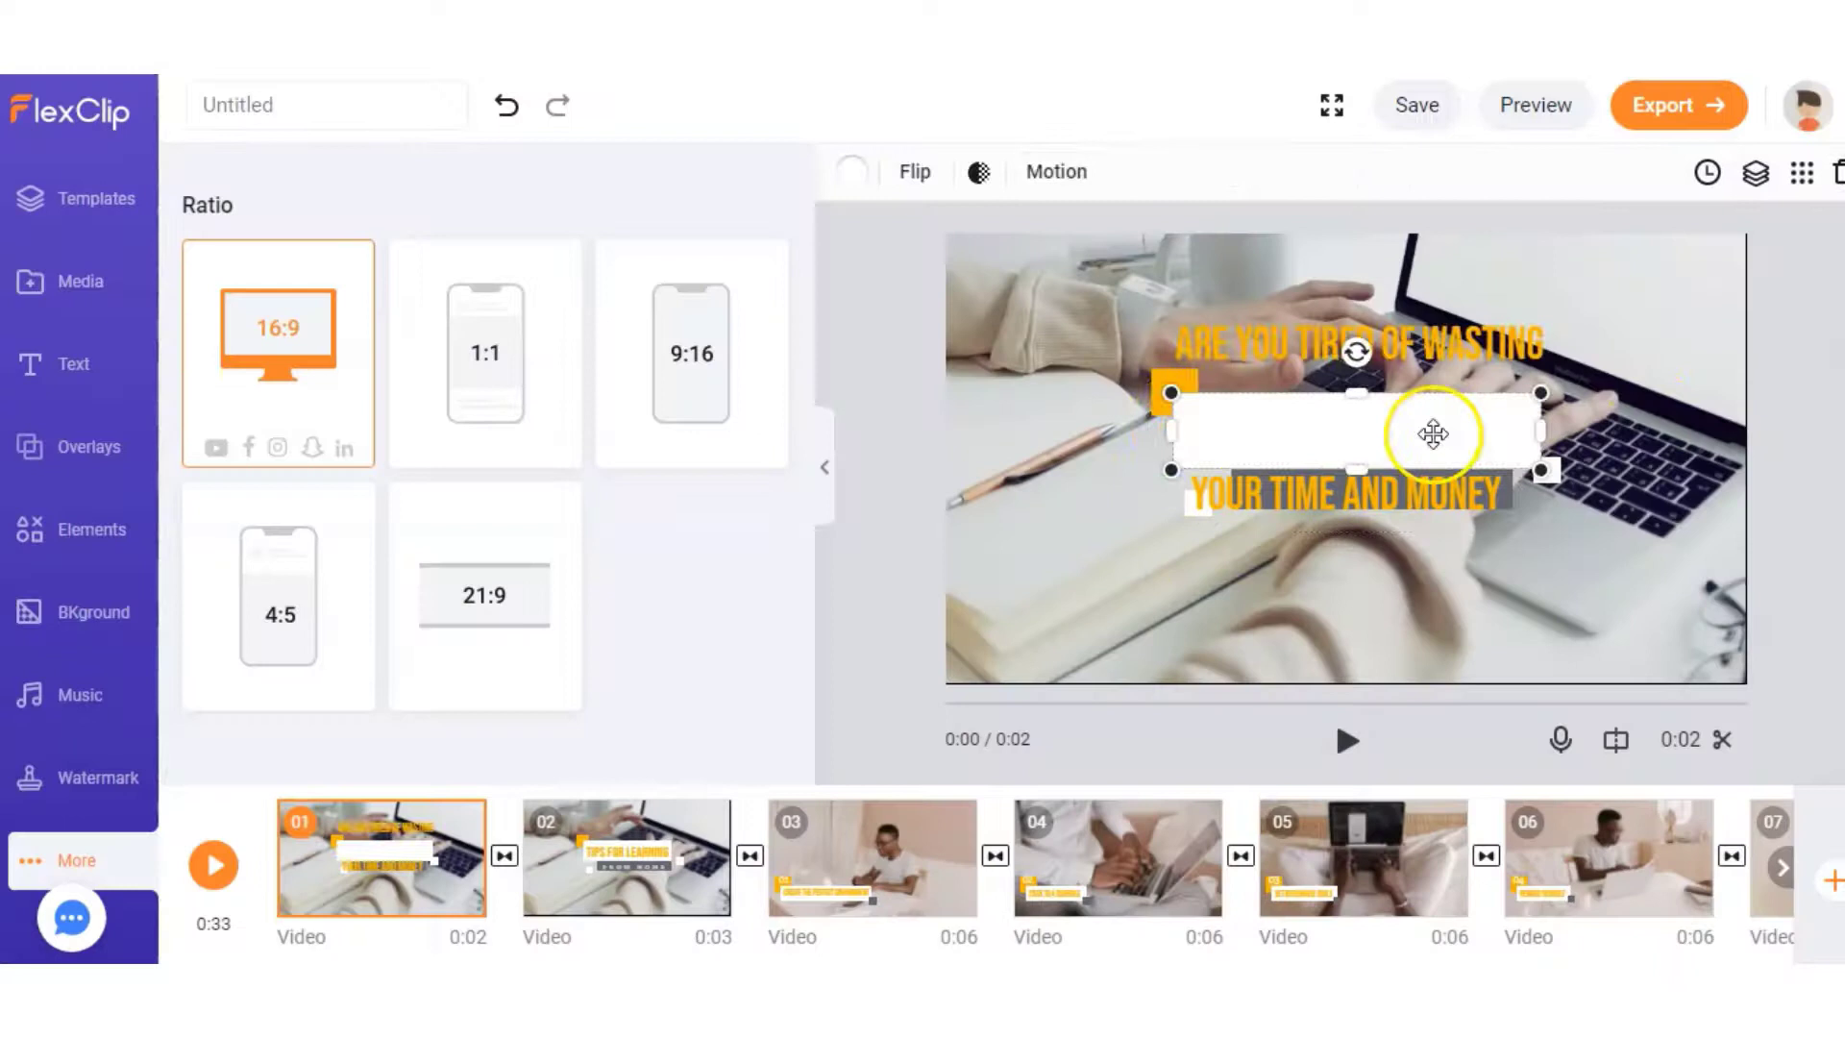
left_click(1171, 383)
left_click(1174, 495)
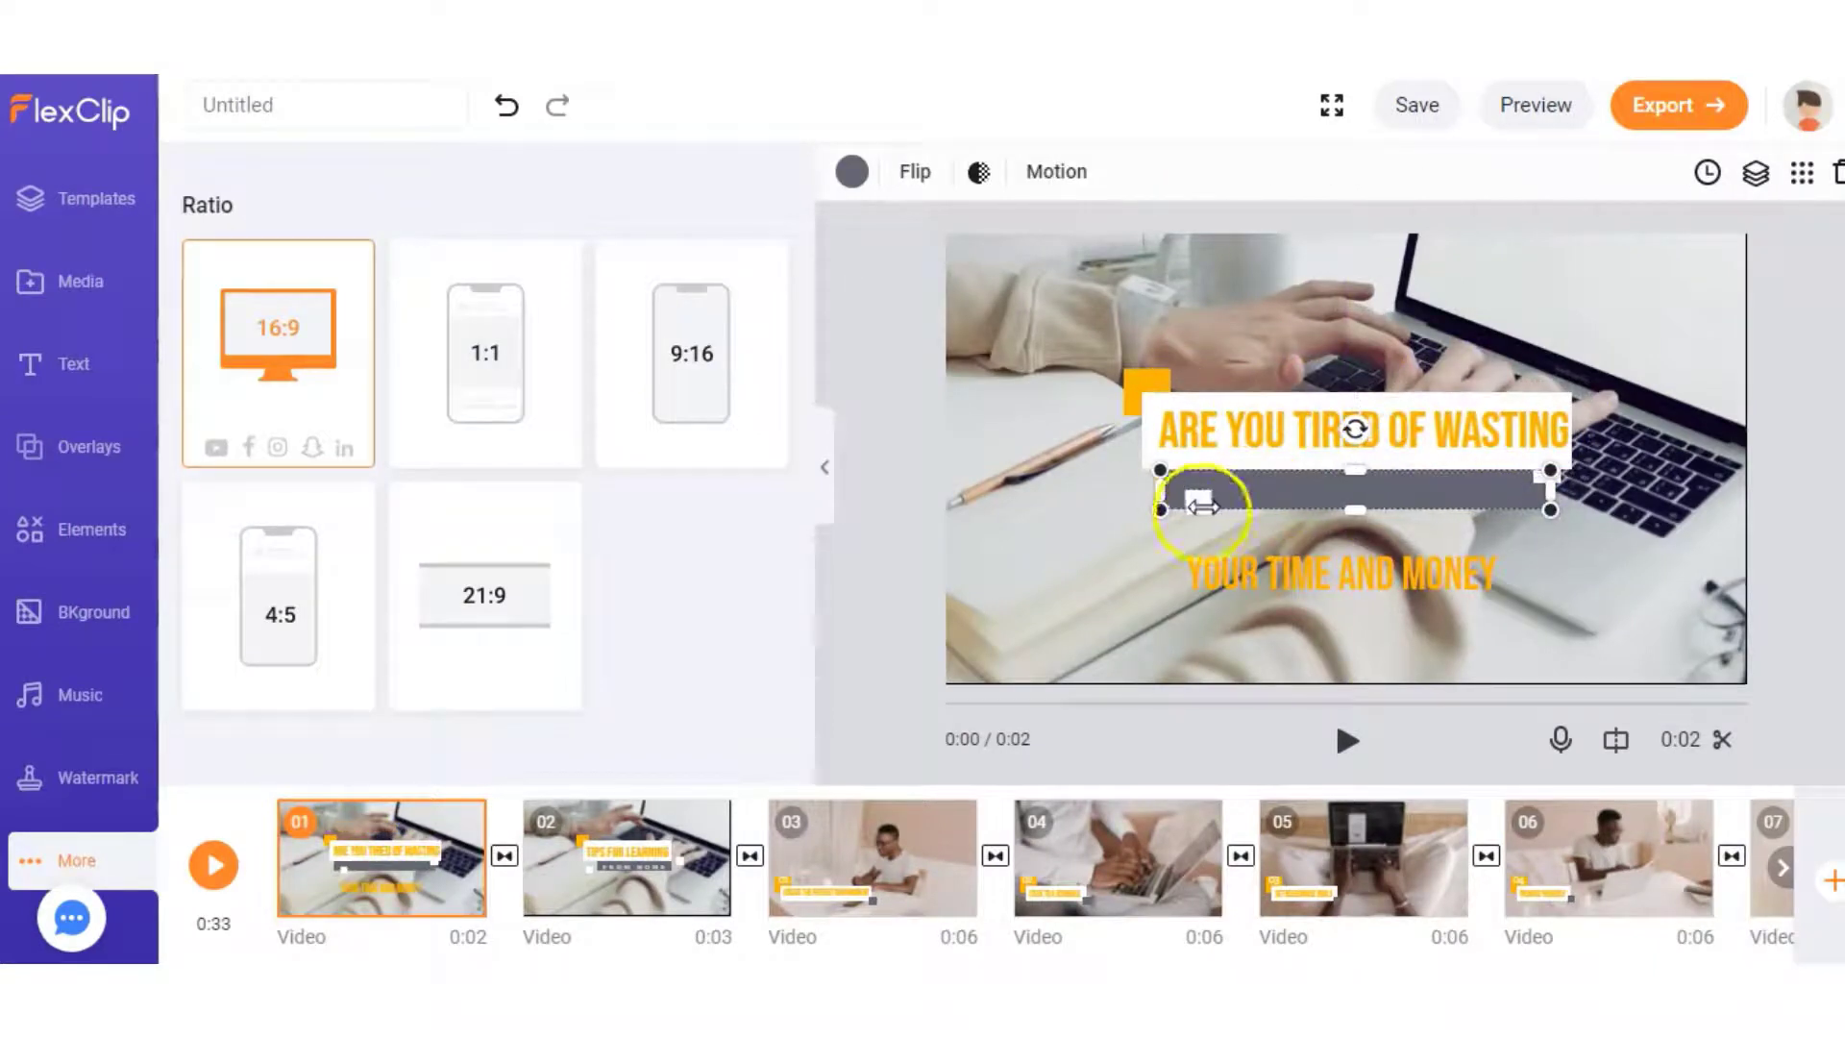
left_click_drag(1191, 574, 1204, 496)
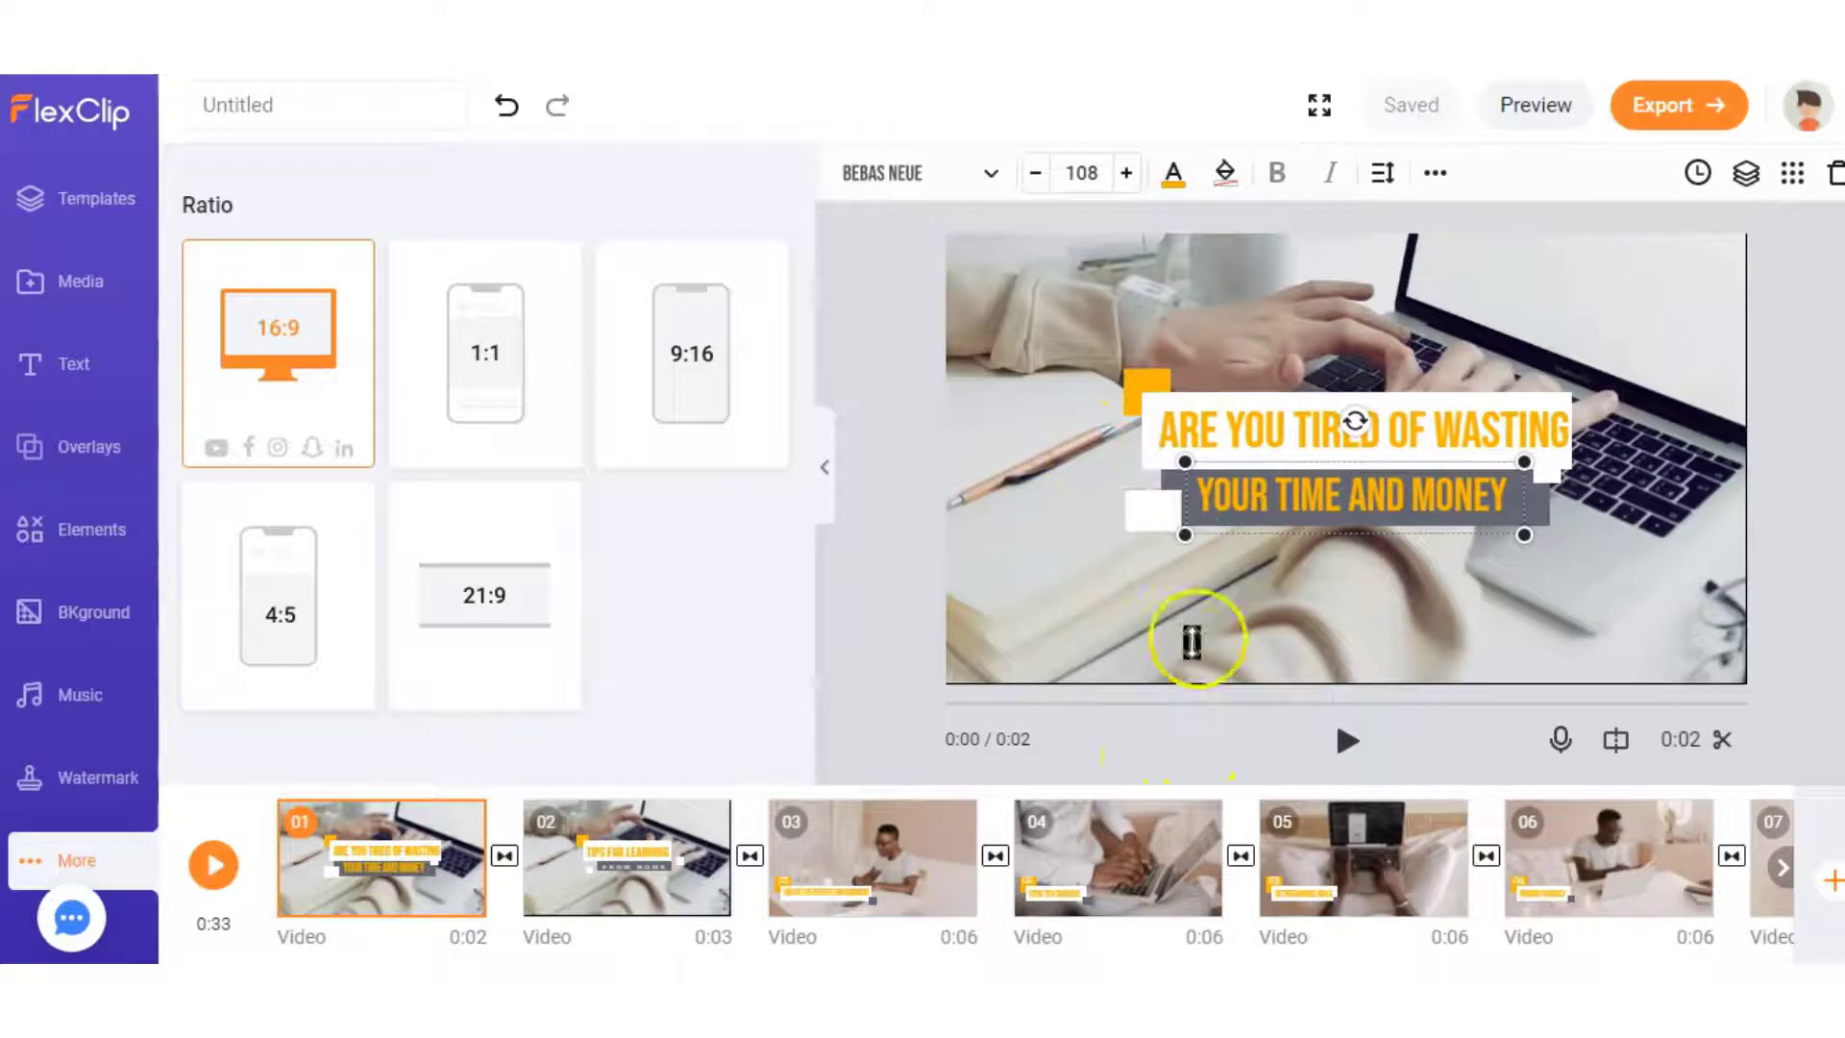
left_click(1347, 740)
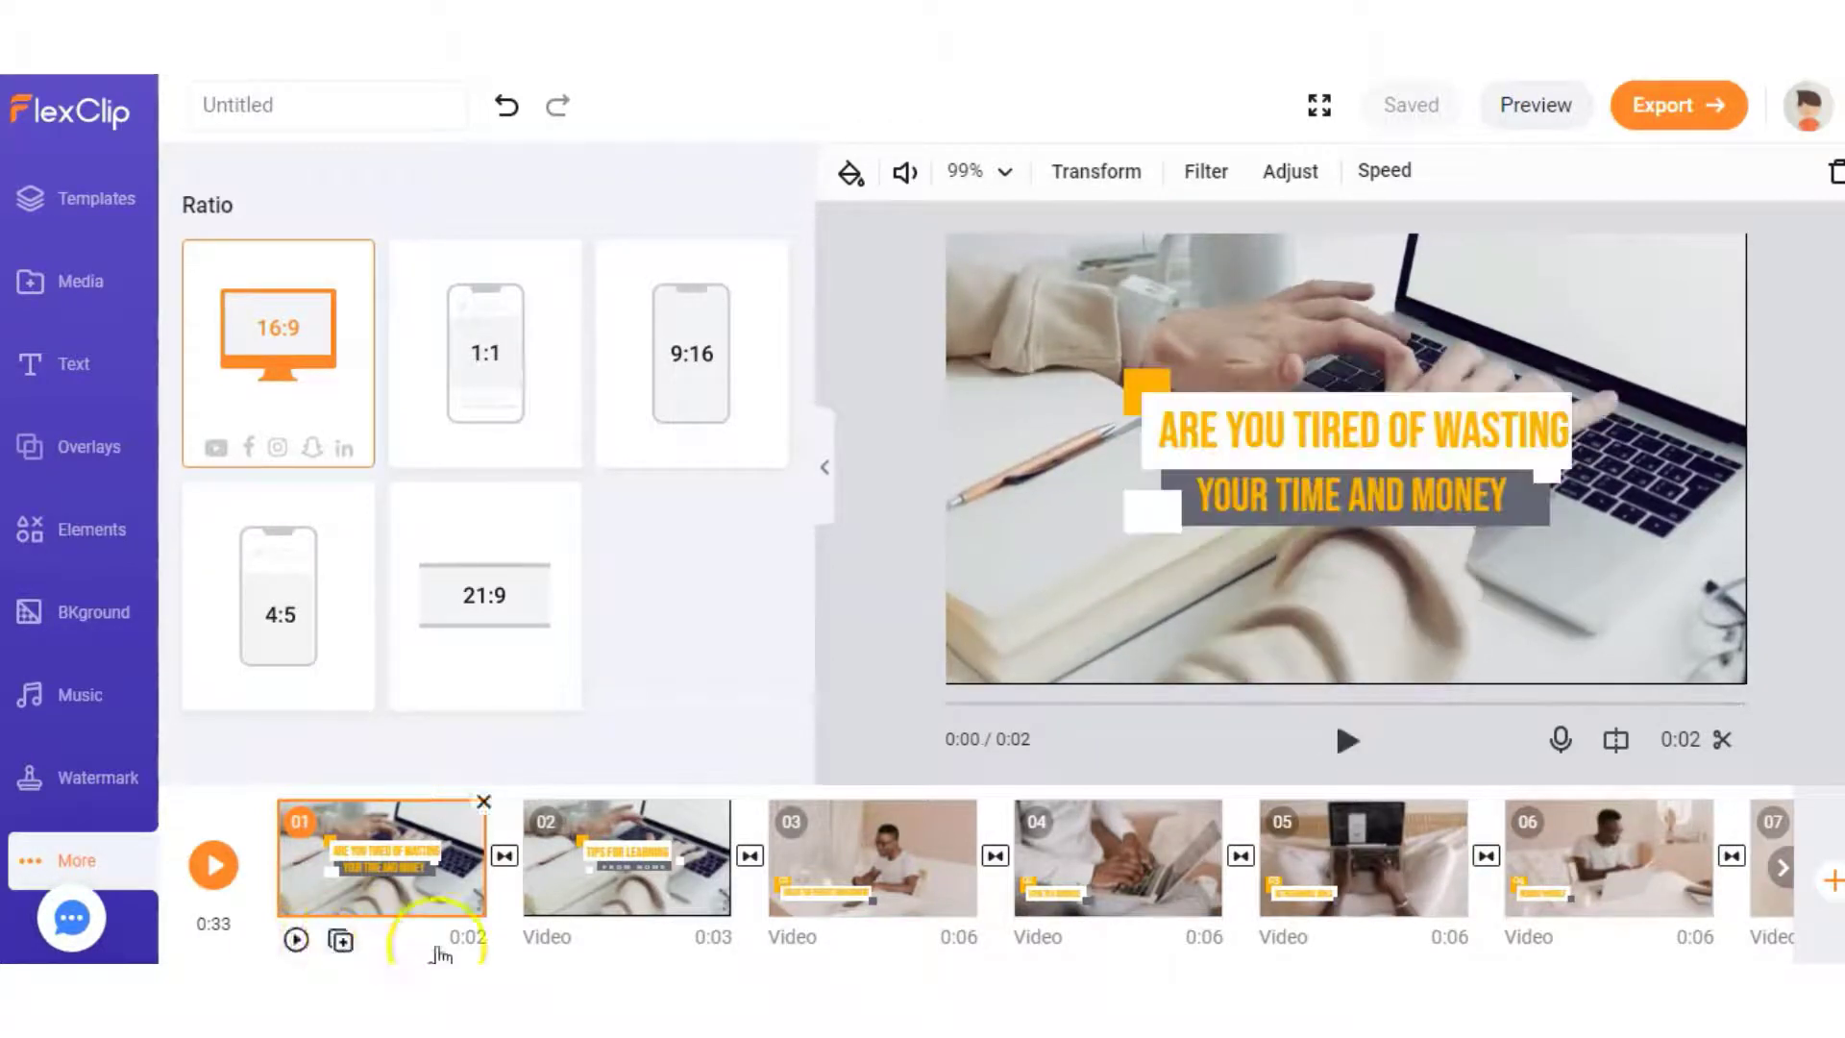
Set the first clip's speed to 0.5x and preview it running 0:05
left_click(1381, 171)
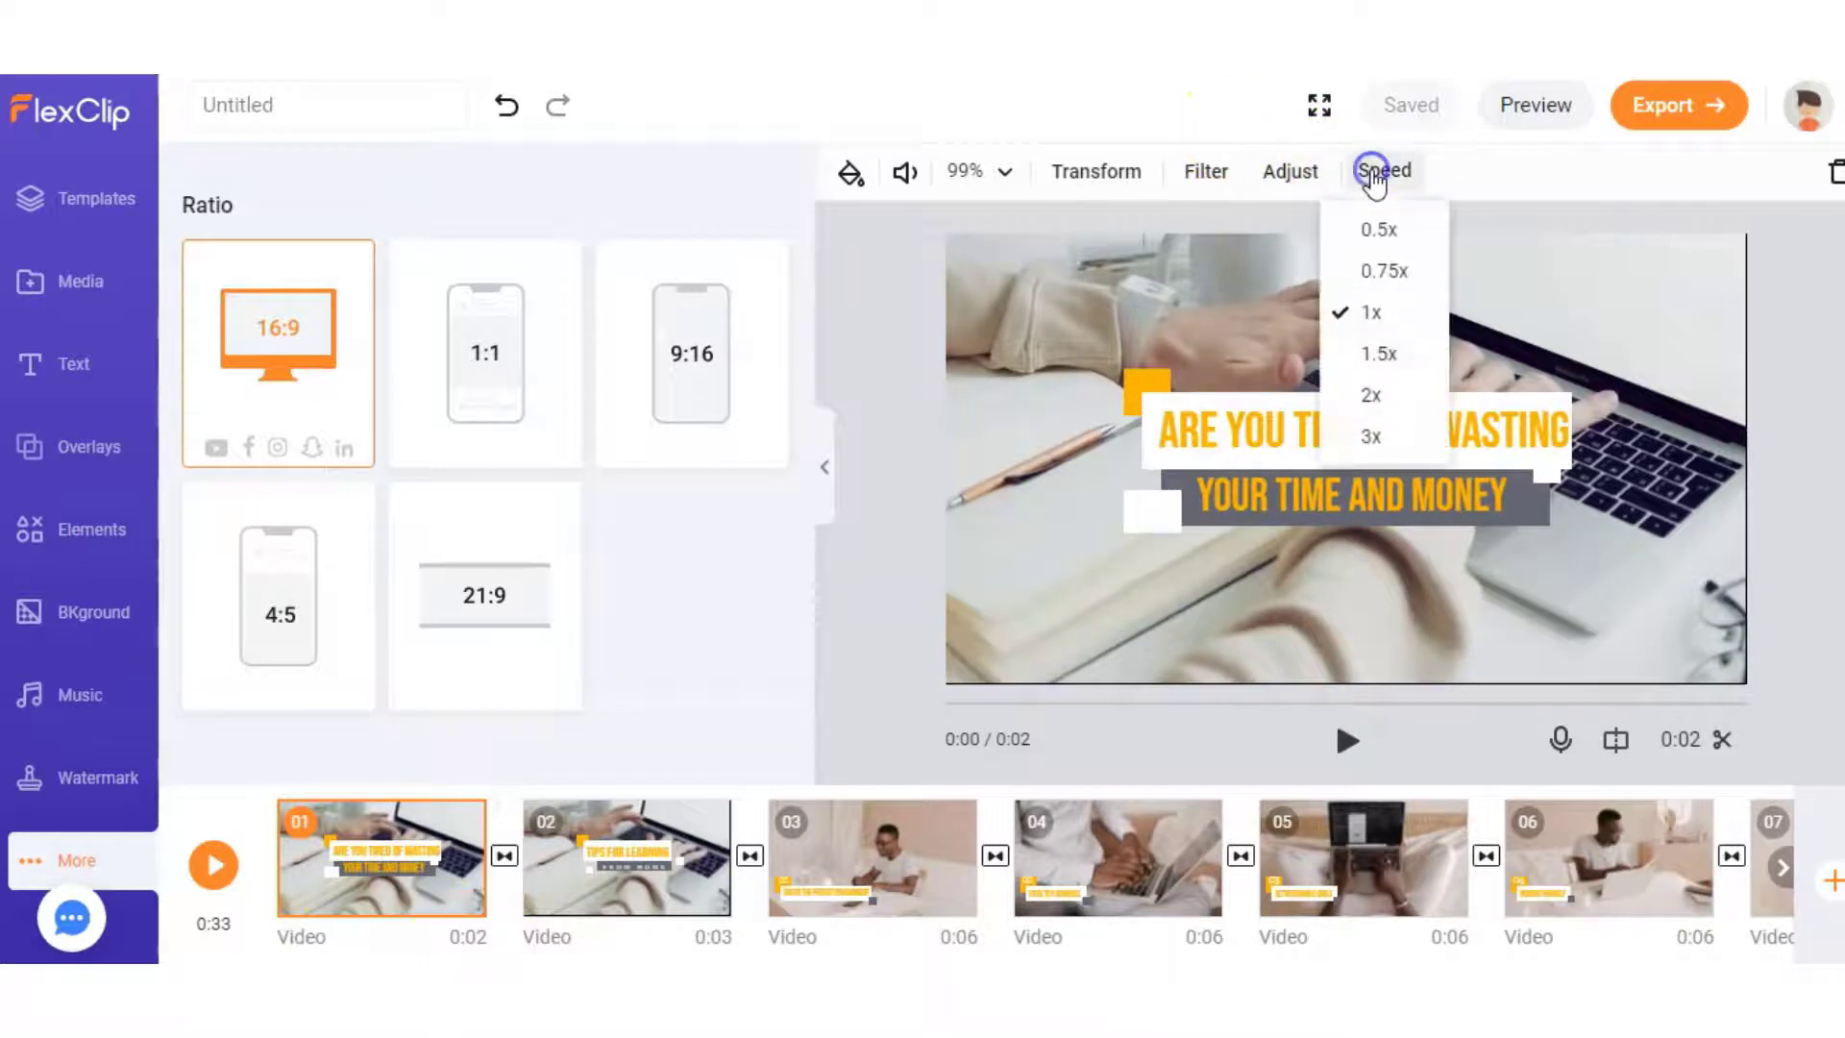
left_click(1382, 227)
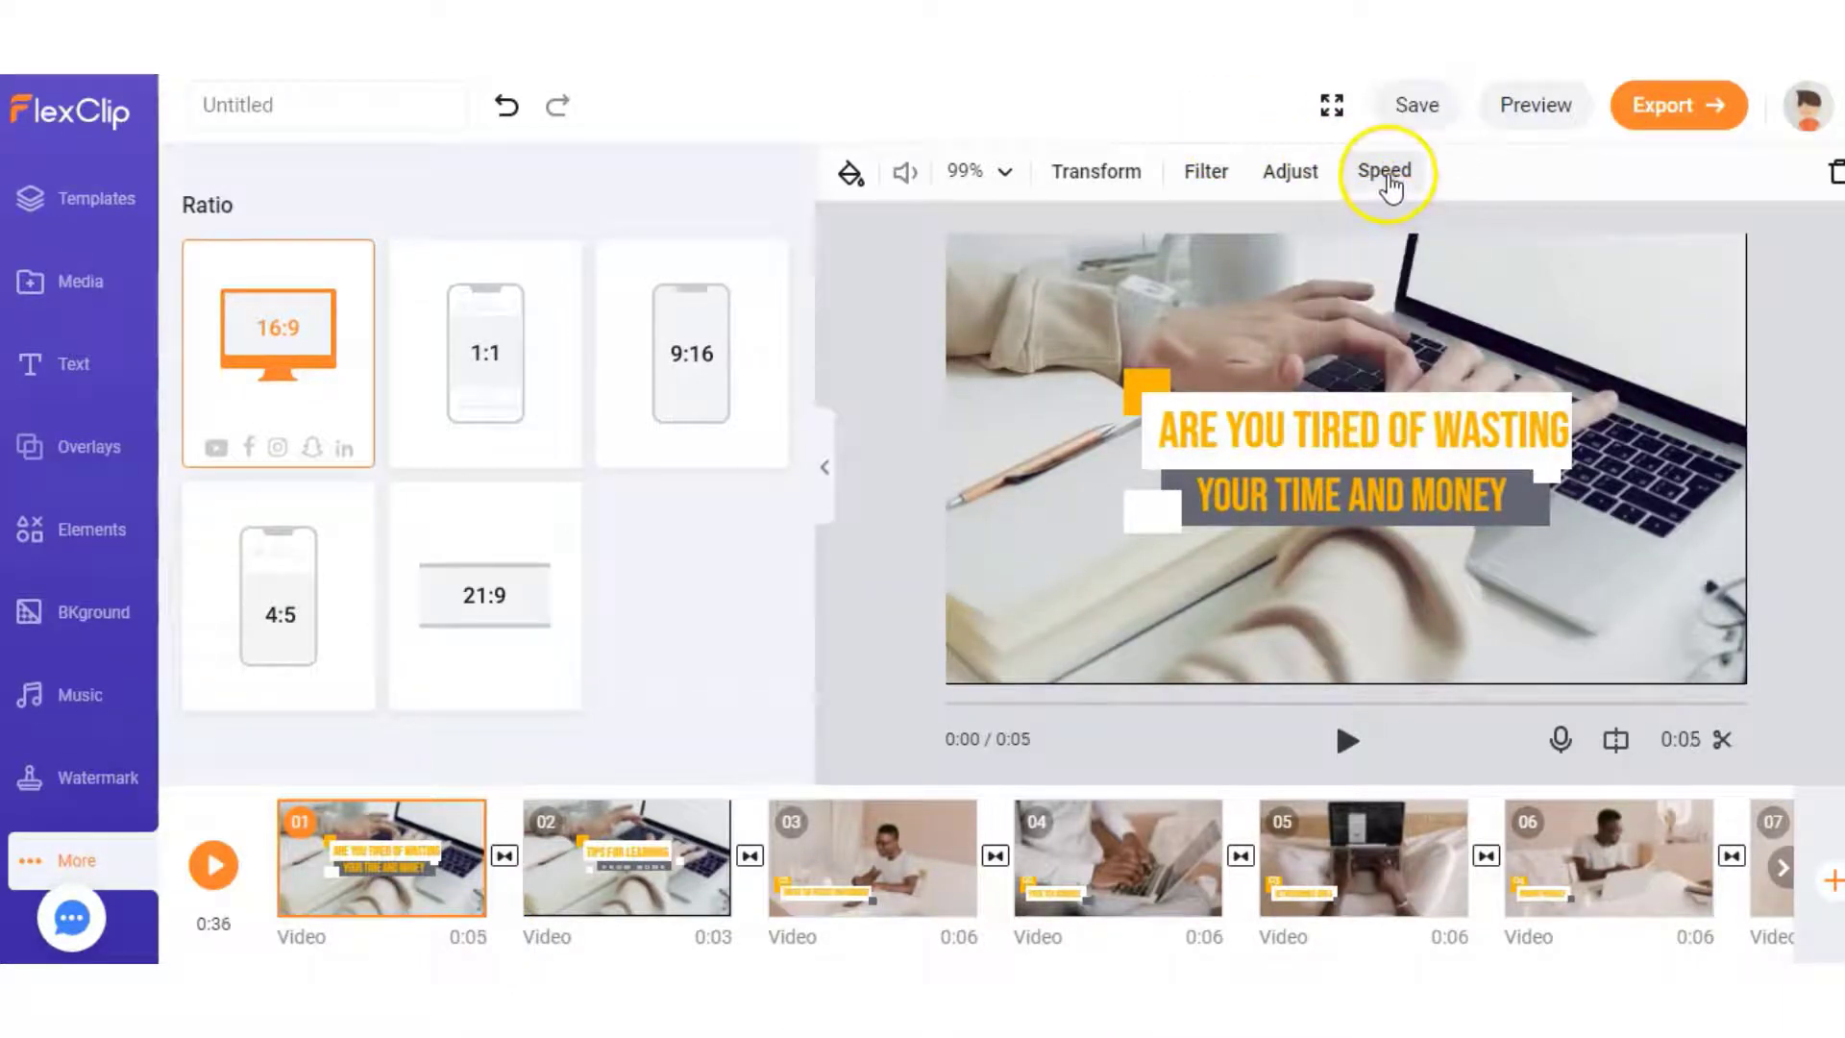
left_click(1345, 741)
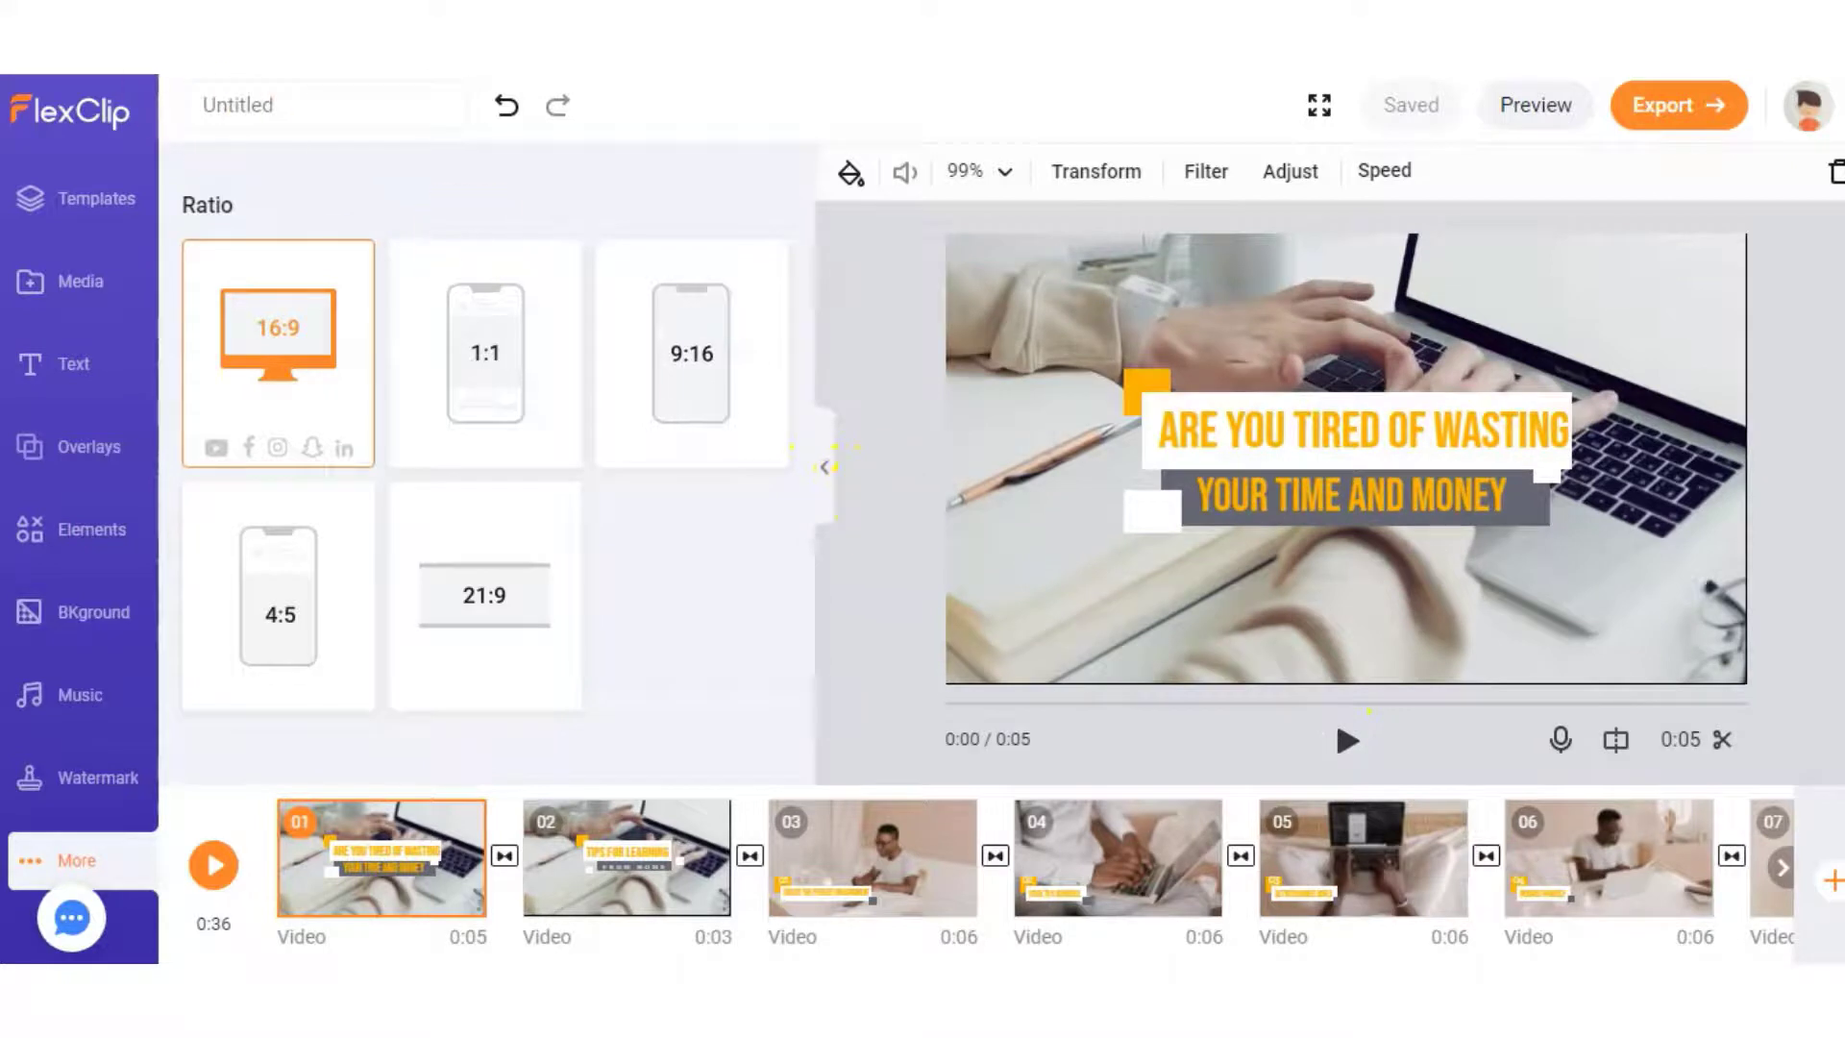
On scene 2, paste a copy of the opening title into the white box
left_click(601, 812)
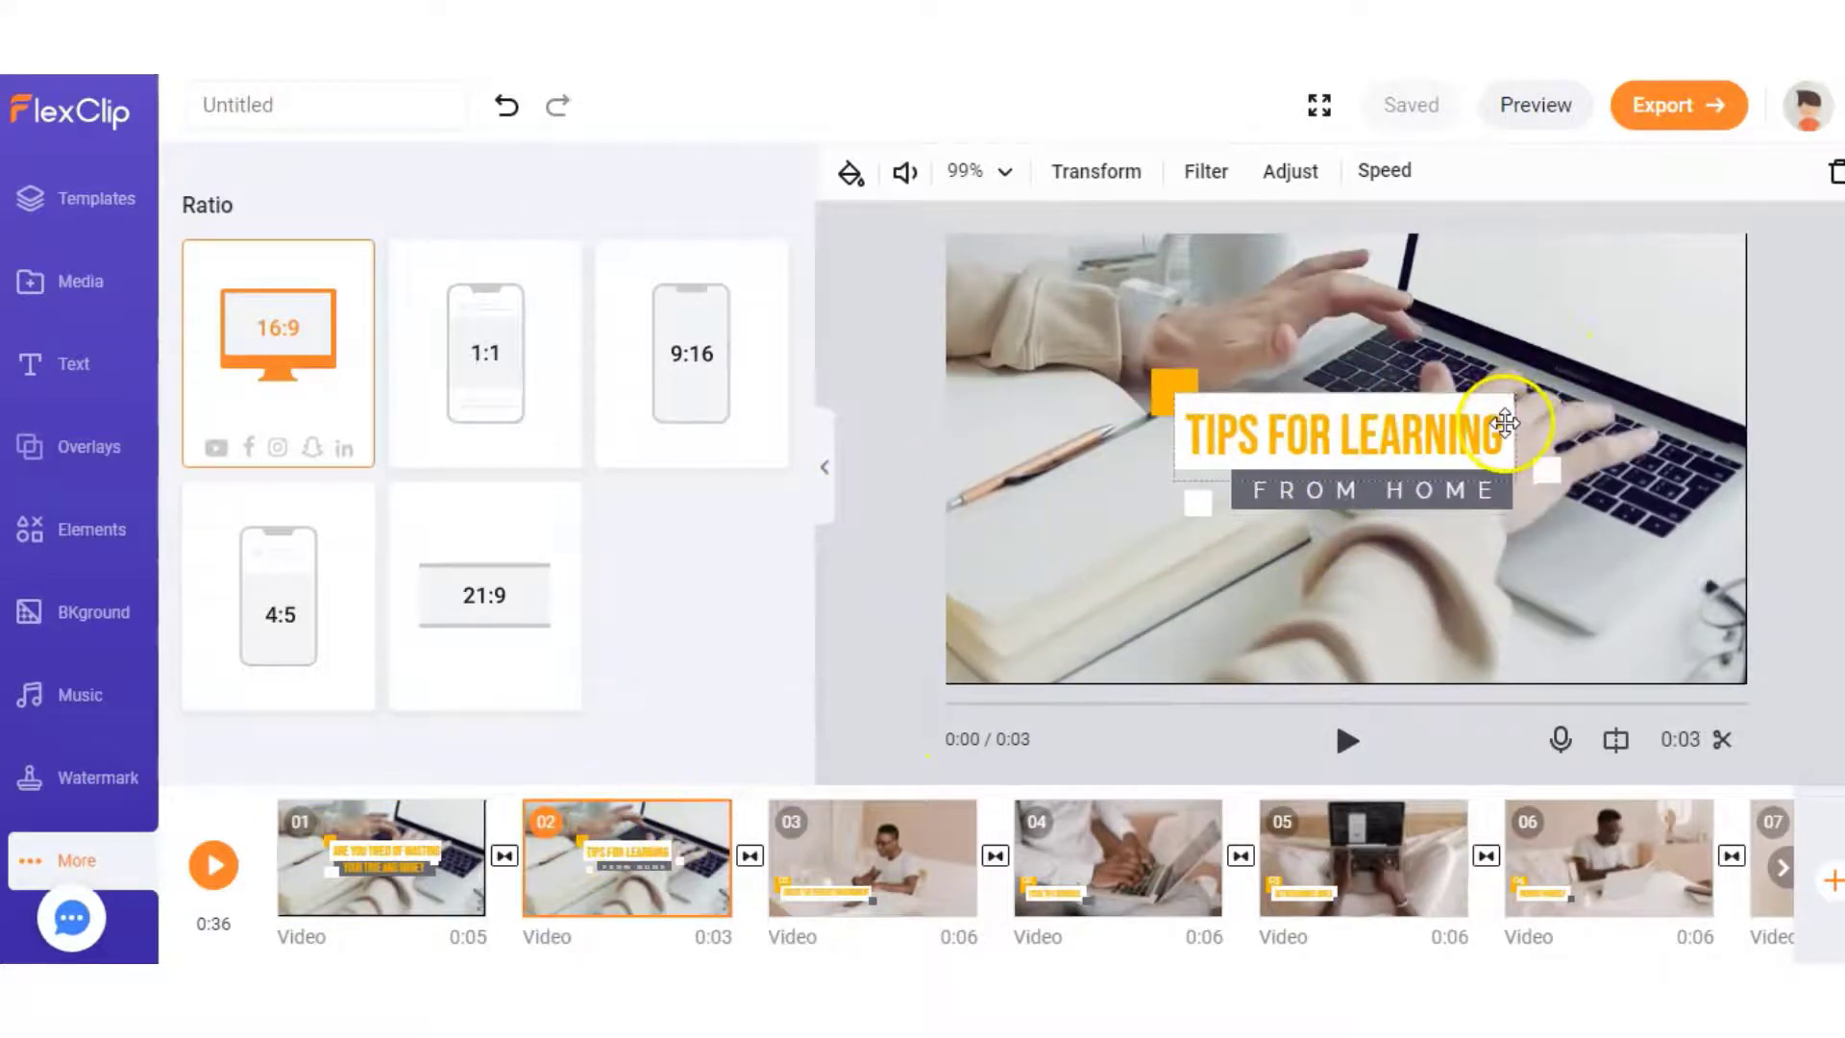
left_click(1505, 424)
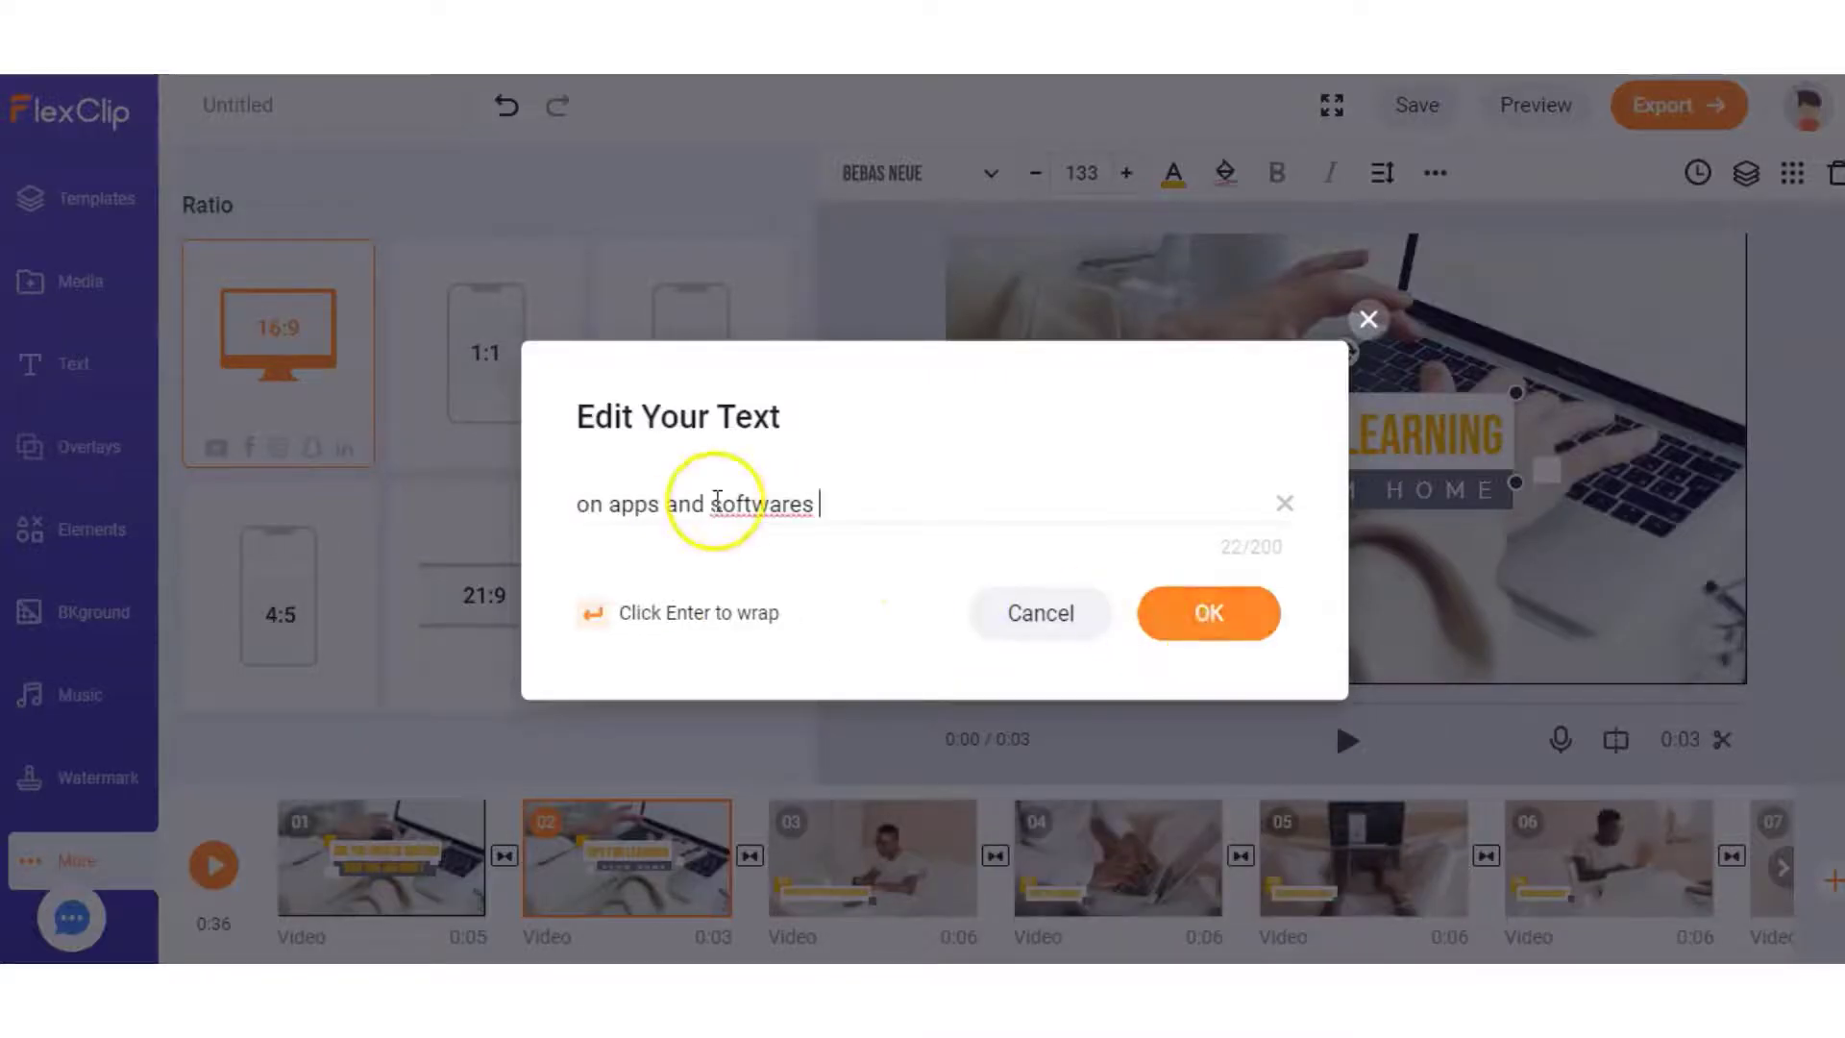
left_click(1207, 609)
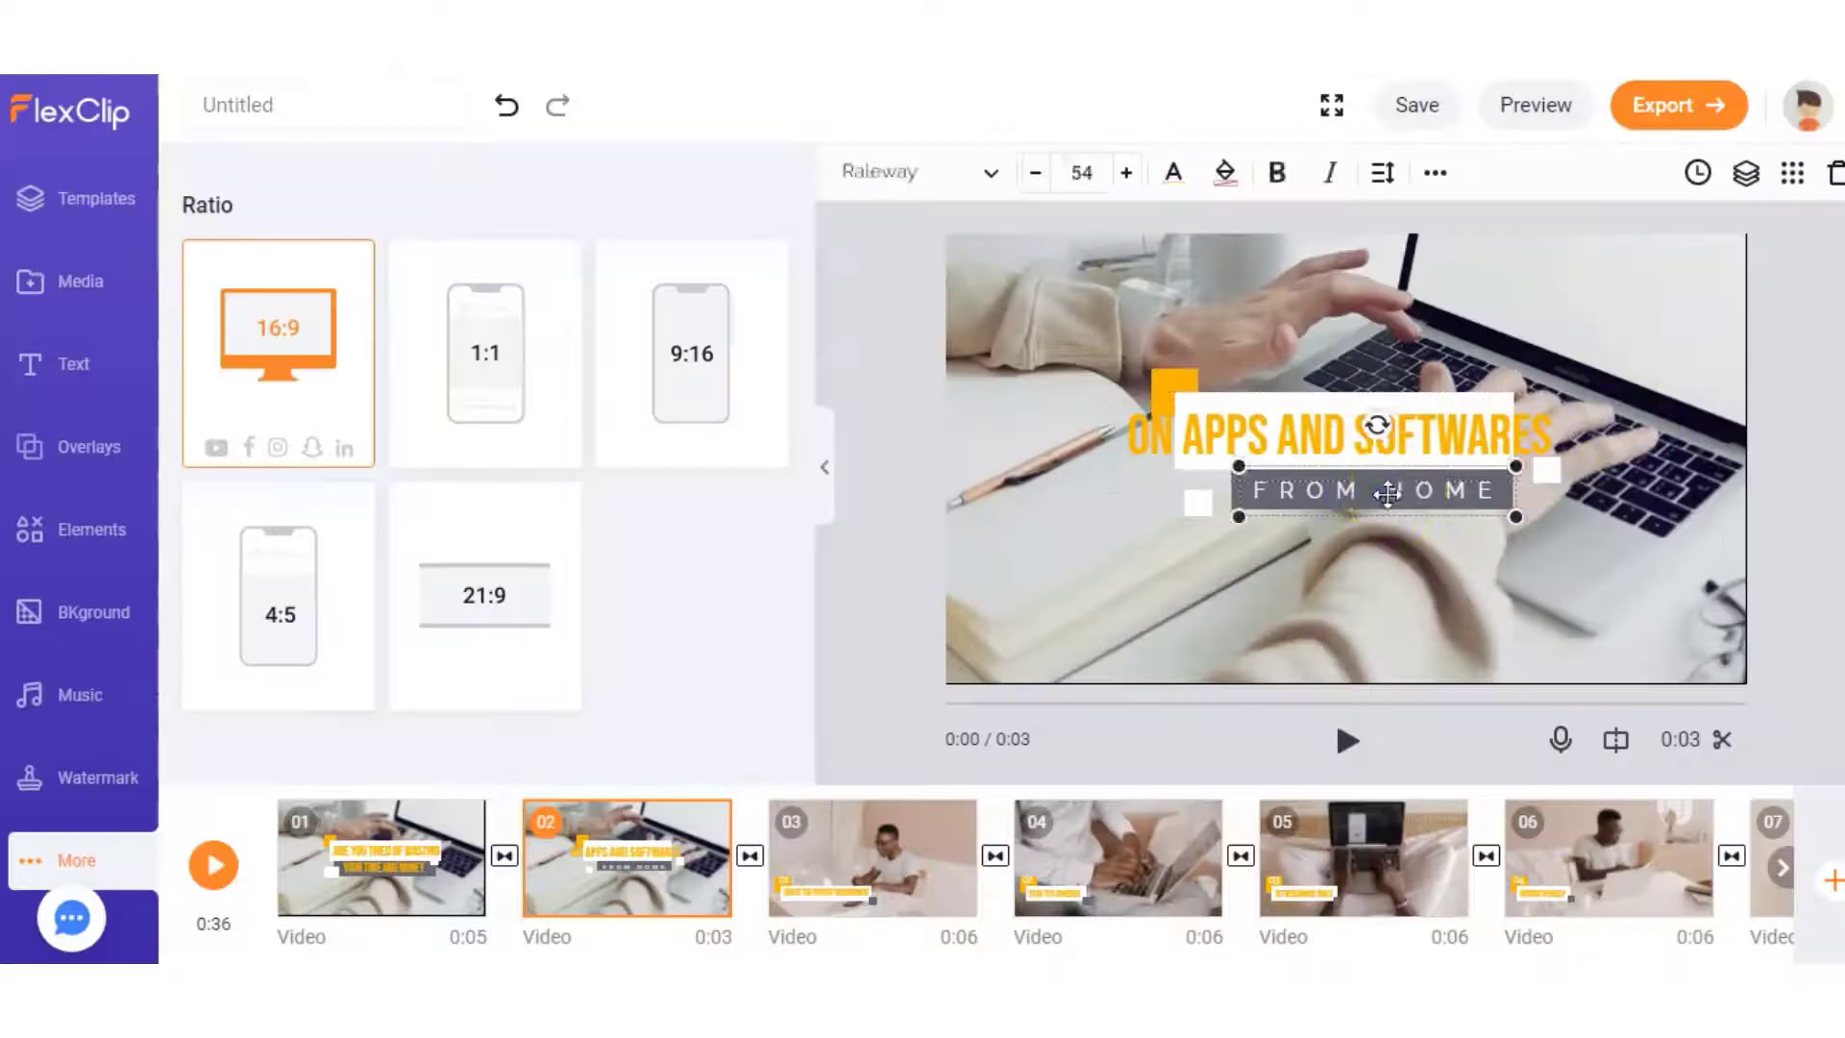
right_click(1329, 493)
left_click(1354, 509)
left_click(1207, 507)
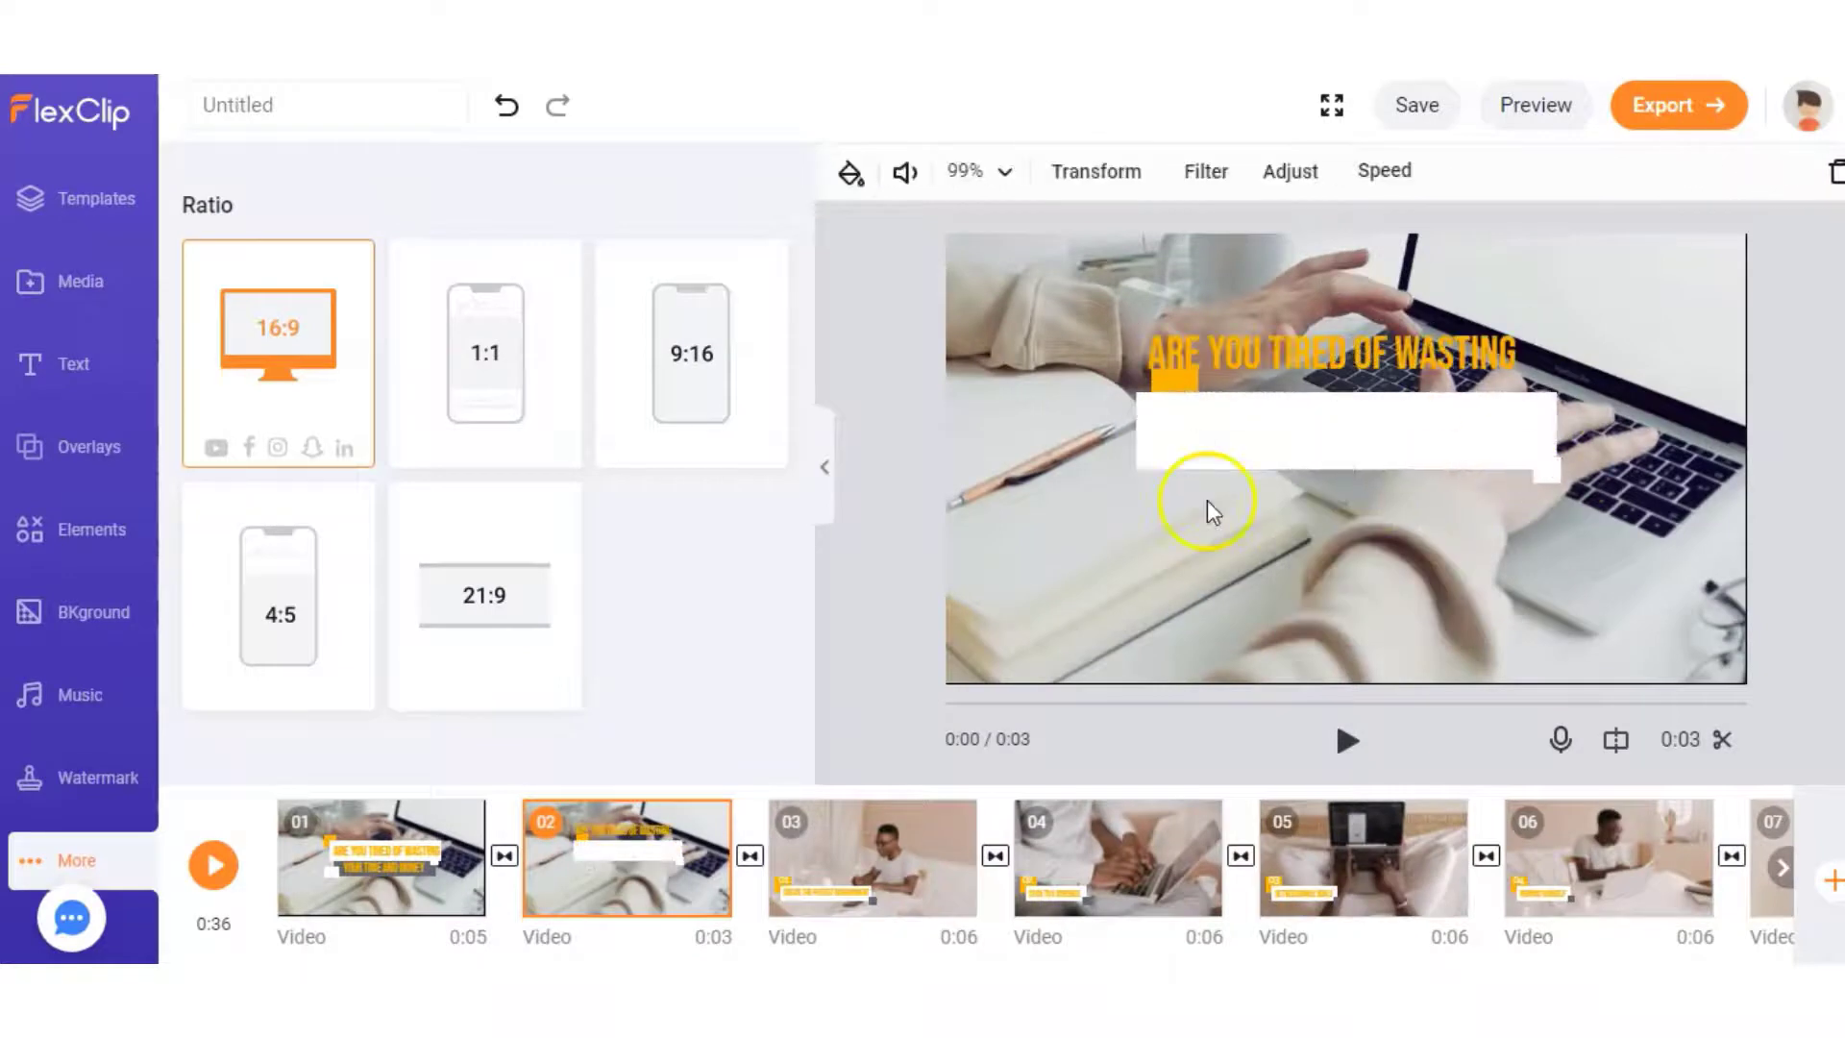
left_click_drag(1238, 371, 1238, 449)
Delete the pasted title and select the 'get rich quick' results line in the script
key("Delete")
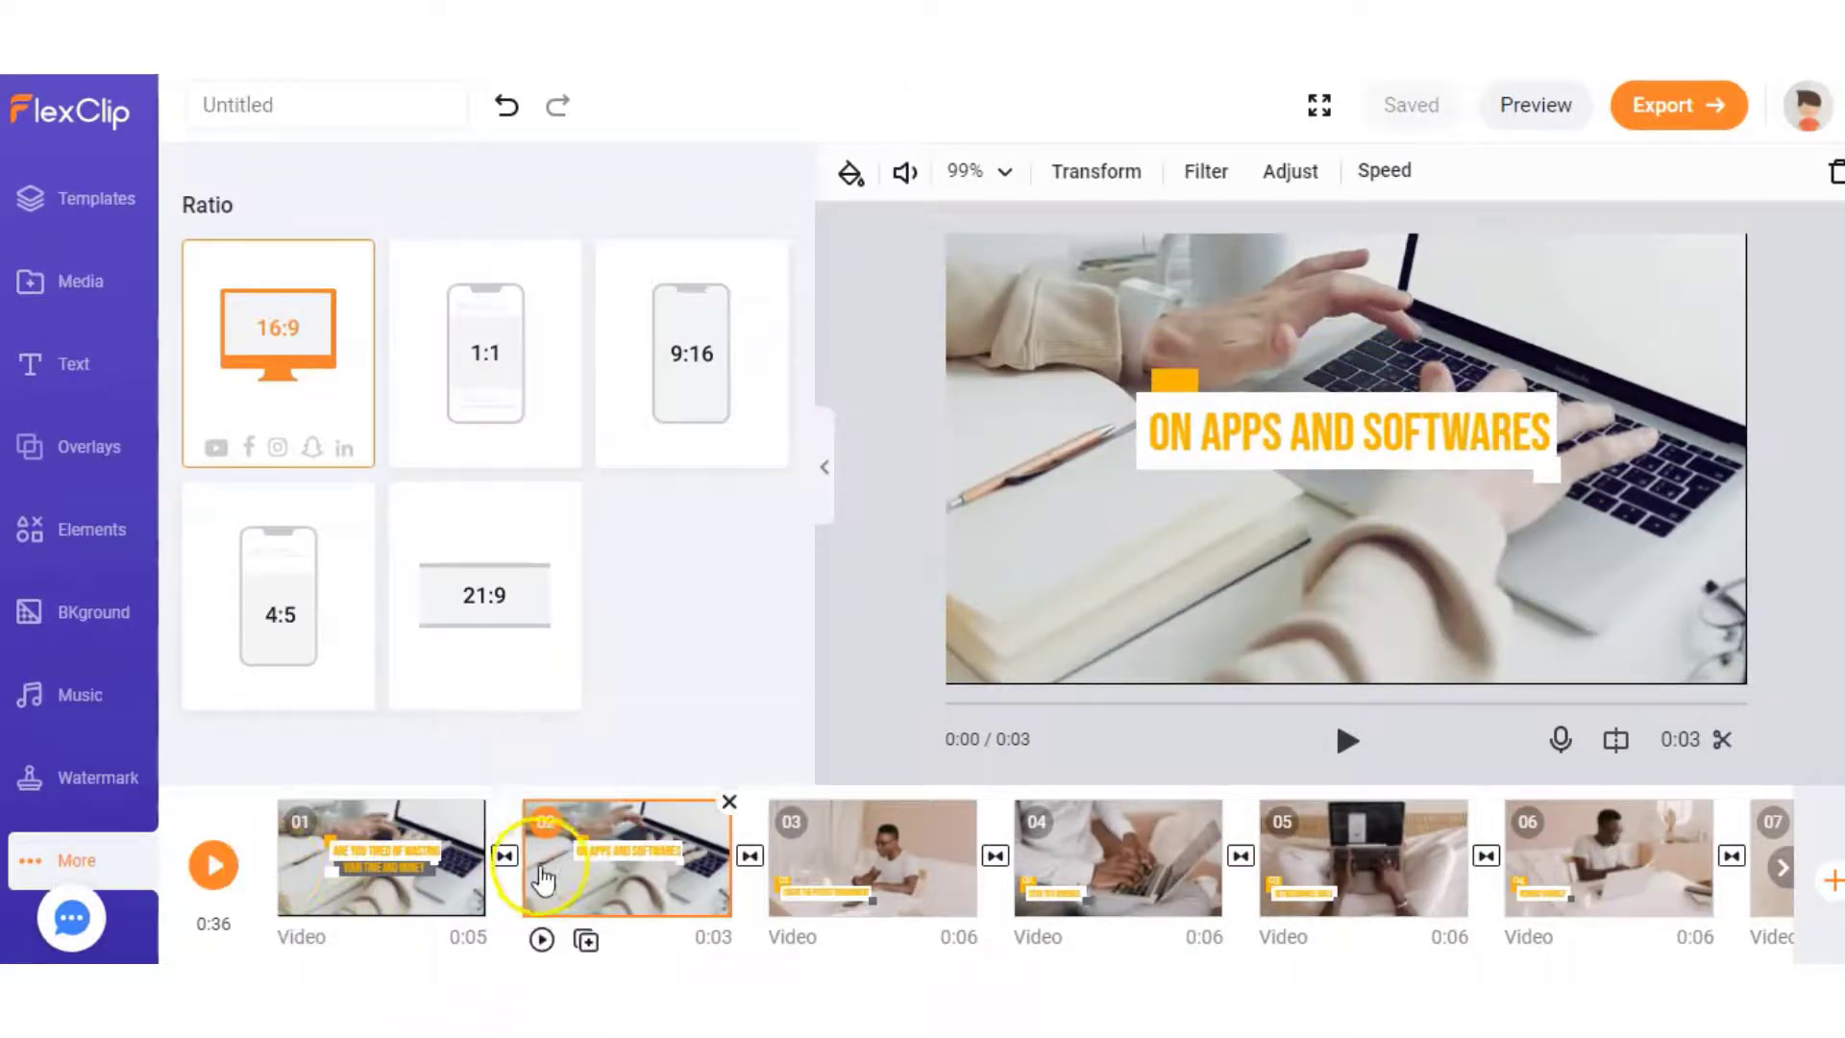
left_click_drag(492, 361, 818, 382)
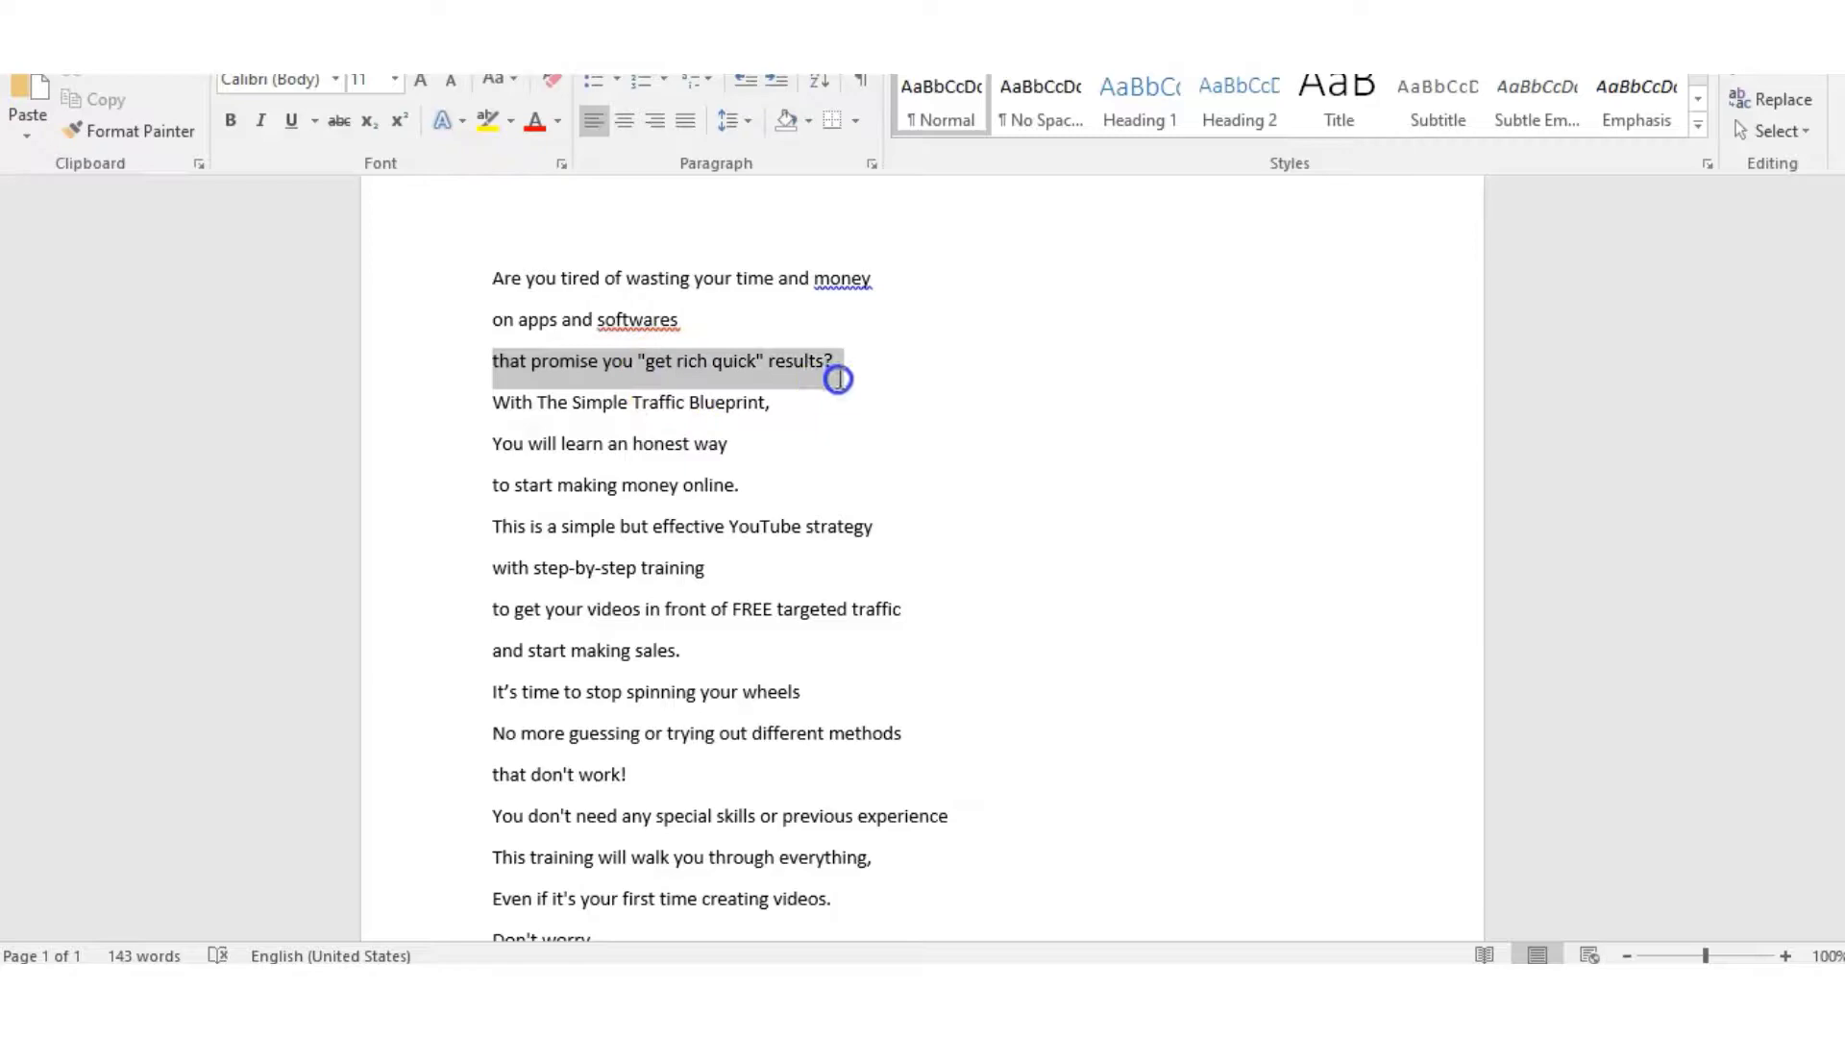
left_click(772, 361)
Apply the transition into scene 3, add the circles Decoration overlay, and preview it
left_click(749, 854)
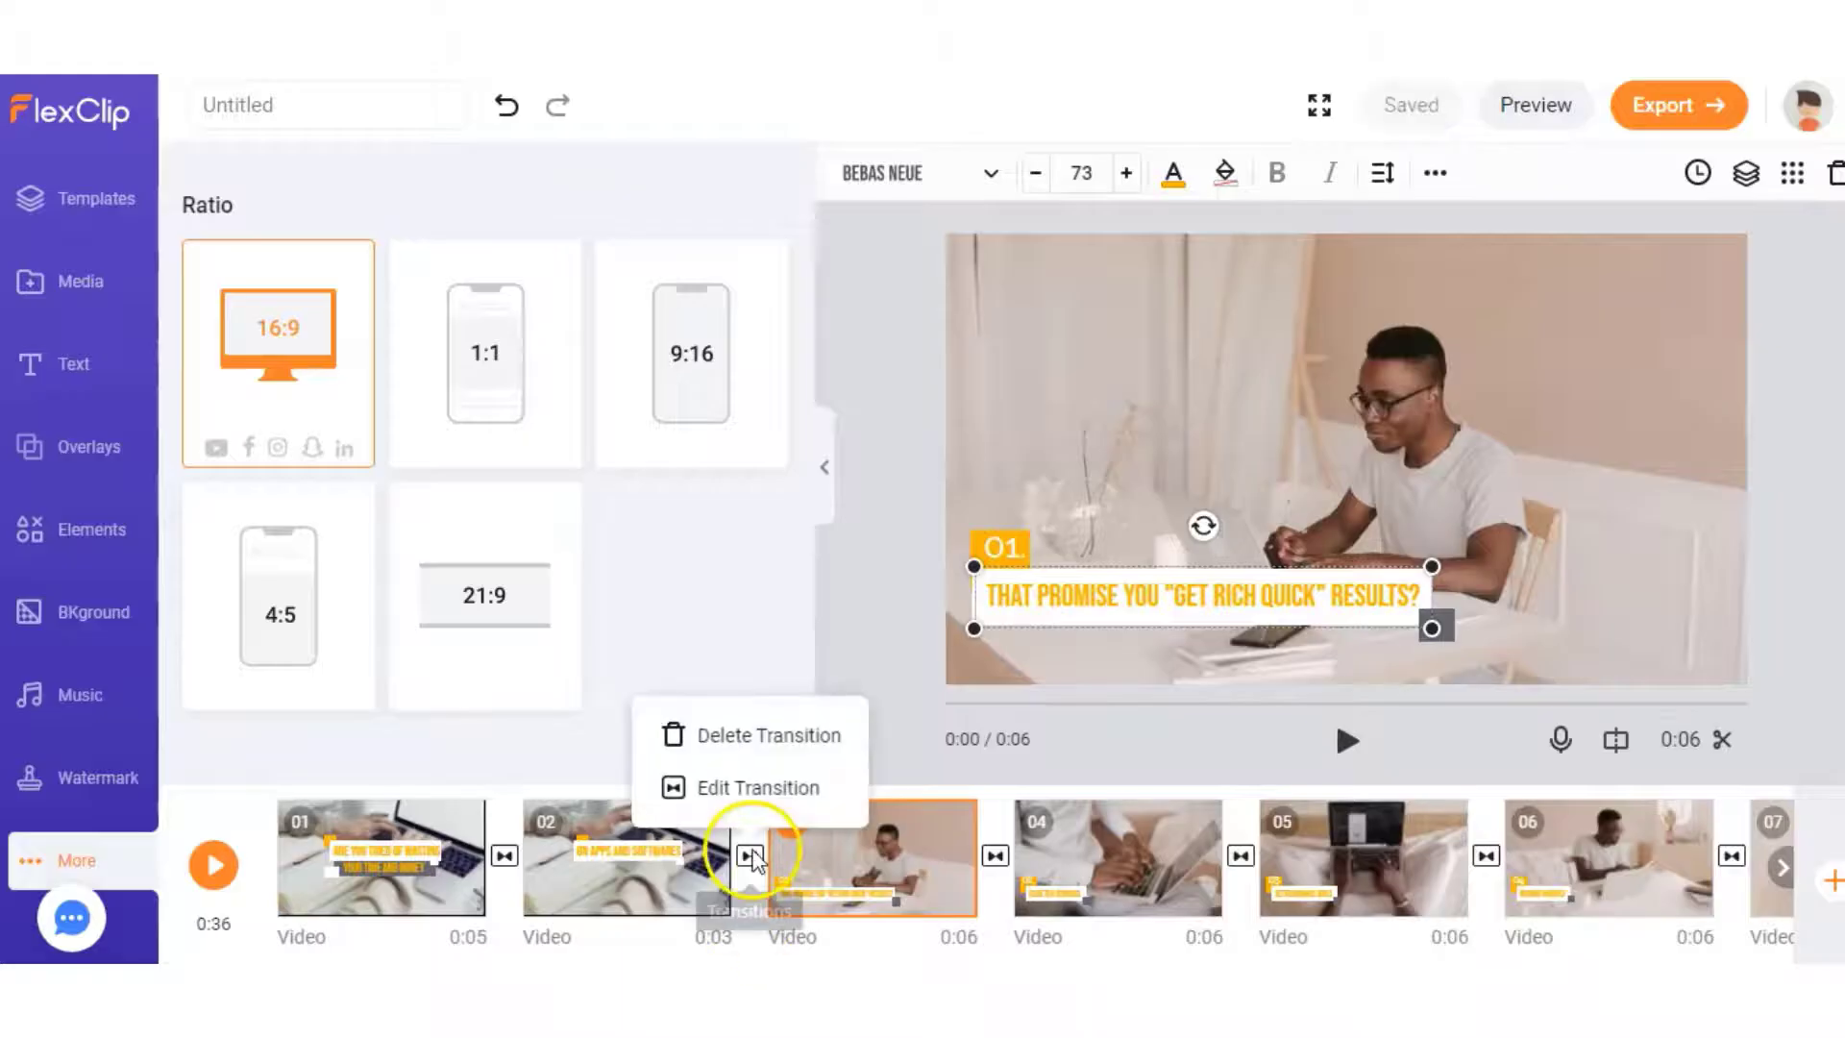
left_click(765, 786)
left_click(1457, 852)
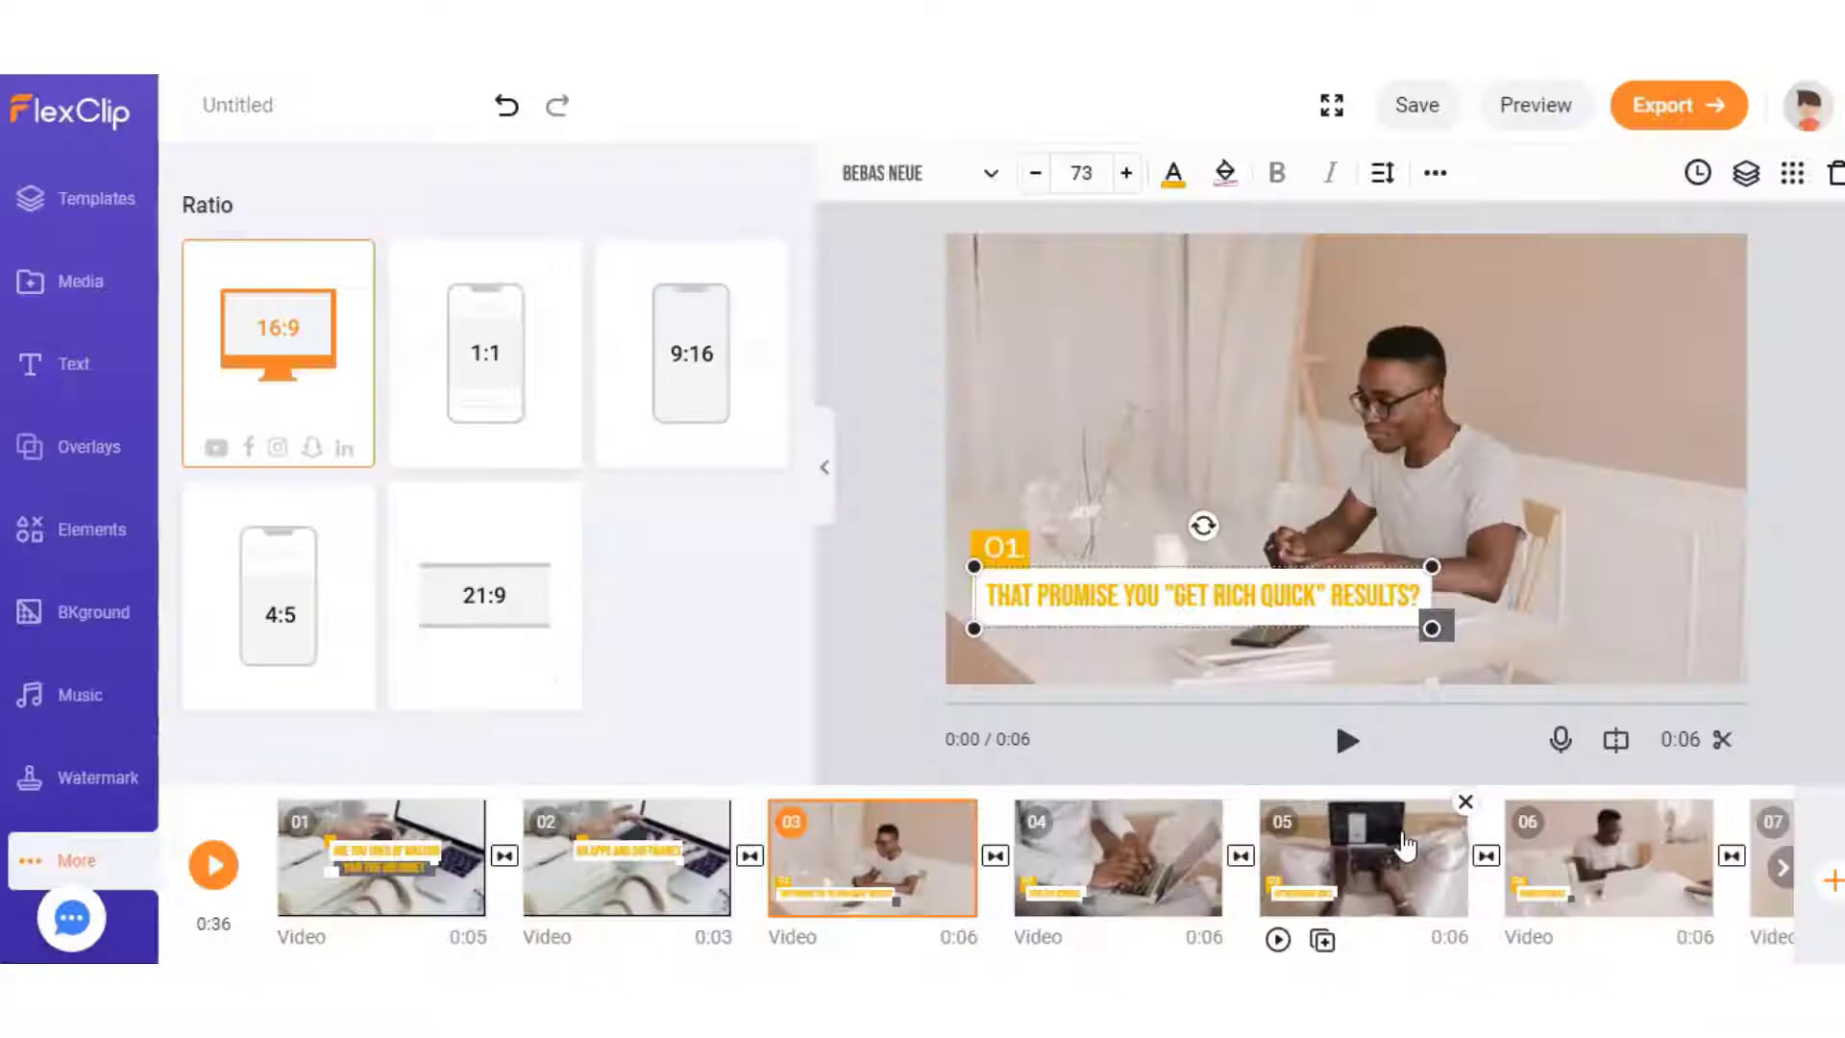
left_click(152, 432)
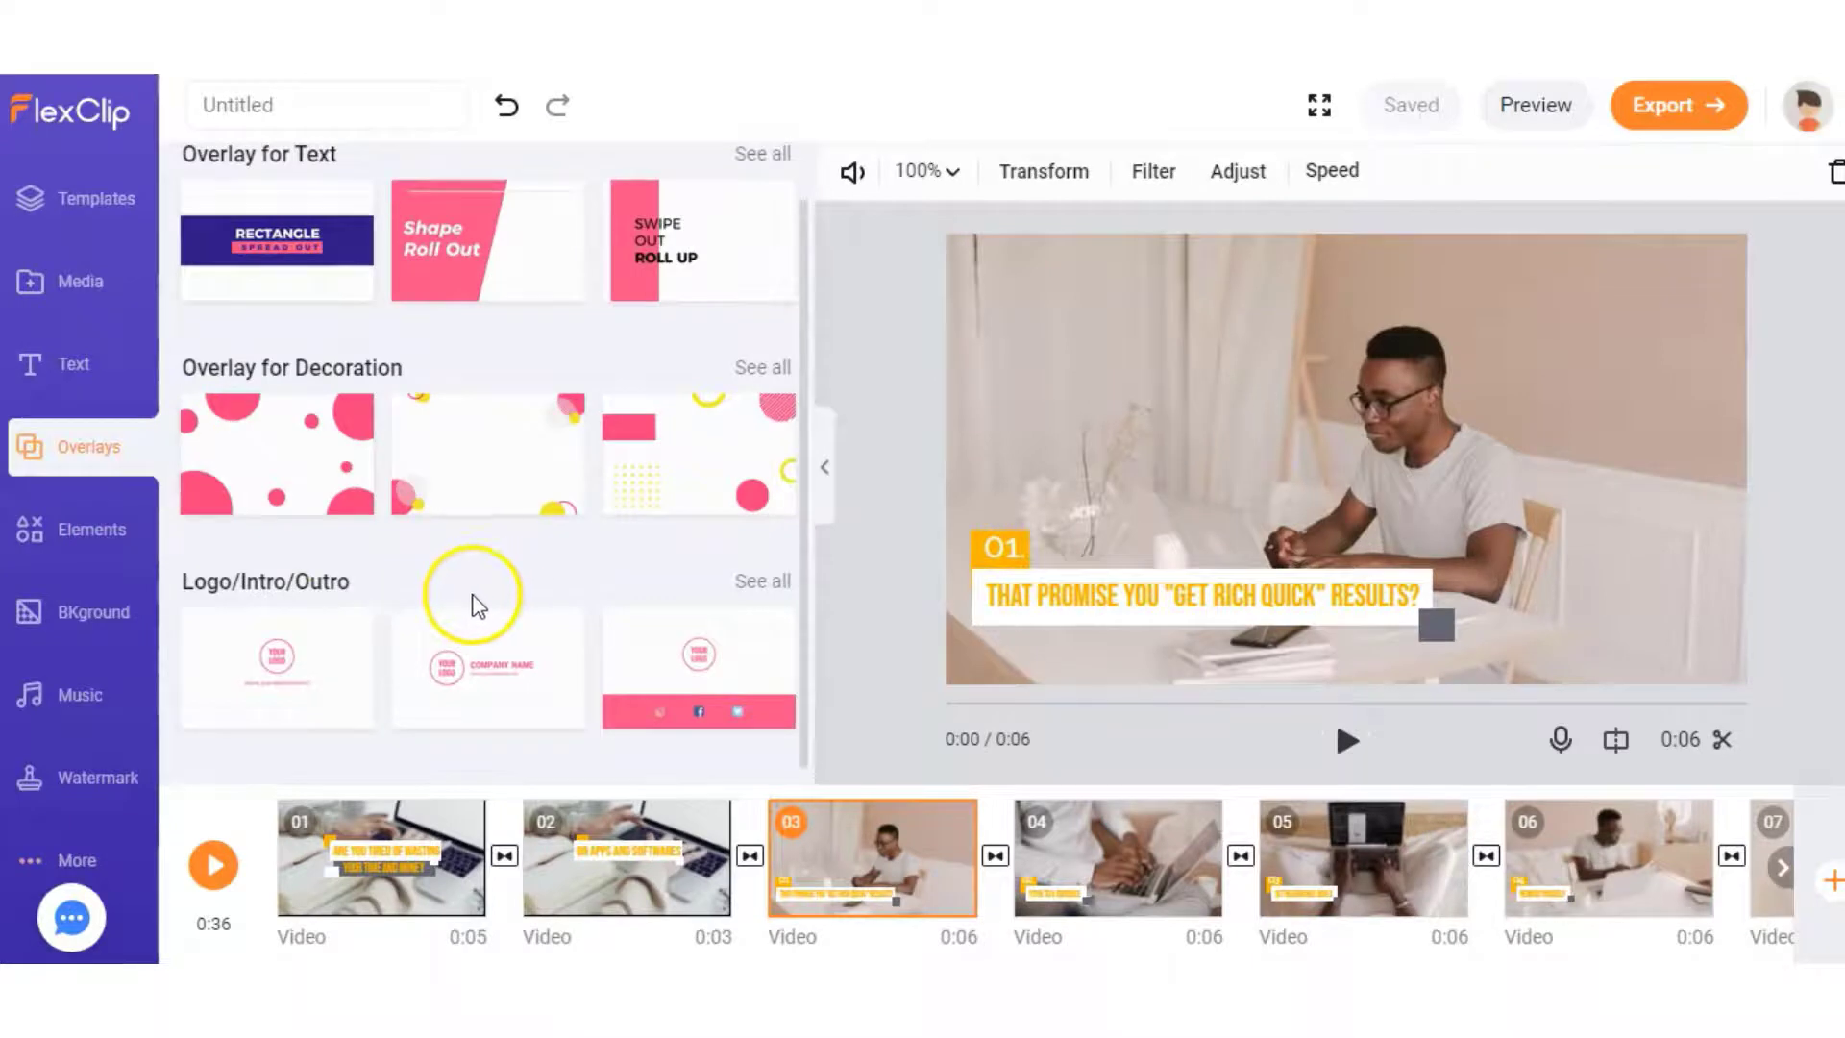
left_click(487, 453)
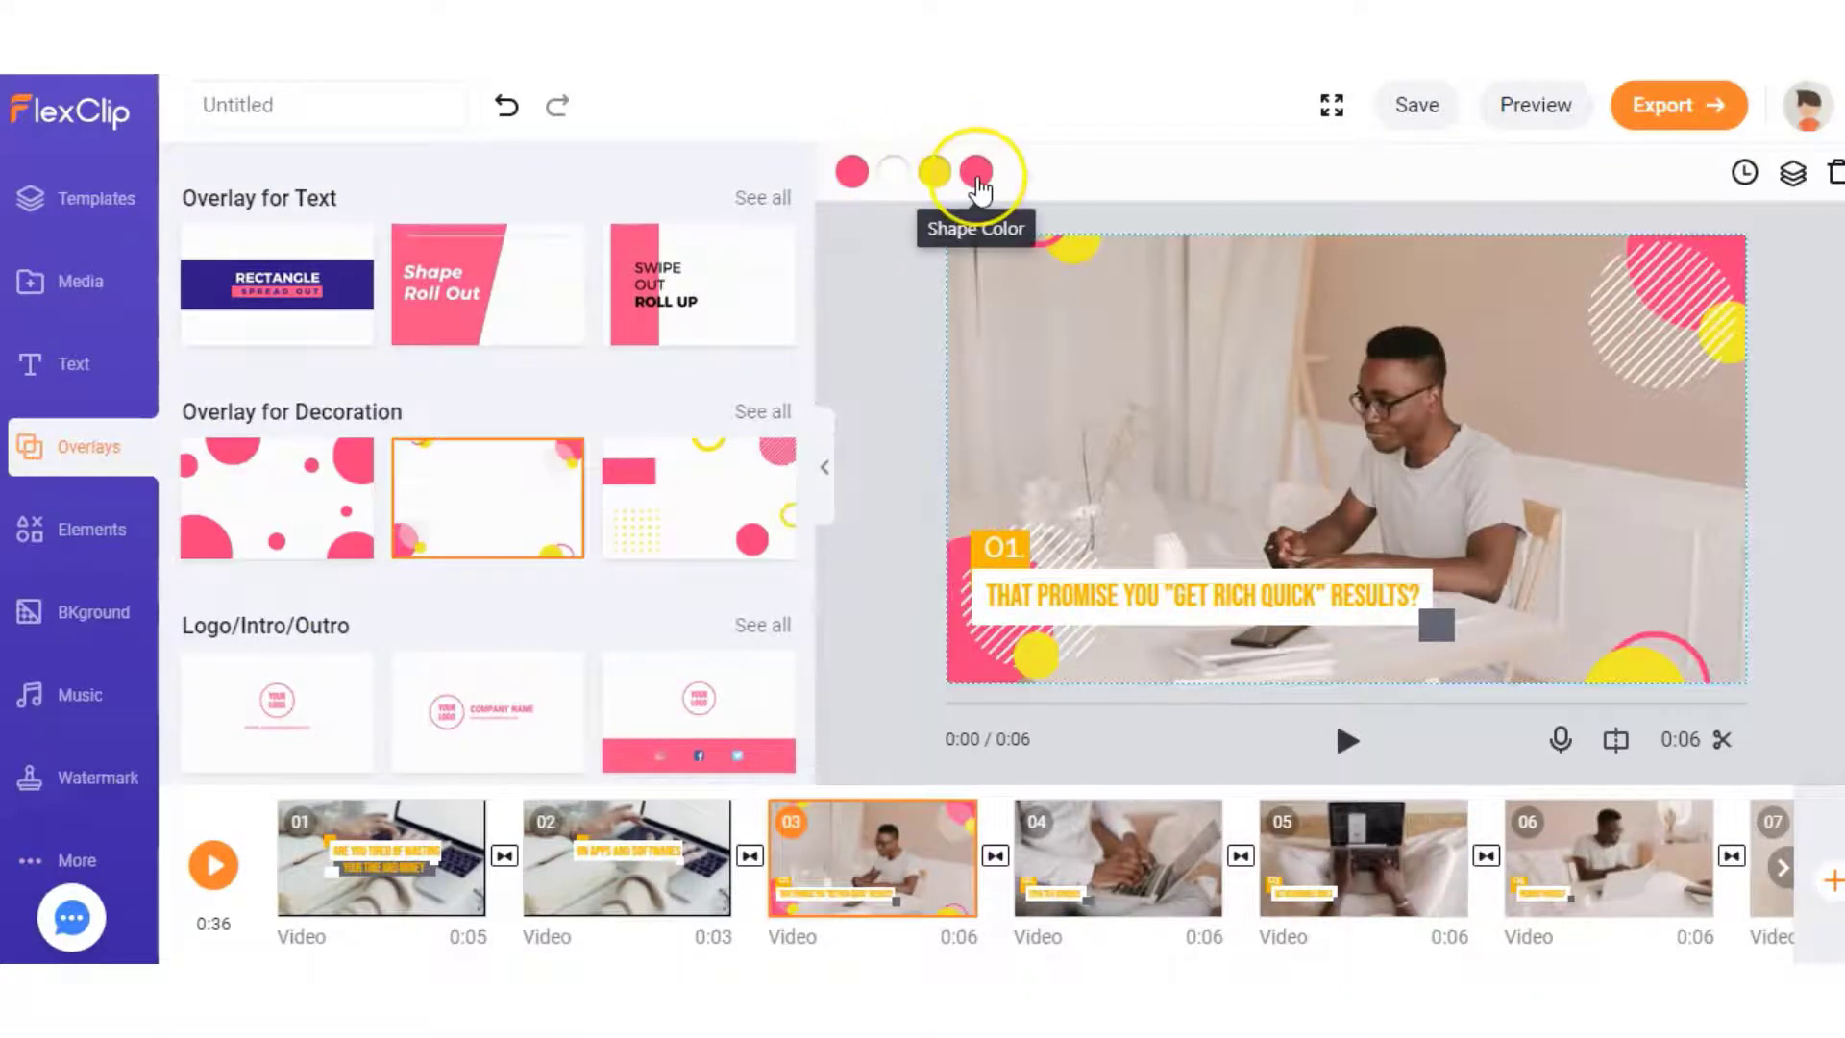
left_click(1346, 741)
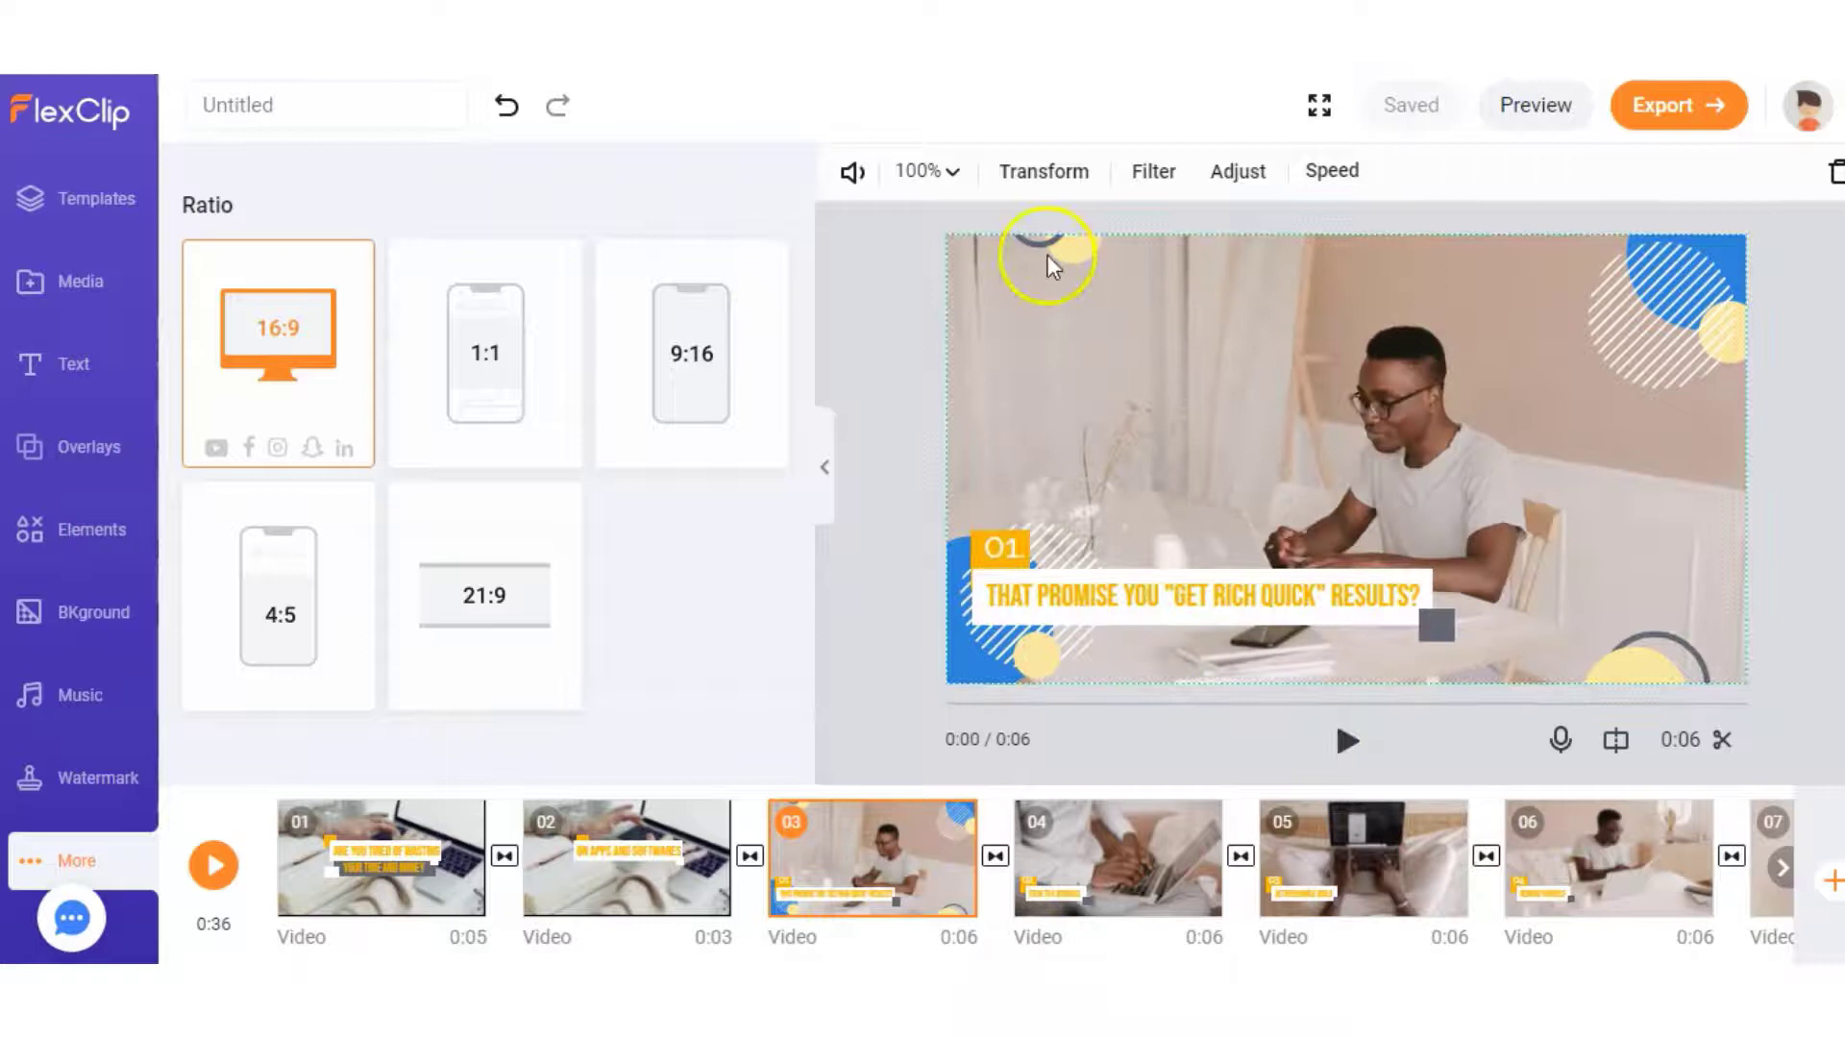
Add a man sticker to scene 3, move it right, then delete it
left_click(77, 367)
left_click(91, 528)
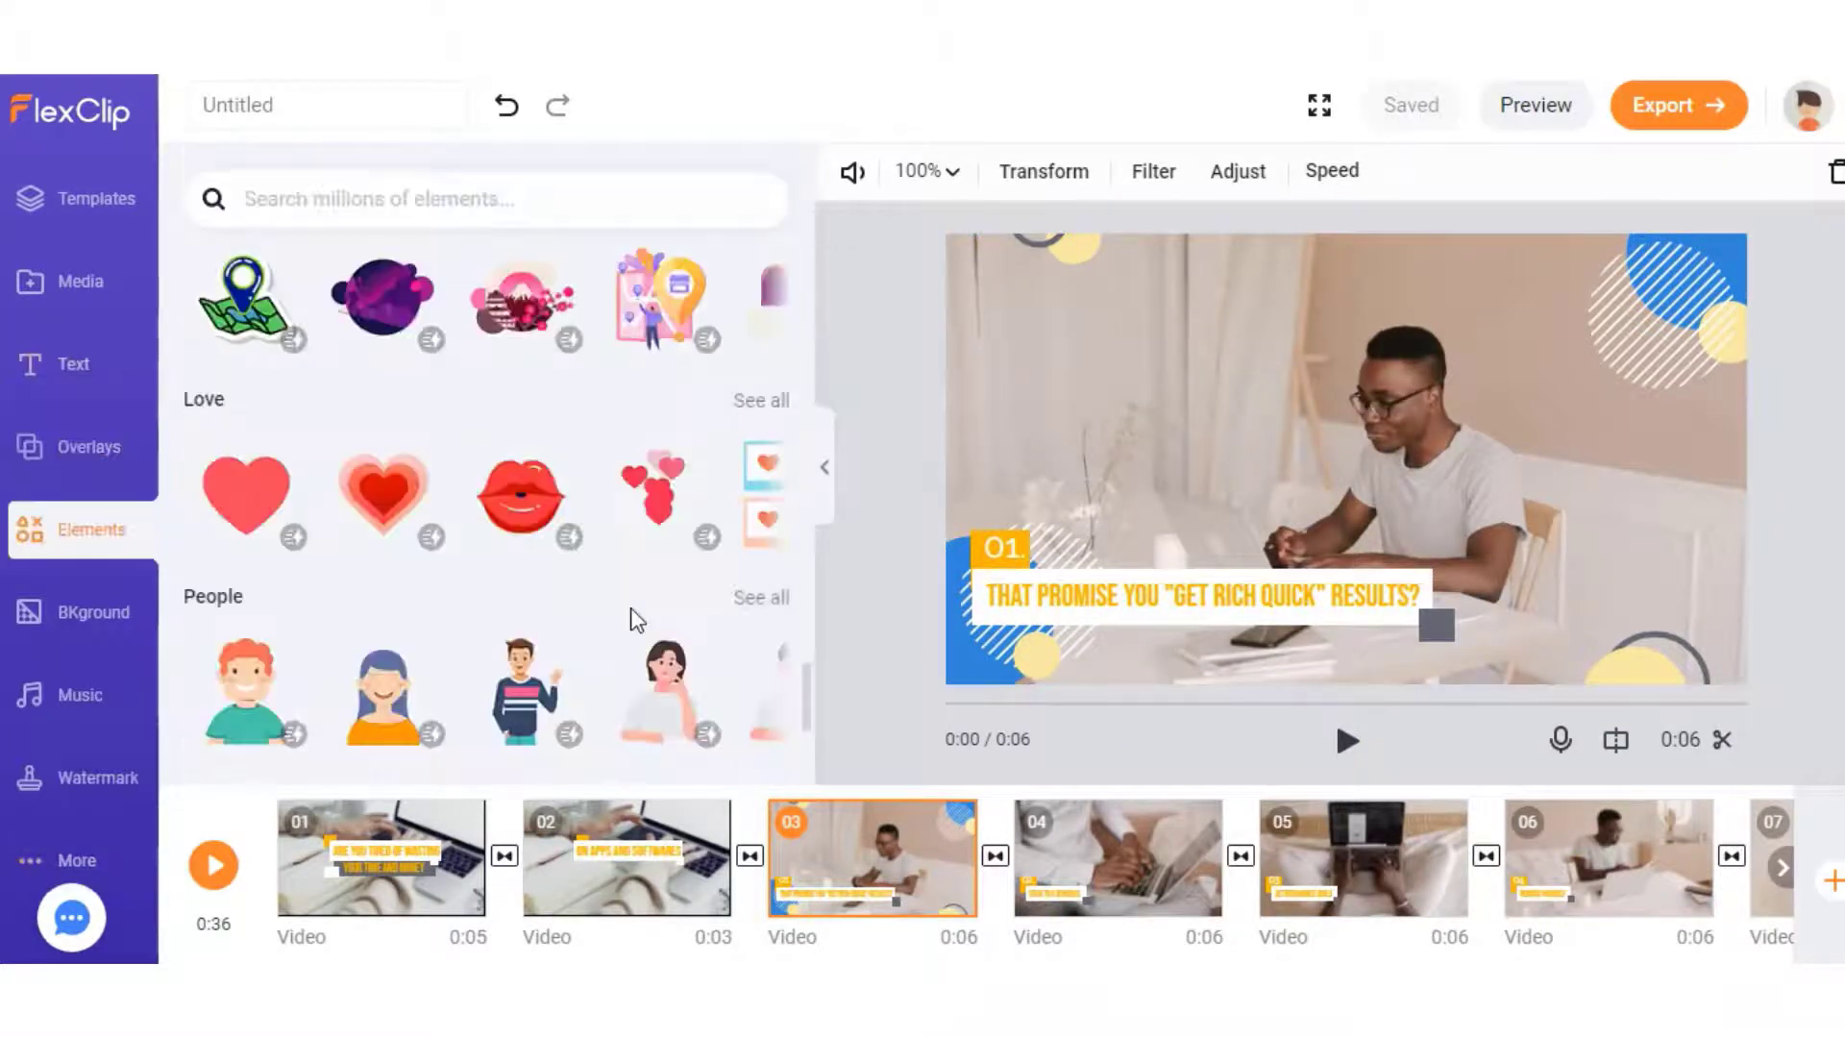
scroll(385, 505, "down", 2)
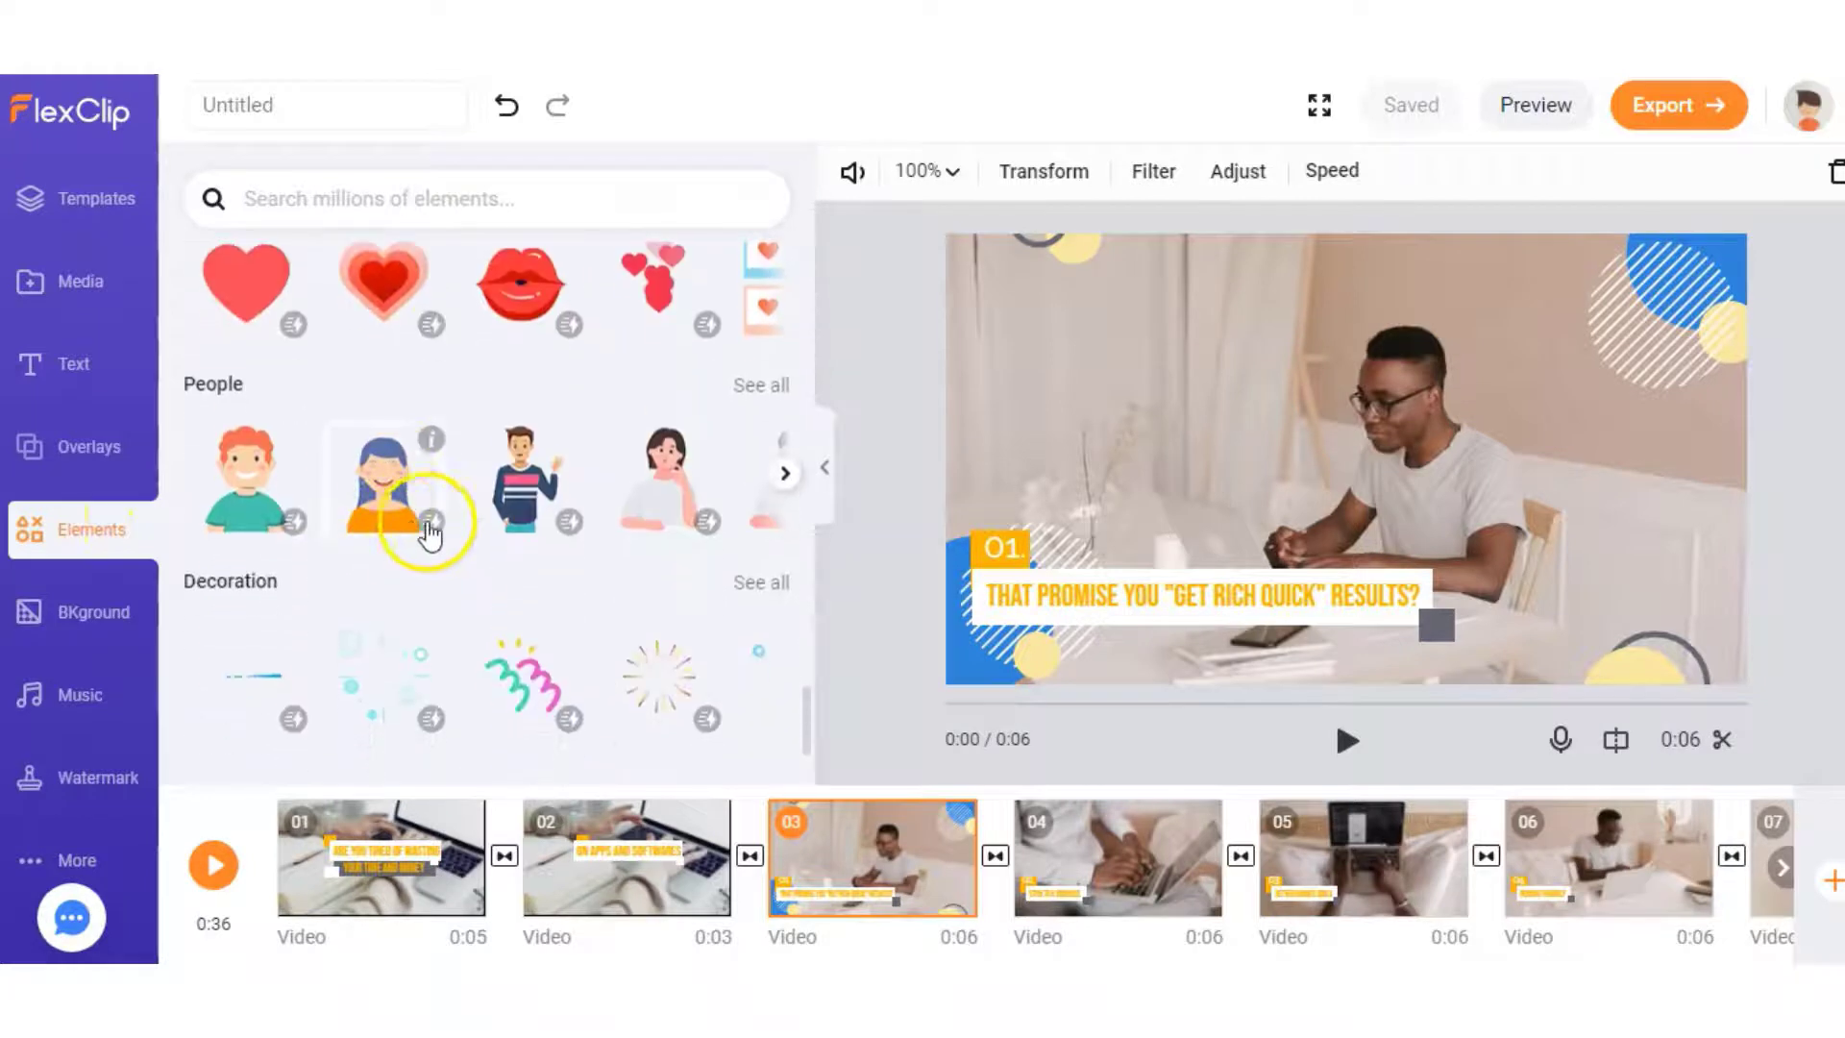
left_click(829, 473)
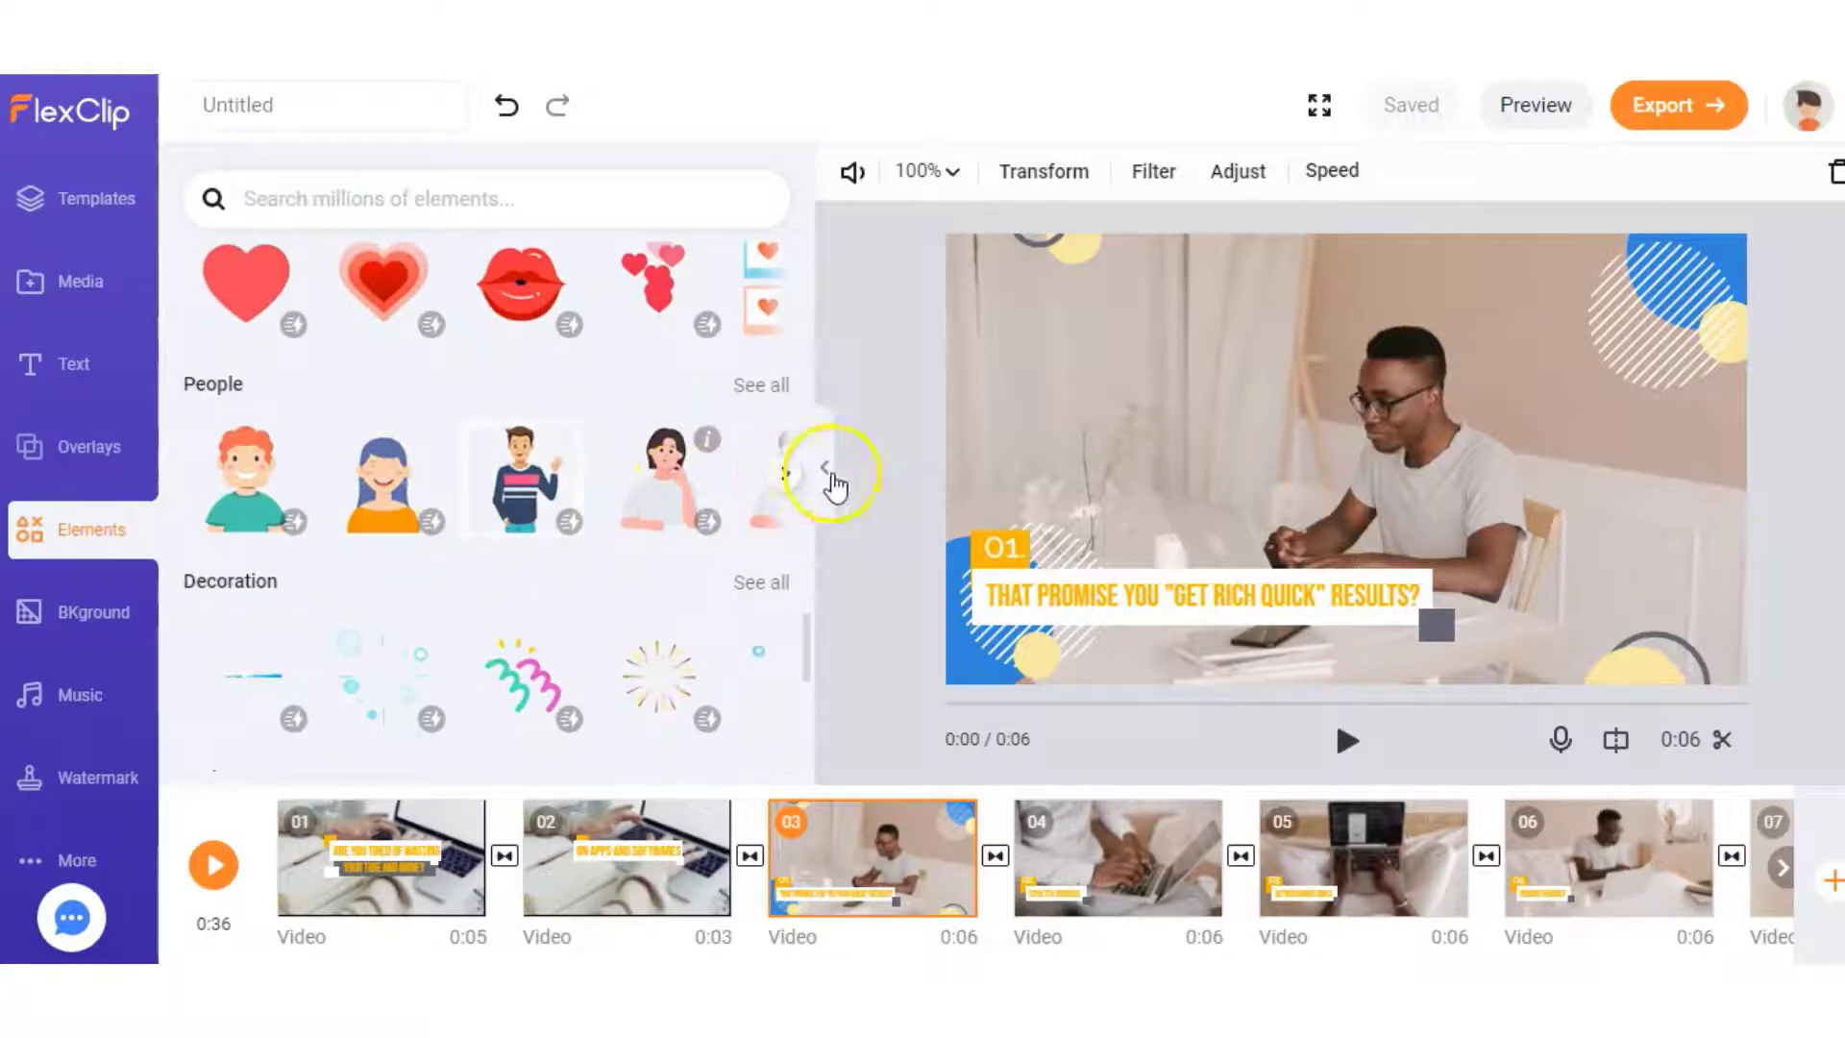
left_click(543, 490)
left_click_drag(1324, 469, 1604, 488)
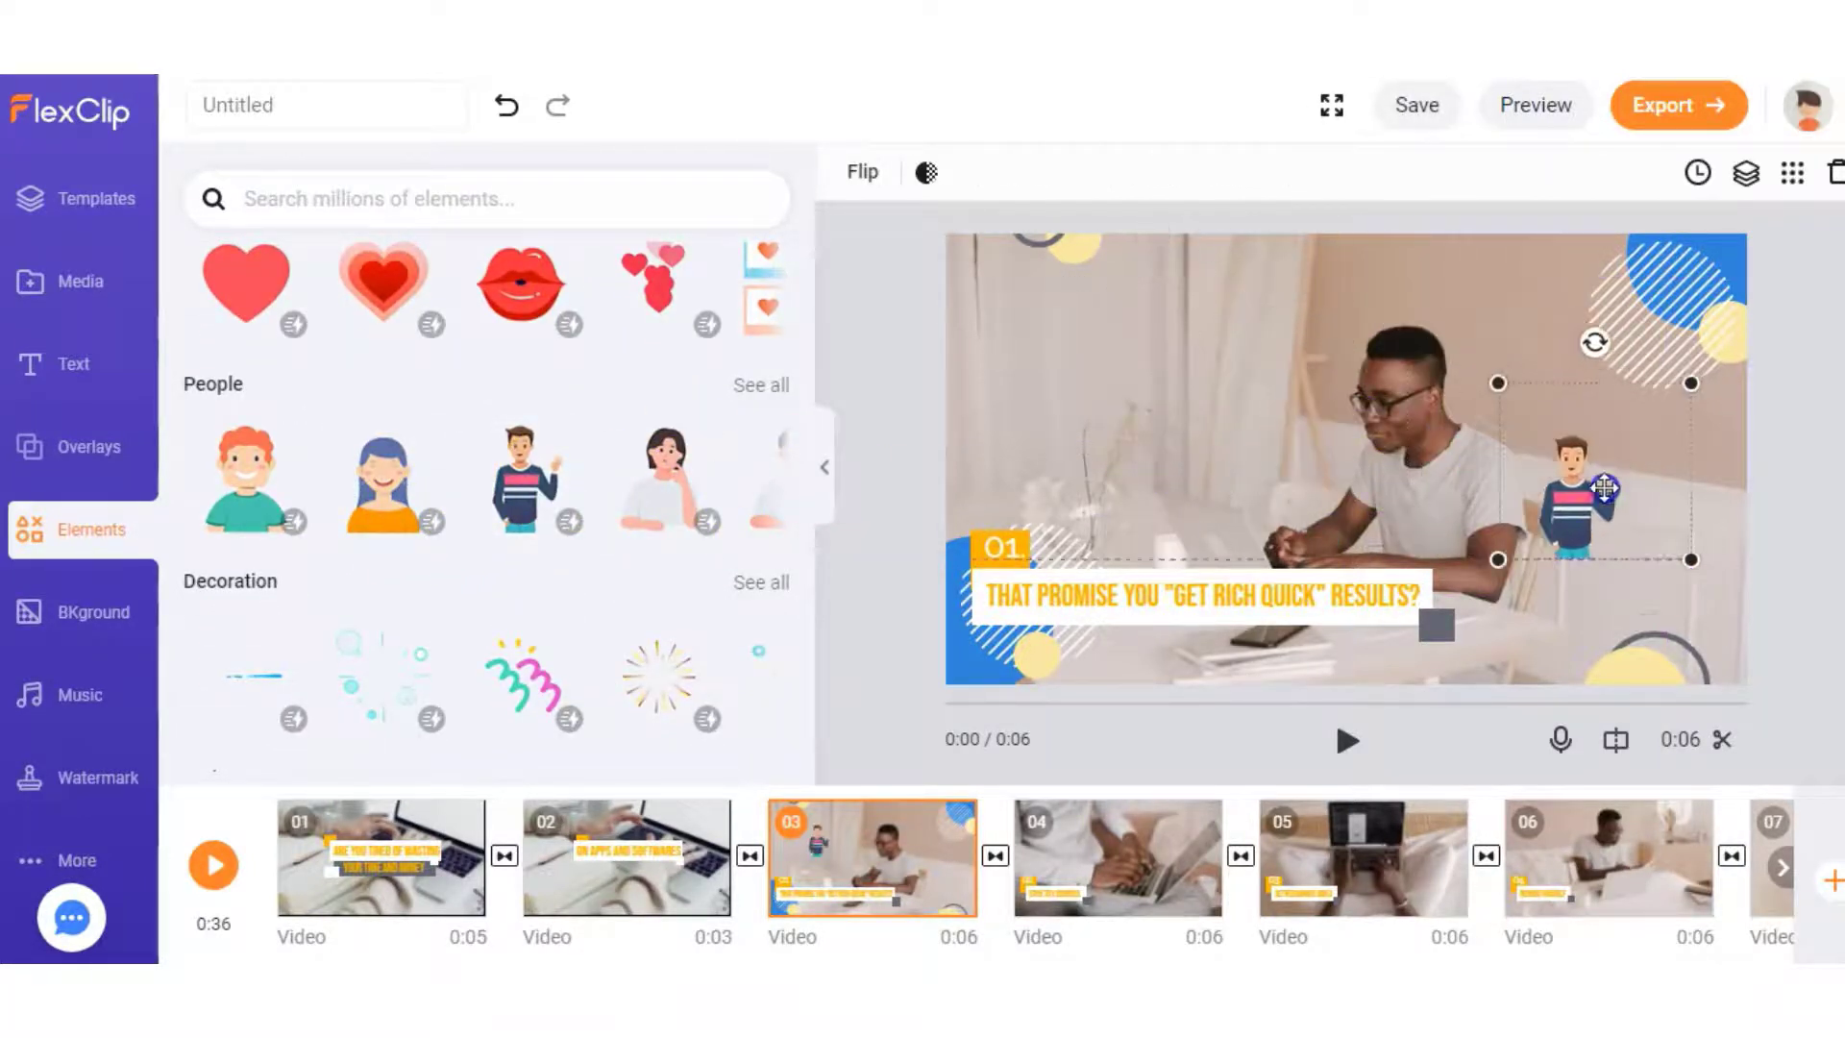
key("Delete")
left_click(1012, 597)
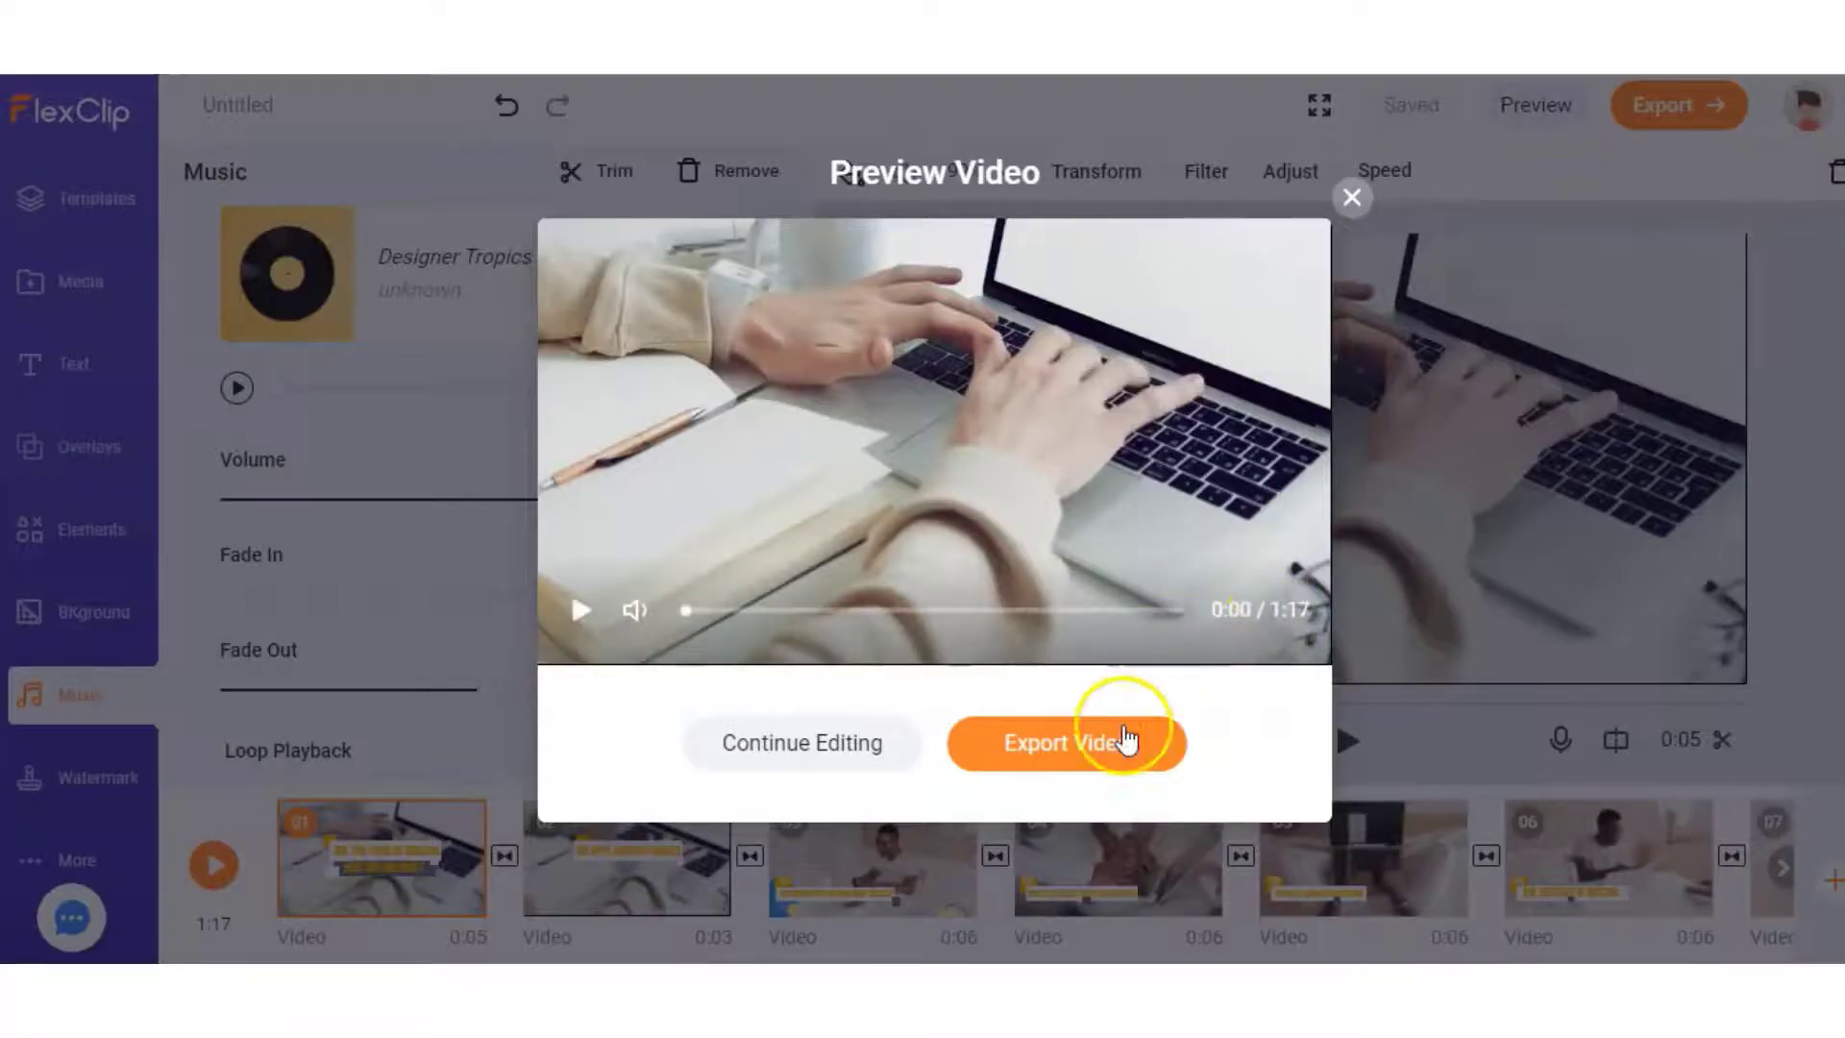
Export the video as a 720p MP4, taking the free export with the FlexClip intro
left_click(1091, 745)
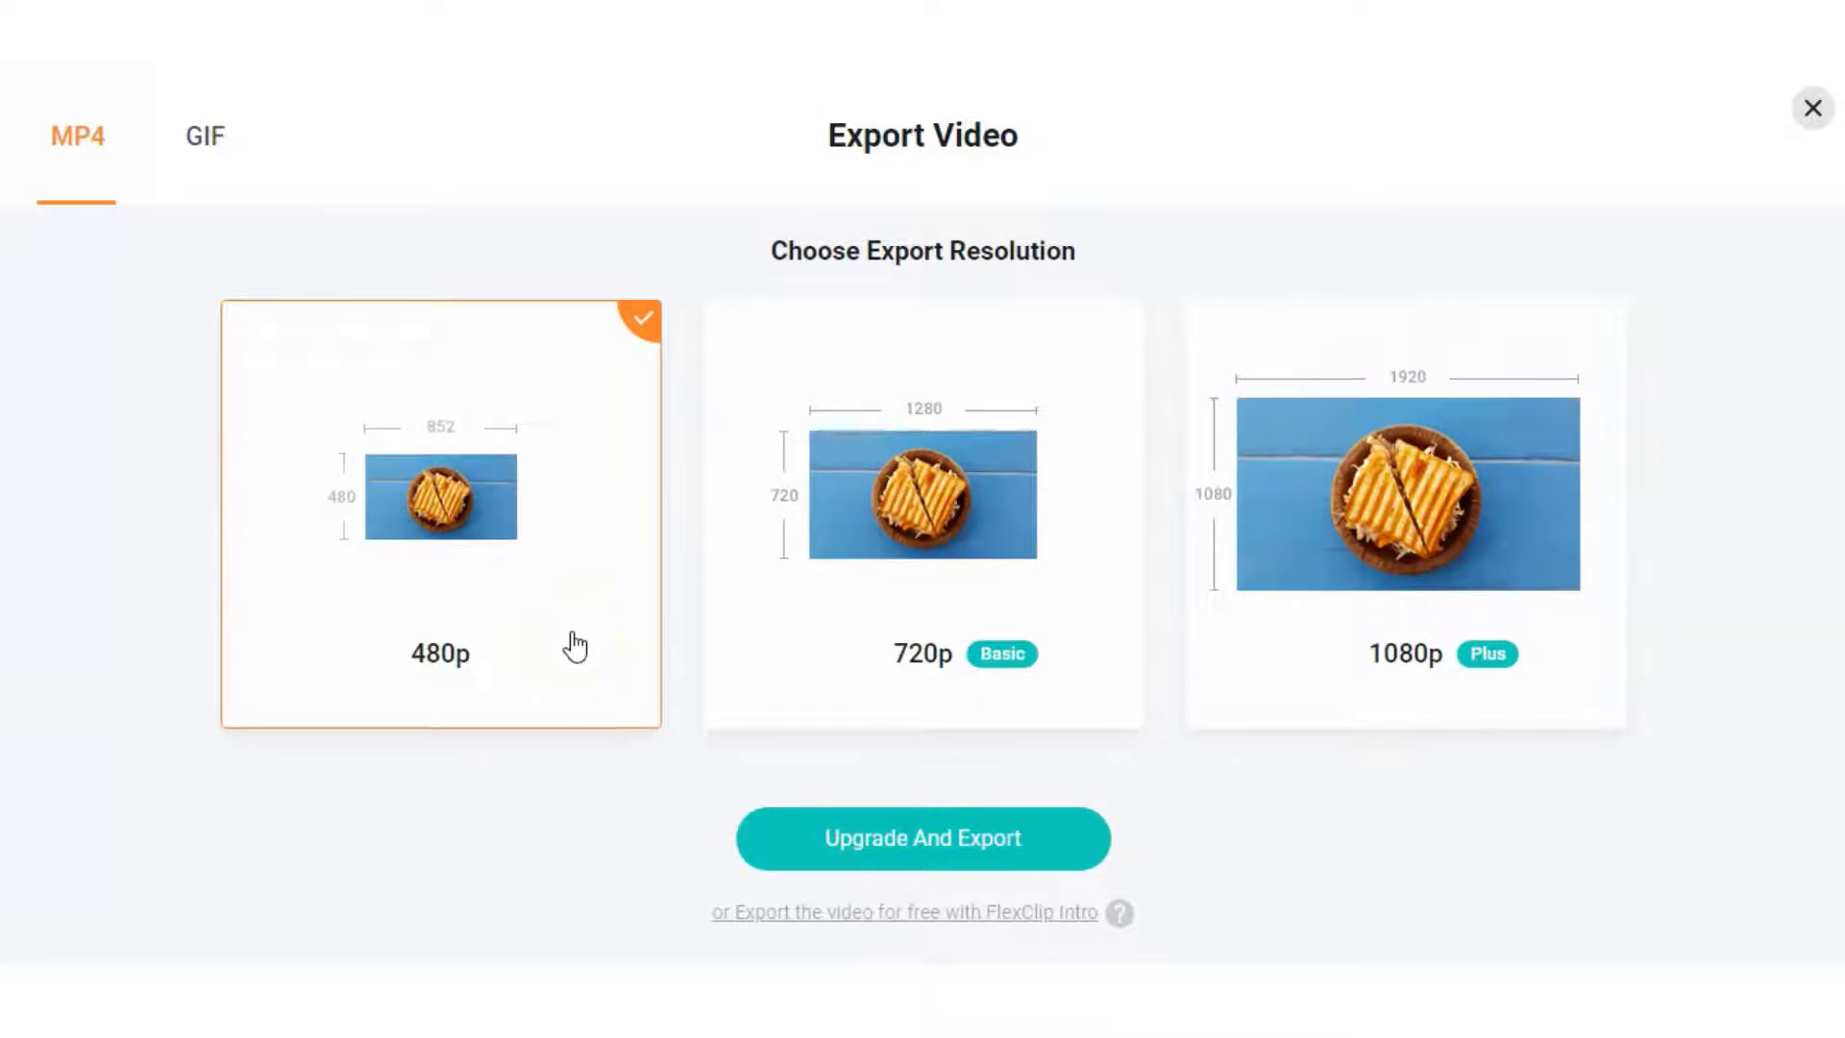
mouse_move(1120, 917)
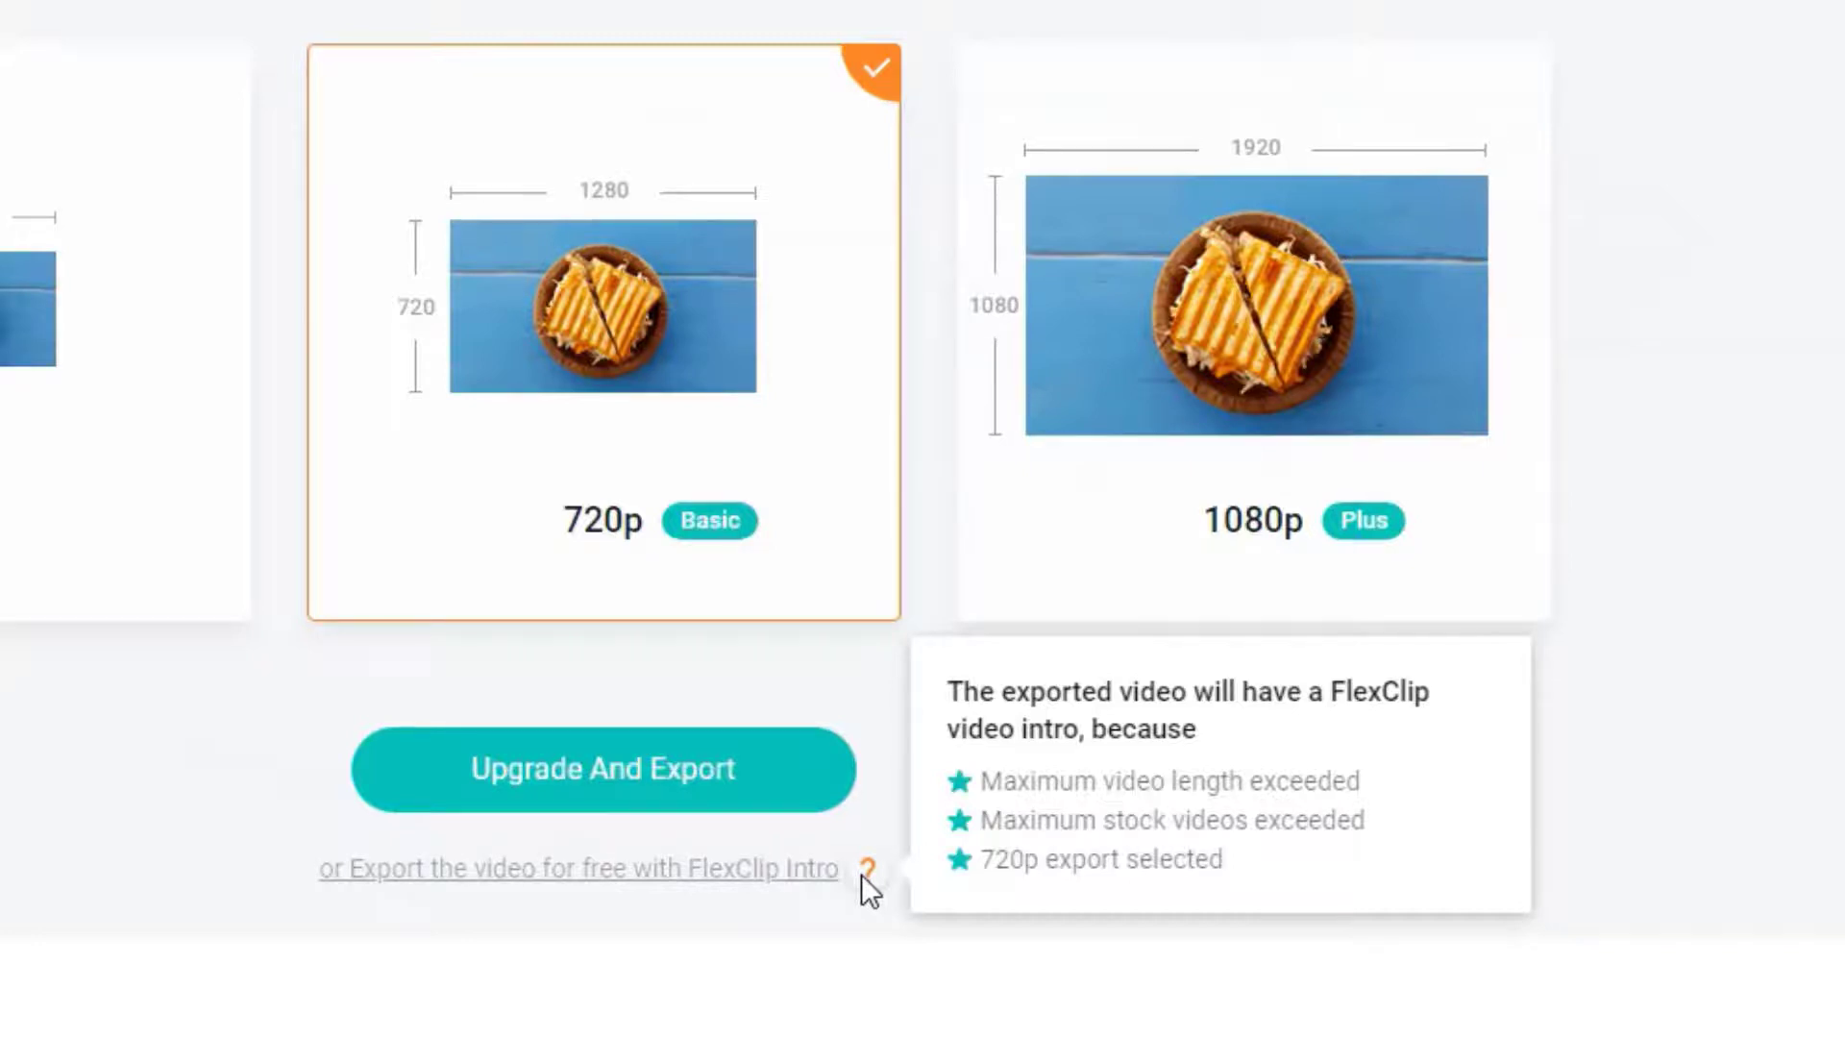
left_click(629, 870)
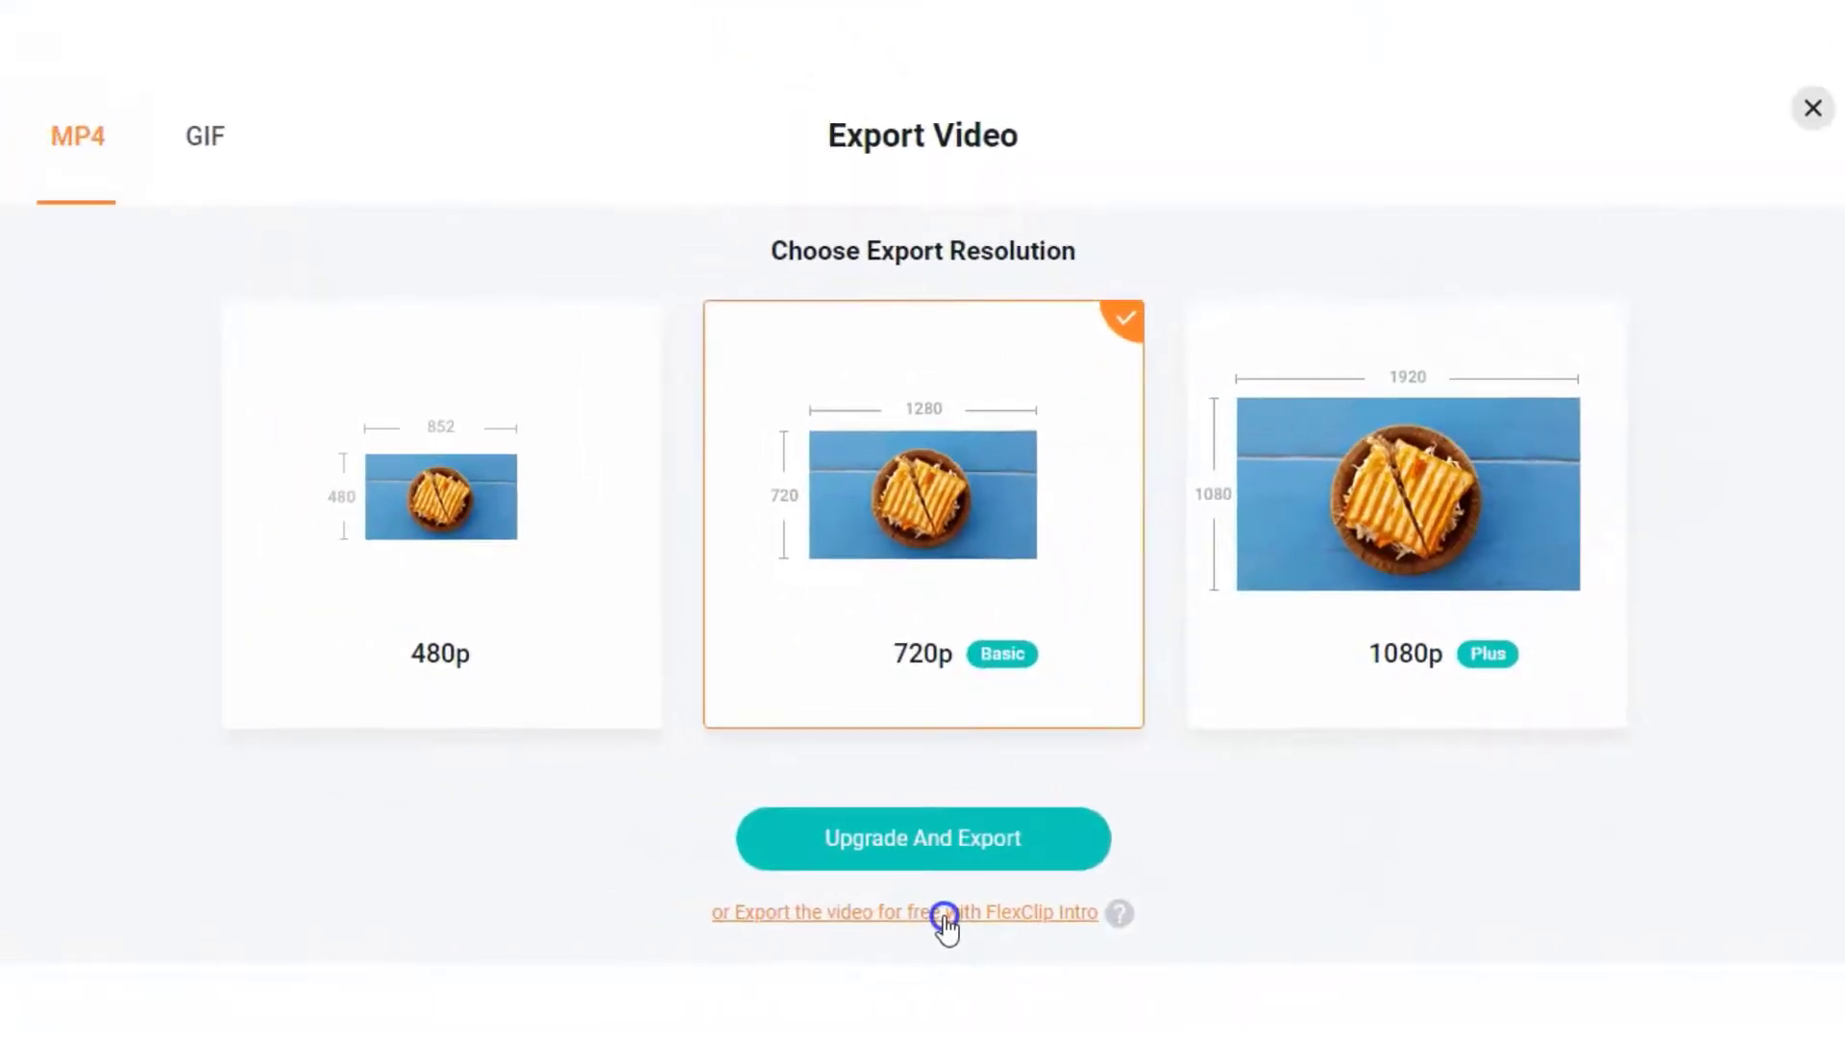
left_click(945, 920)
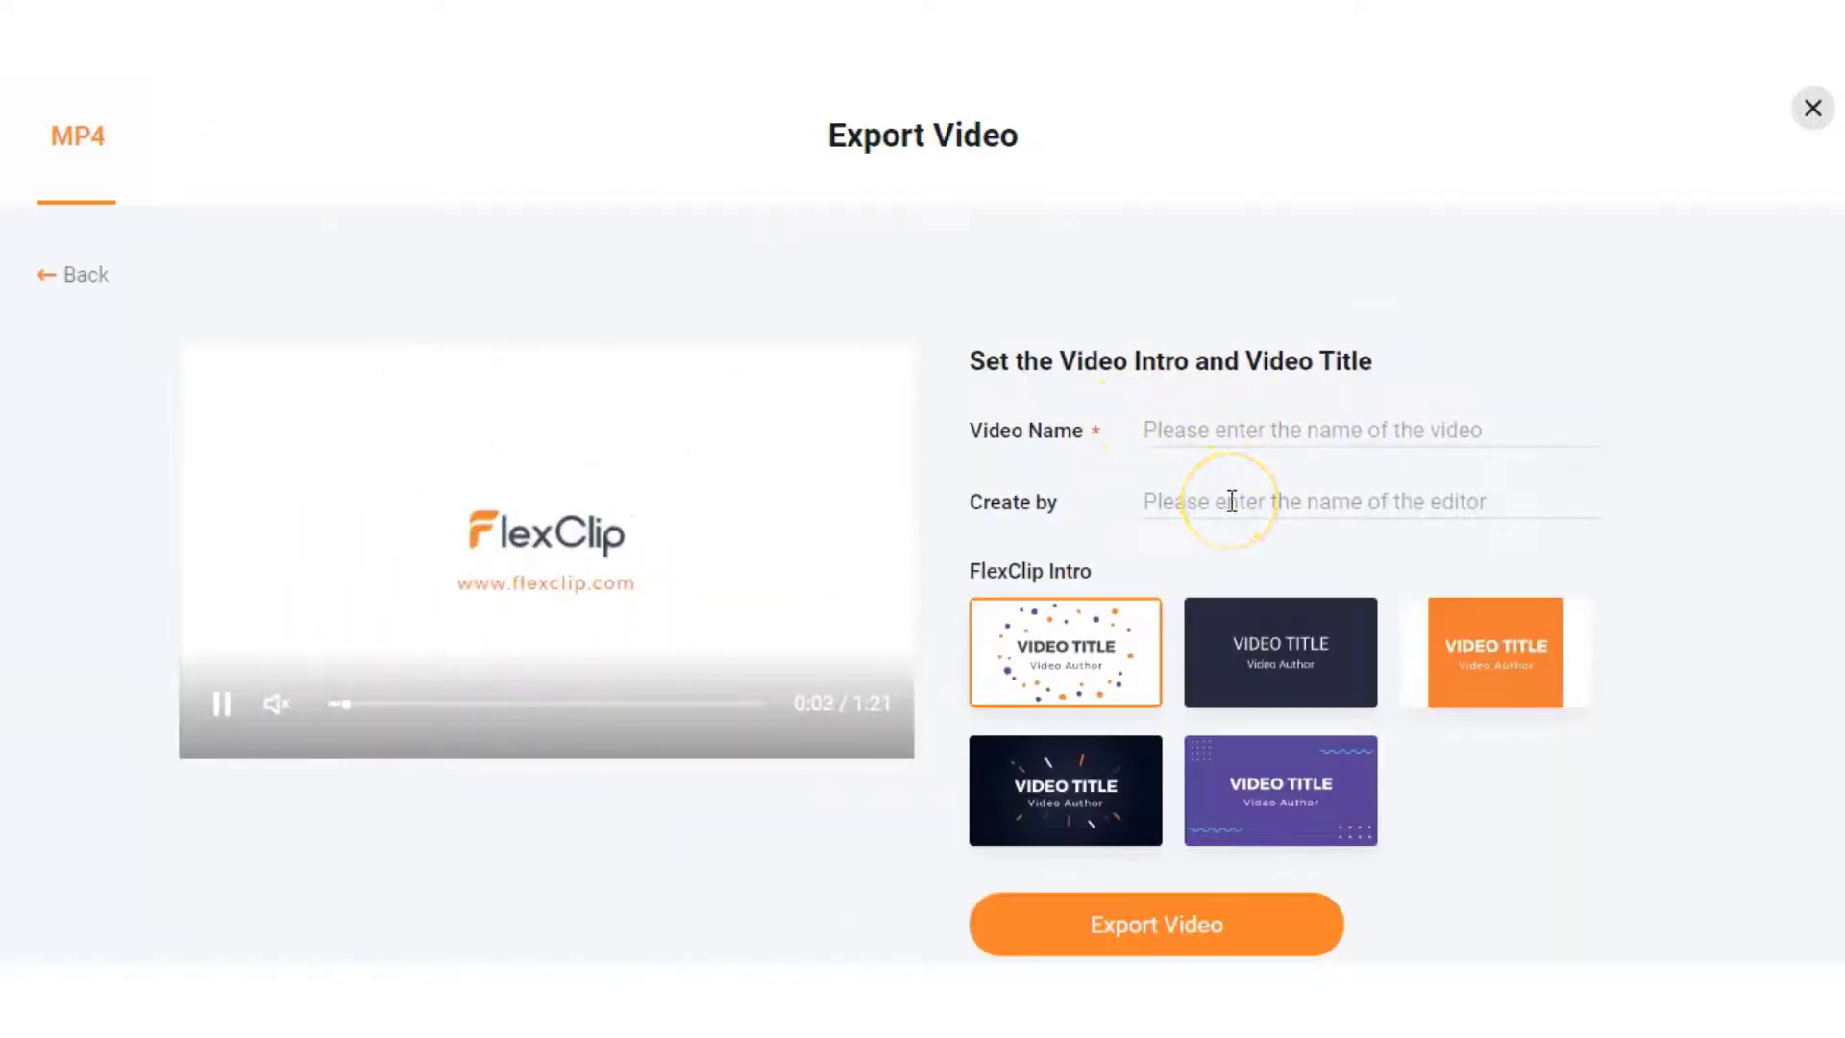
Choose the dark VIDEO TITLE intro and start the export of Demo Flexclip
left_click(1240, 620)
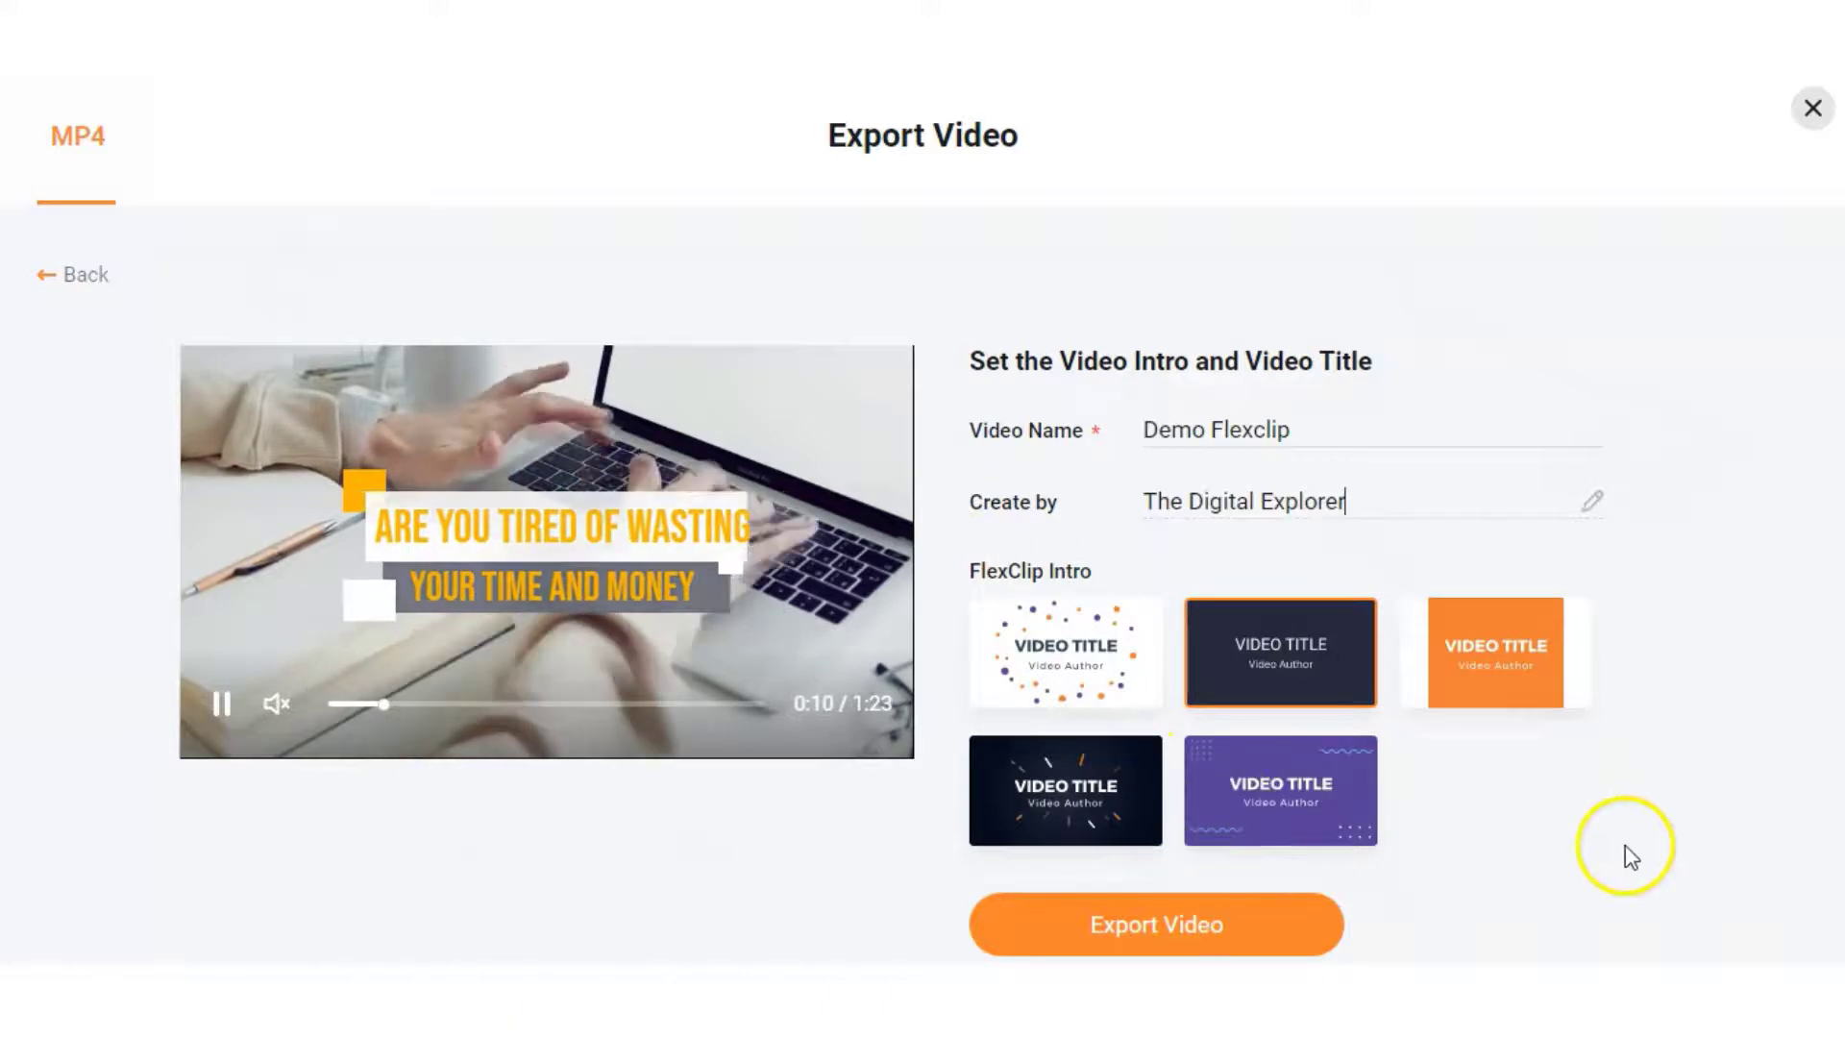
scroll(1314, 879, "down", 1)
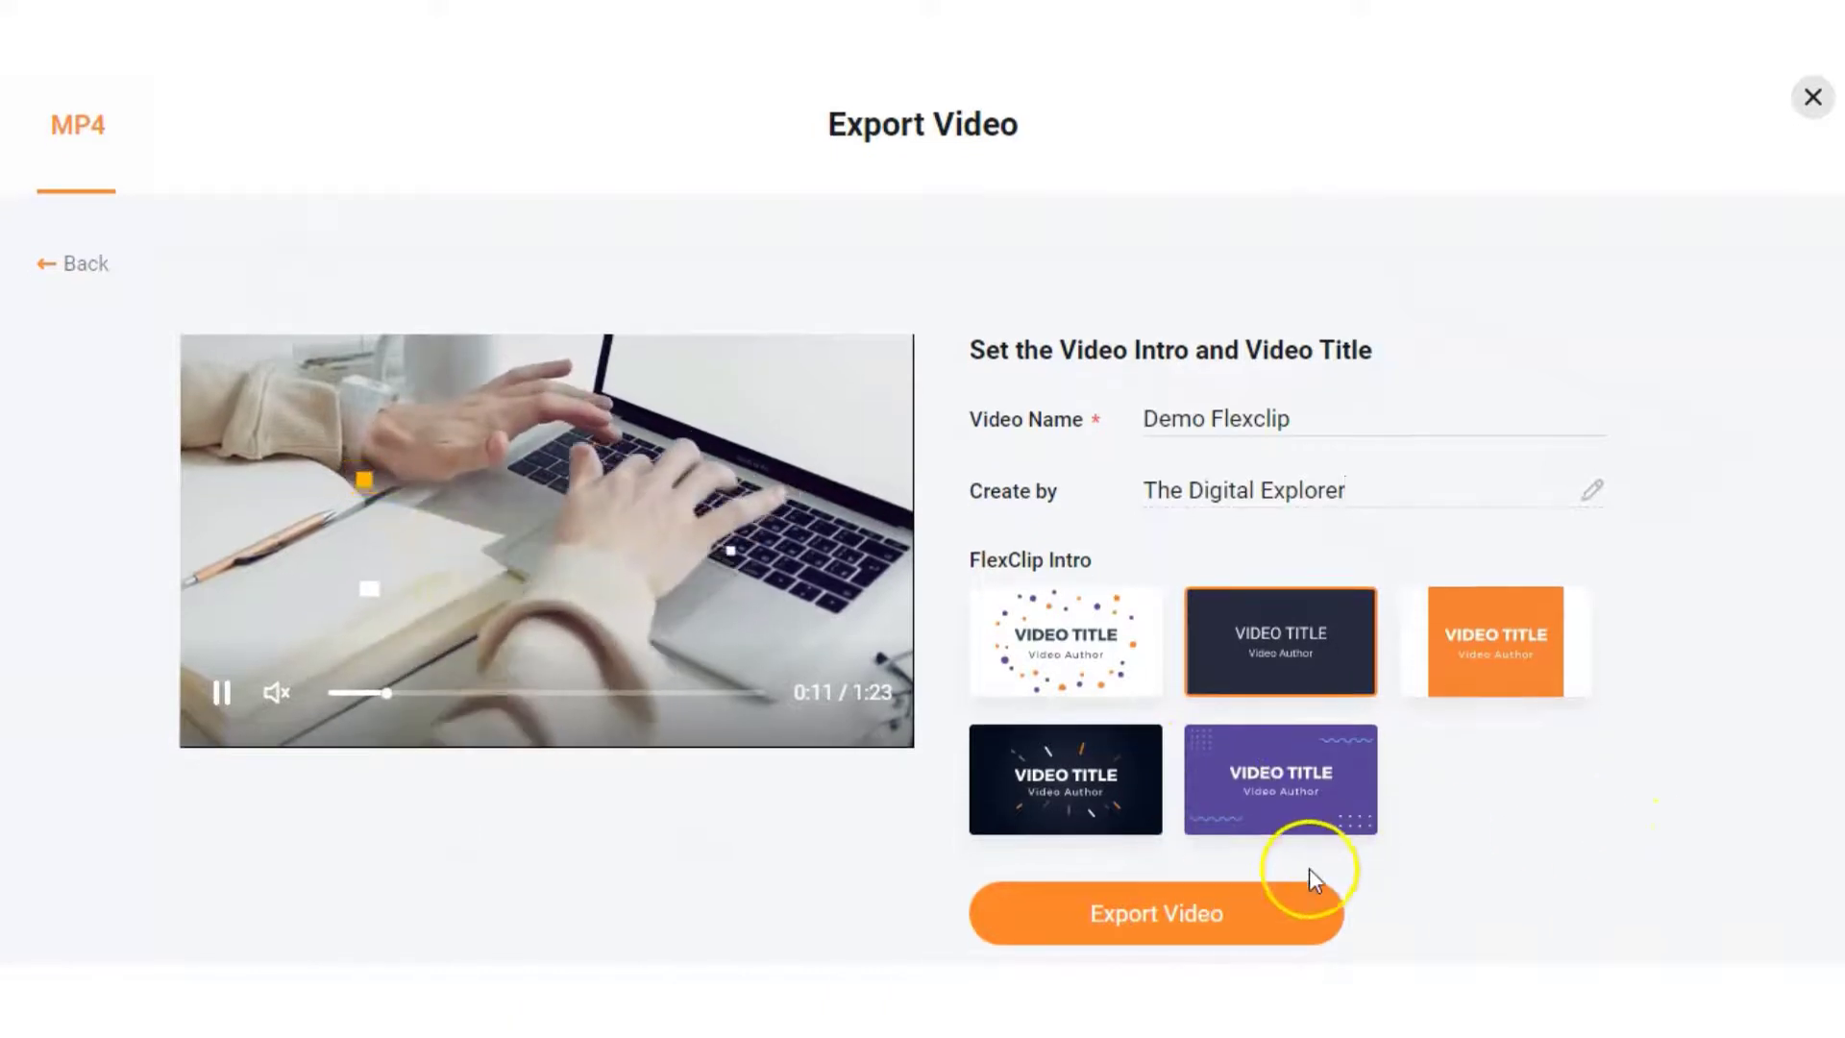
left_click(1166, 917)
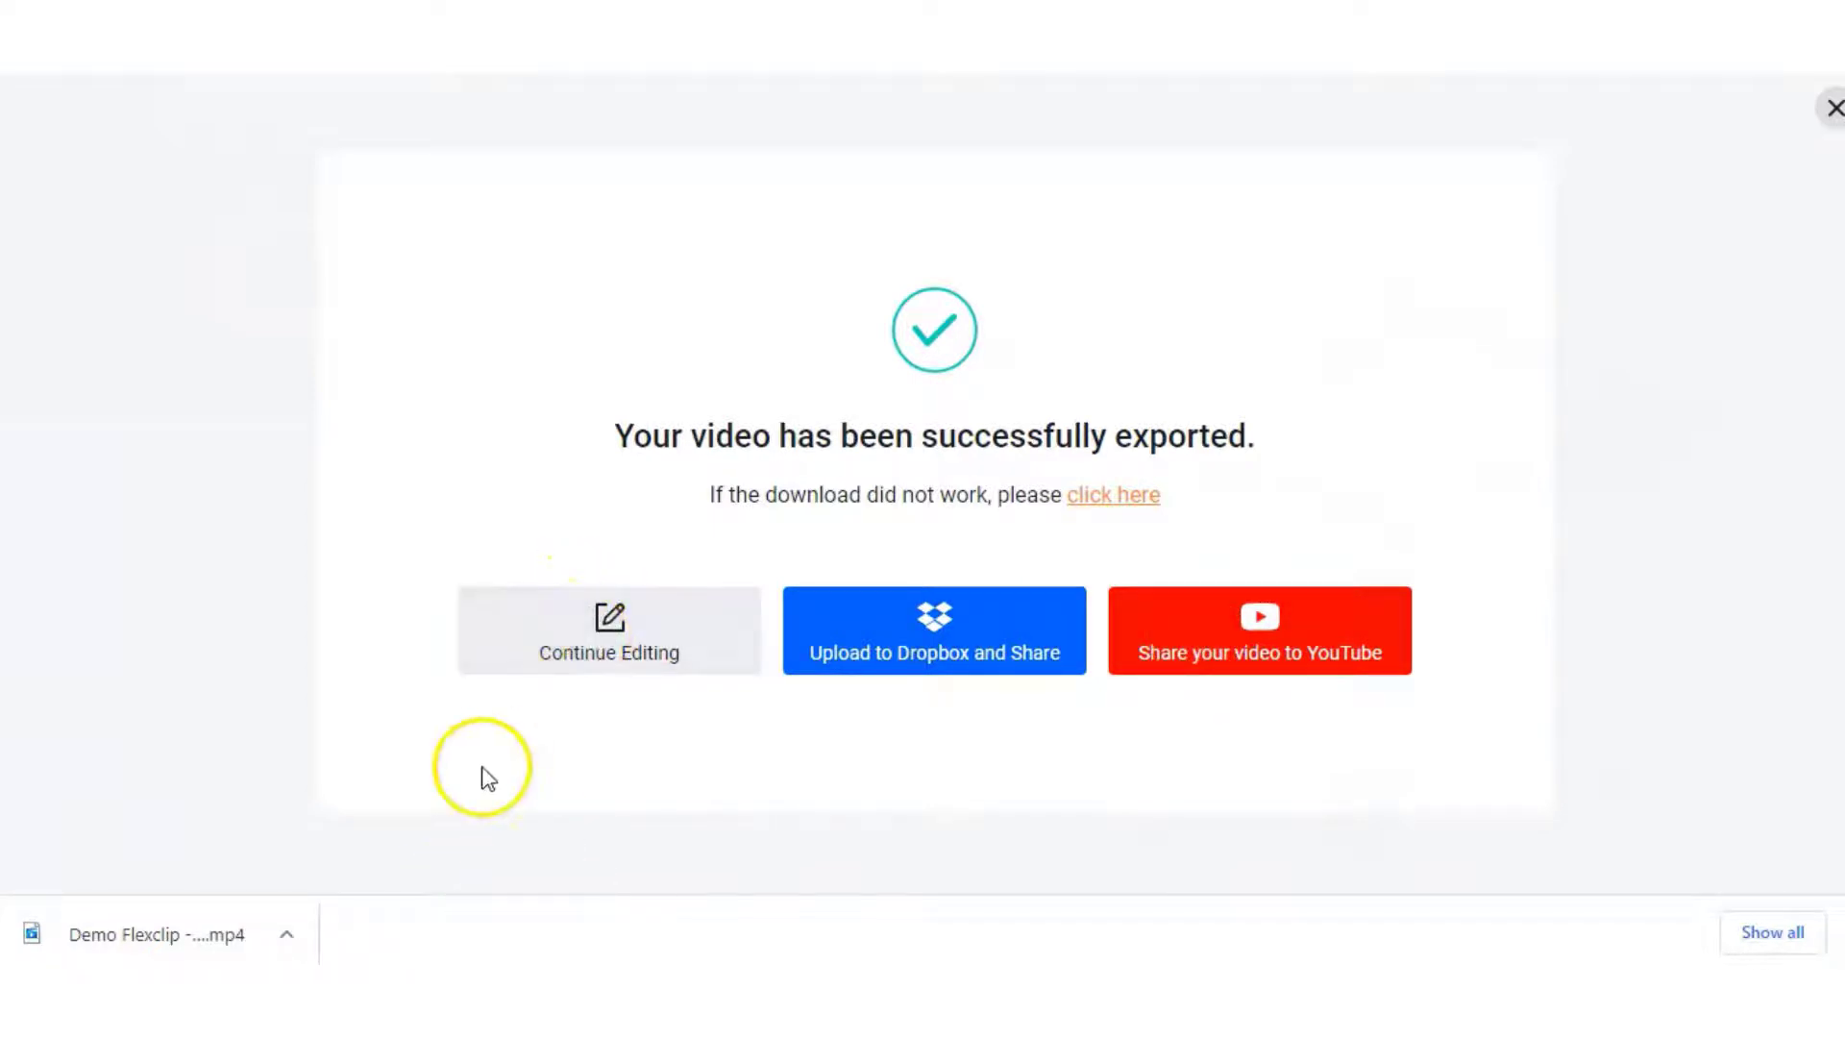
Open the options menu for the downloaded Demo Flexclip MP4 in the browser's download bar
left_click(302, 938)
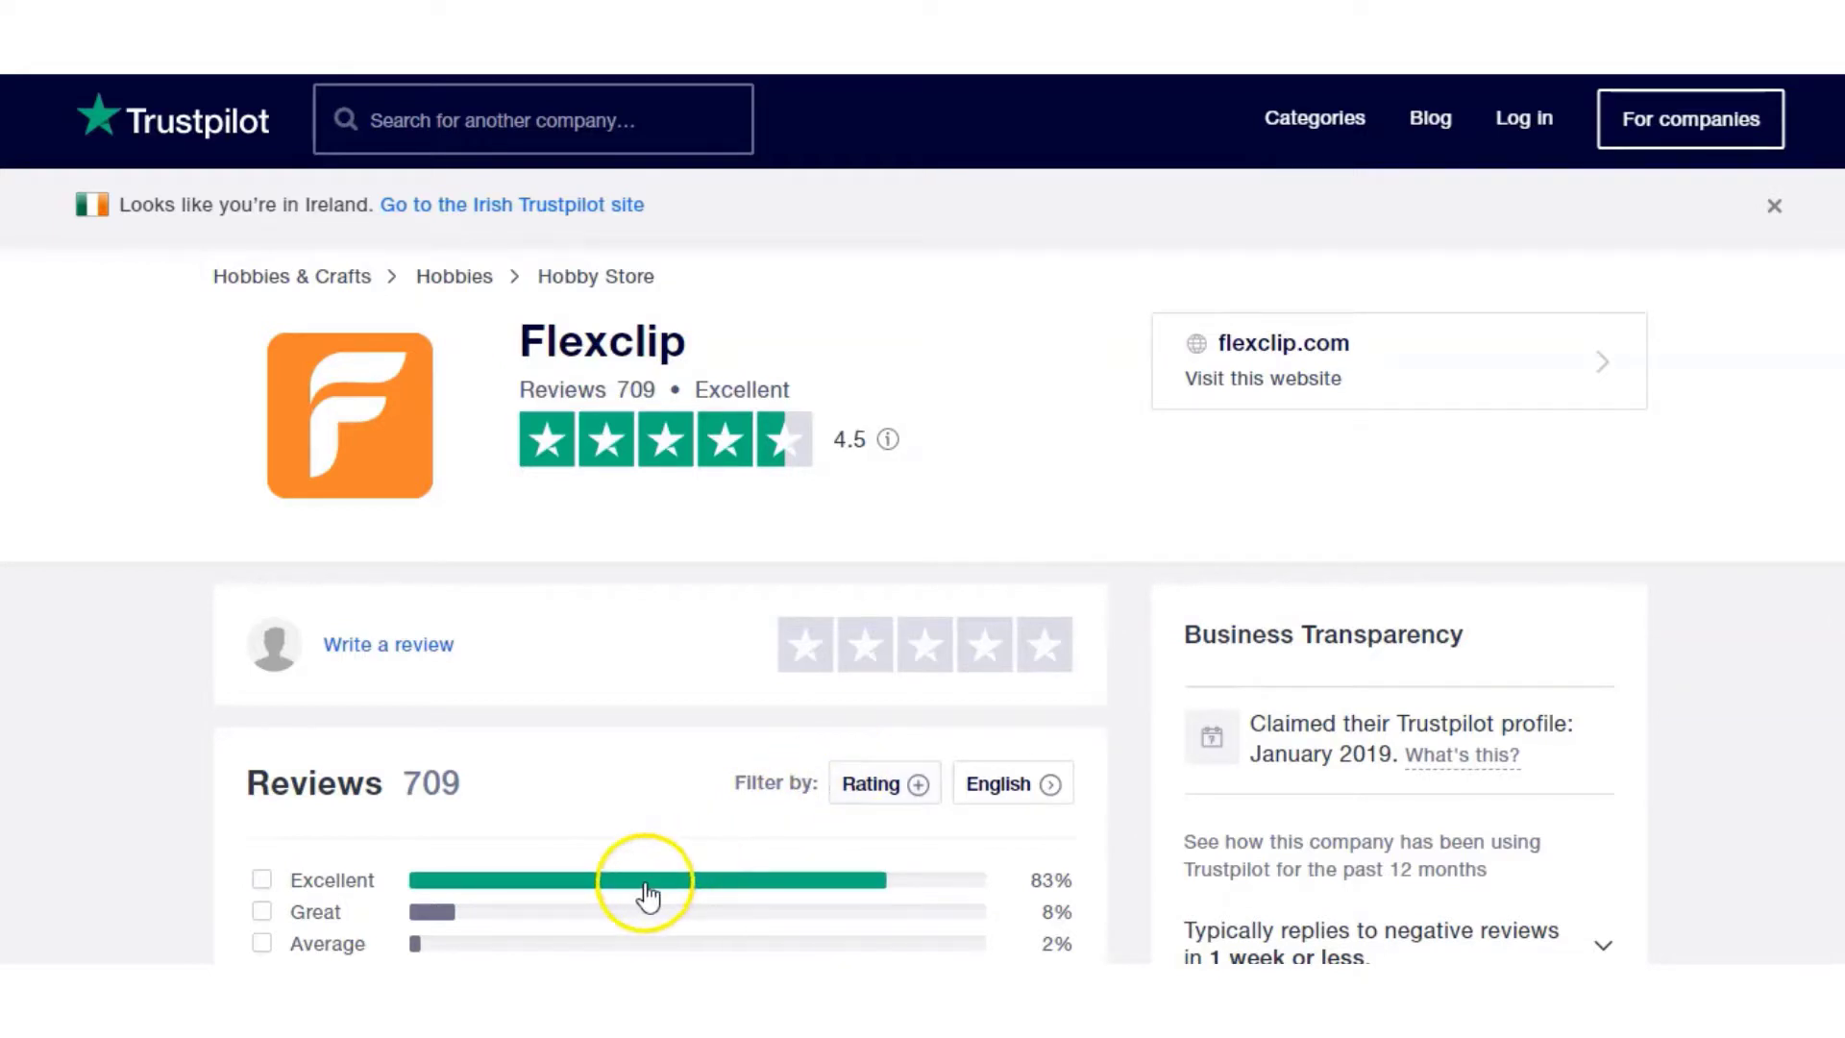
Scroll down Flexclip's Trustpilot reviews to the one-star complaints and FlexClip's reply about 480p-to-720p conversion
scroll(617, 856, "down", 10)
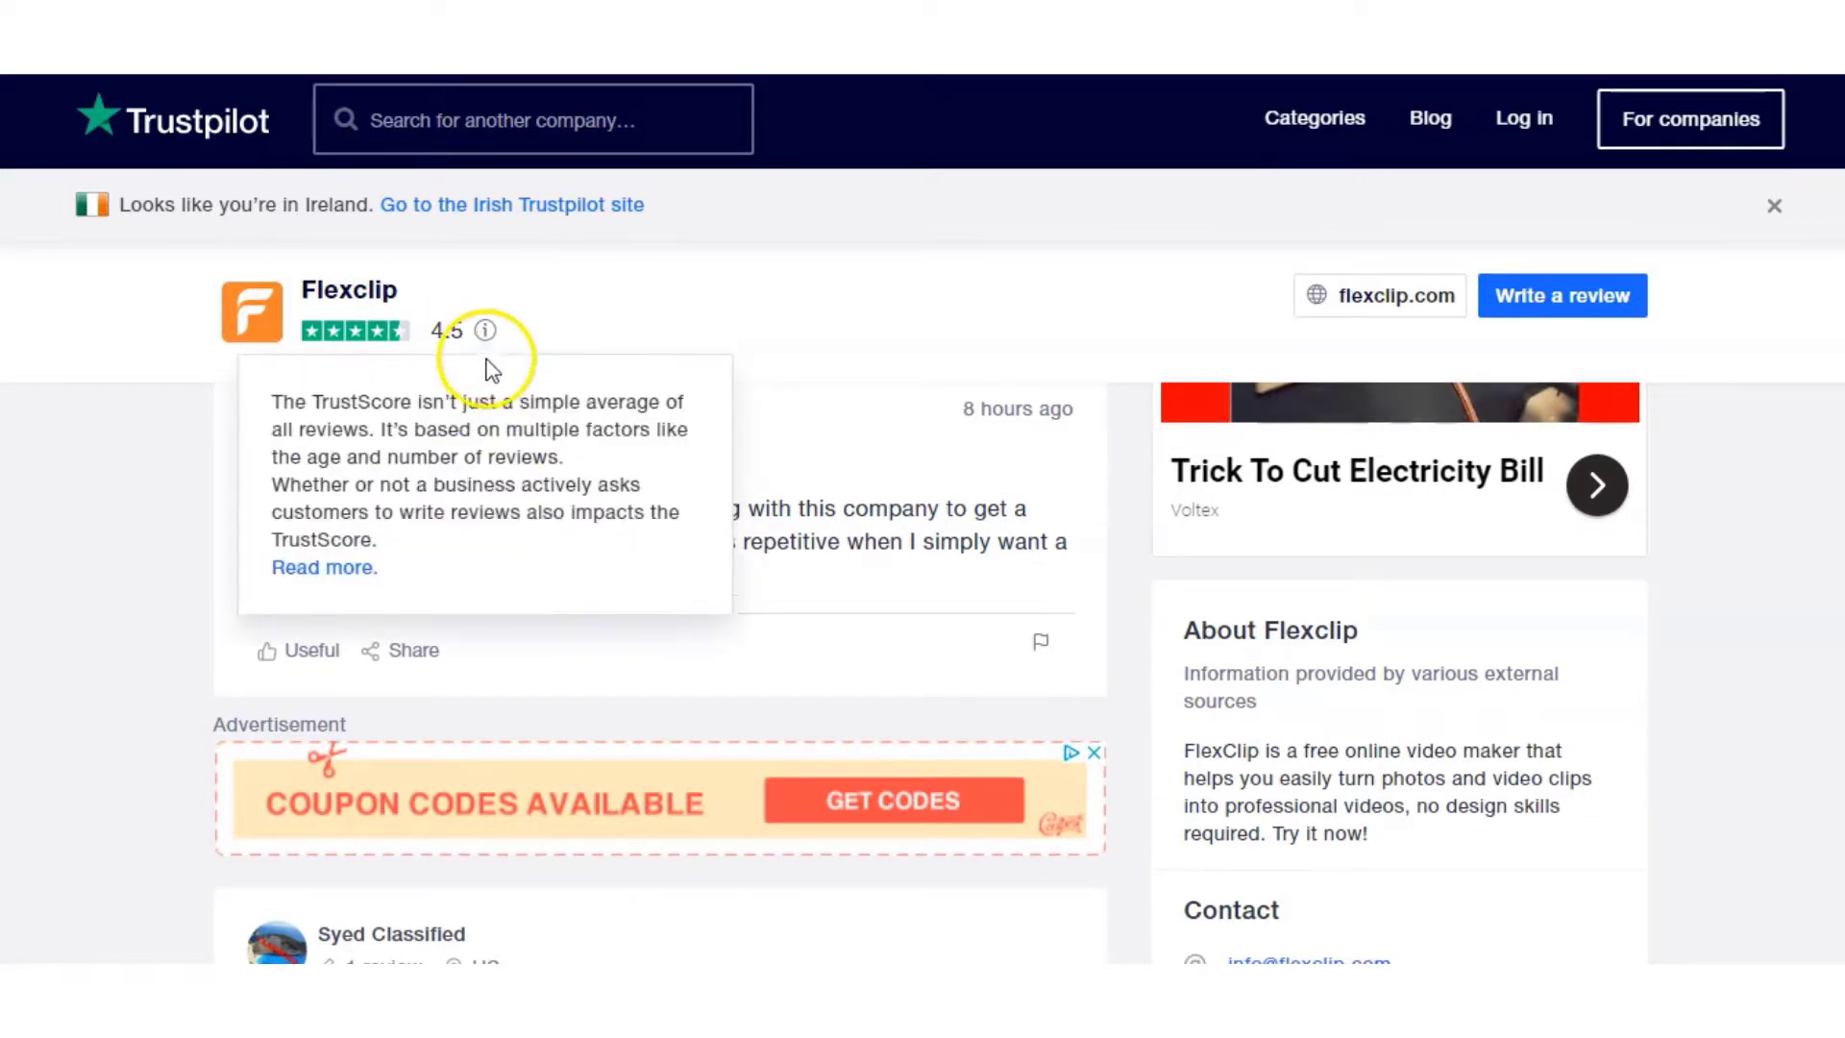
scroll(116, 697, "up", 1)
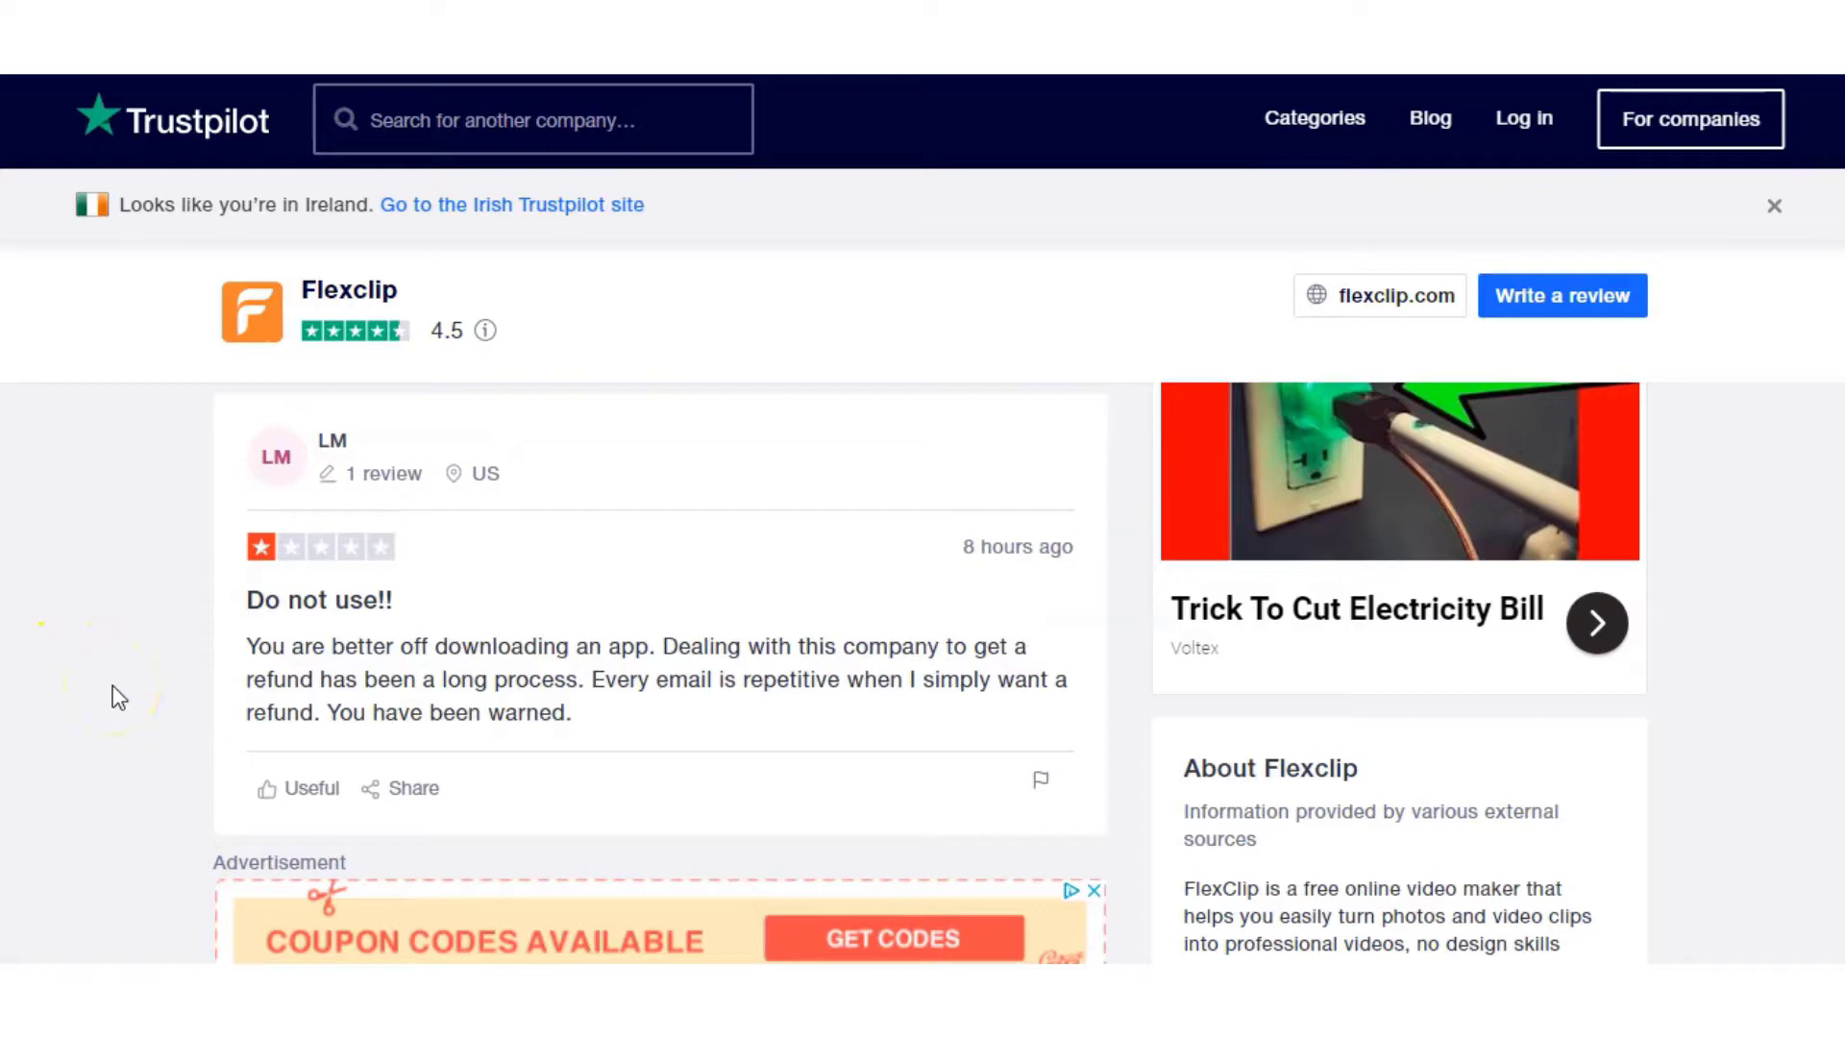
scroll(170, 715, "down", 7)
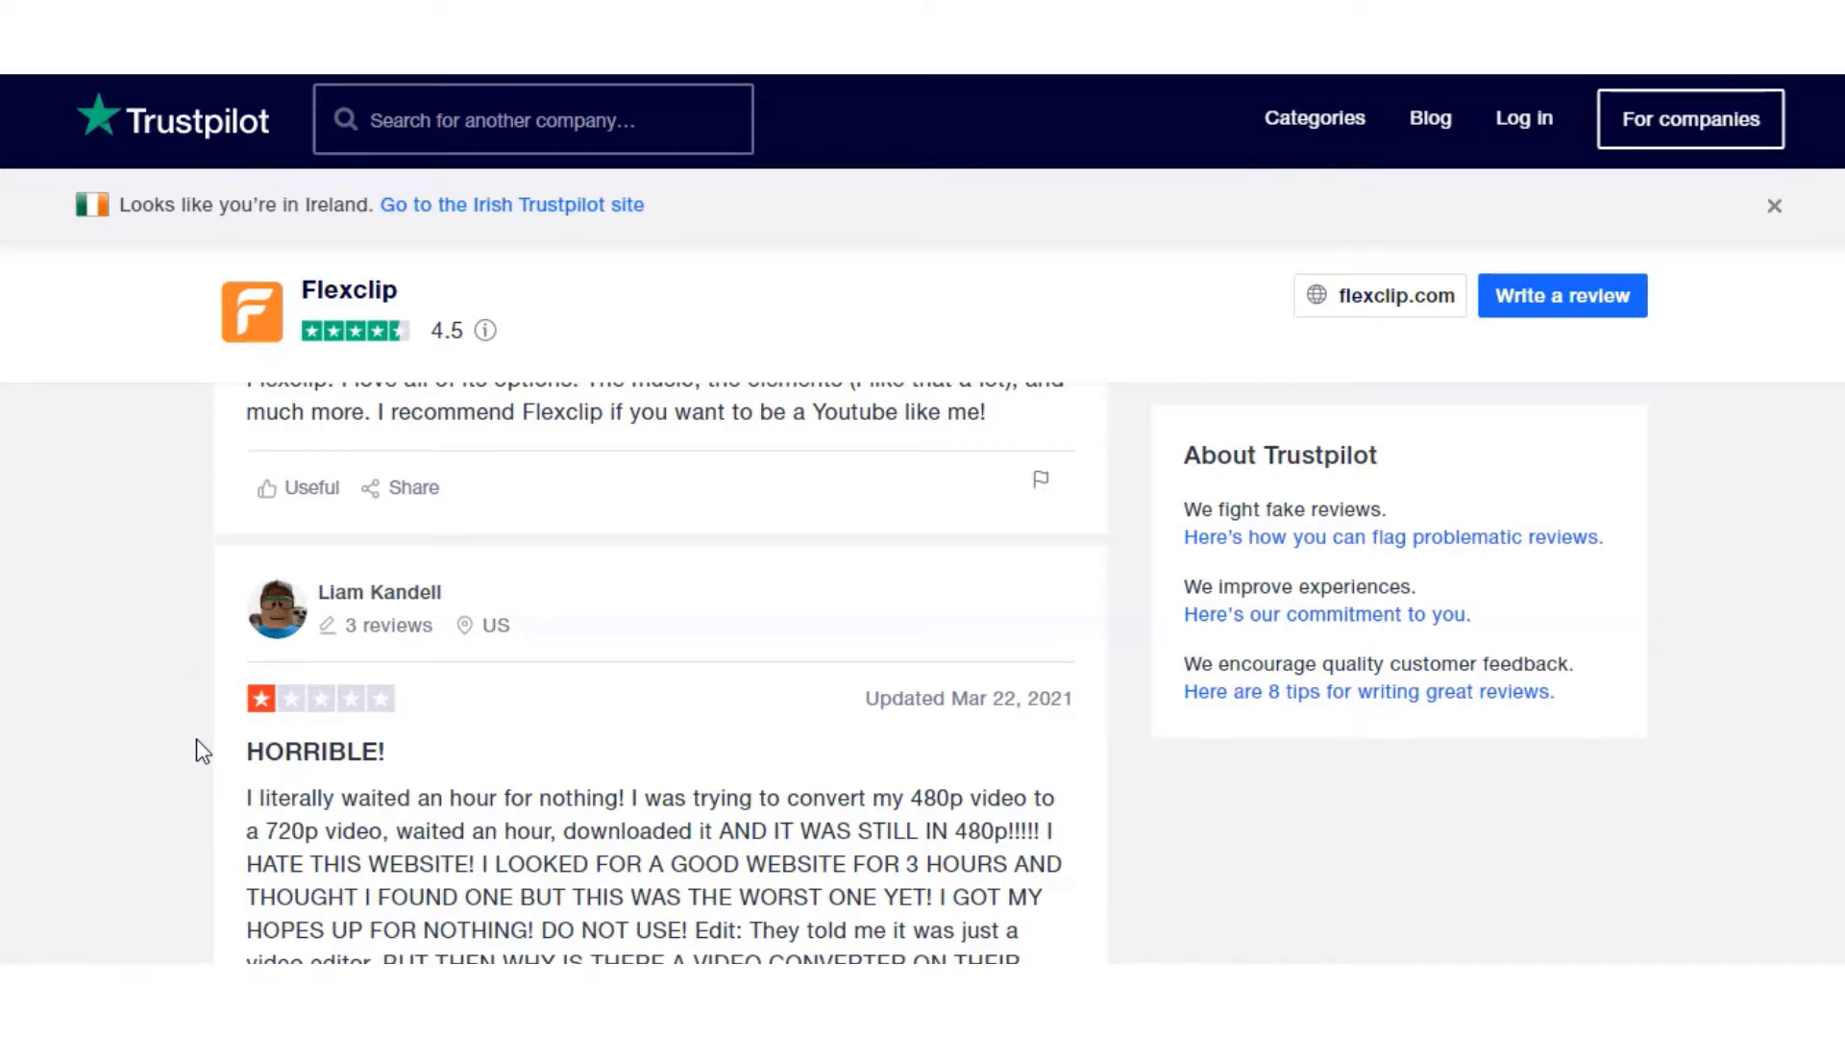
scroll(548, 671, "down", 4)
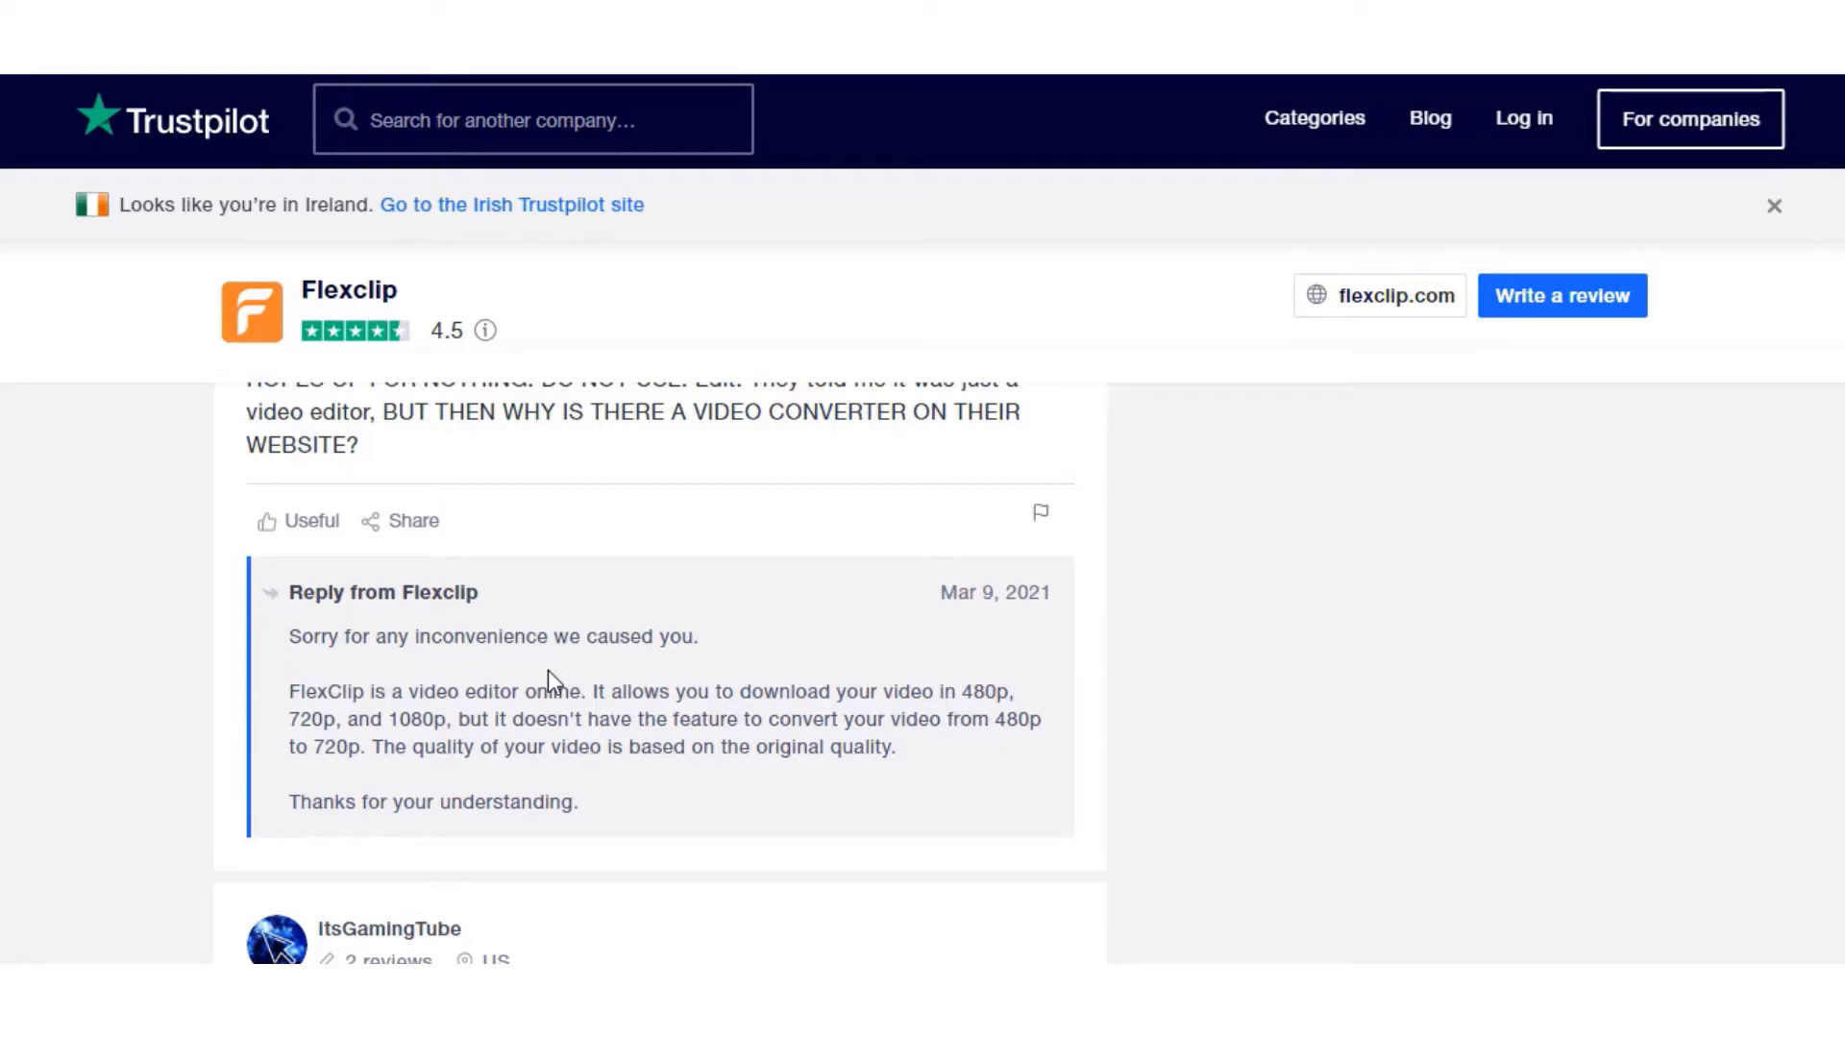
scroll(548, 670, "down", 3)
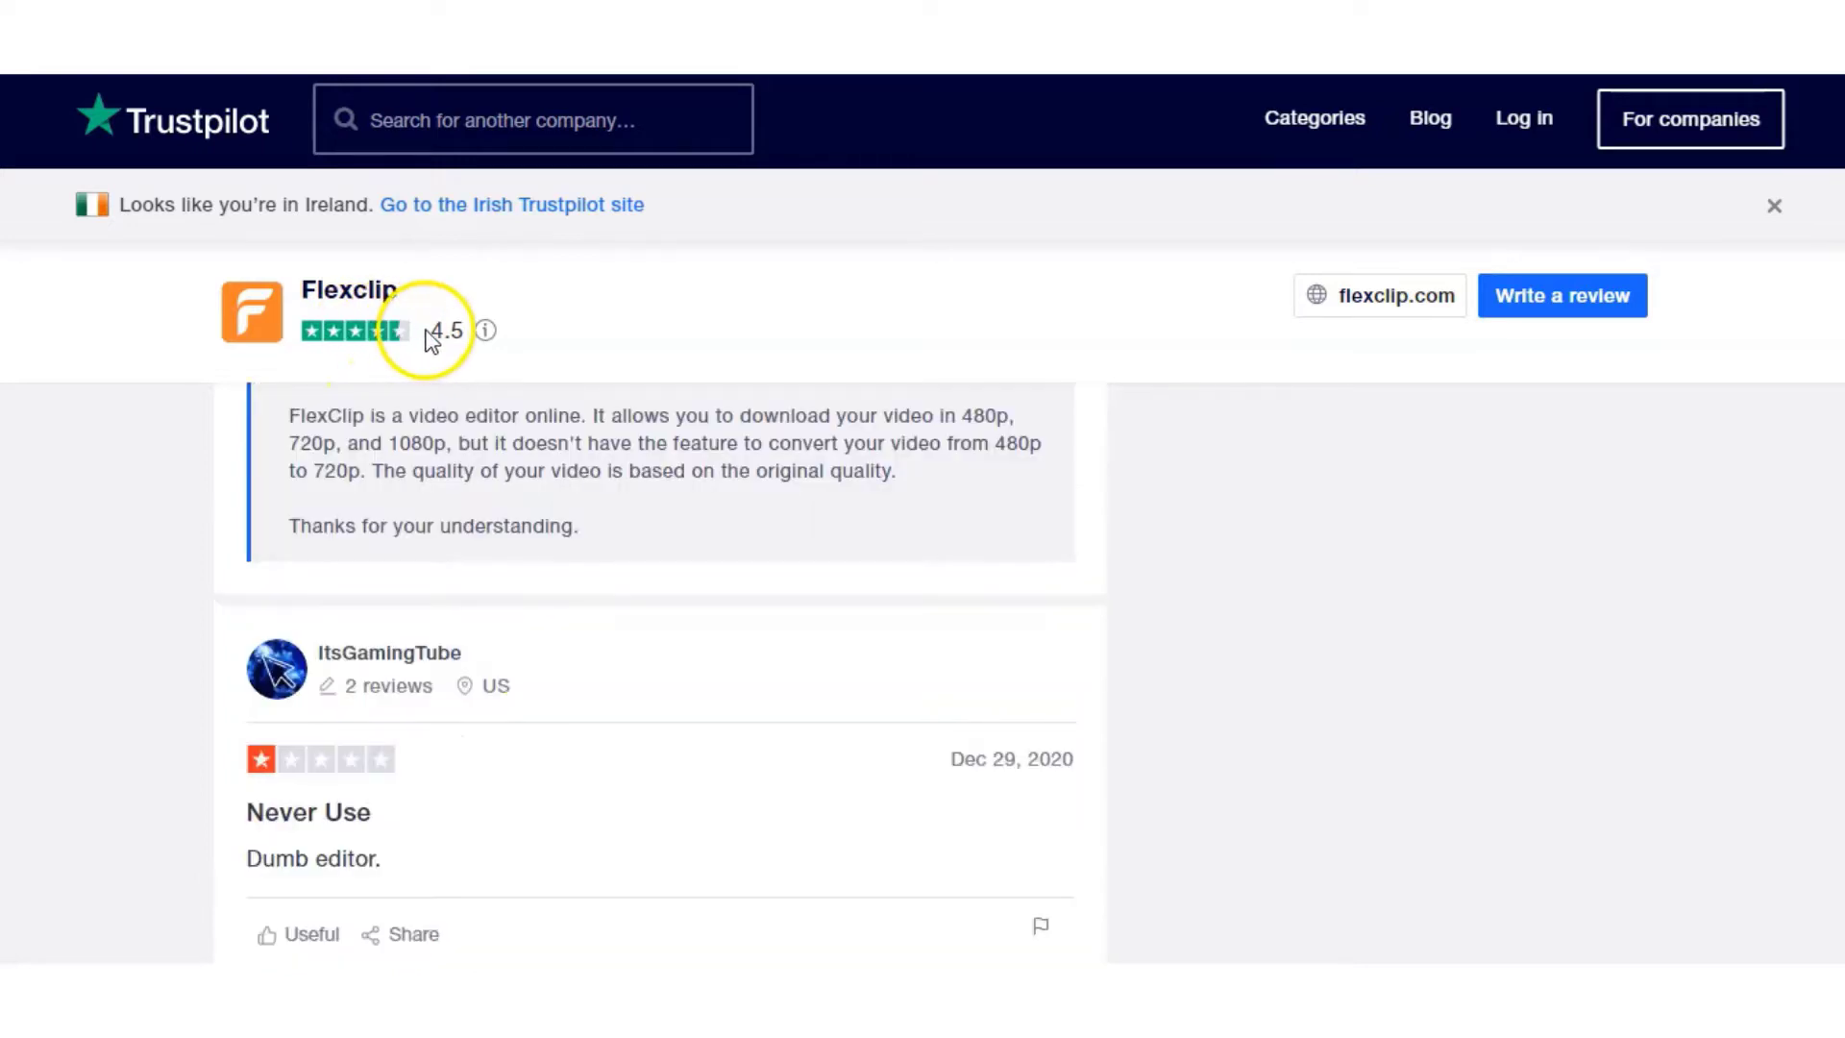